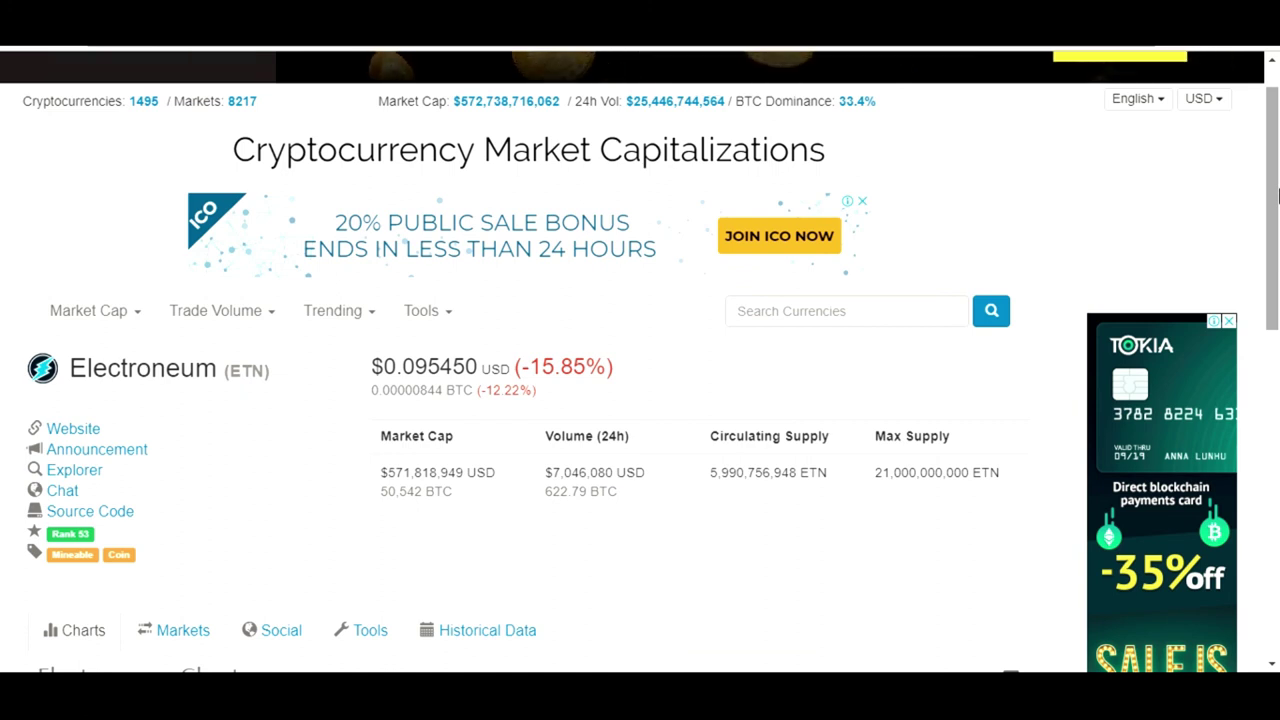
# Show Electroneum's Markets tab on CoinMarketCap, listing the Cryptopia ETN/BTC and ETN/USDT pairs
pyautogui.moveTo(1277, 195); pyautogui.dragTo(1277, 383)
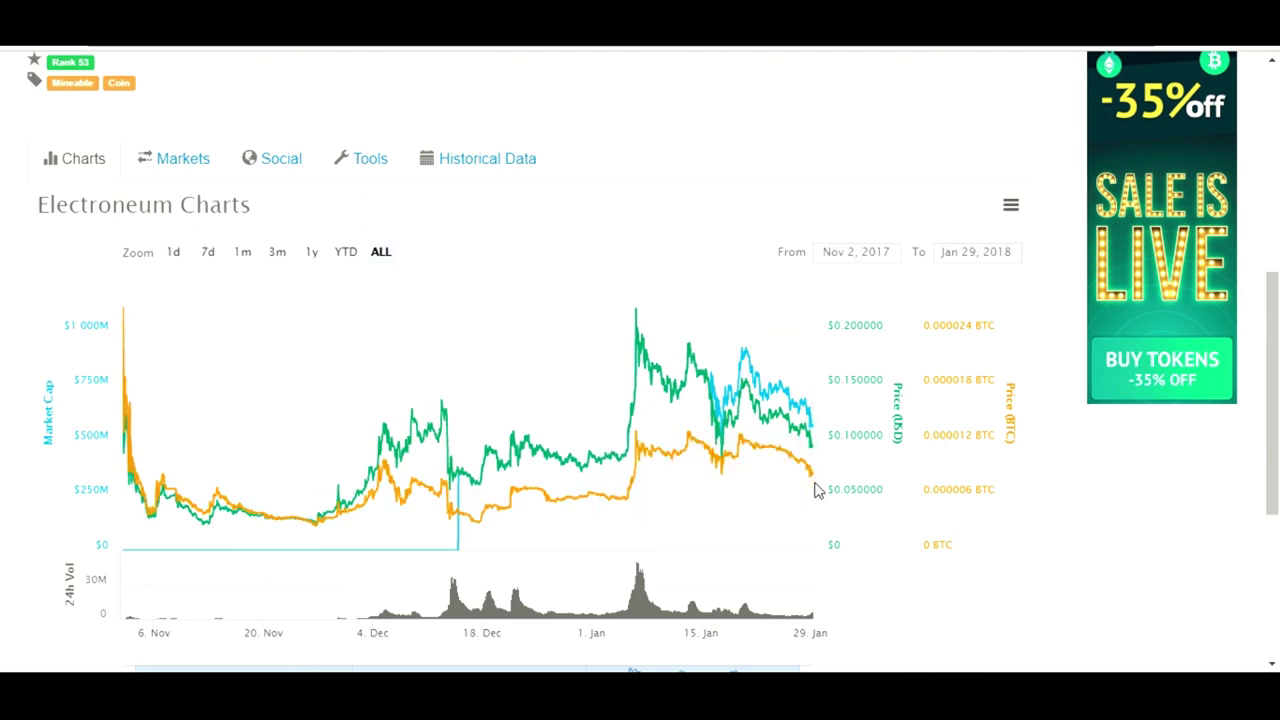
pyautogui.click(146, 166)
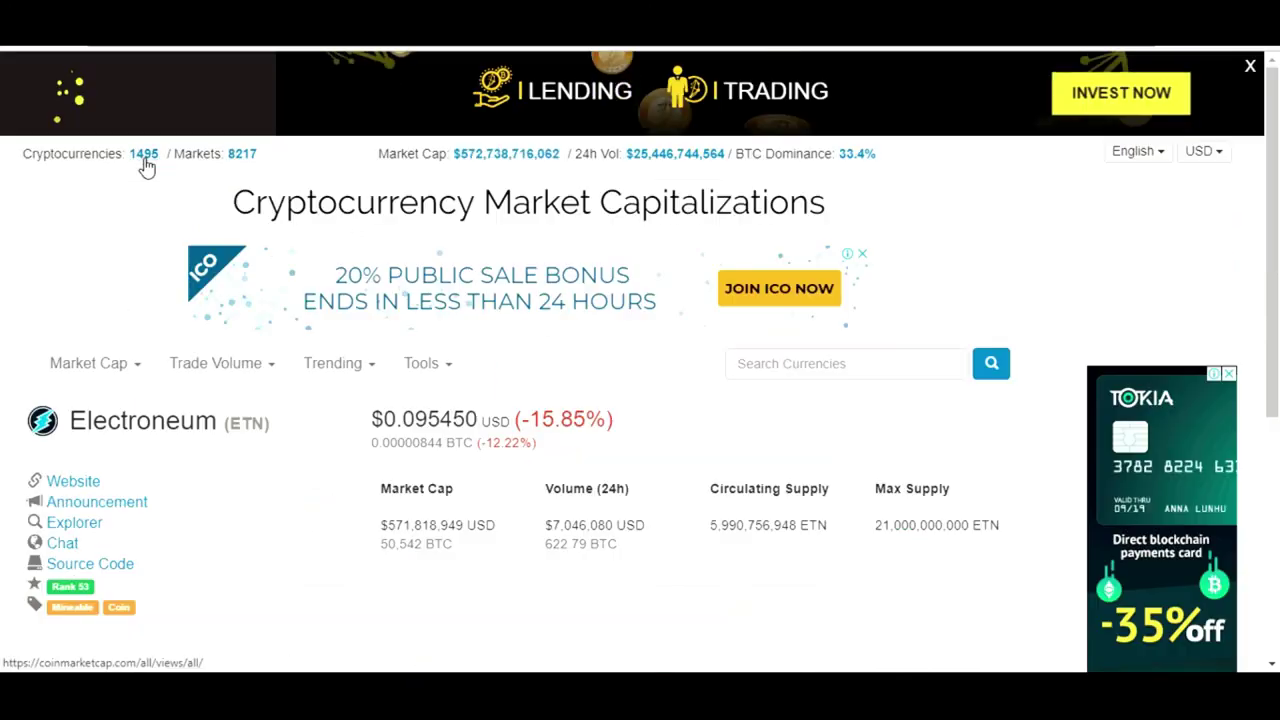
pyautogui.scroll(-4, 1278, 188)
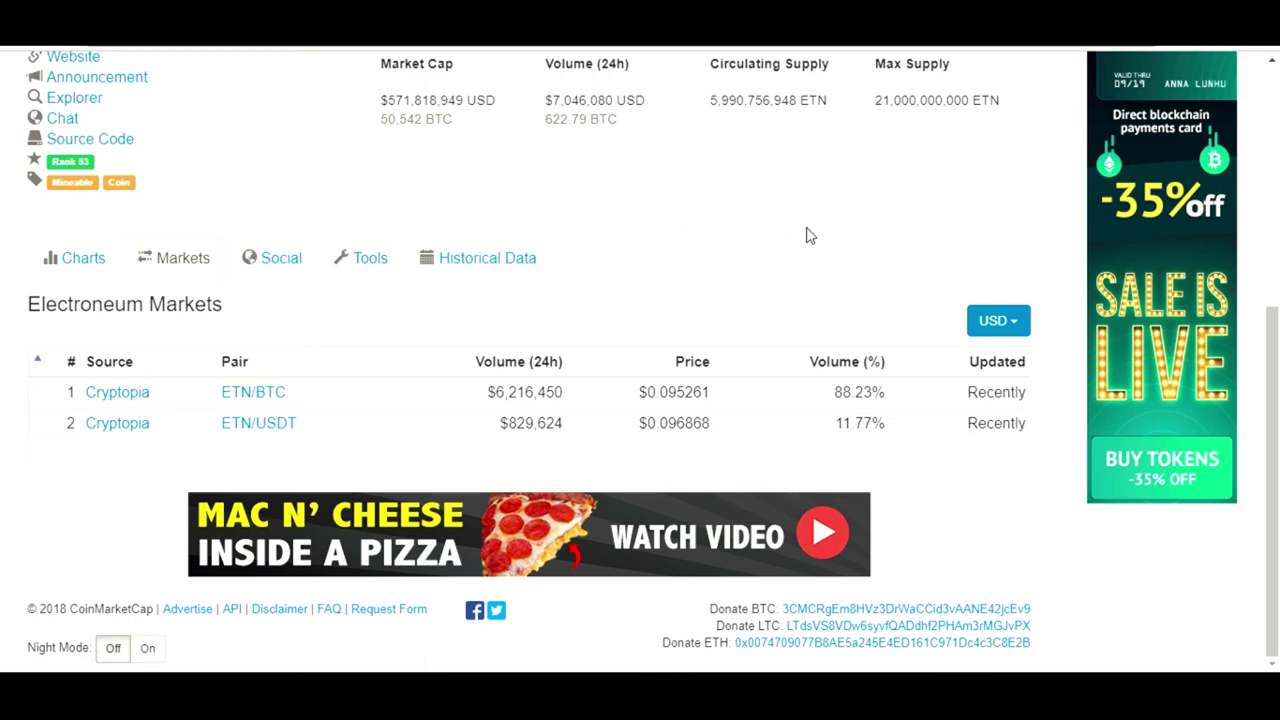
pyautogui.scroll(3, 1278, 230)
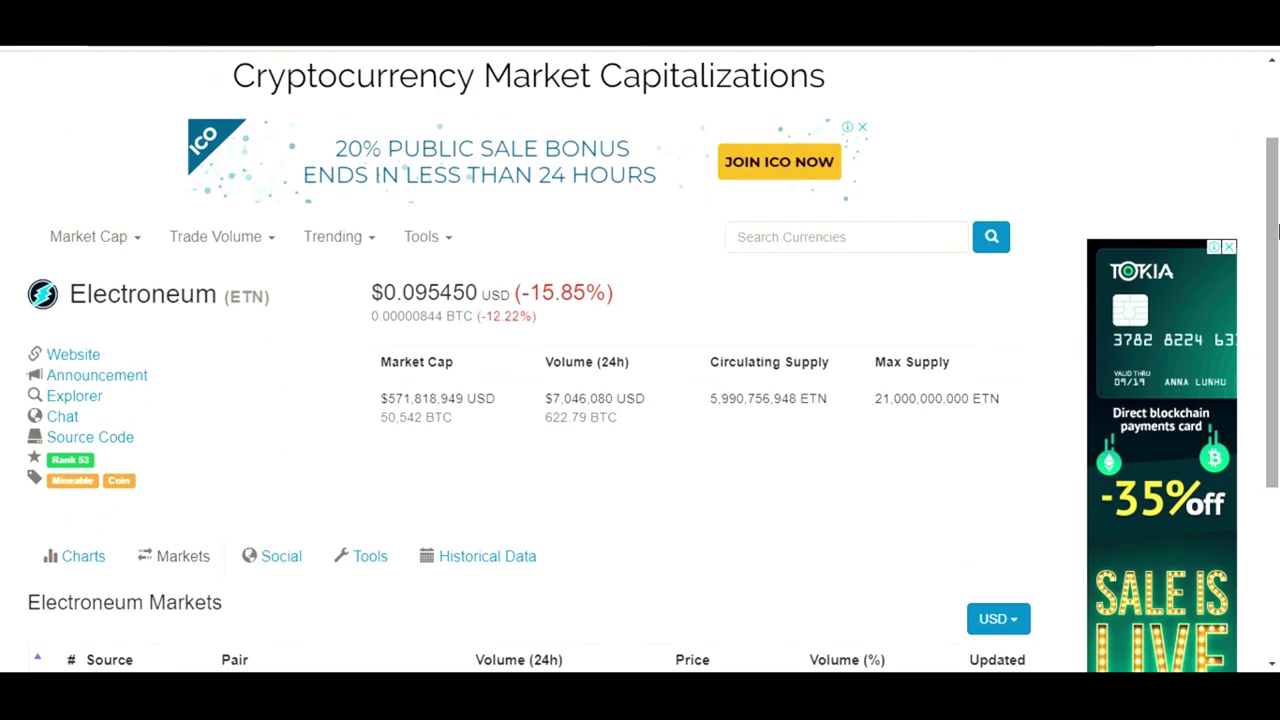
pyautogui.scroll(2, 1277, 232)
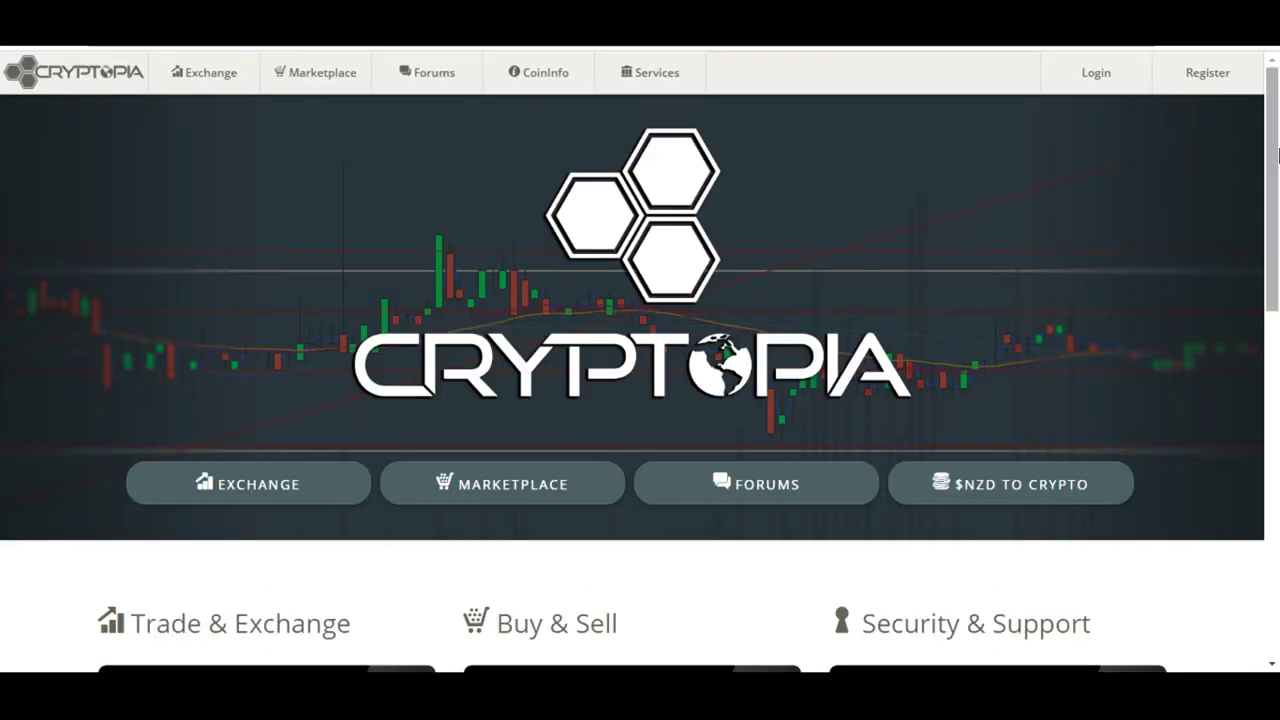
# Open Cryptopia's Register page and step through the user name, email, password and confirm fields
pyautogui.scroll(-1, 1277, 155)
pyautogui.scroll(1, 1277, 155)
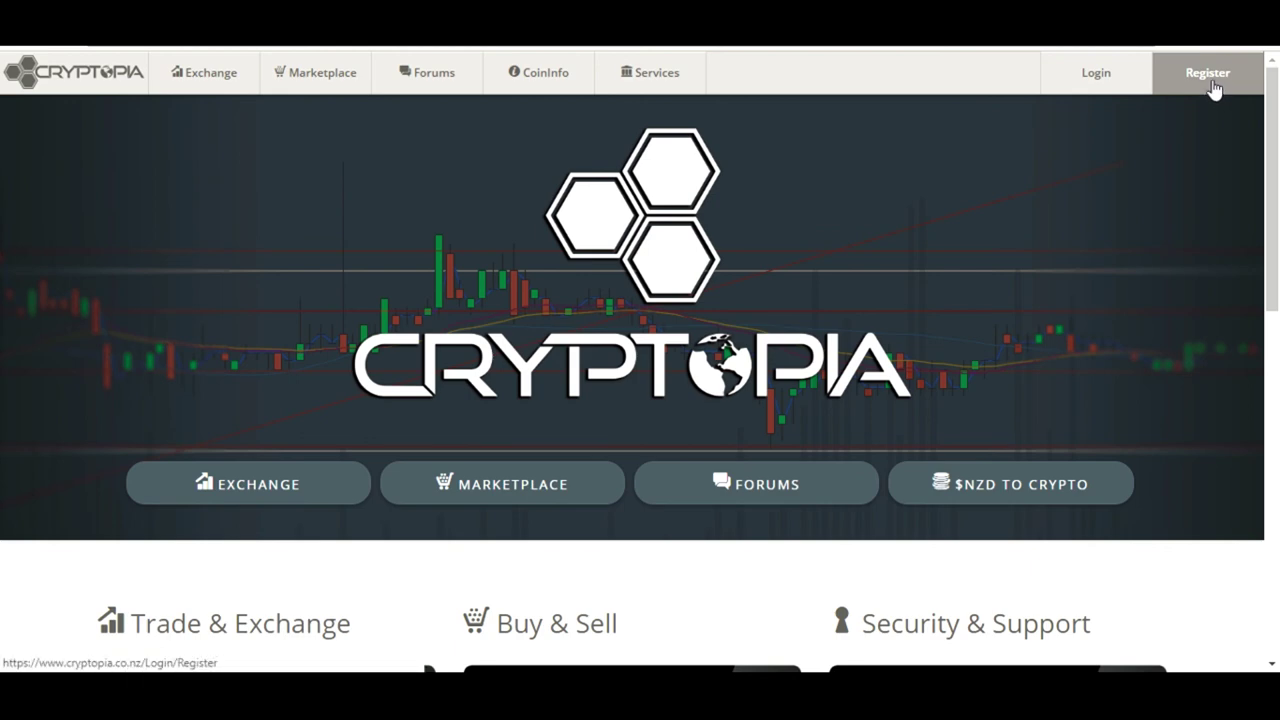
pyautogui.click(1213, 90)
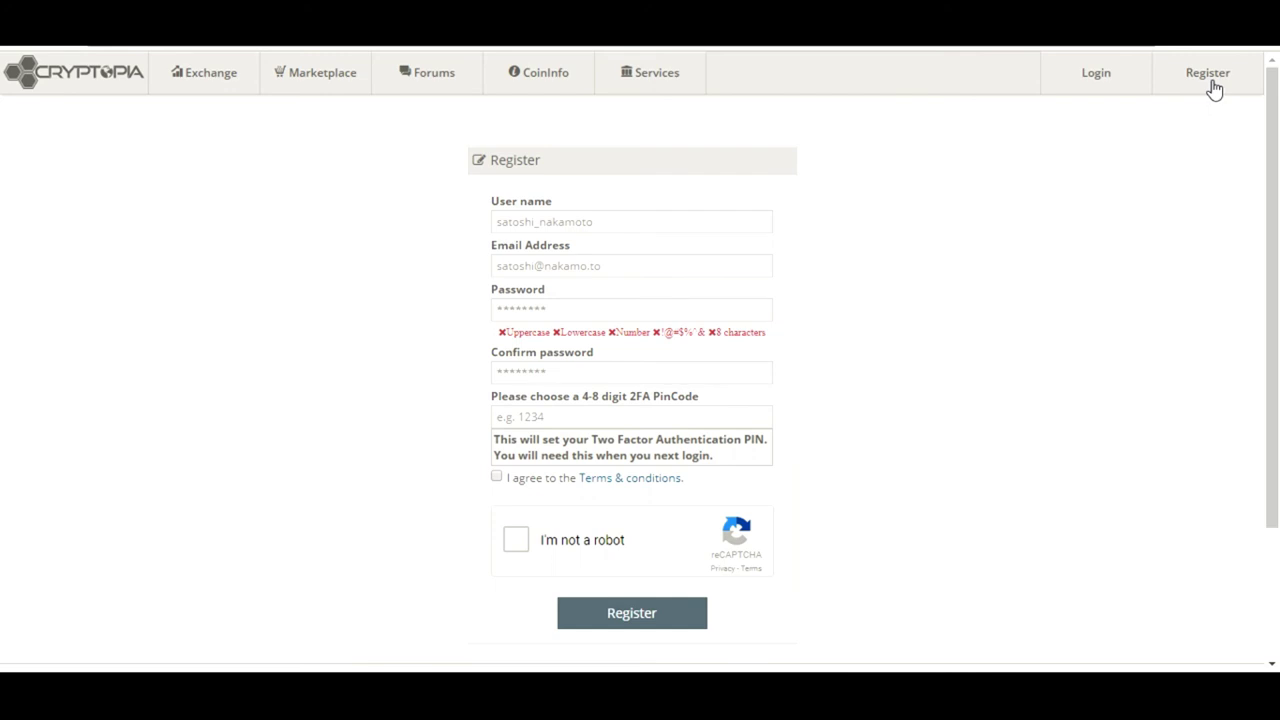
pyautogui.click(636, 217)
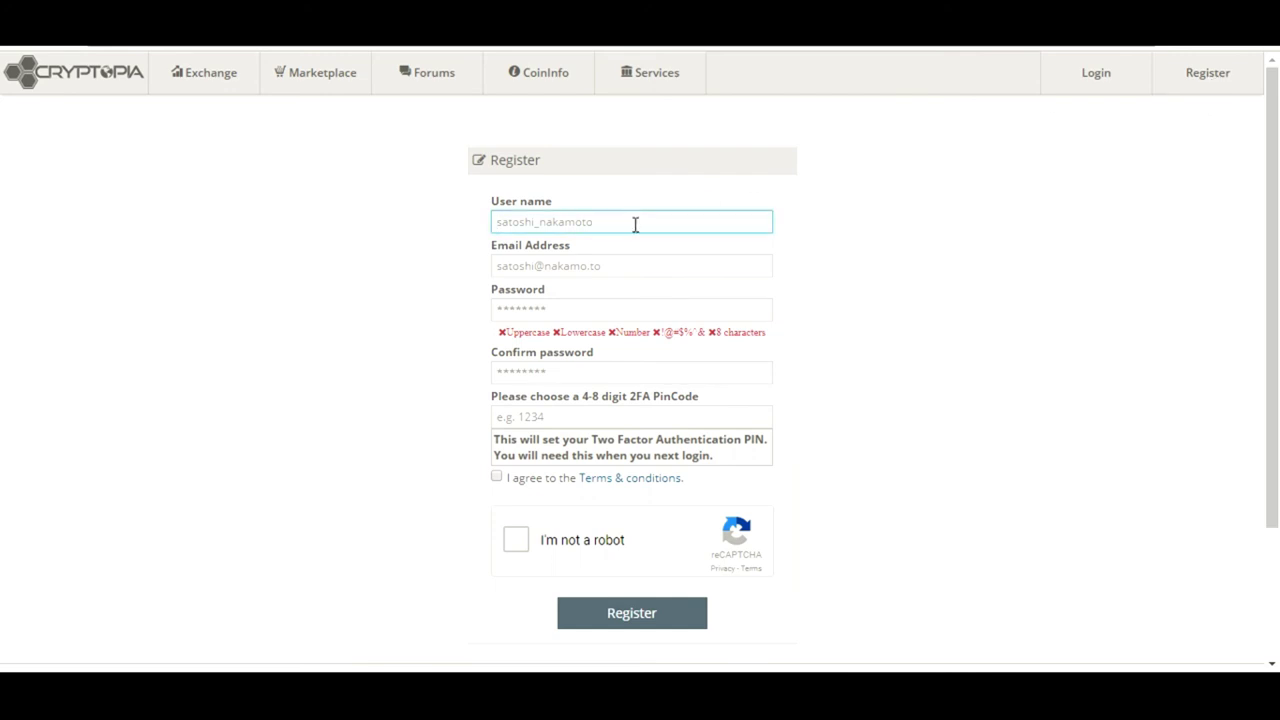
pyautogui.click(618, 268)
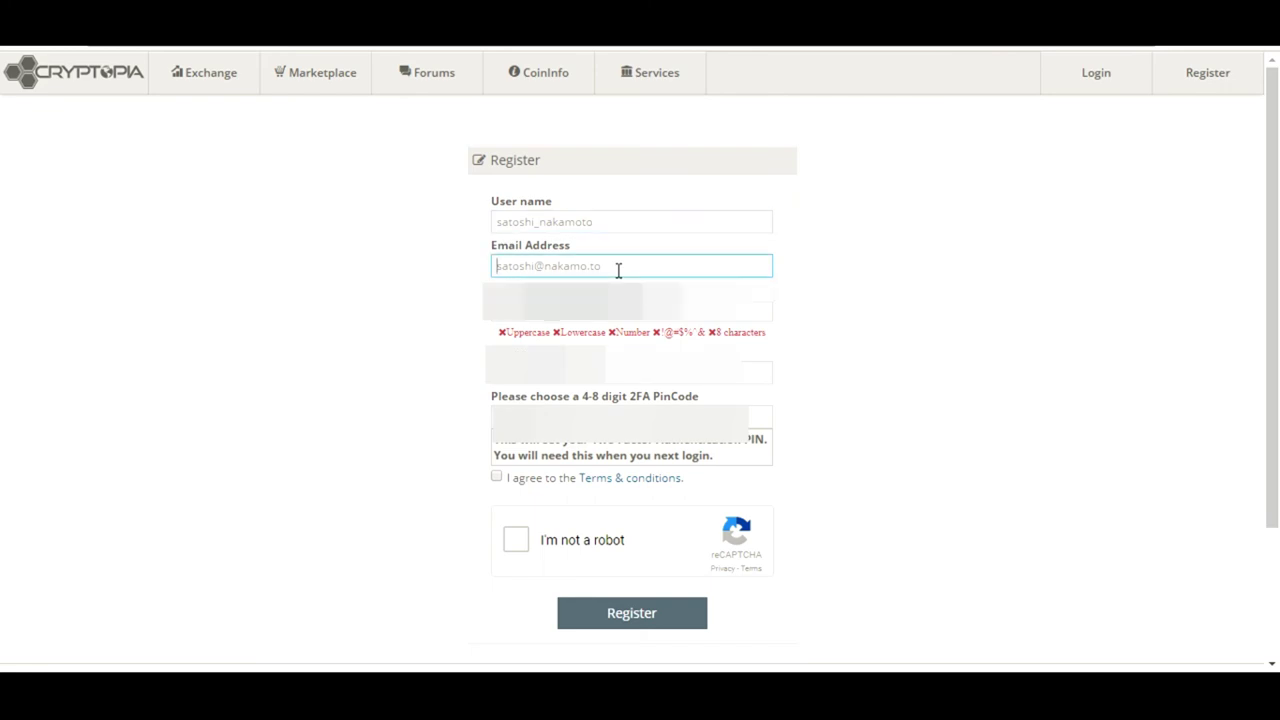
pyautogui.press('Tab')
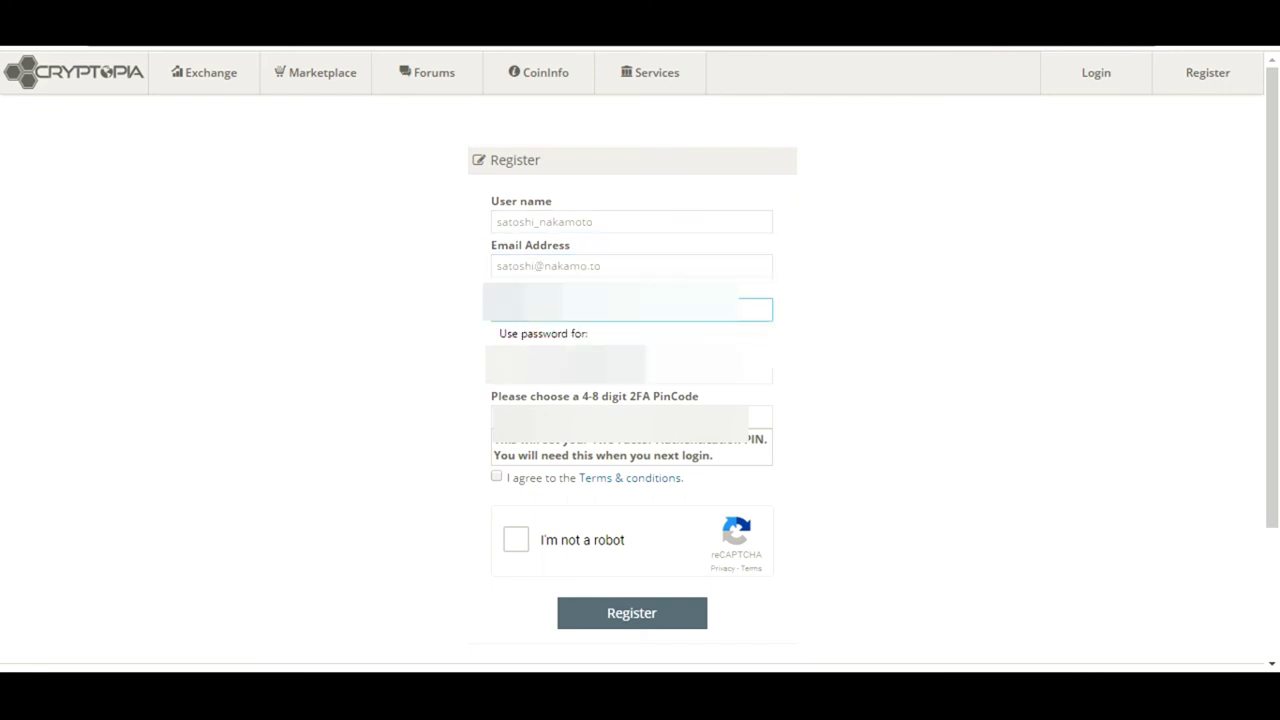
pyautogui.click(363, 323)
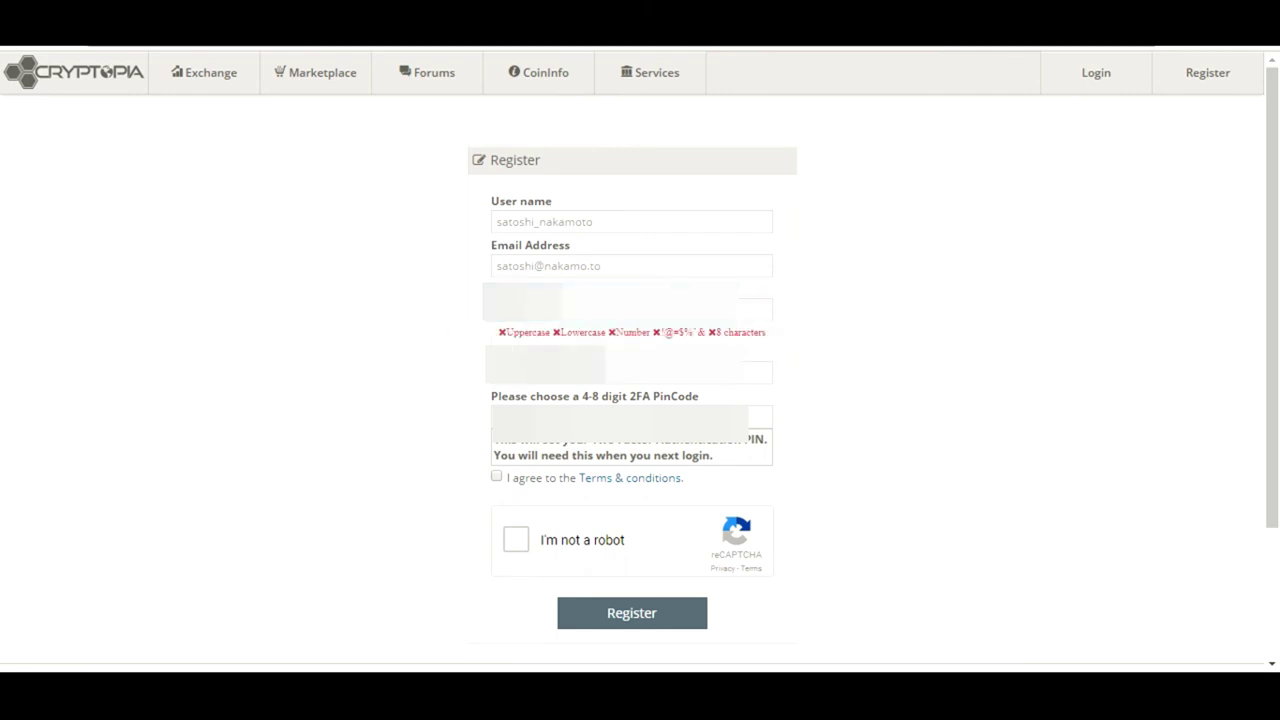
pyautogui.click(630, 372)
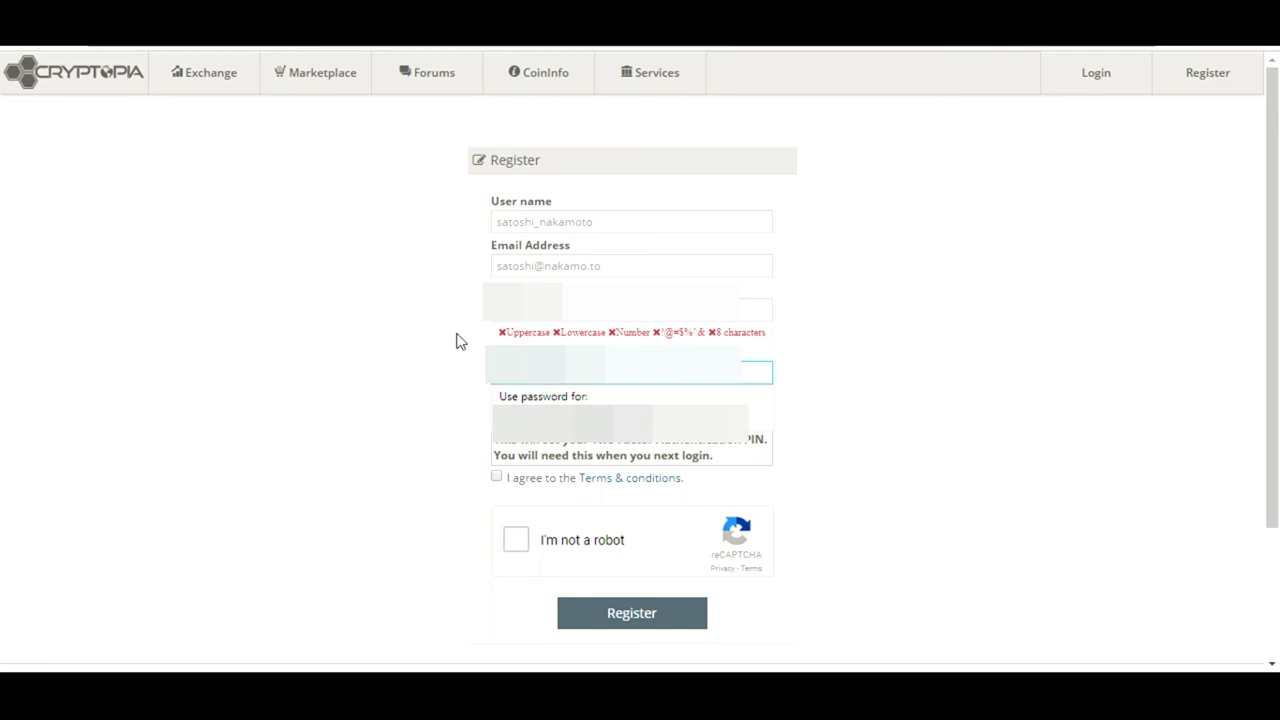
# Point out the uppercase, special-symbol and 8-character password rules, then focus the 2FA PIN field
pyautogui.moveTo(512, 333); pyautogui.dragTo(647, 336)
pyautogui.click(630, 345)
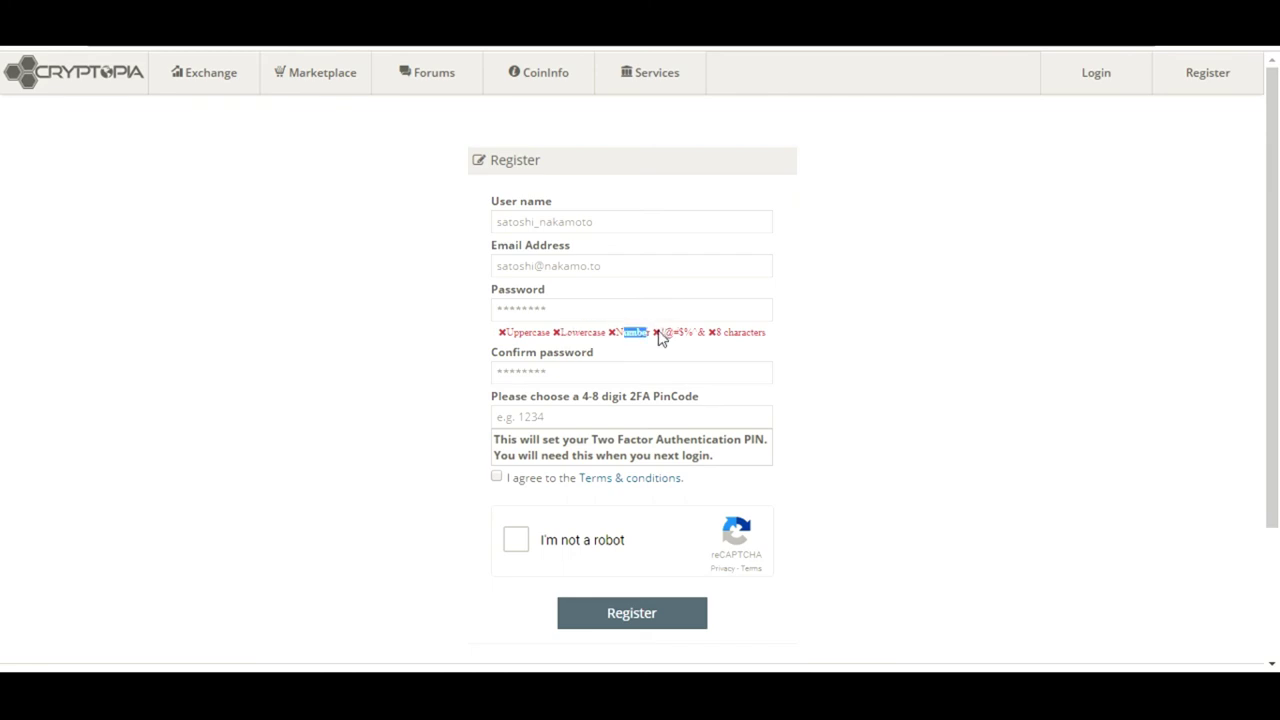
pyautogui.moveTo(663, 332); pyautogui.dragTo(693, 332)
pyautogui.click(693, 332)
pyautogui.moveTo(716, 332); pyautogui.dragTo(767, 333)
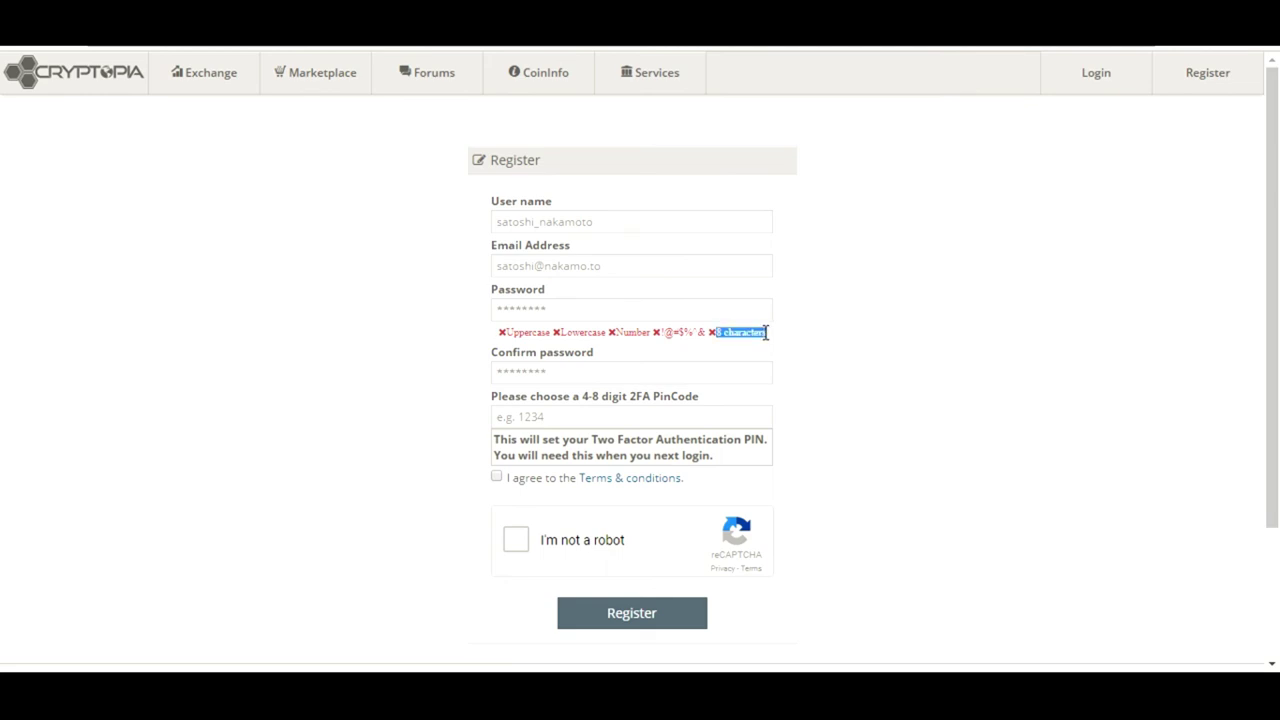
pyautogui.click(609, 414)
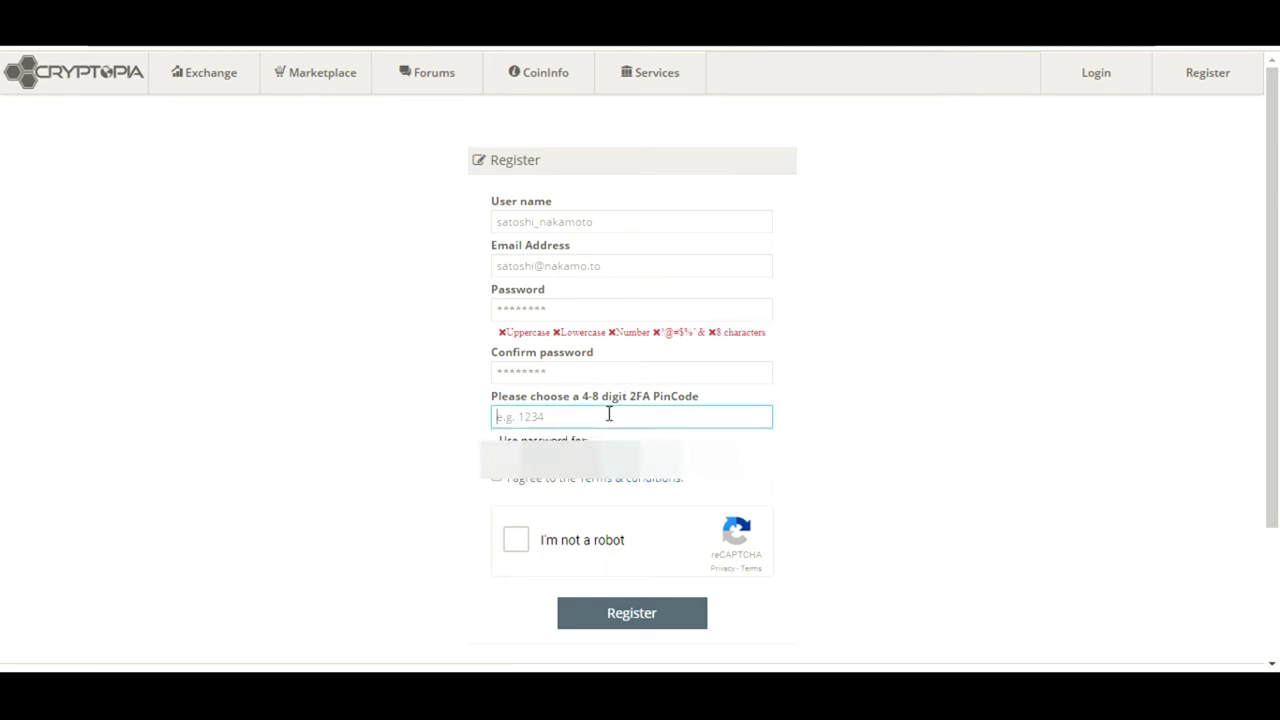
pyautogui.click(409, 427)
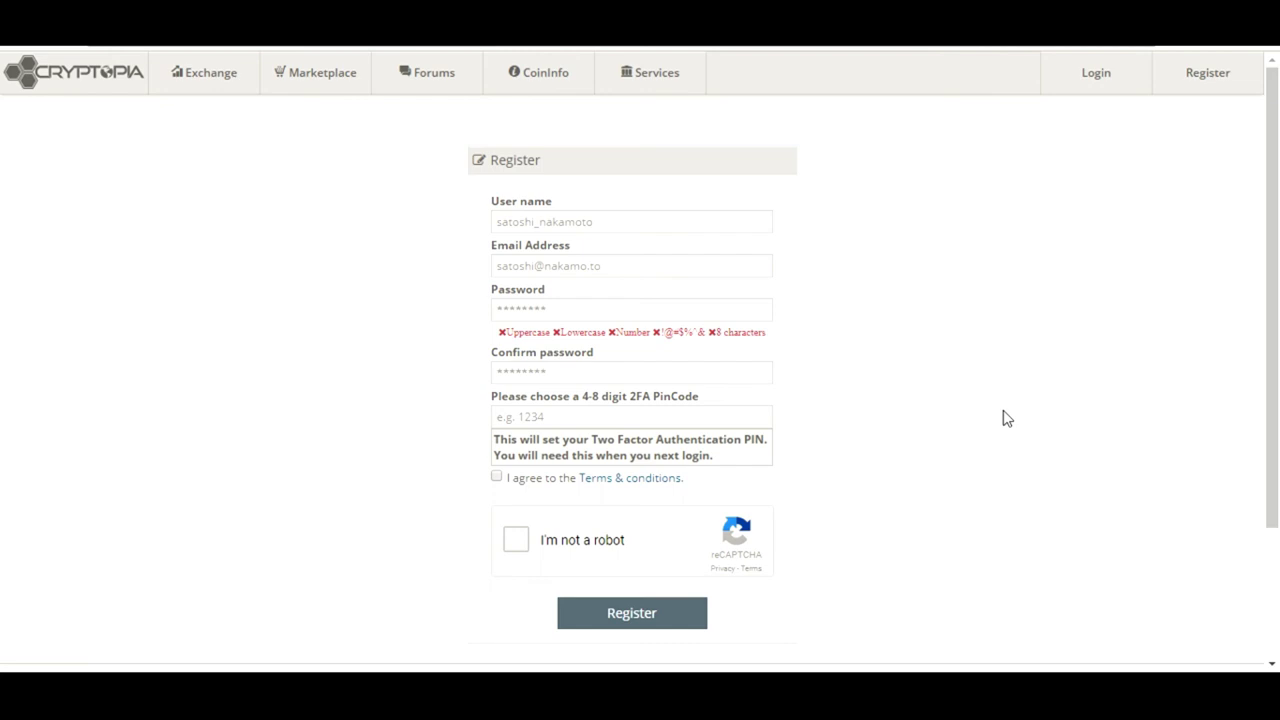
# Log in with the saved email and password, pass reCAPTCHA and the 2FA PIN, declining password saving
pyautogui.click(1098, 80)
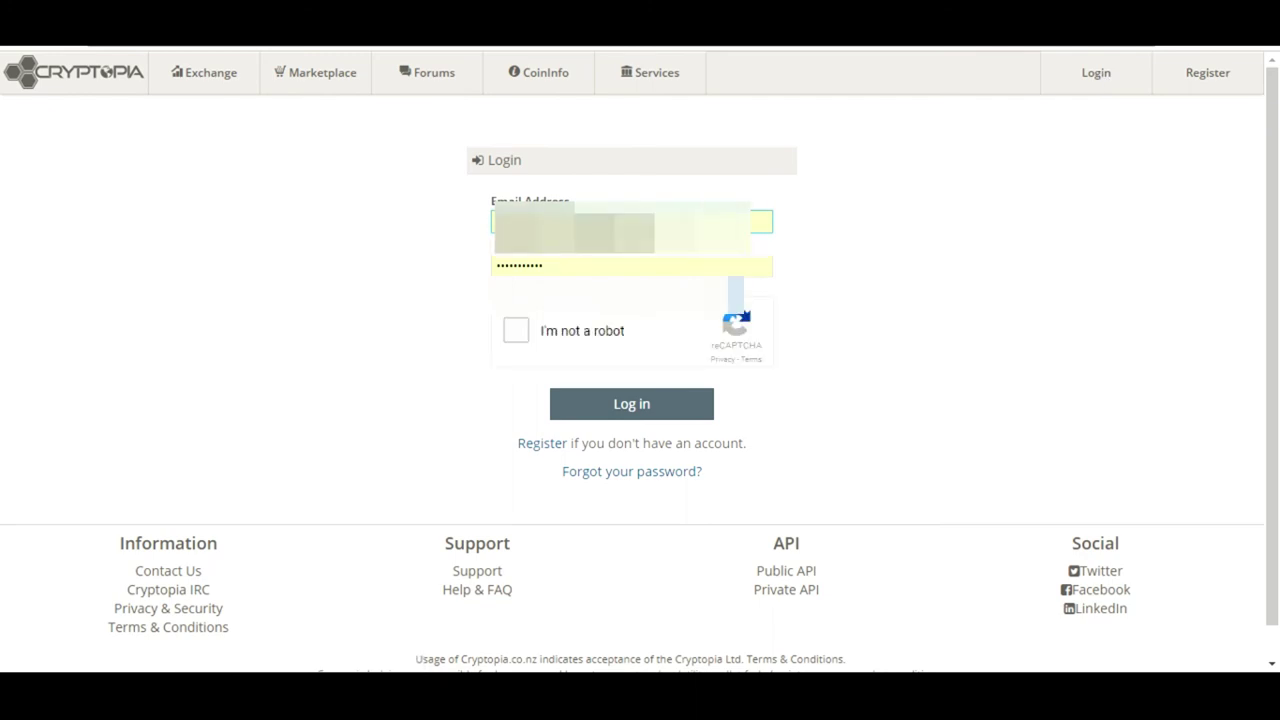
pyautogui.click(792, 180)
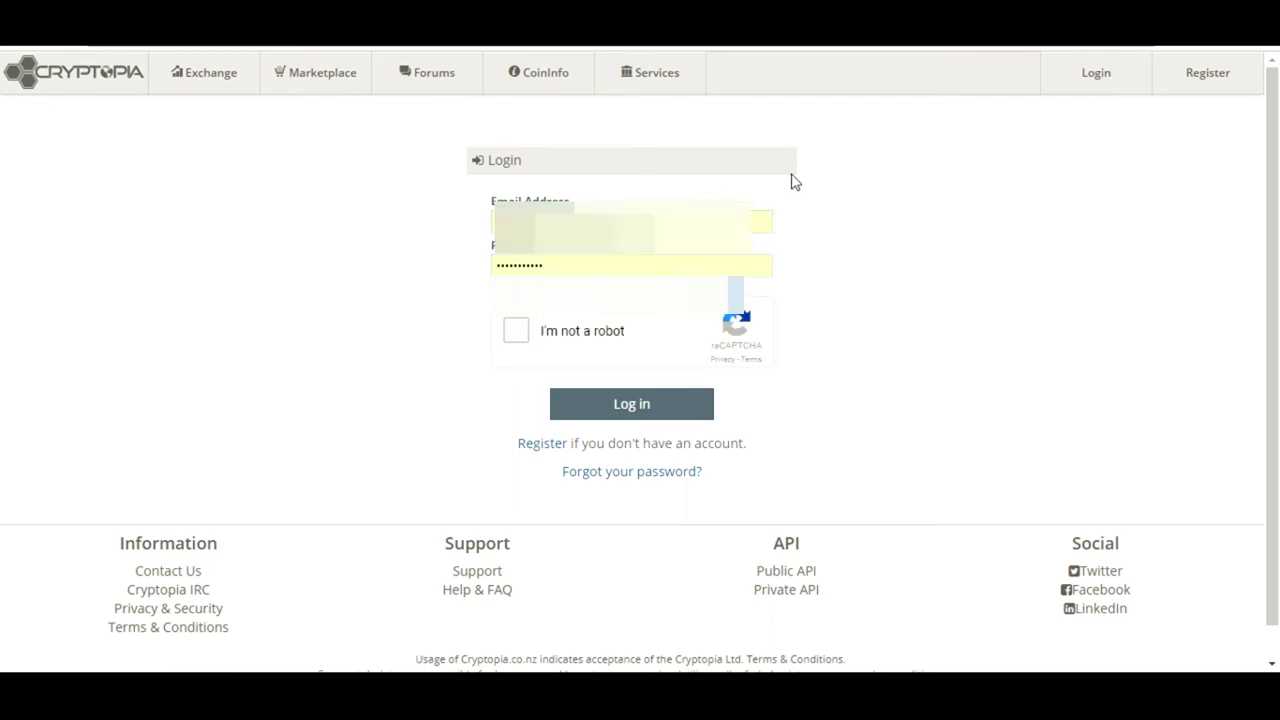
pyautogui.click(557, 266)
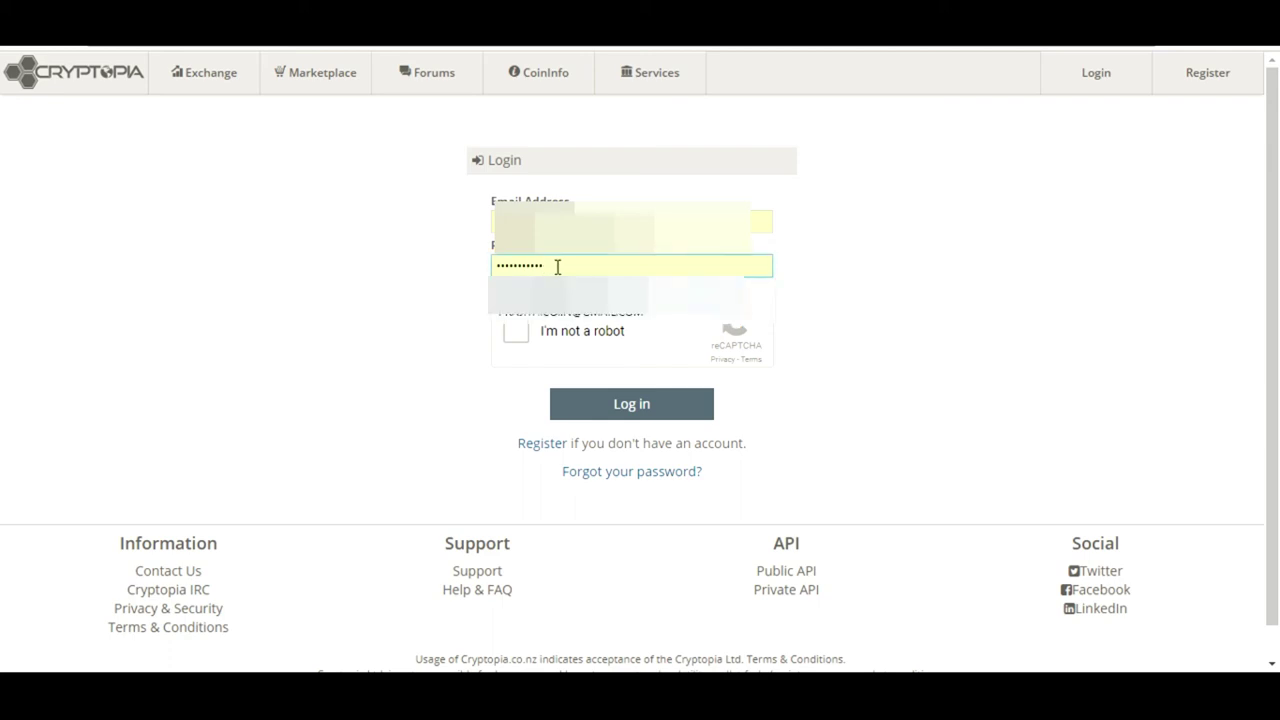
pyautogui.click(306, 341)
pyautogui.click(522, 333)
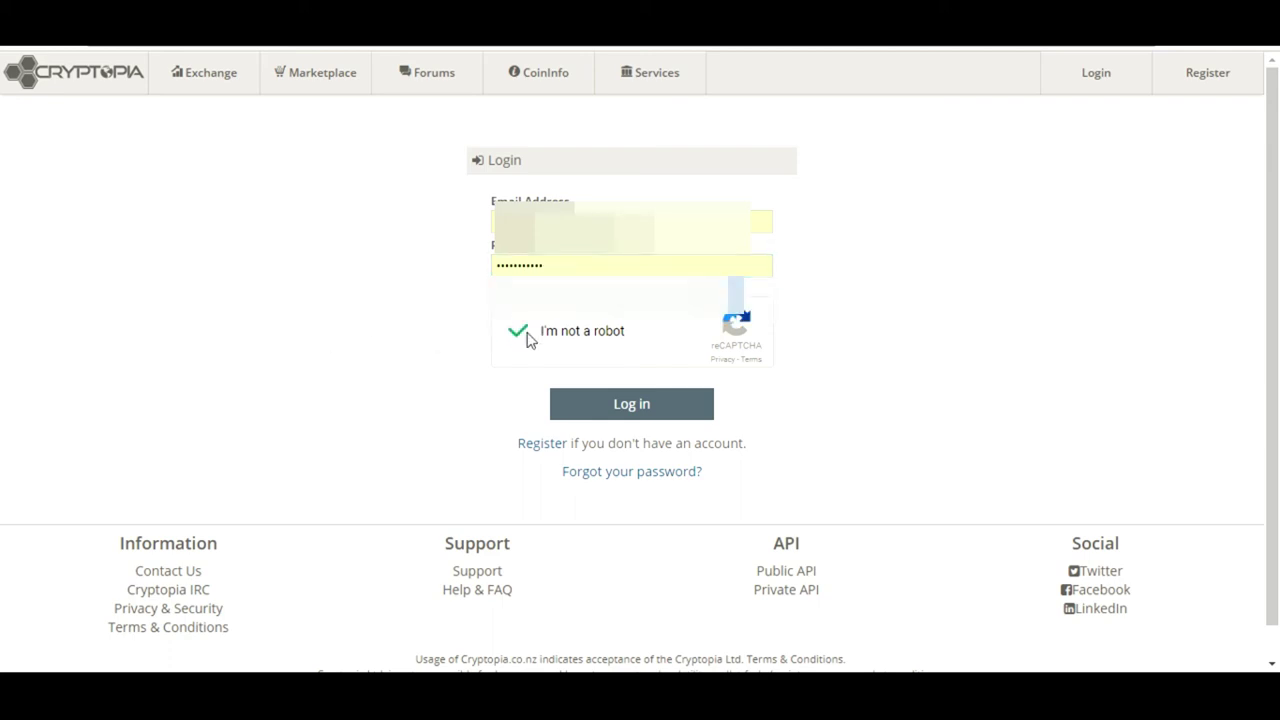
pyautogui.click(616, 405)
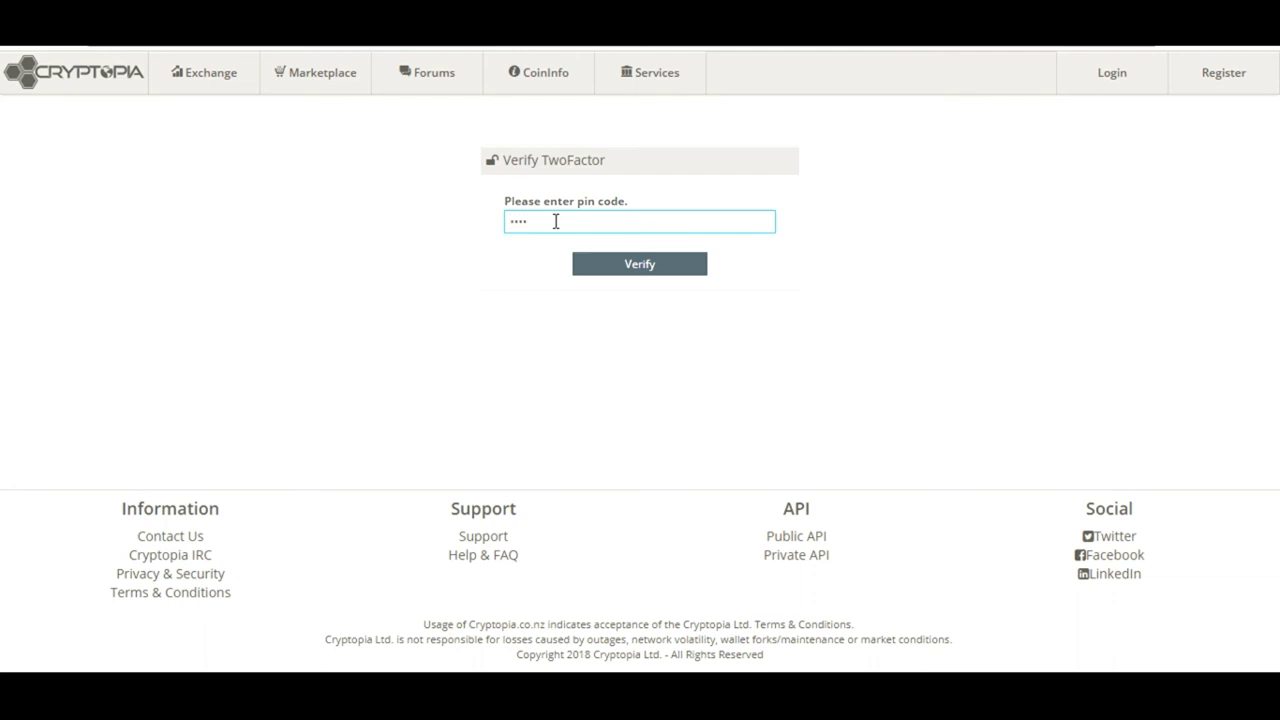
pyautogui.click(629, 265)
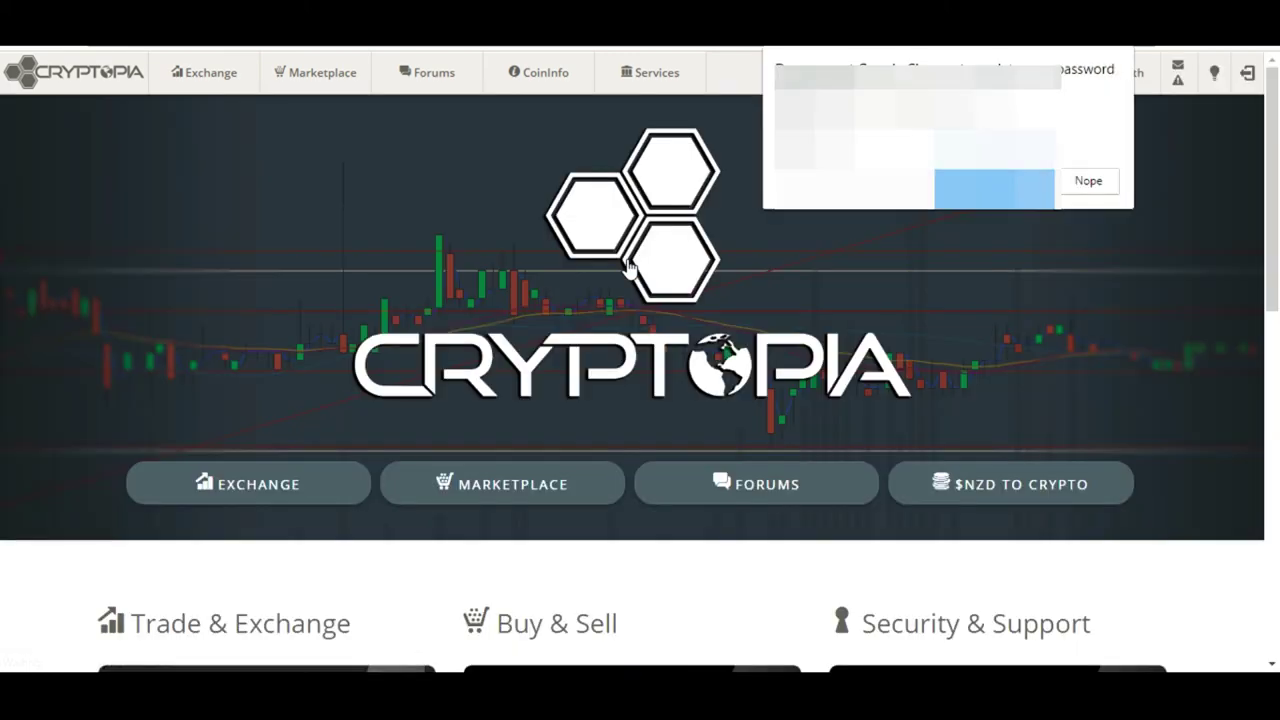
pyautogui.click(1108, 185)
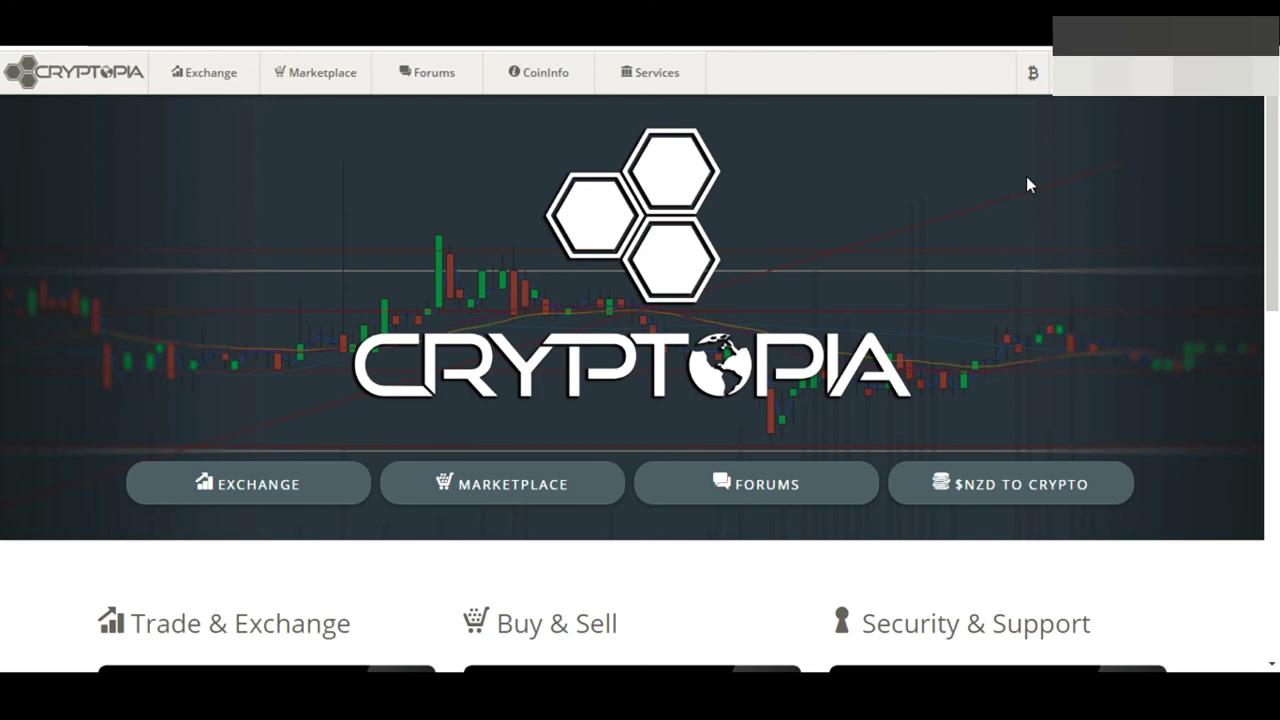
pyautogui.moveTo(1031, 85)
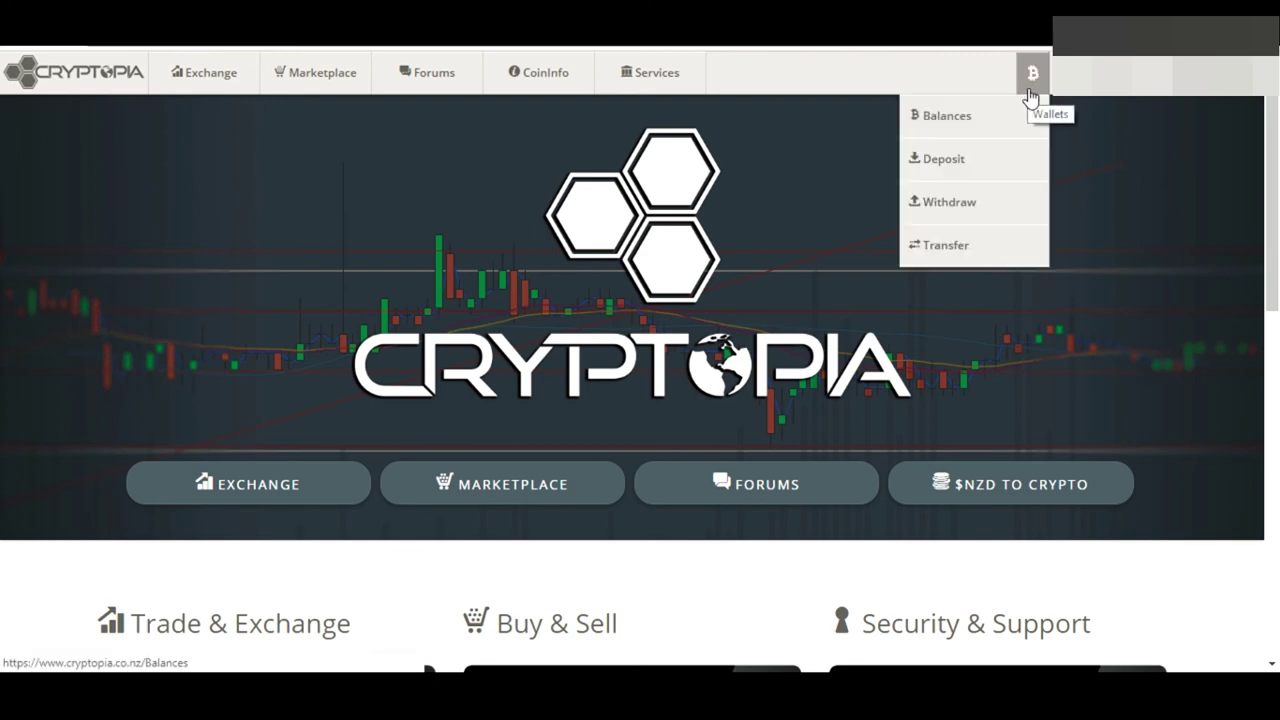
pyautogui.click(997, 161)
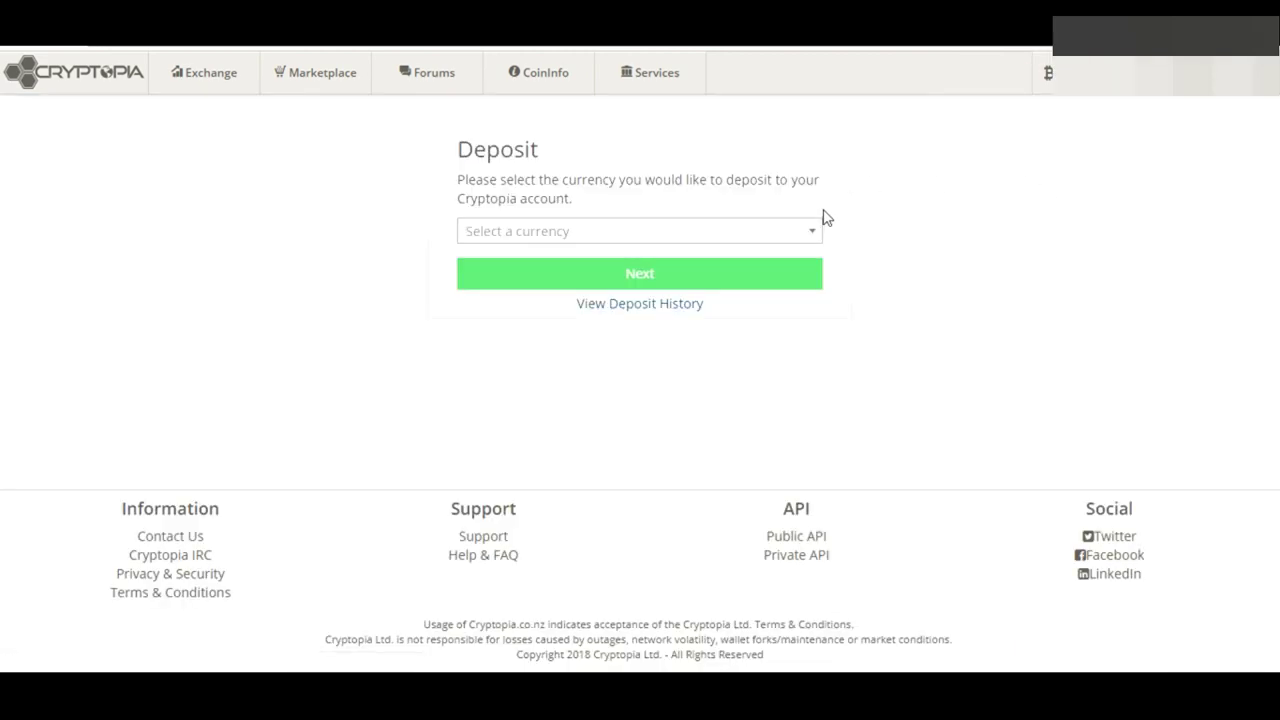
pyautogui.click(802, 232)
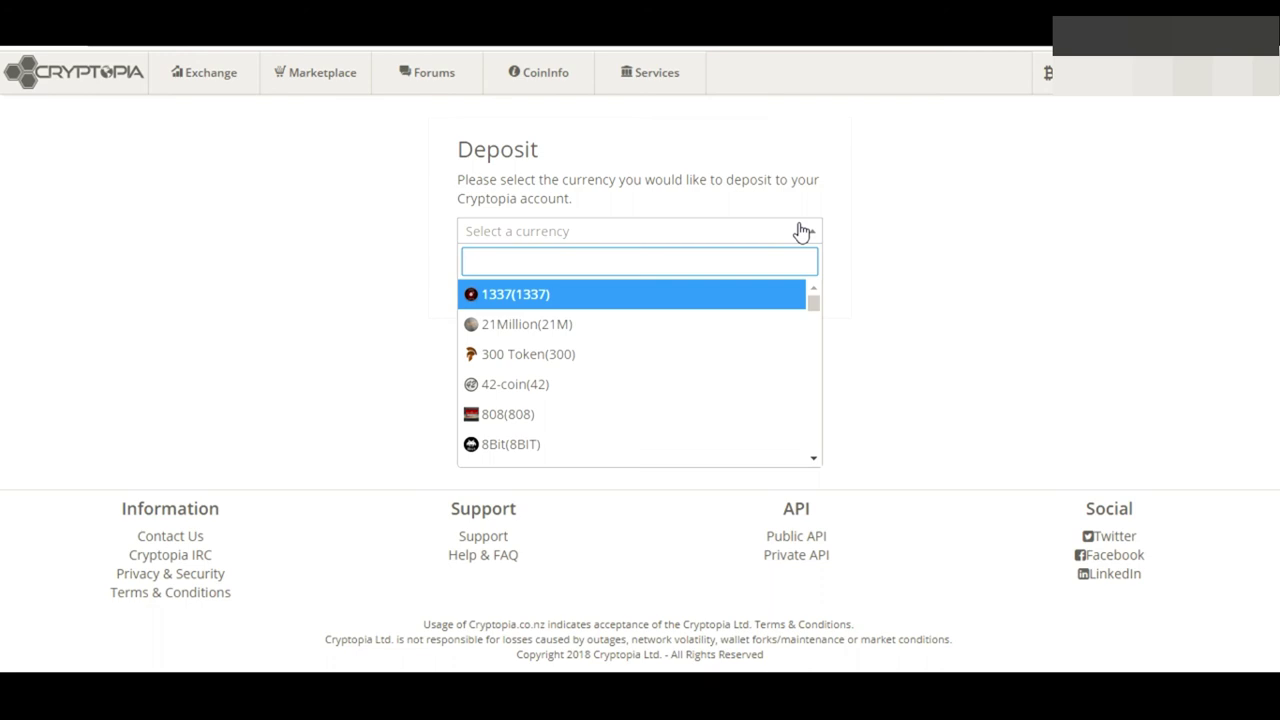
pyautogui.write('btc')
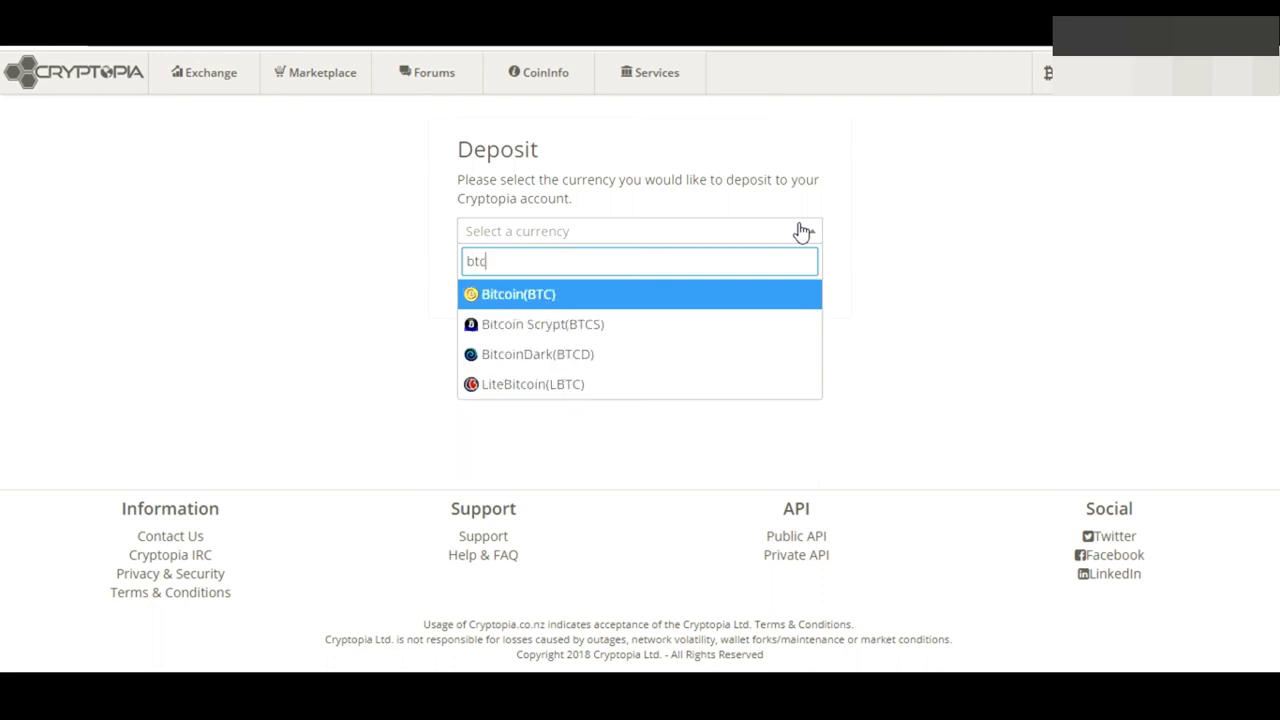
pyautogui.click(550, 303)
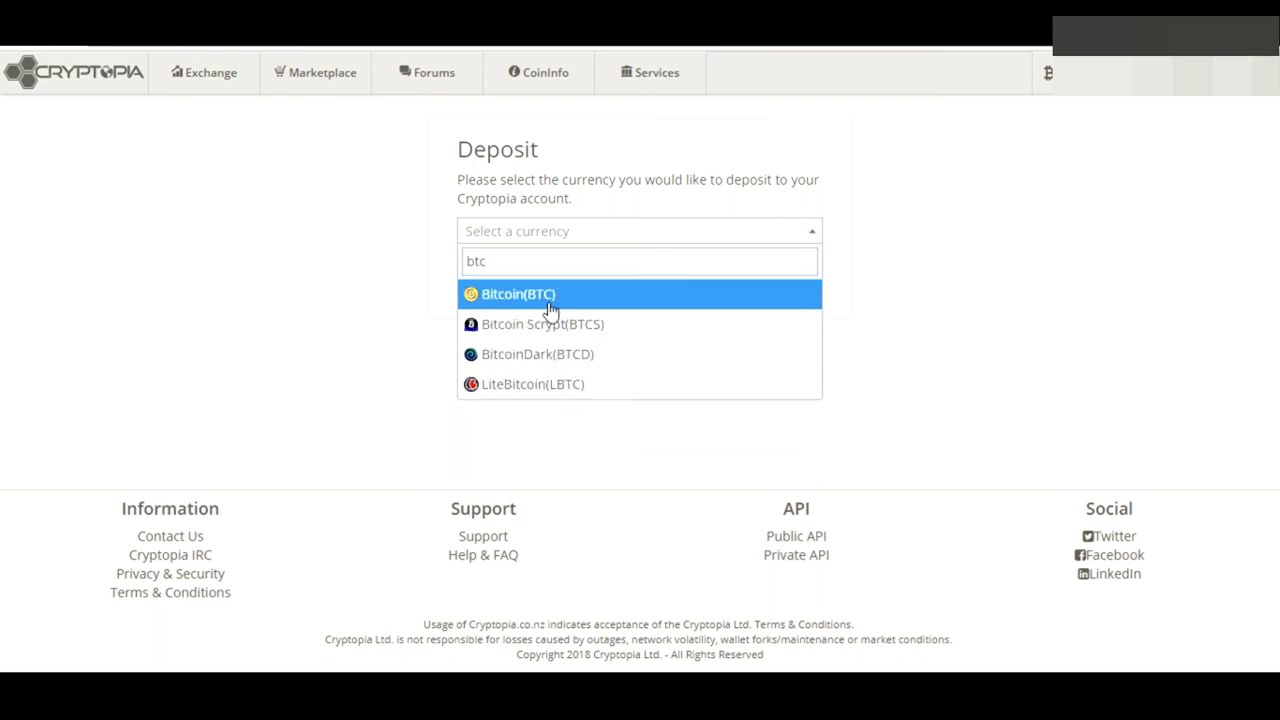
pyautogui.click(620, 281)
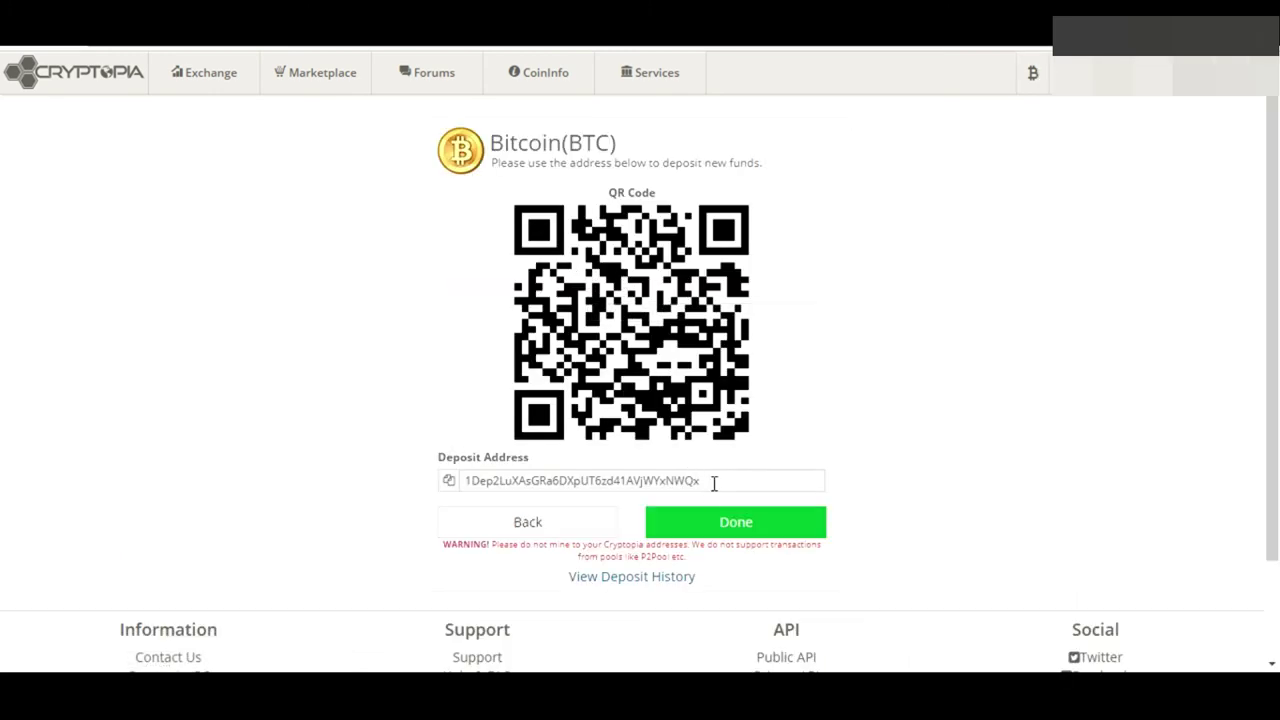
pyautogui.moveTo(714, 483); pyautogui.dragTo(432, 487)
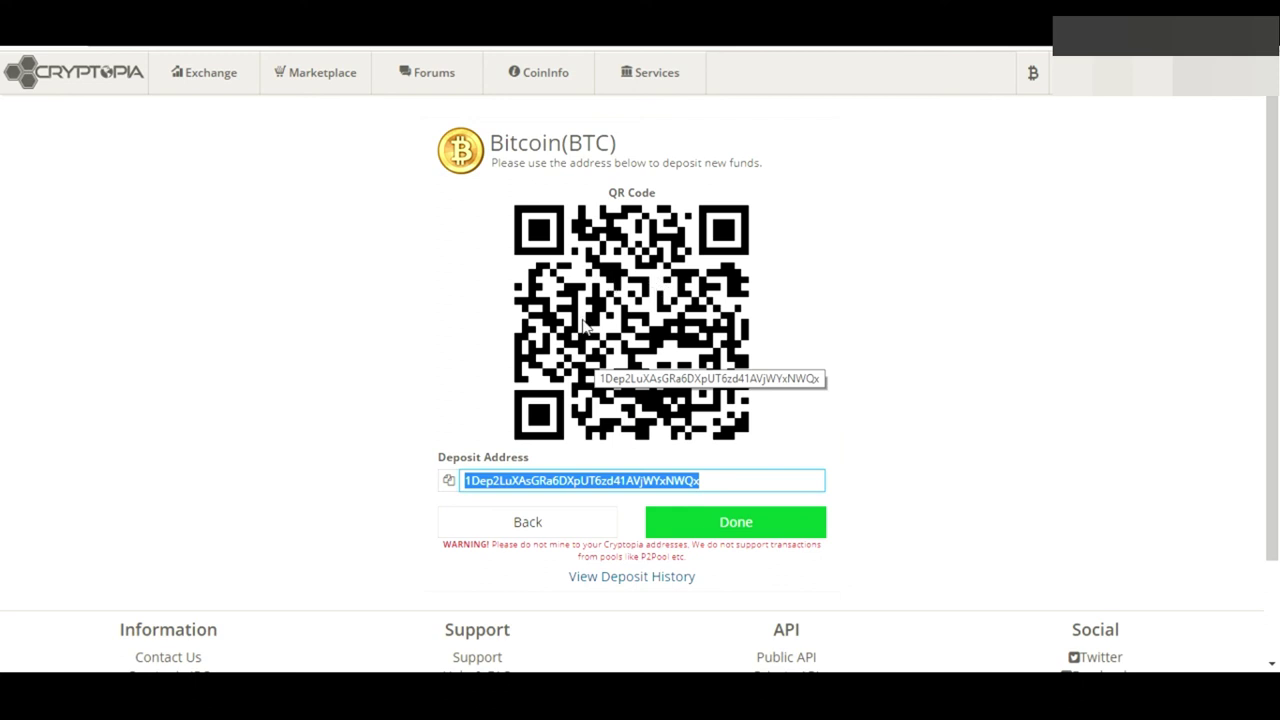
pyautogui.click(422, 444)
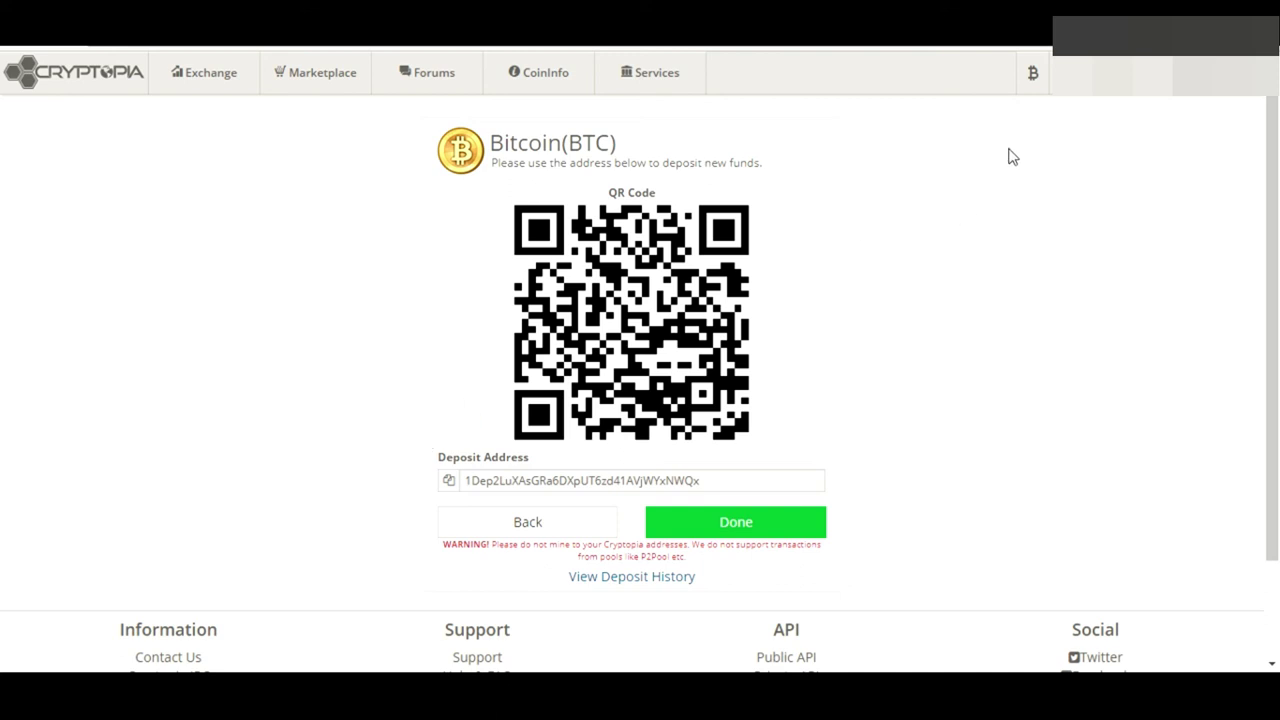
pyautogui.moveTo(1036, 86)
pyautogui.moveTo(206, 90)
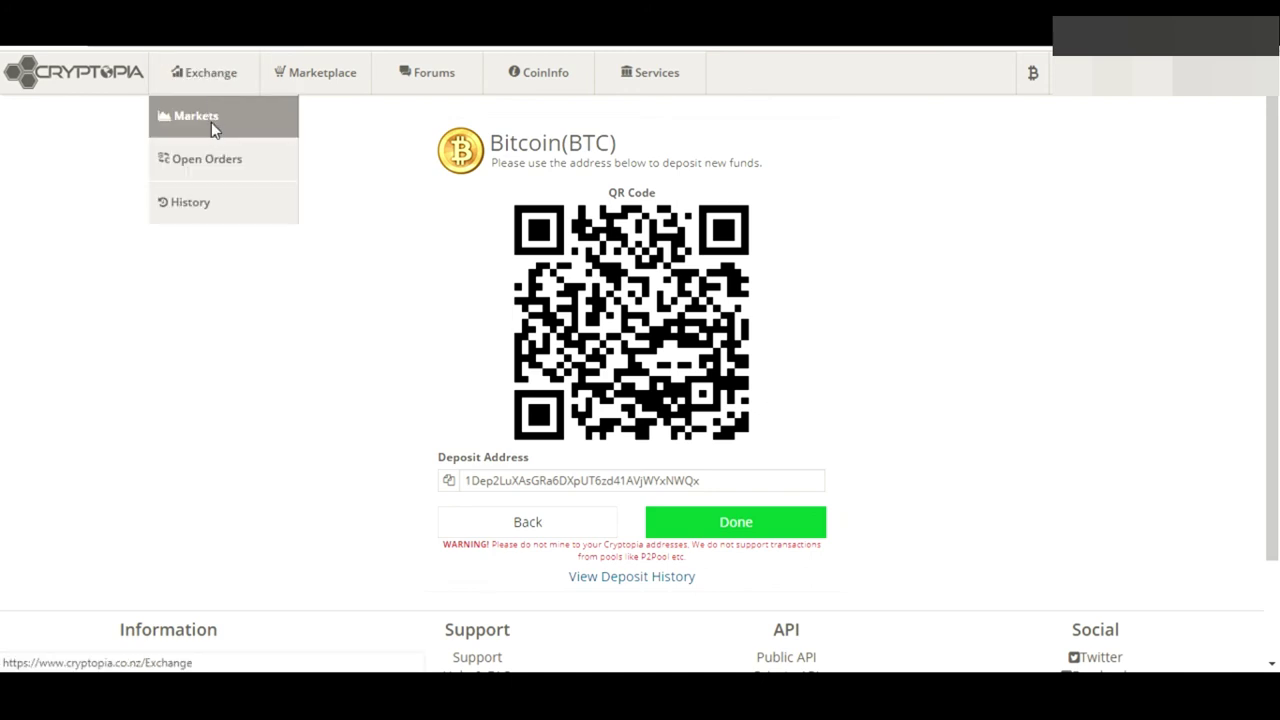
# Filter Exchange Markets by 'etn' and open the Electroneum ETN/BTC market
pyautogui.click(211, 122)
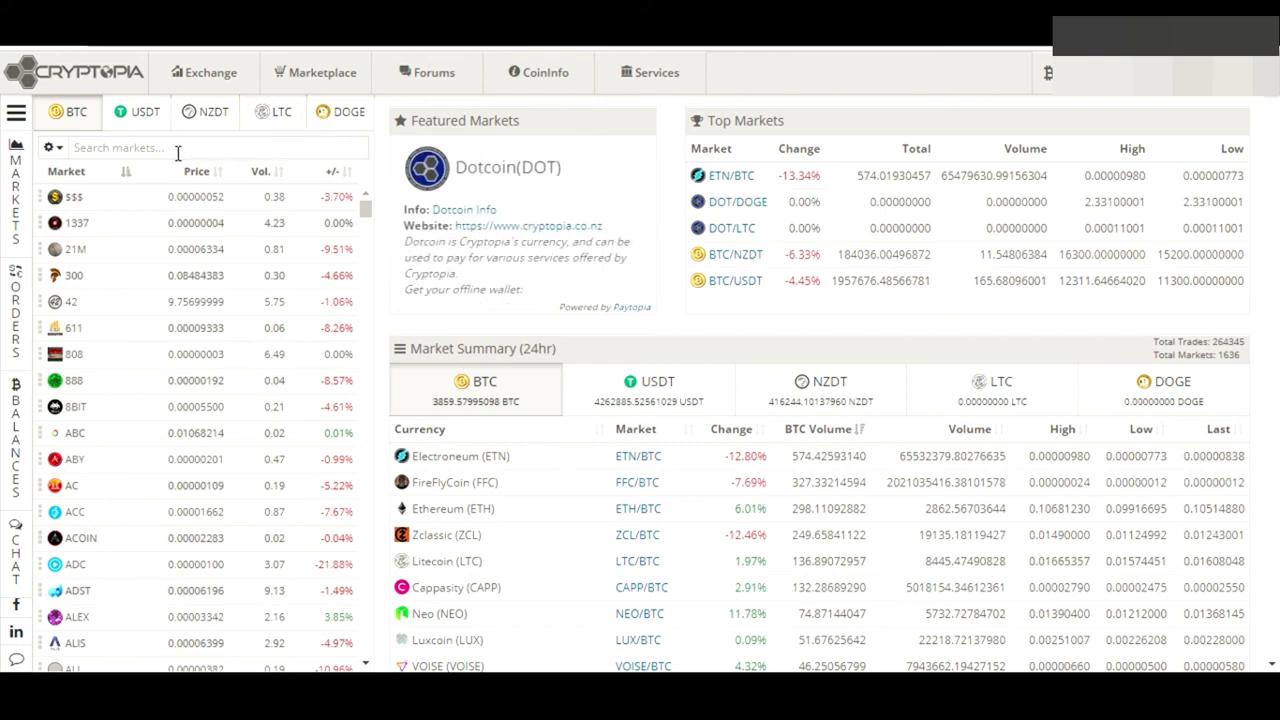
pyautogui.click(177, 152)
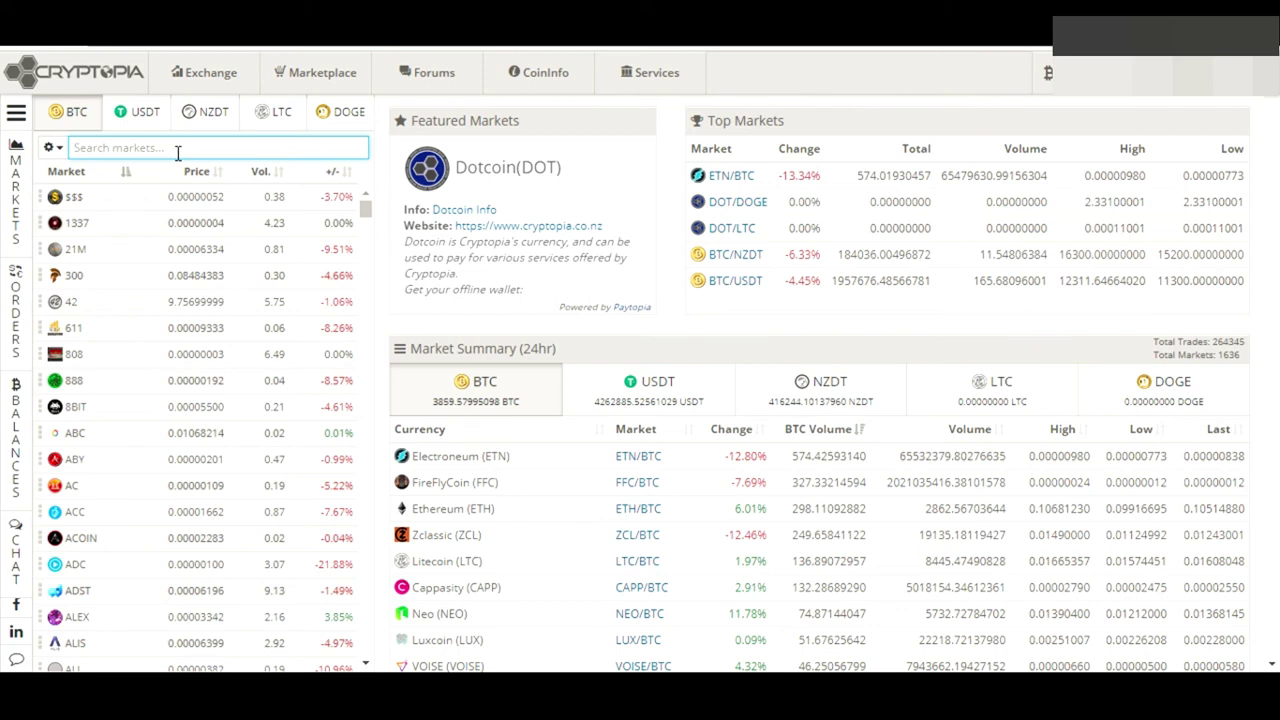
pyautogui.write('etn')
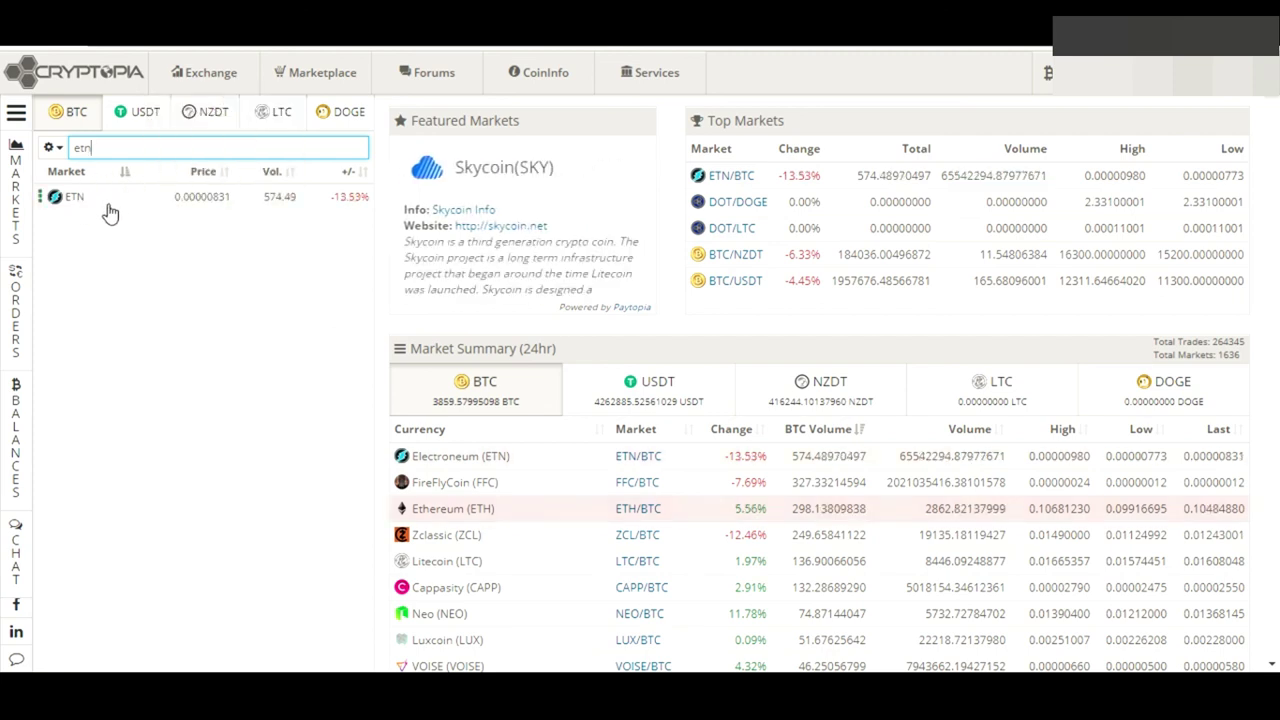
pyautogui.click(108, 207)
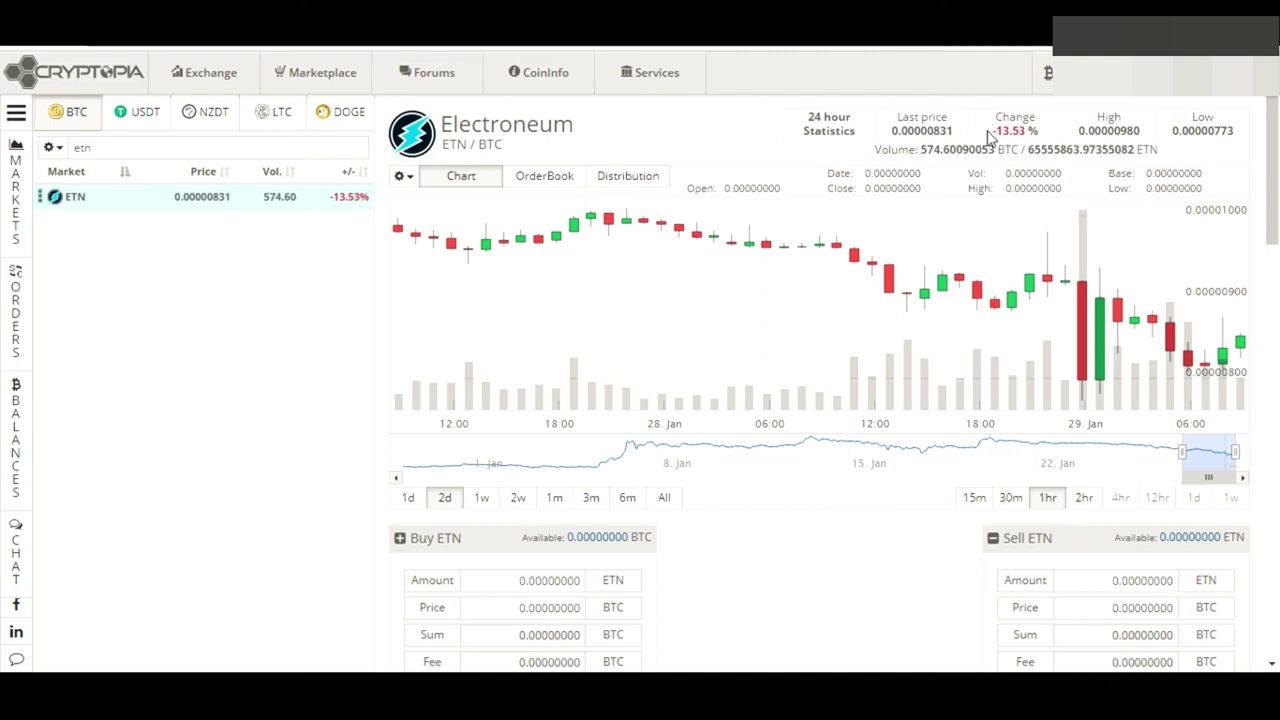
pyautogui.moveTo(988, 133); pyautogui.dragTo(1044, 135)
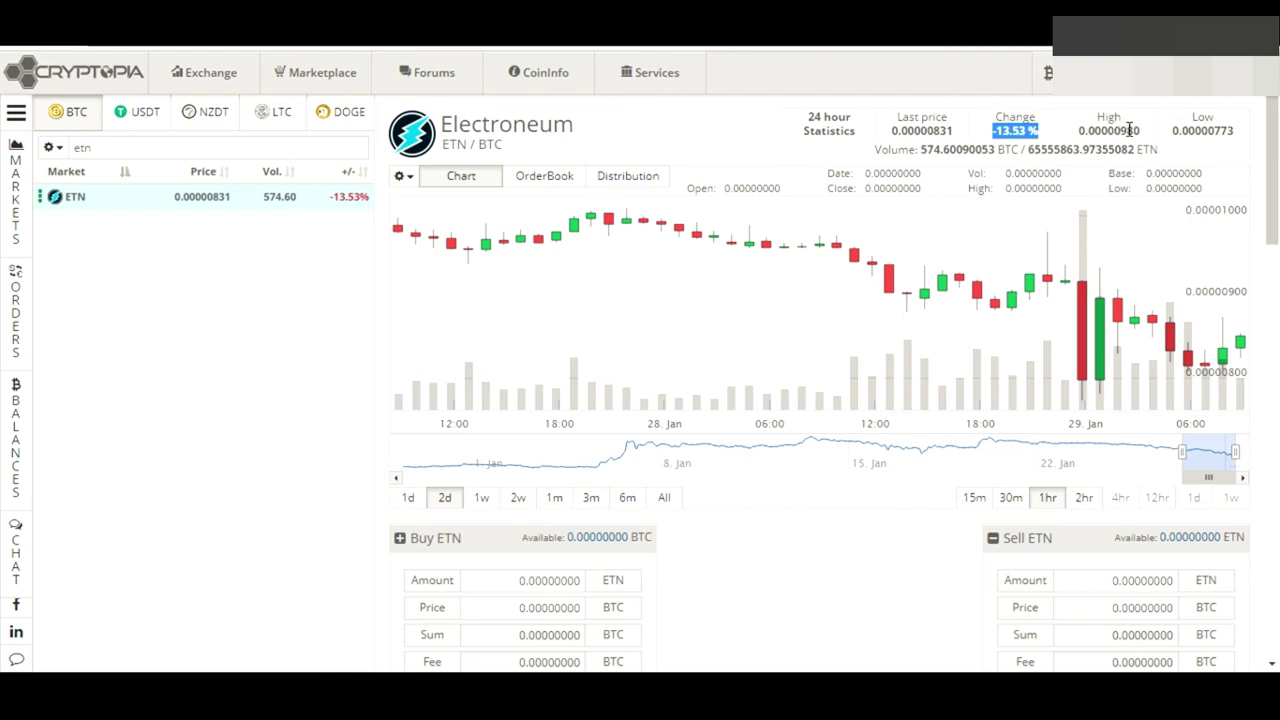
pyautogui.moveTo(1143, 131); pyautogui.dragTo(1107, 131)
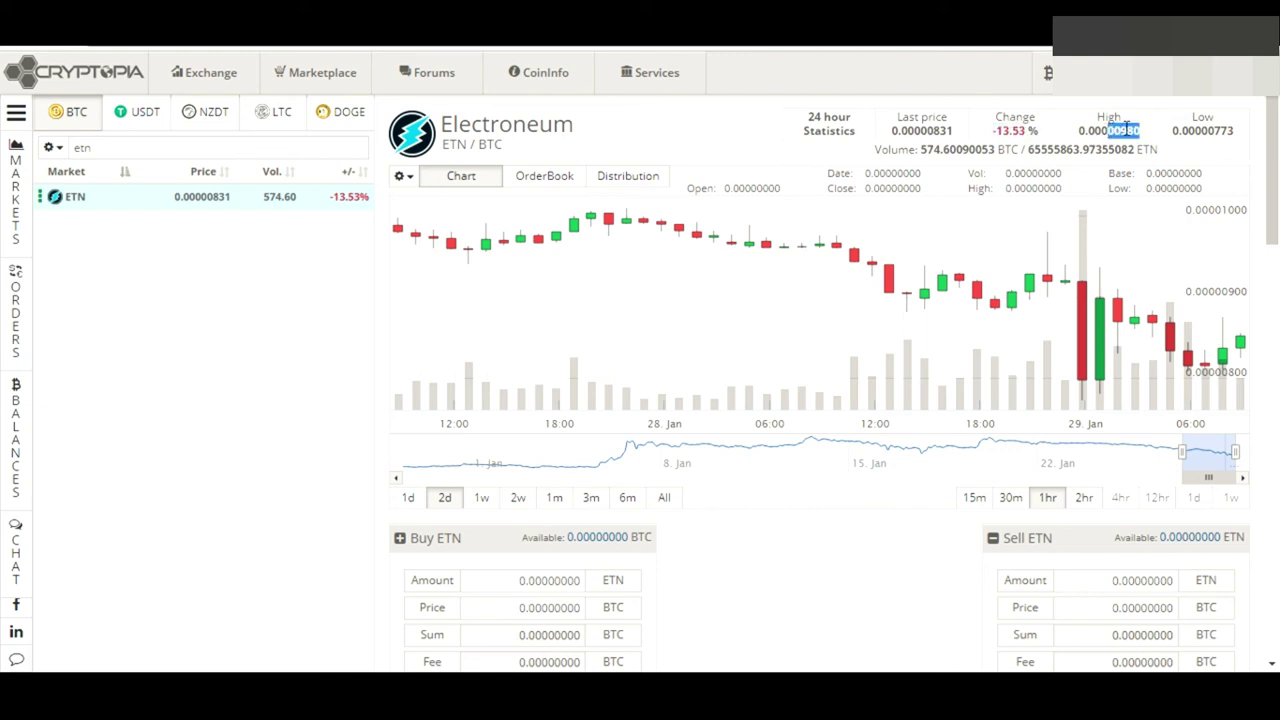
pyautogui.moveTo(1198, 131); pyautogui.dragTo(1243, 137)
pyautogui.doubleClick(1213, 132)
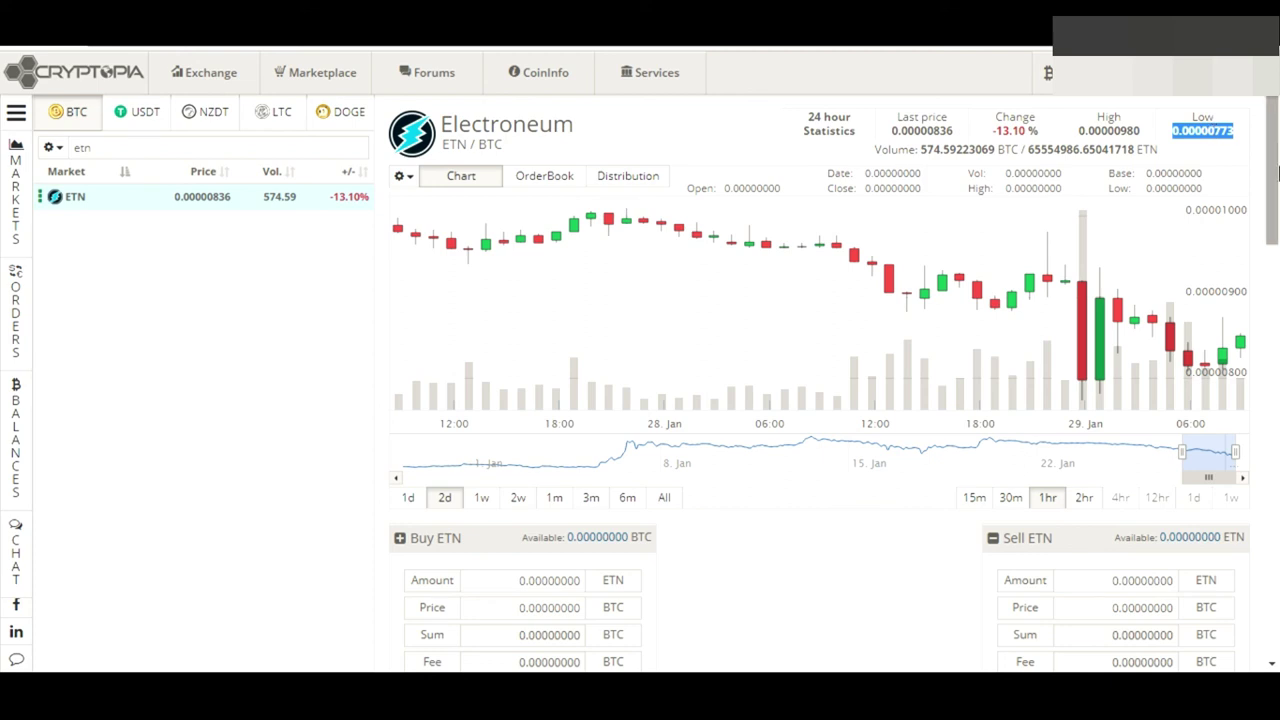
pyautogui.scroll(-1, 1276, 185)
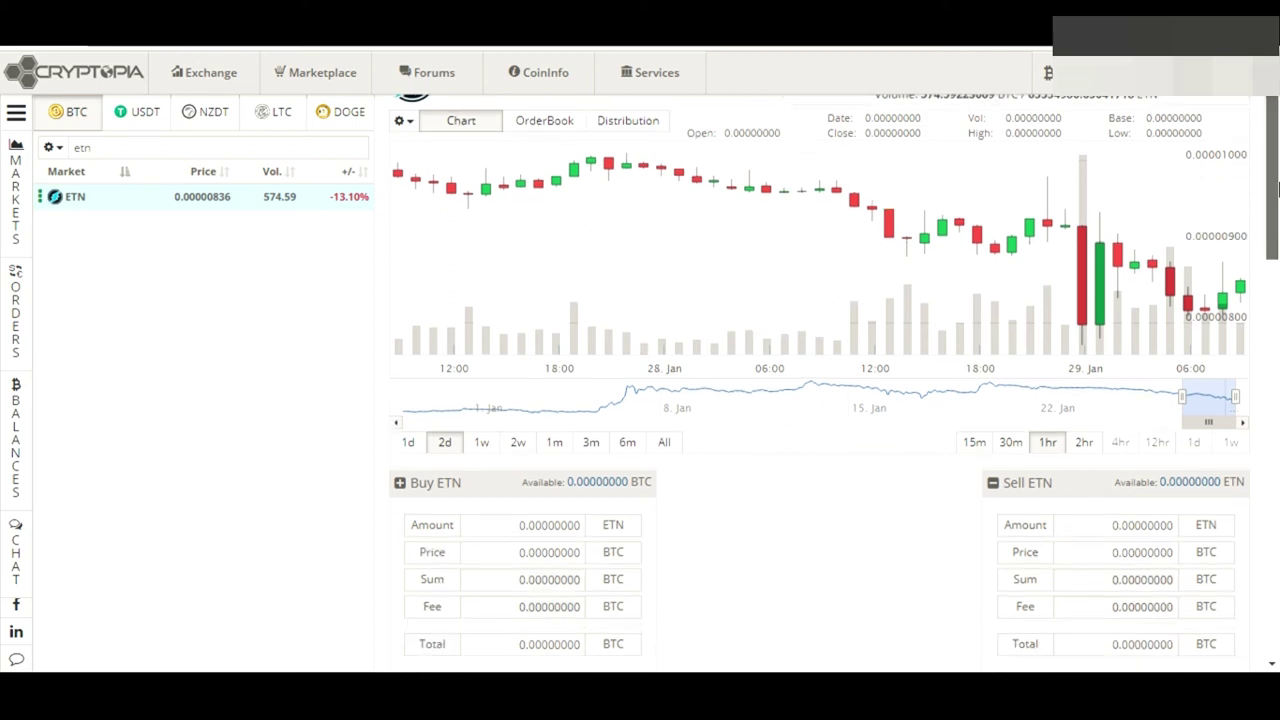
pyautogui.scroll(1, 1276, 185)
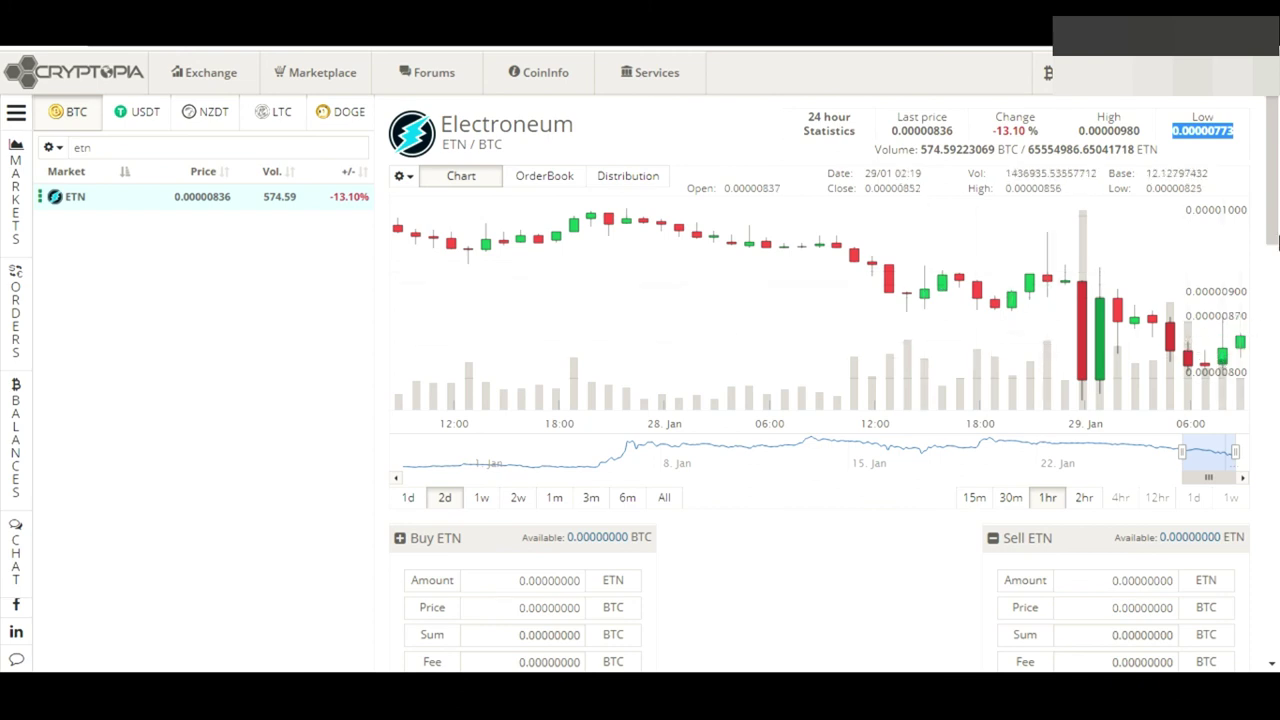
pyautogui.moveTo(1278, 240); pyautogui.dragTo(1277, 324)
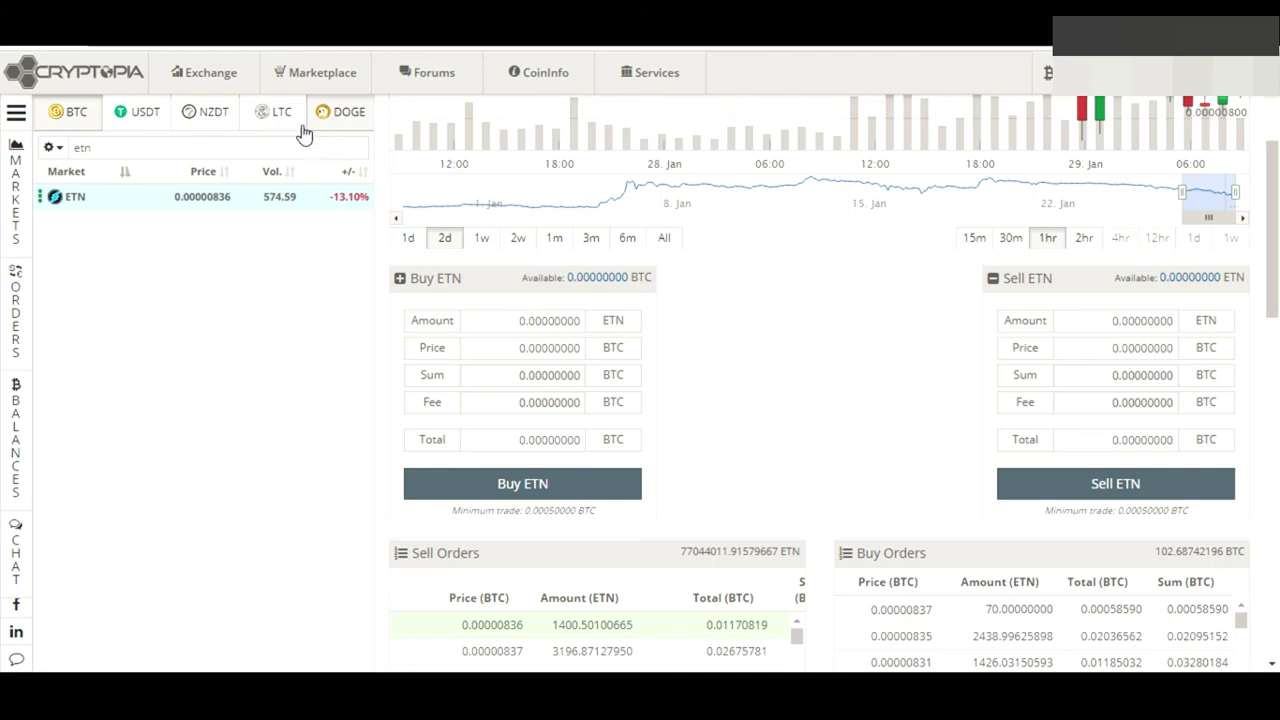
pyautogui.moveTo(131, 147); pyautogui.dragTo(5, 108)
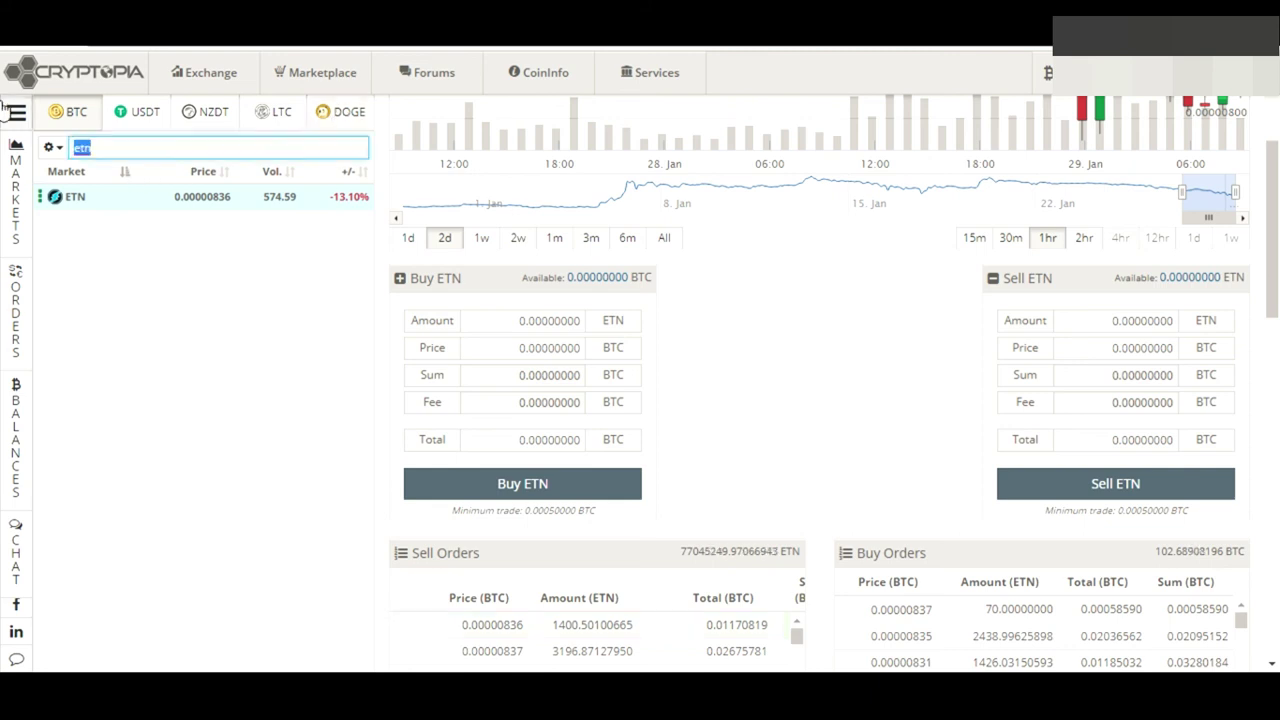
# Search markets for 'dog', open DOGE/BTC, and scroll through its order books and trade history
pyautogui.write('doge')
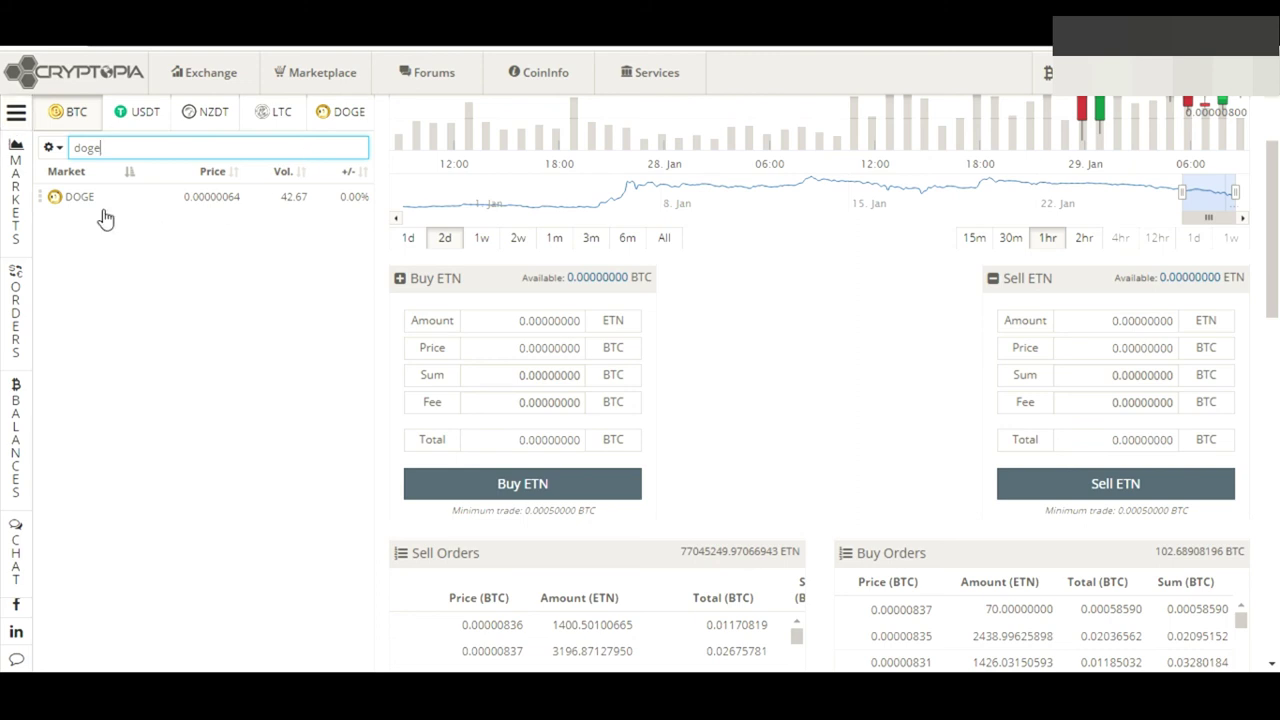
pyautogui.click(153, 211)
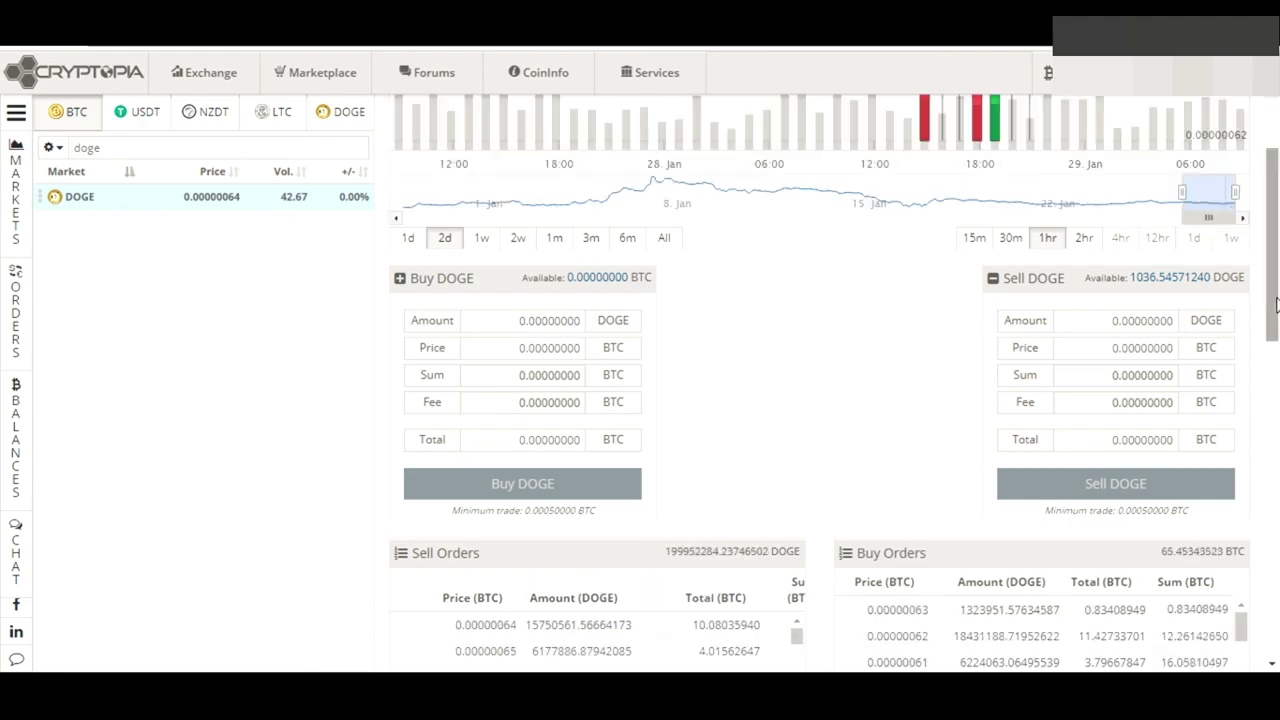
pyautogui.moveTo(1274, 263)
pyautogui.mouseDown()
pyautogui.moveTo(1277, 200)
pyautogui.moveTo(1277, 256)
pyautogui.mouseUp()
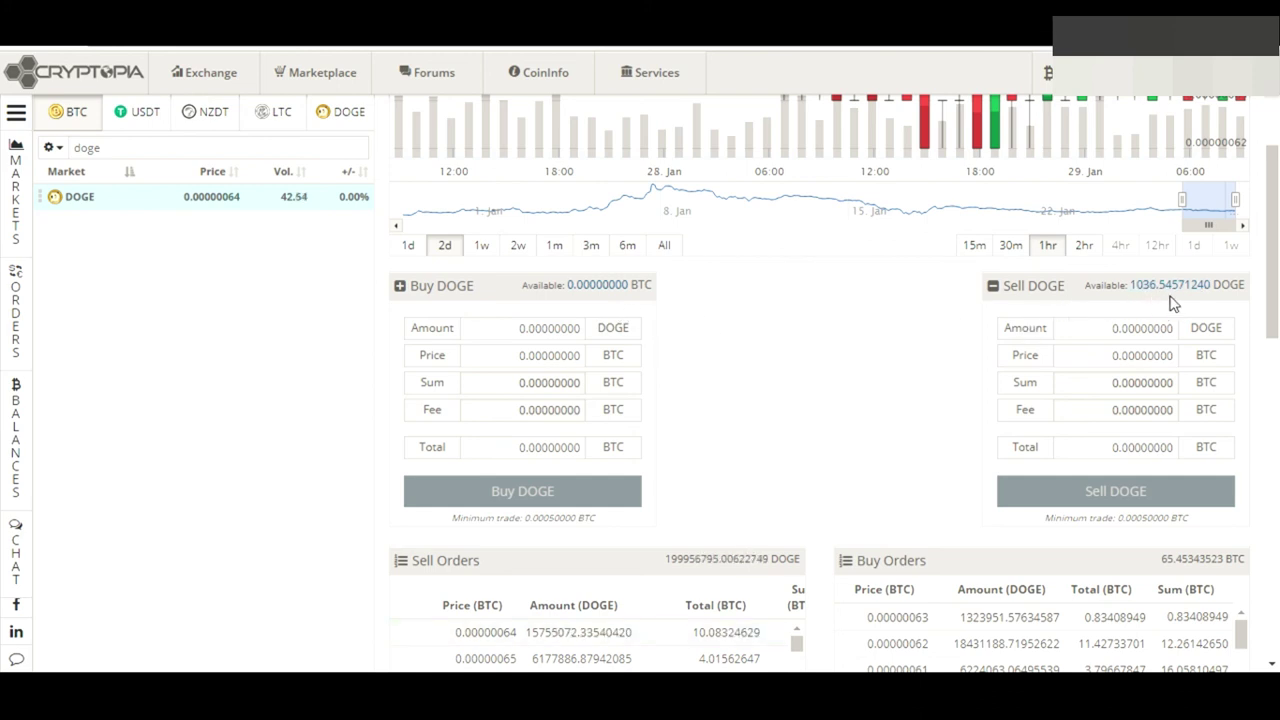
pyautogui.moveTo(1277, 233); pyautogui.dragTo(1277, 305)
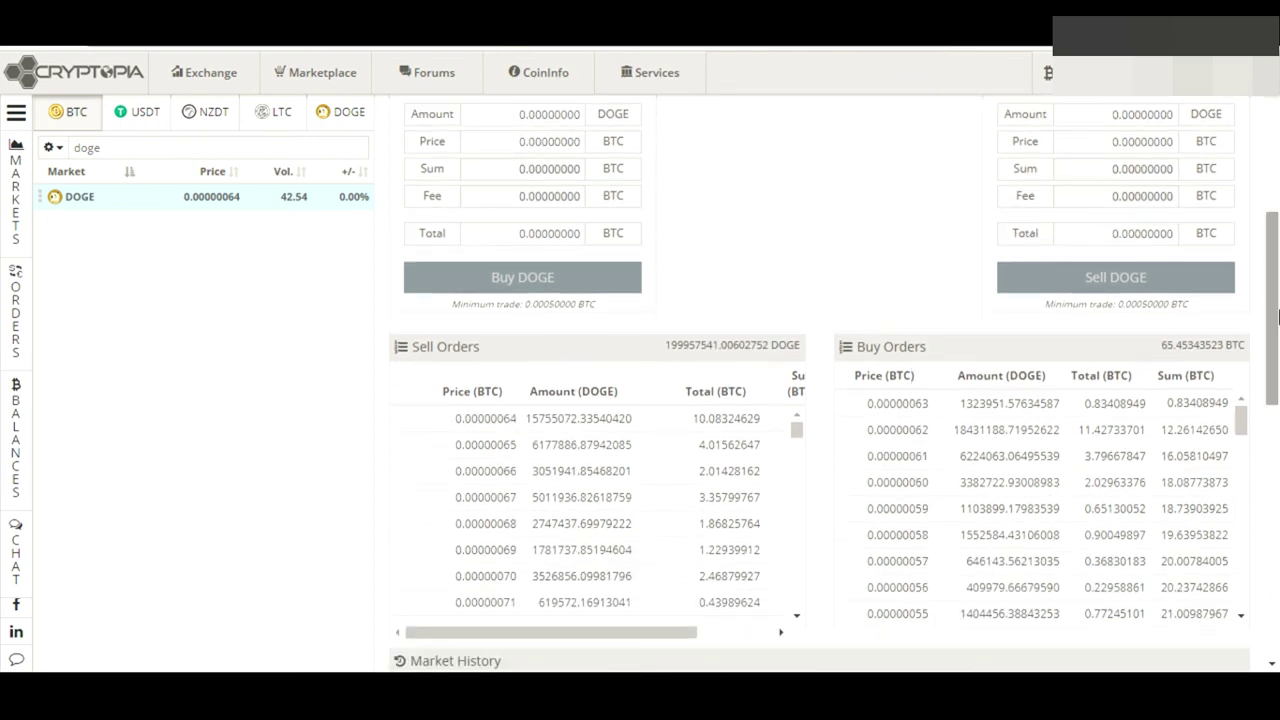
pyautogui.scroll(-3, 727, 313)
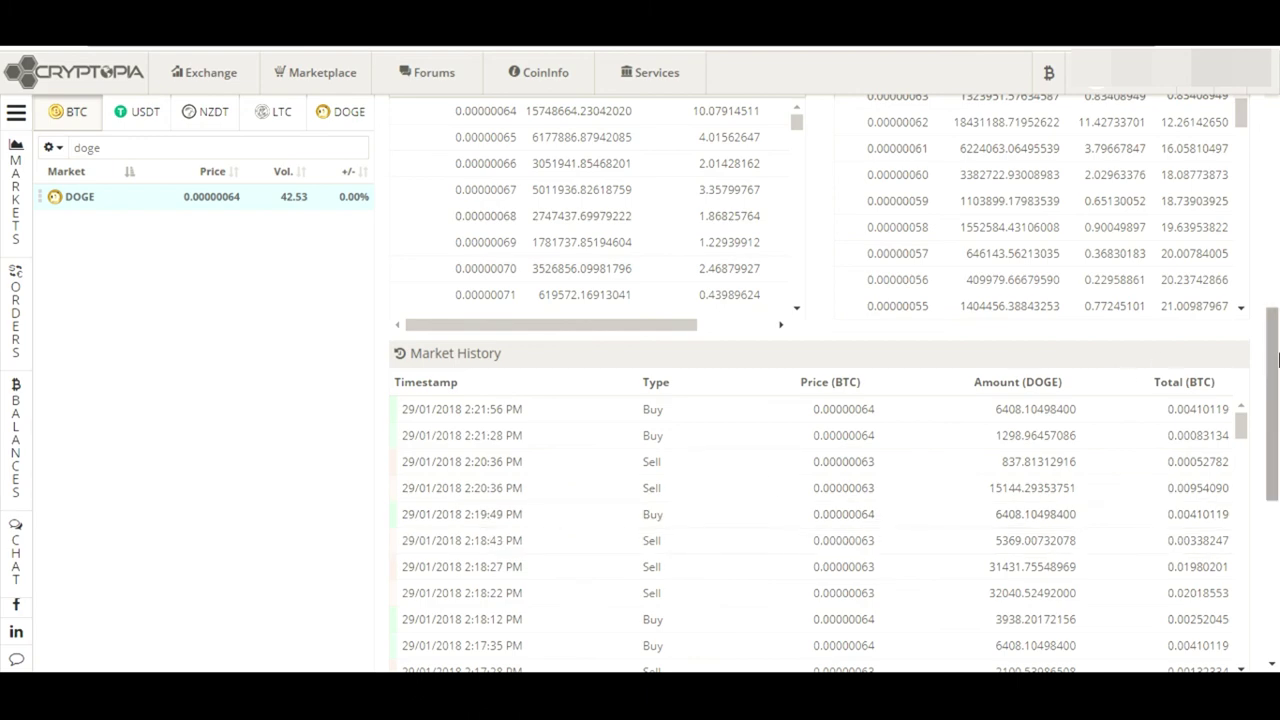
pyautogui.moveTo(1273, 358); pyautogui.dragTo(1277, 466)
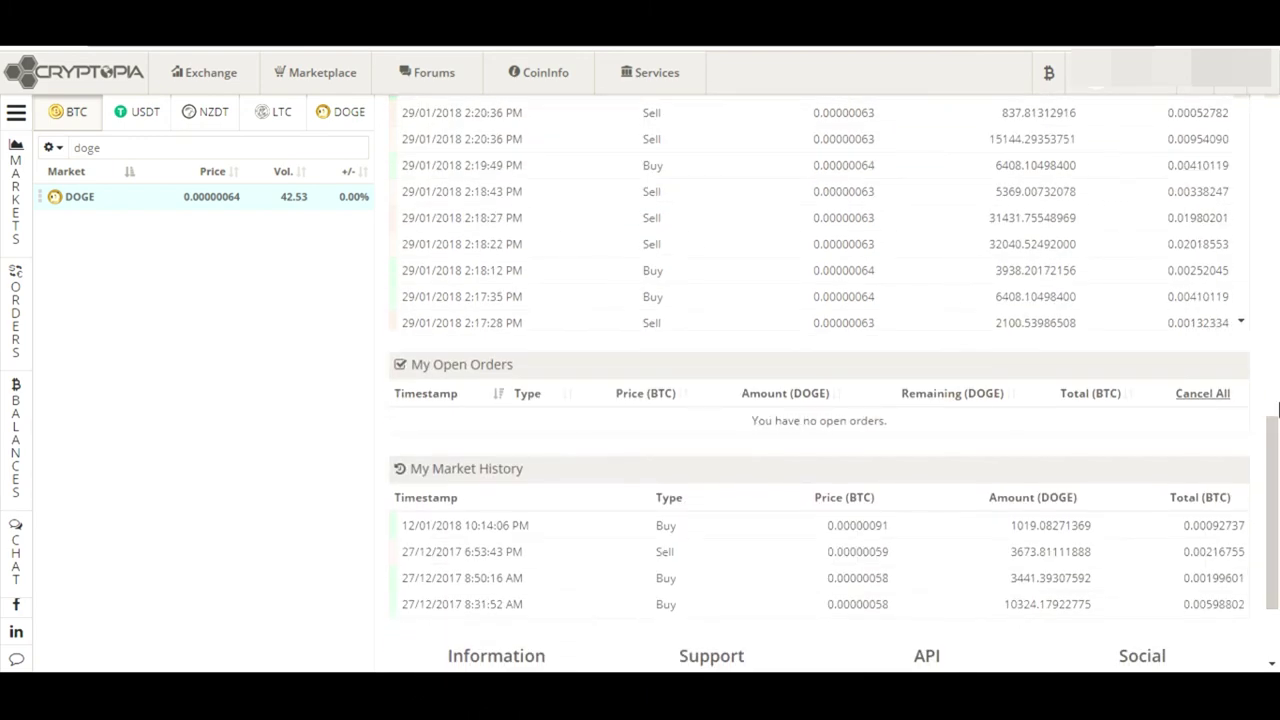
pyautogui.moveTo(1275, 473); pyautogui.dragTo(1278, 157)
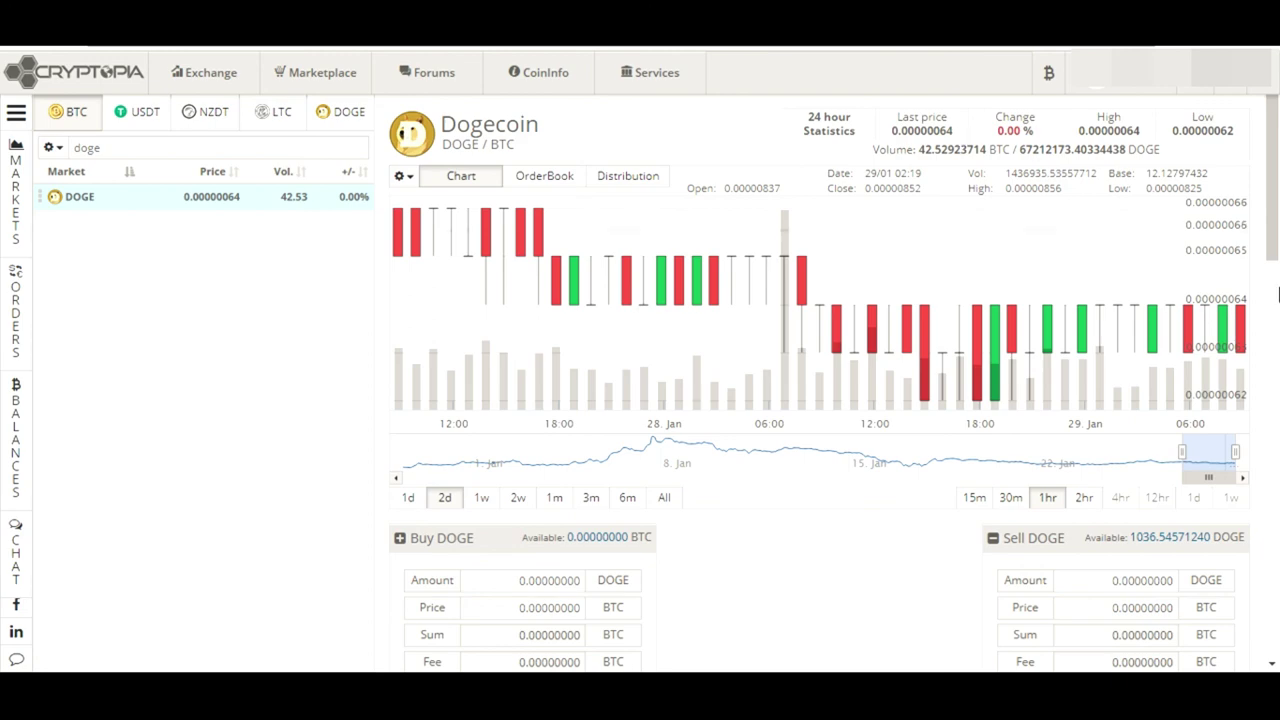
# Load the top and second DOGE sell orders into the Buy/Sell DOGE forms
pyautogui.moveTo(1276, 211); pyautogui.dragTo(1277, 330)
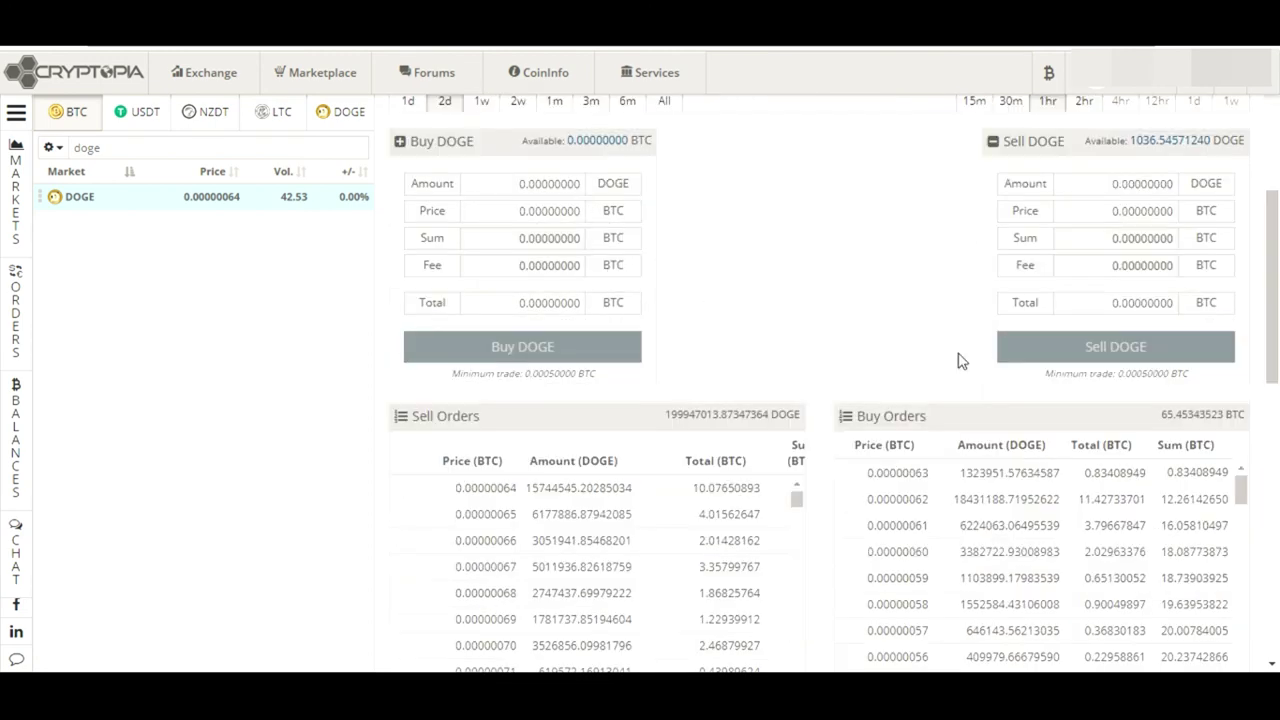
pyautogui.moveTo(1274, 284); pyautogui.dragTo(1278, 331)
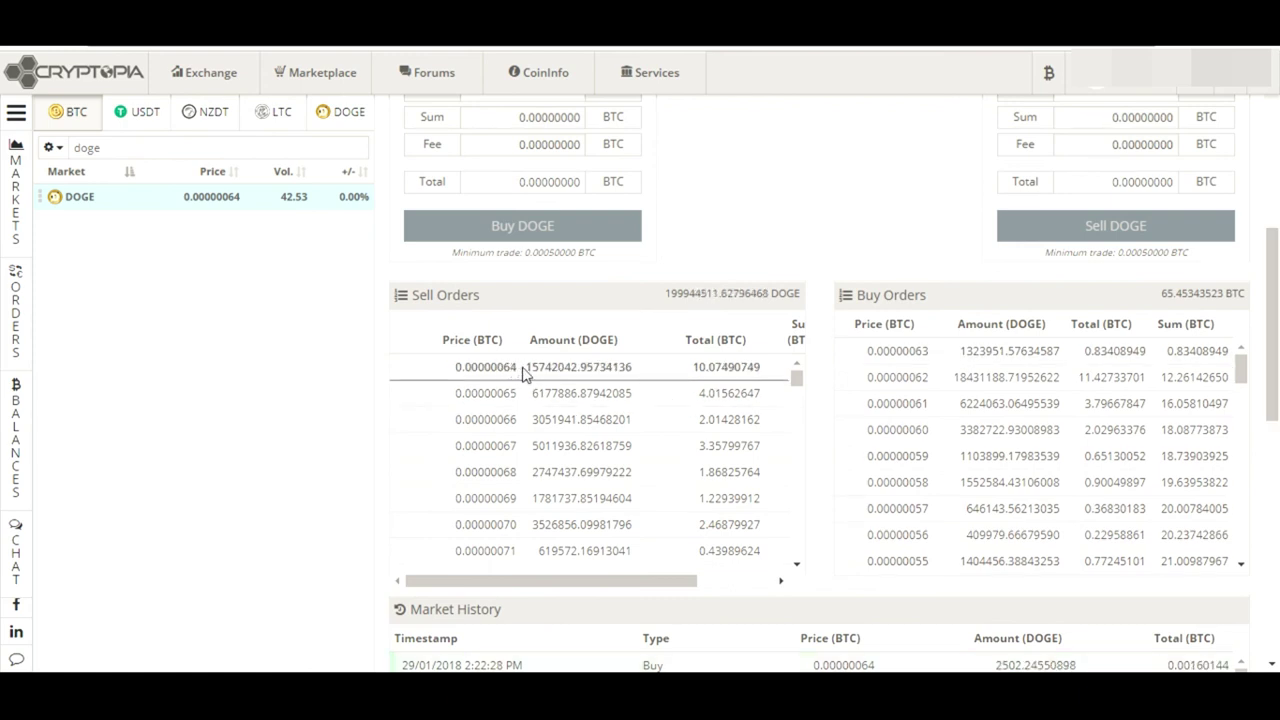
pyautogui.click(518, 368)
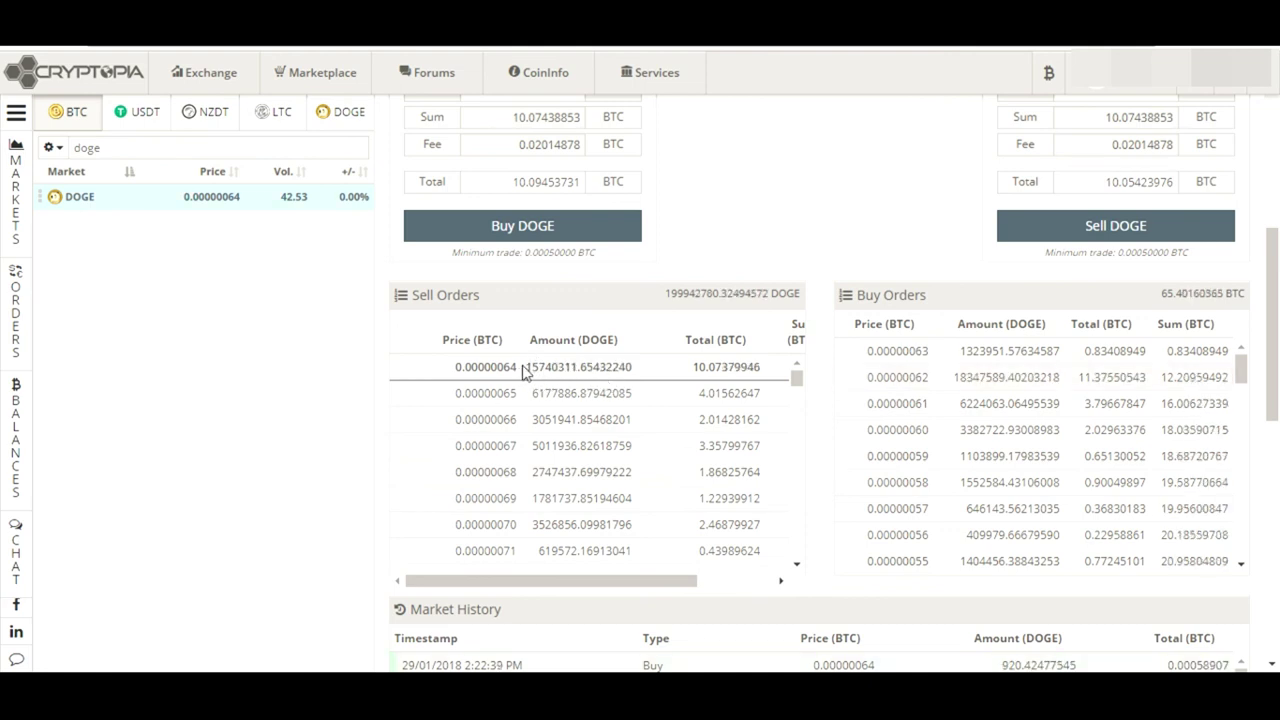
pyautogui.moveTo(522, 366); pyautogui.dragTo(577, 367)
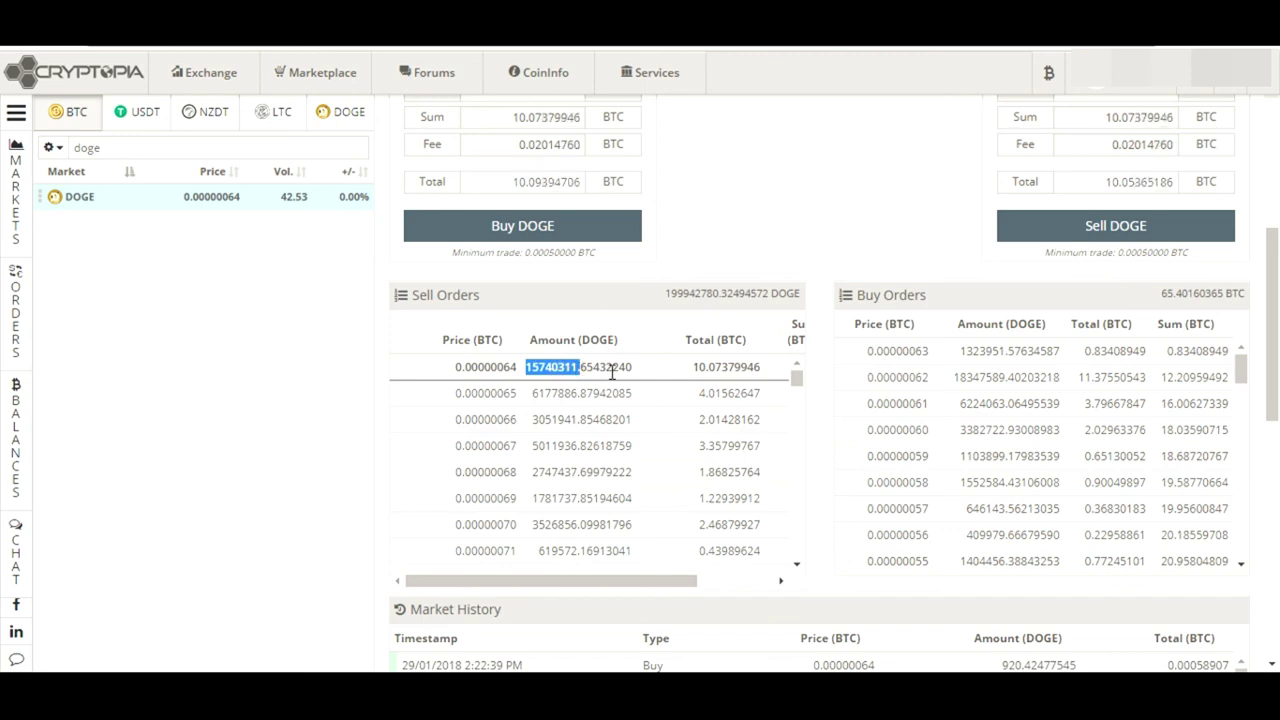
pyautogui.click(612, 367)
pyautogui.moveTo(526, 367); pyautogui.dragTo(640, 383)
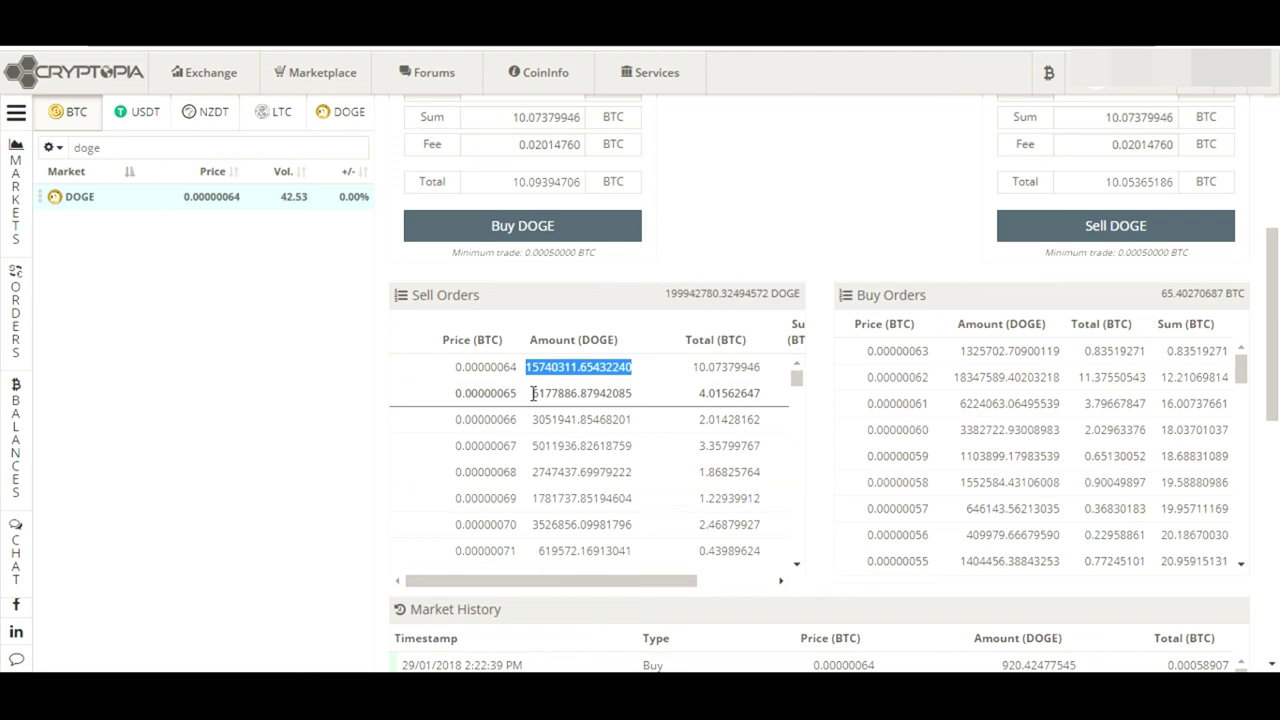
pyautogui.moveTo(530, 393); pyautogui.dragTo(654, 404)
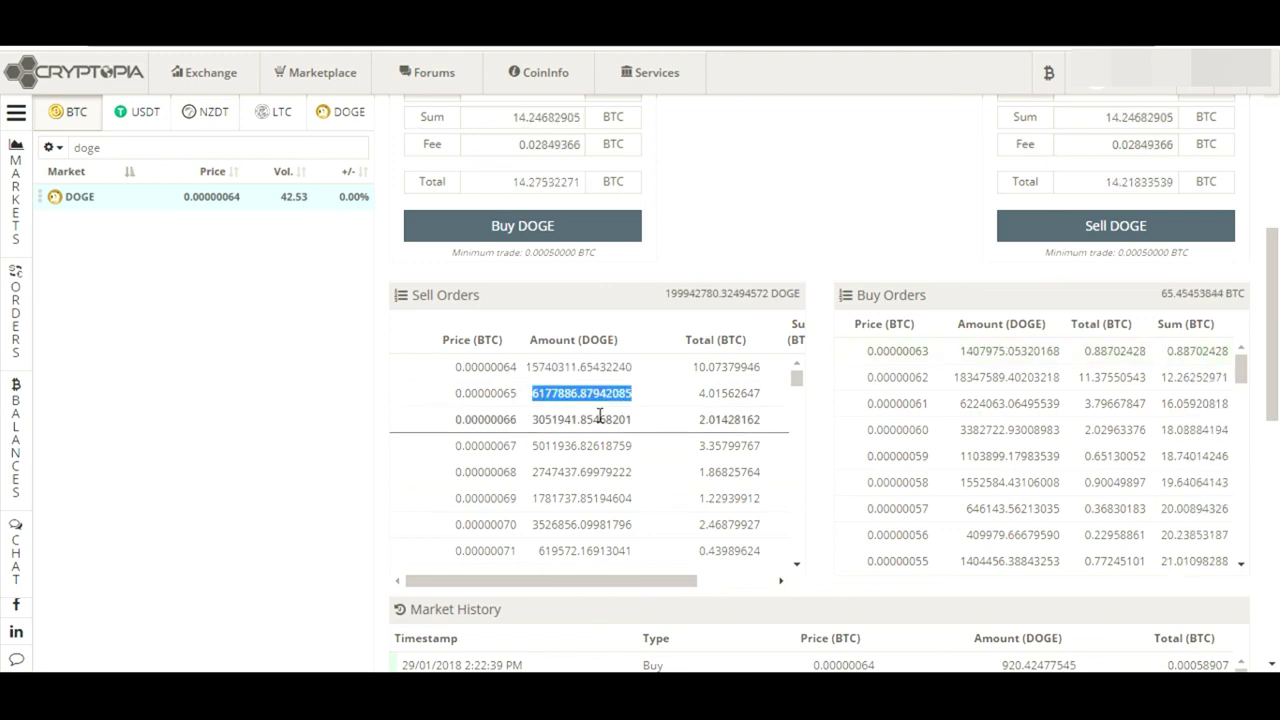
pyautogui.click(820, 414)
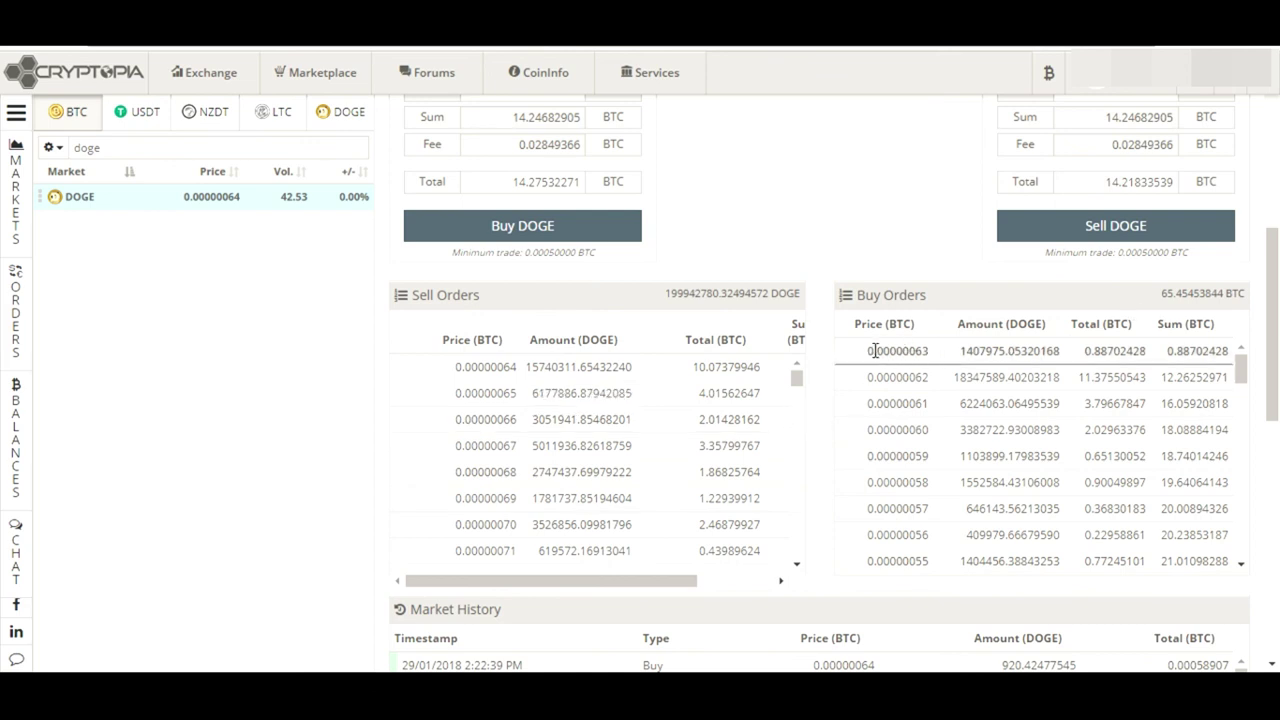
# Load the buy orders into the forms, ending on 25979627.52018925 DOGE at 0.00000061 BTC
pyautogui.moveTo(873, 350); pyautogui.dragTo(1150, 352)
pyautogui.moveTo(923, 377); pyautogui.dragTo(1053, 377)
pyautogui.moveTo(868, 403); pyautogui.dragTo(1060, 405)
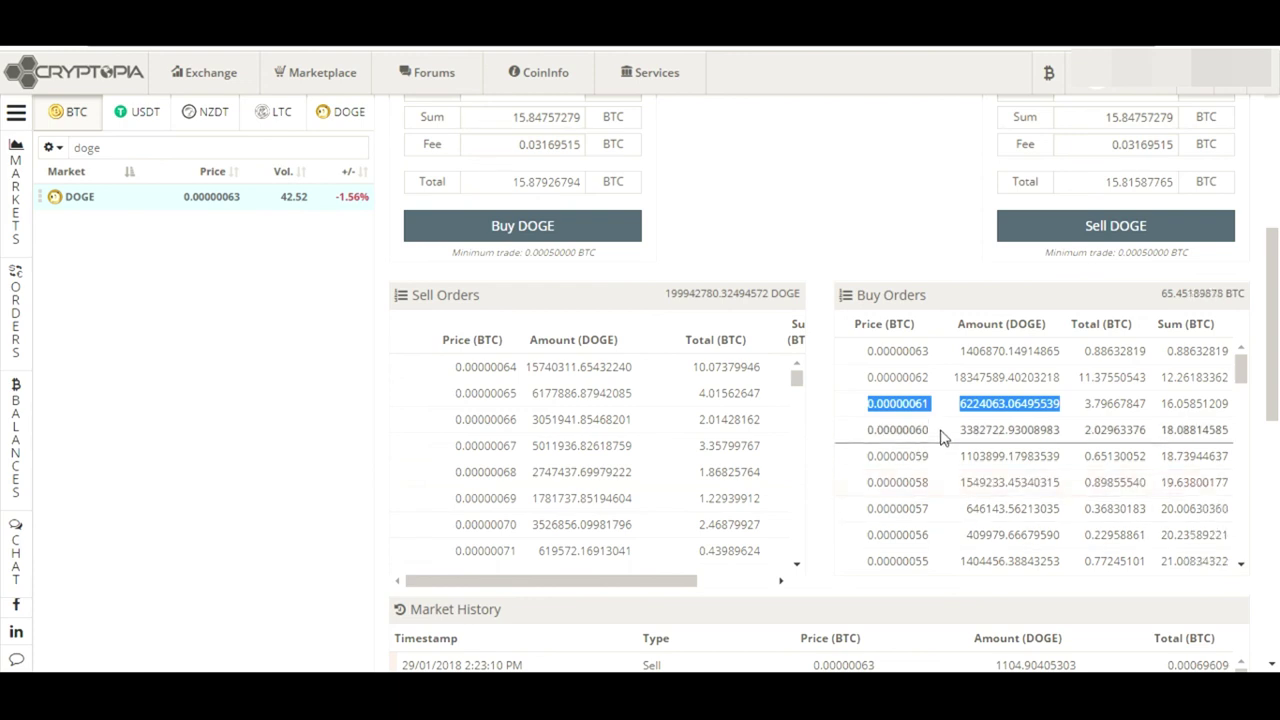
pyautogui.click(920, 251)
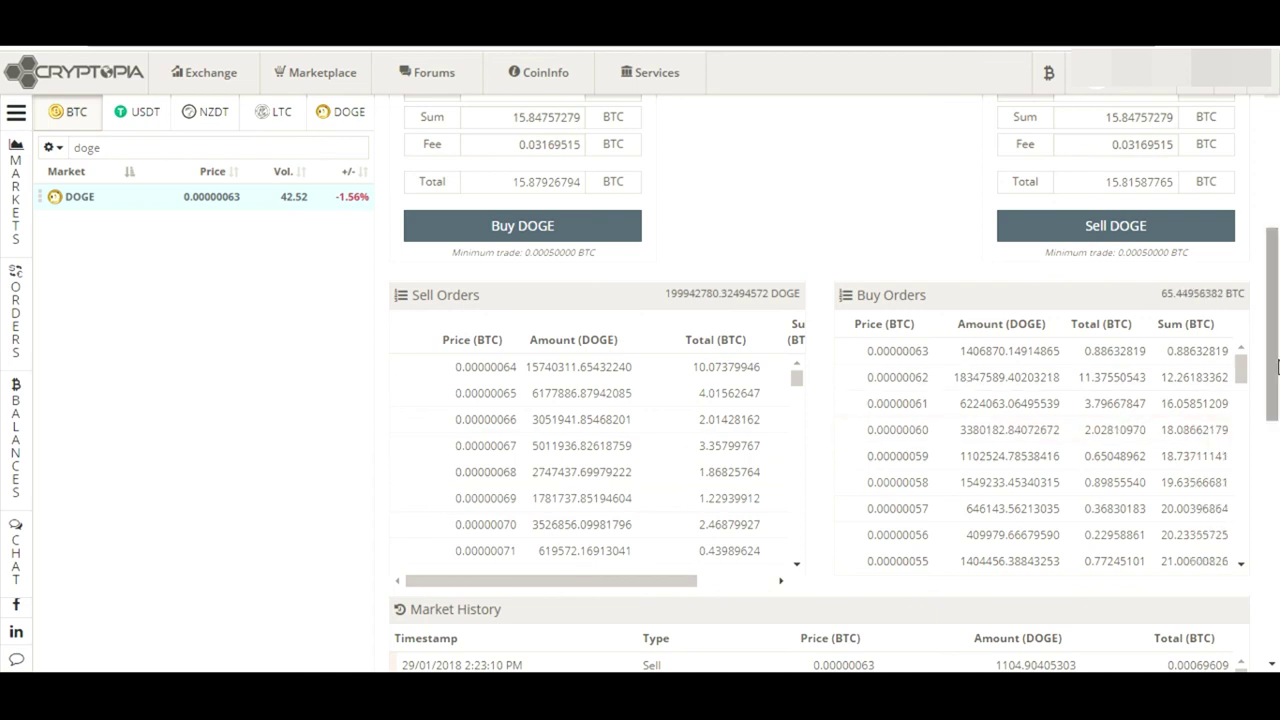
pyautogui.scroll(1, 1278, 367)
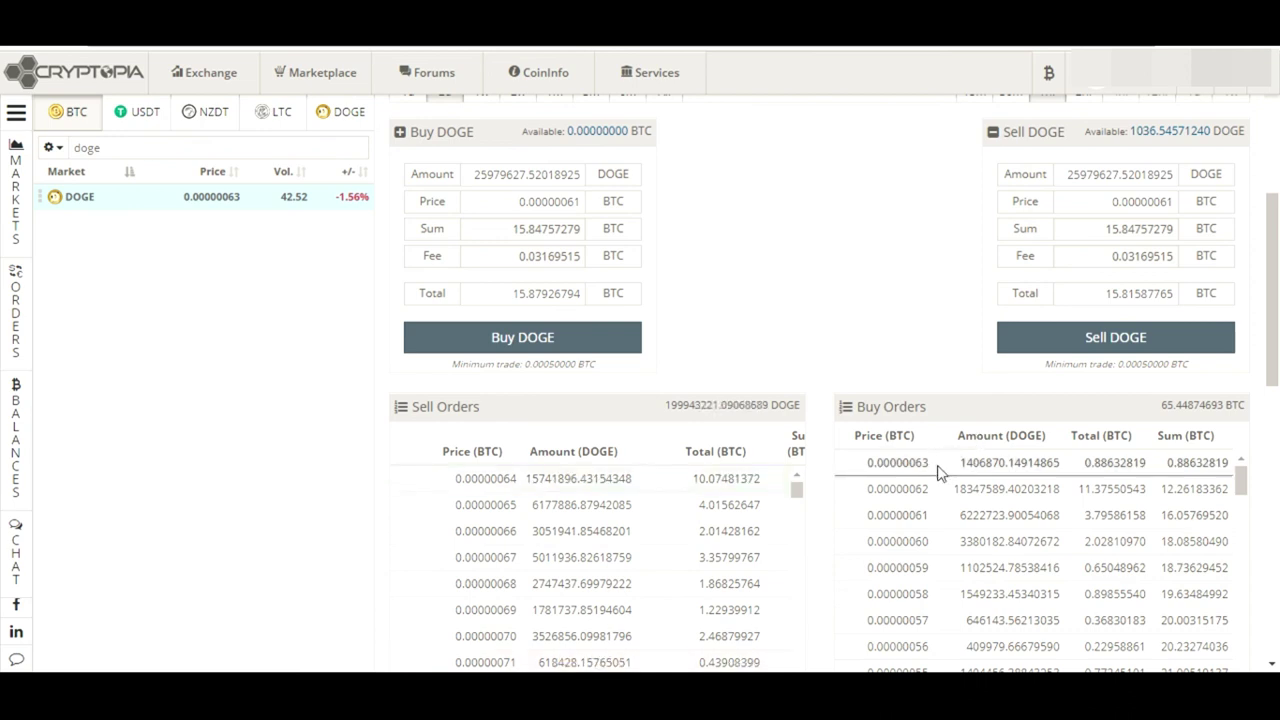
# Load the top 0.00000063 buy order into both DOGE forms and inspect its price and total
pyautogui.click(938, 466)
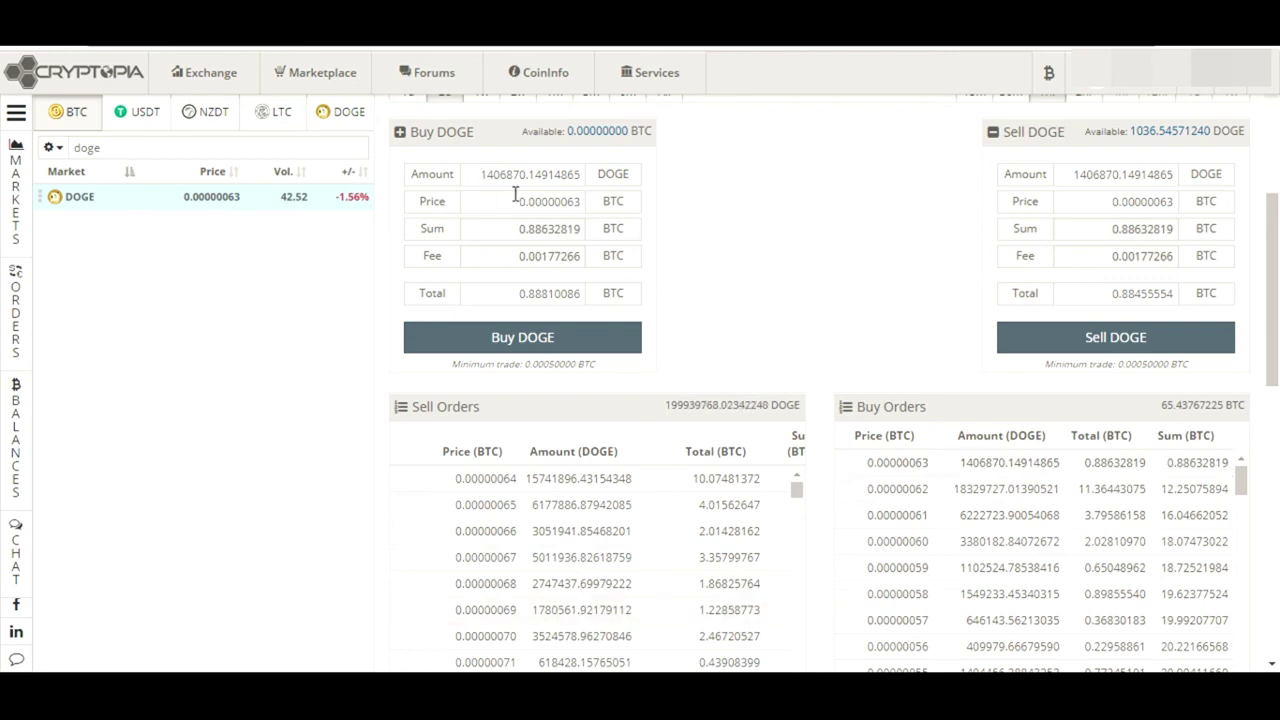
pyautogui.moveTo(517, 201); pyautogui.dragTo(586, 207)
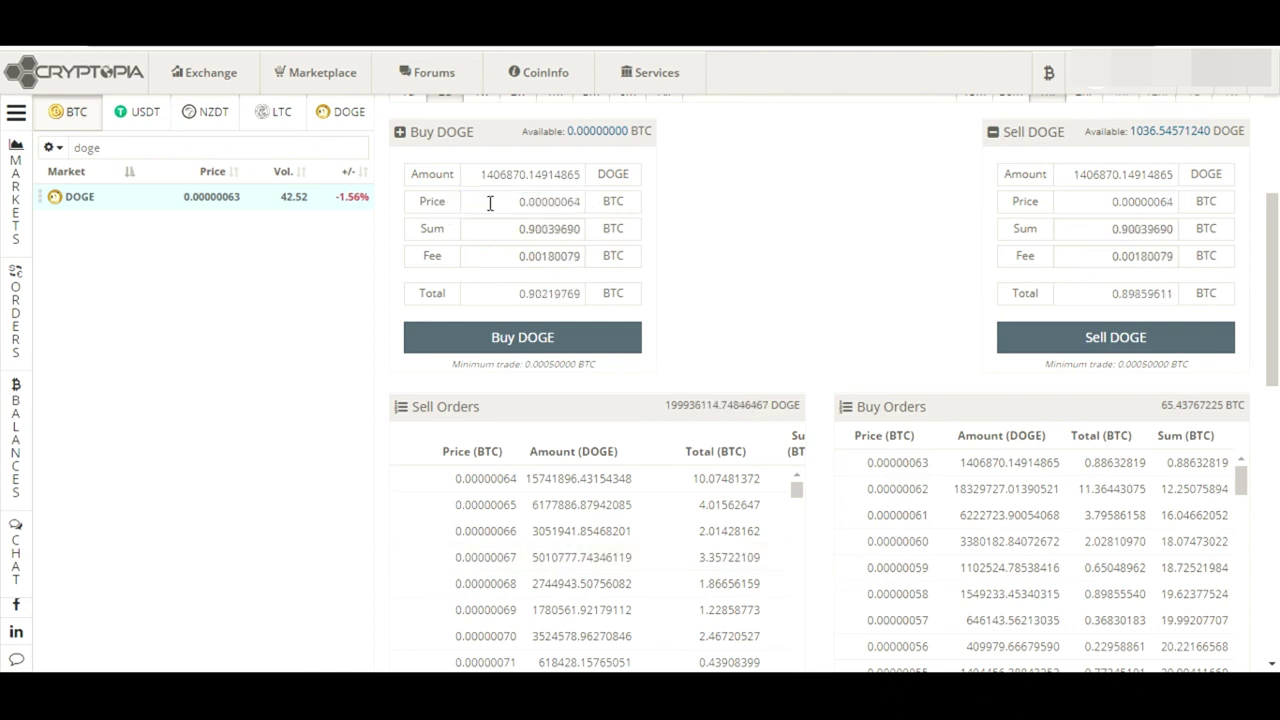
pyautogui.click(929, 466)
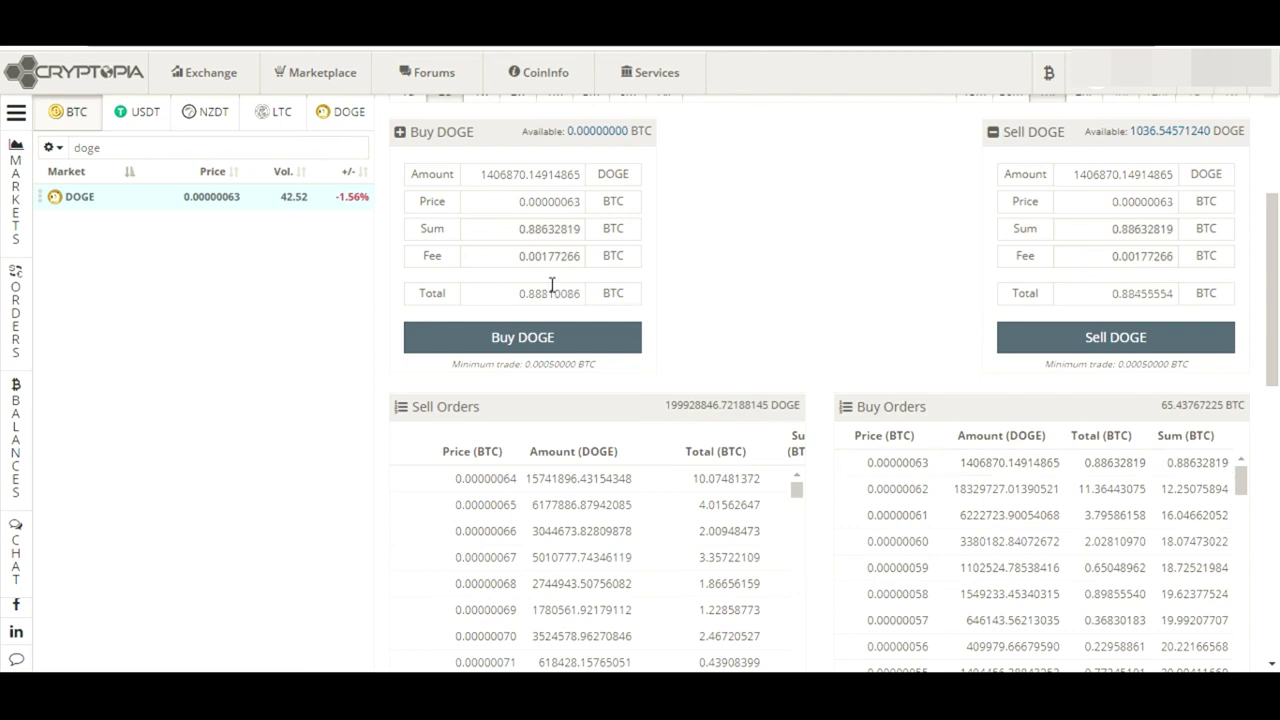
pyautogui.moveTo(517, 205); pyautogui.dragTo(617, 222)
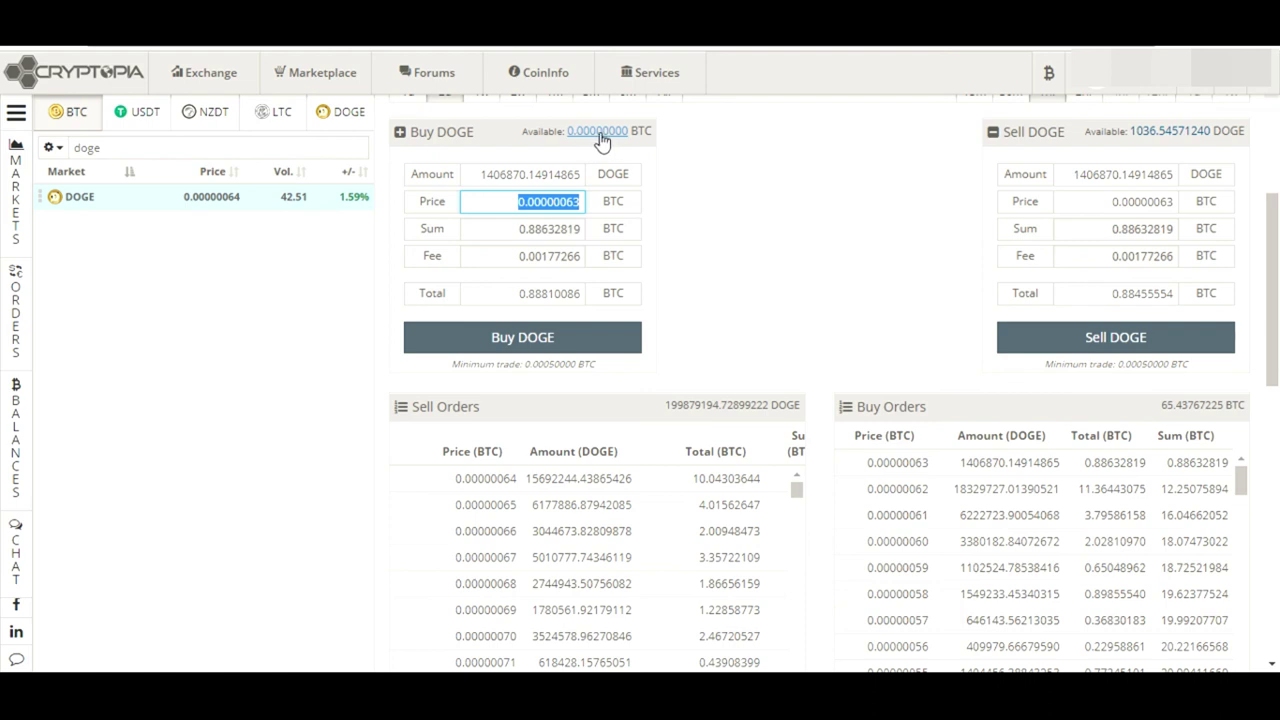
pyautogui.click(516, 296)
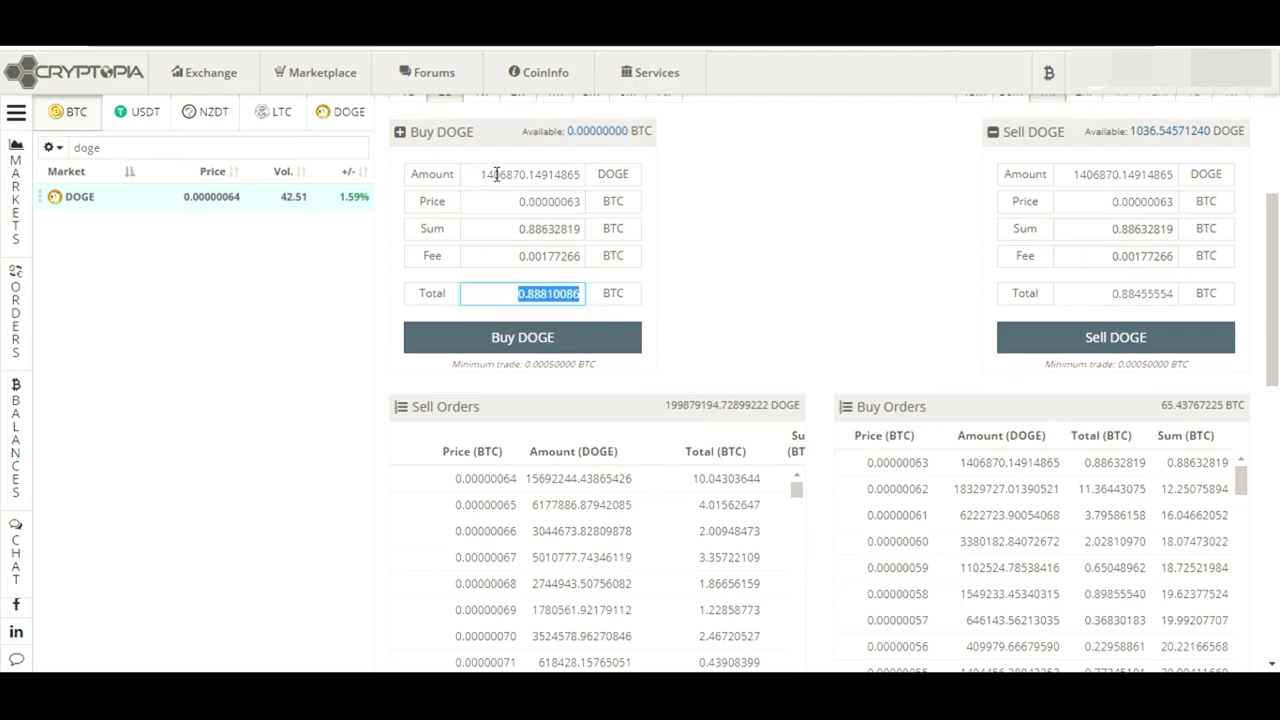
# Load the top sell order, 15685836.33367026 DOGE at 0.00000064 BTC, into both forms
pyautogui.moveTo(1273, 310); pyautogui.dragTo(1277, 236)
pyautogui.scroll(-1, 1277, 497)
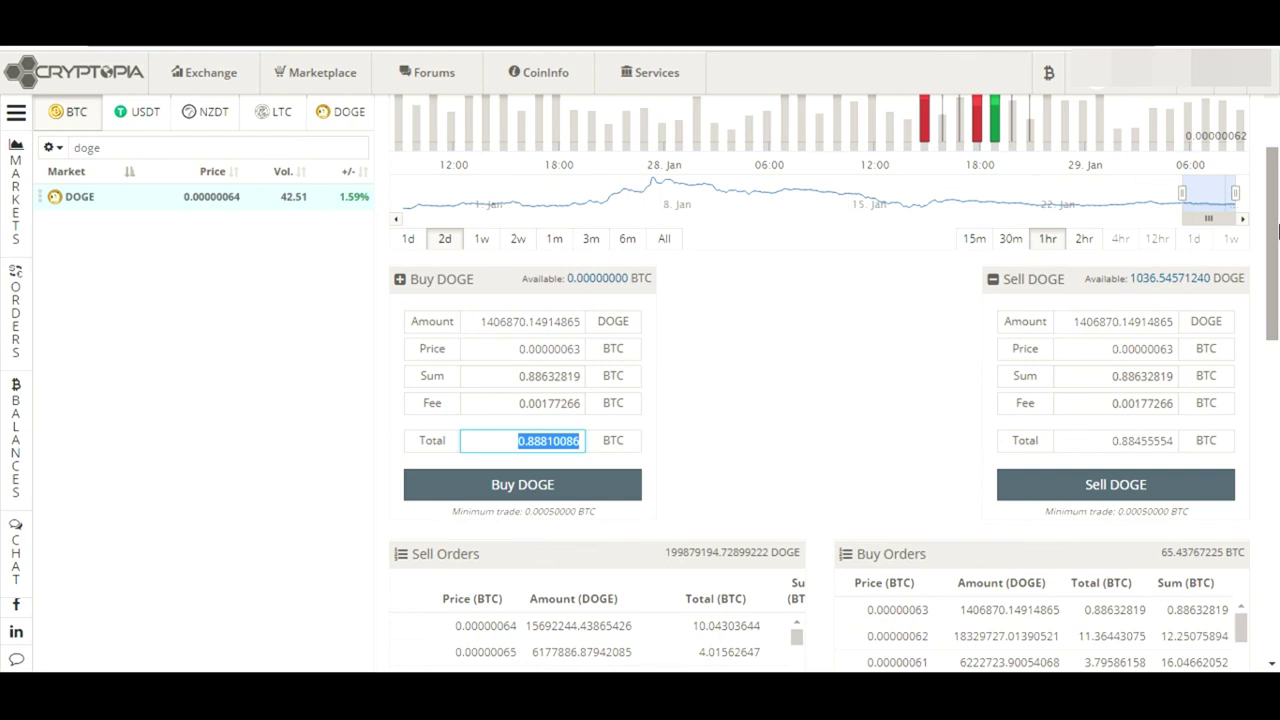
pyautogui.click(800, 248)
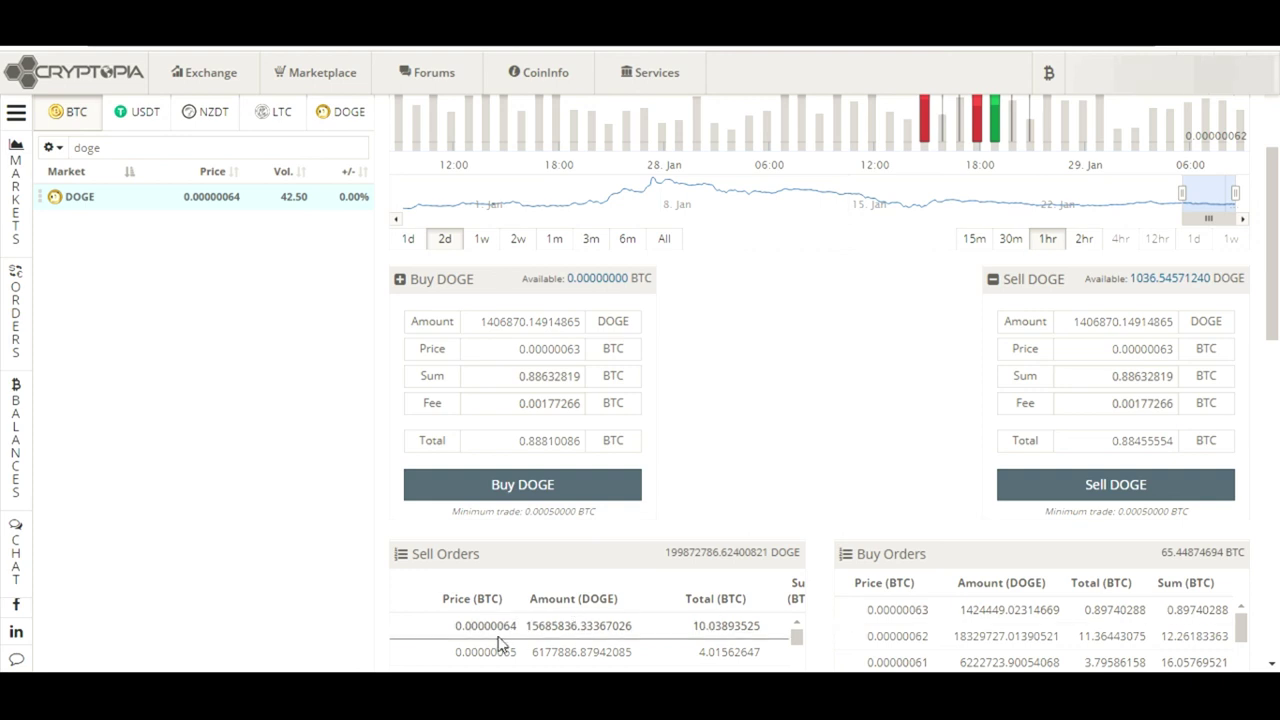
pyautogui.moveTo(524, 634); pyautogui.dragTo(458, 625)
pyautogui.click(803, 494)
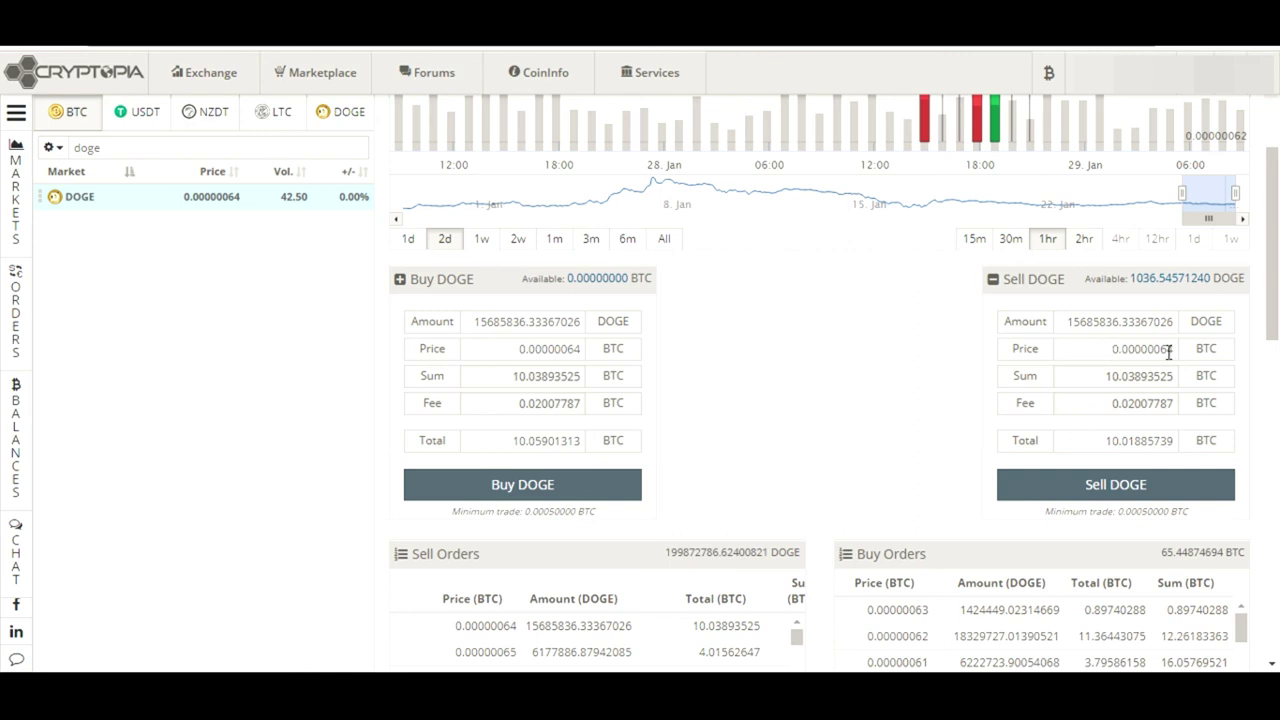
# Fill the Sell DOGE amount with the full 1036.54571240 DOGE available balance
pyautogui.click(1134, 350)
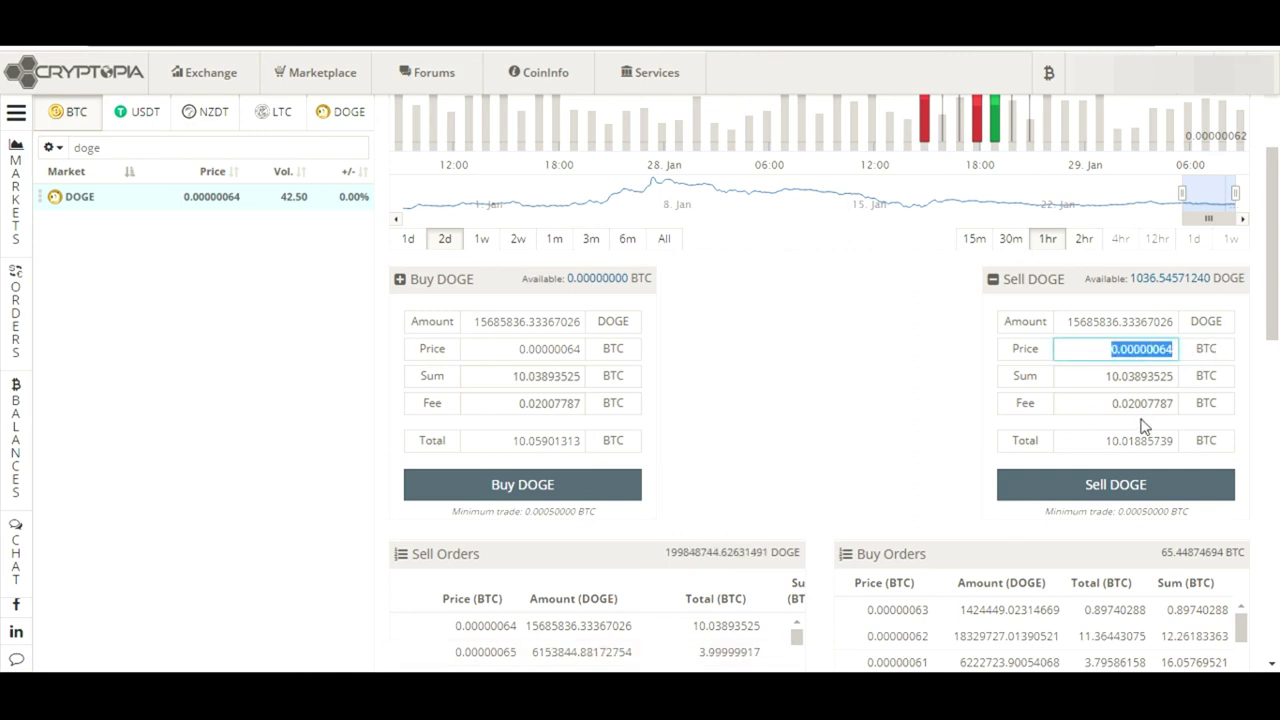
pyautogui.click(1100, 440)
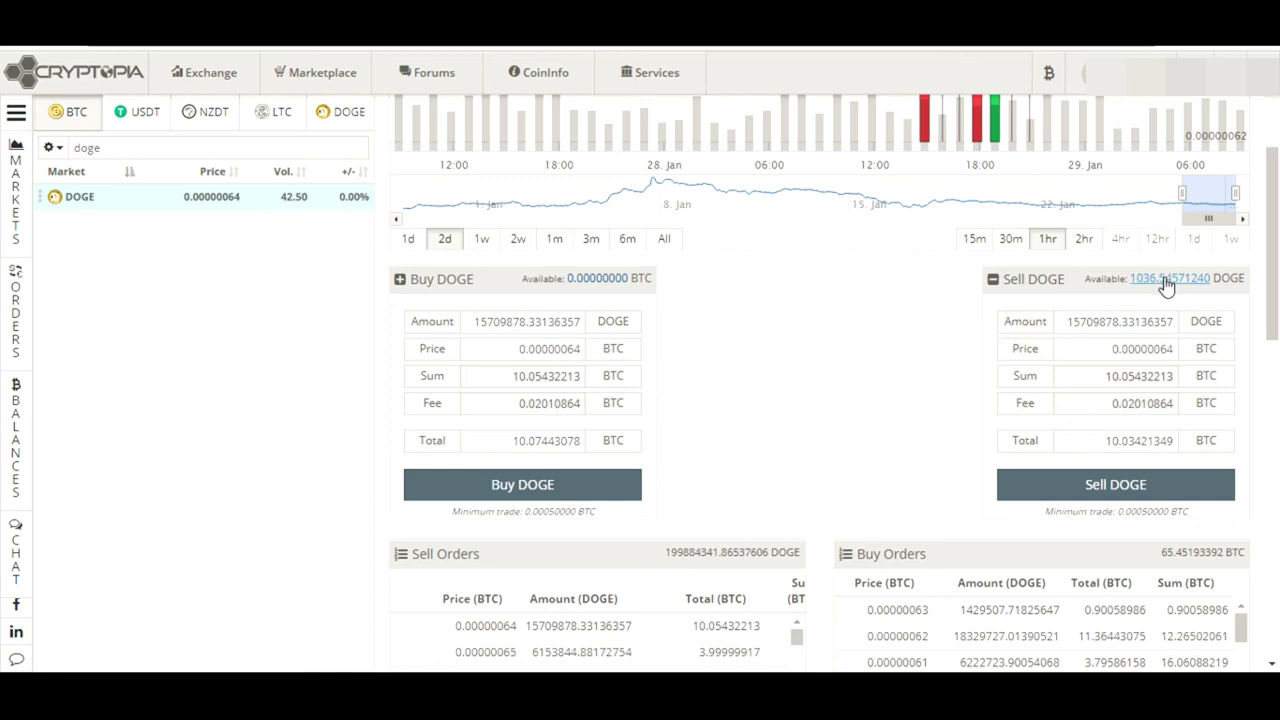
pyautogui.click(1166, 286)
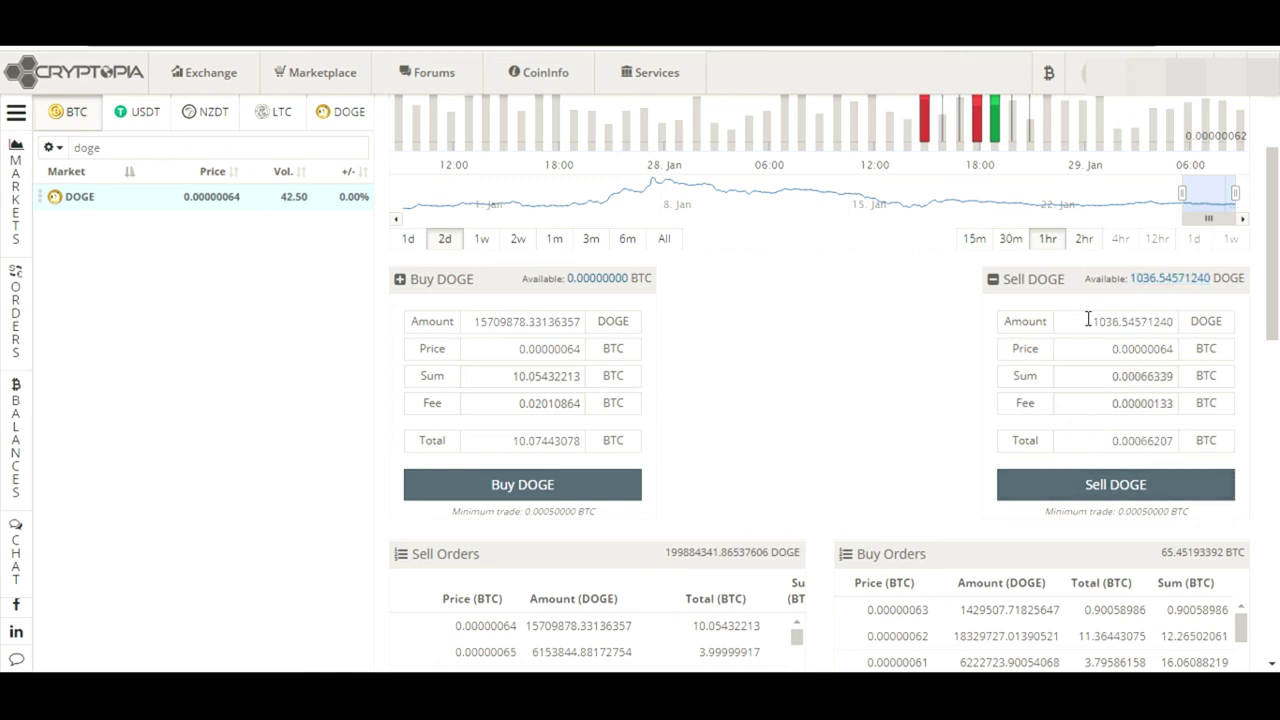
pyautogui.moveTo(1088, 319); pyautogui.dragTo(1203, 323)
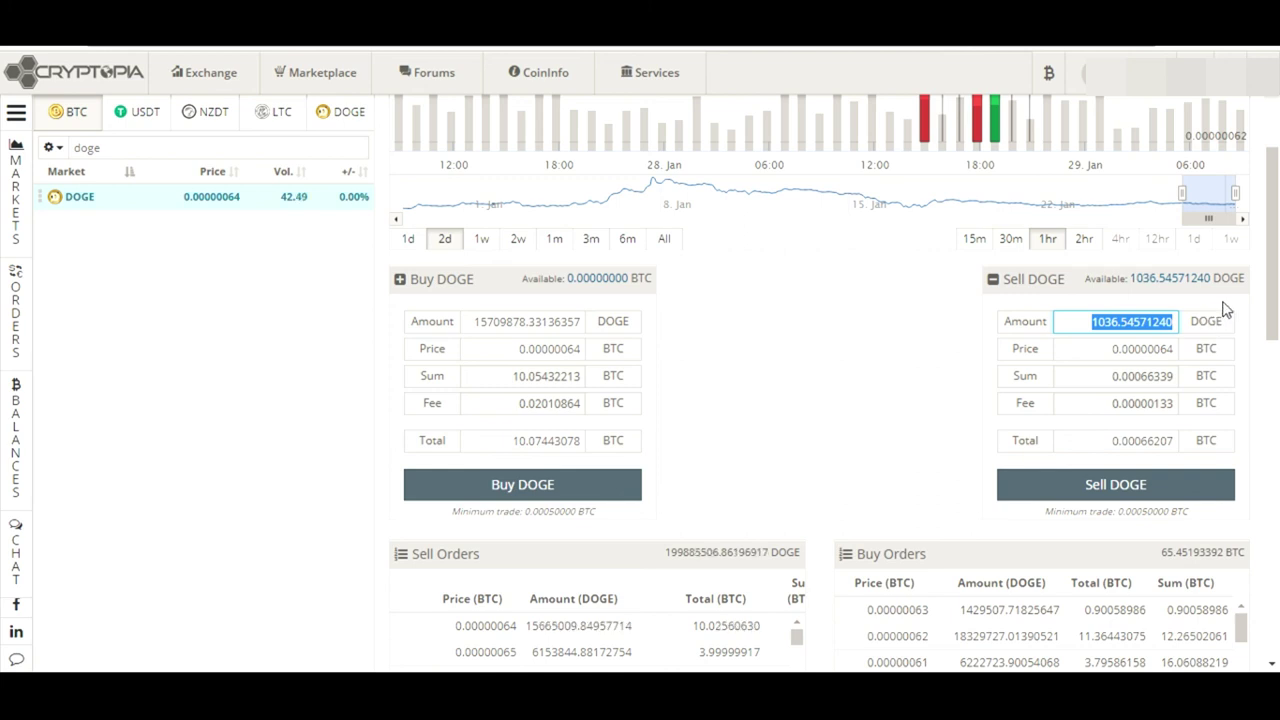
pyautogui.click(1226, 309)
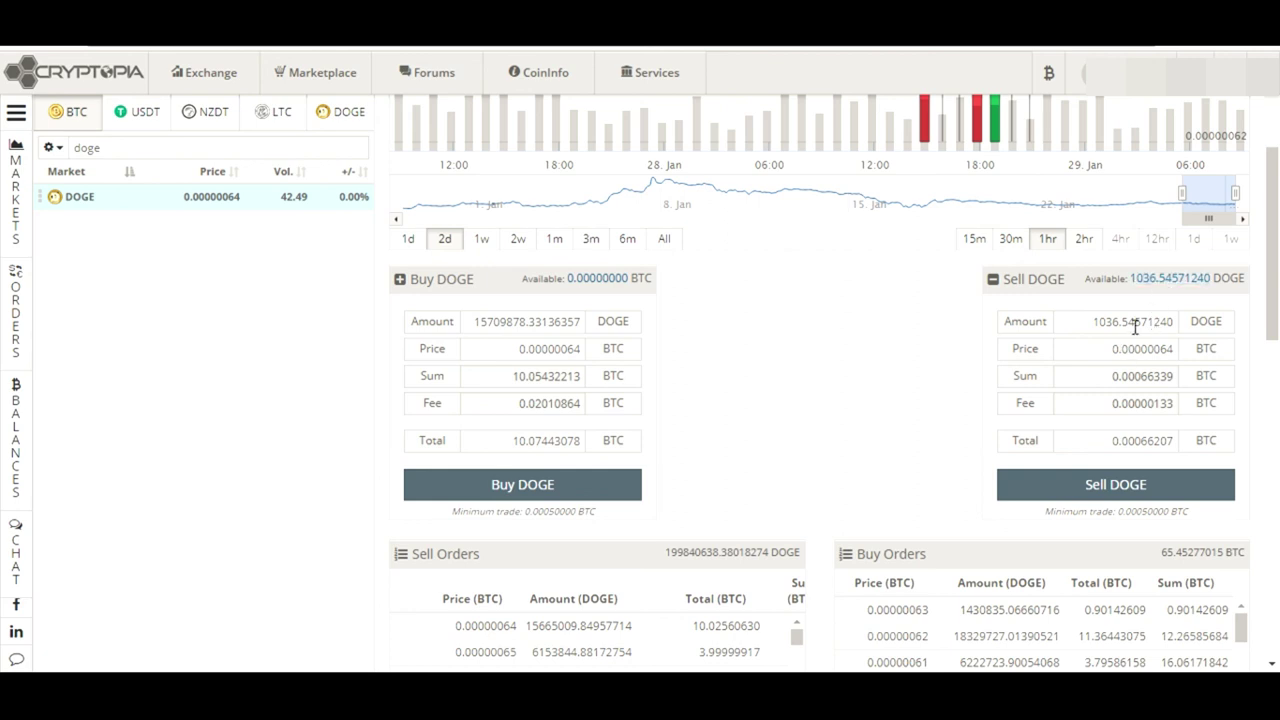
pyautogui.moveTo(1097, 323); pyautogui.dragTo(1200, 334)
# Review the sell price 0.00000064, sum 0.00066339, fee 0.00000133 and total 0.00066207 BTC
pyautogui.moveTo(1112, 348); pyautogui.dragTo(1205, 354)
pyautogui.moveTo(1112, 444); pyautogui.dragTo(1190, 448)
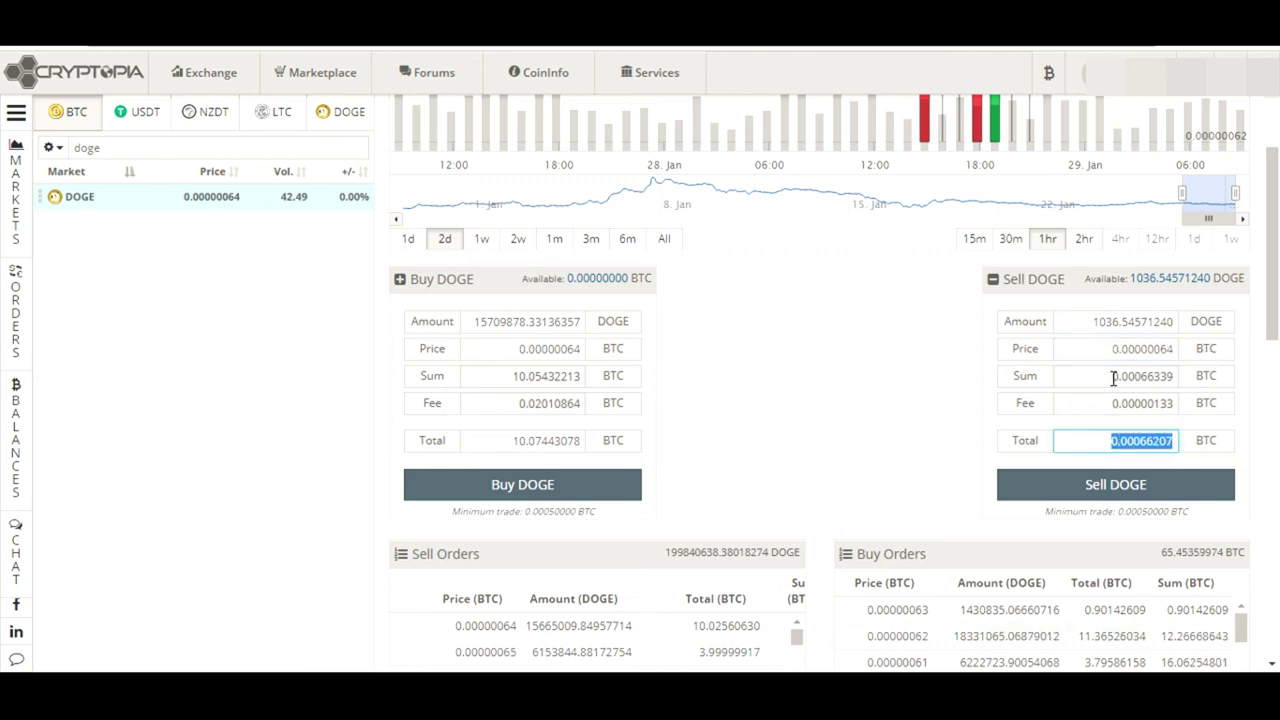
pyautogui.moveTo(1112, 378); pyautogui.dragTo(1177, 374)
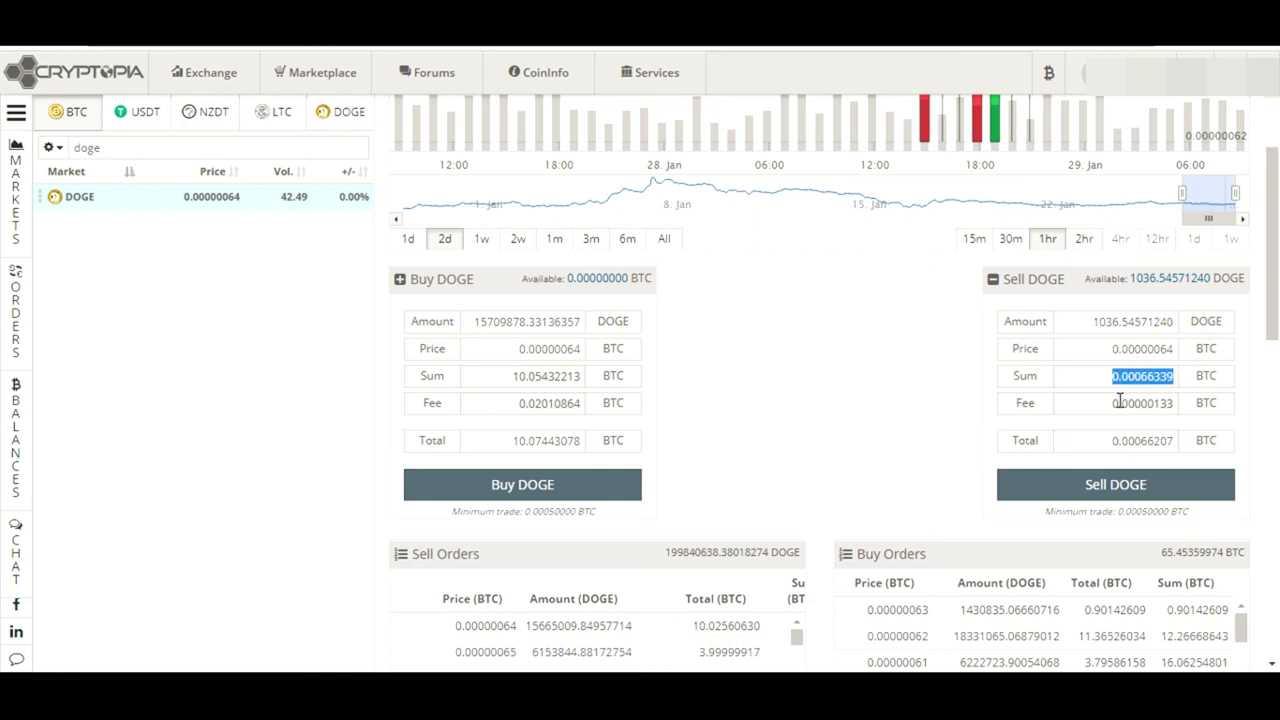
pyautogui.moveTo(1109, 401); pyautogui.dragTo(1178, 404)
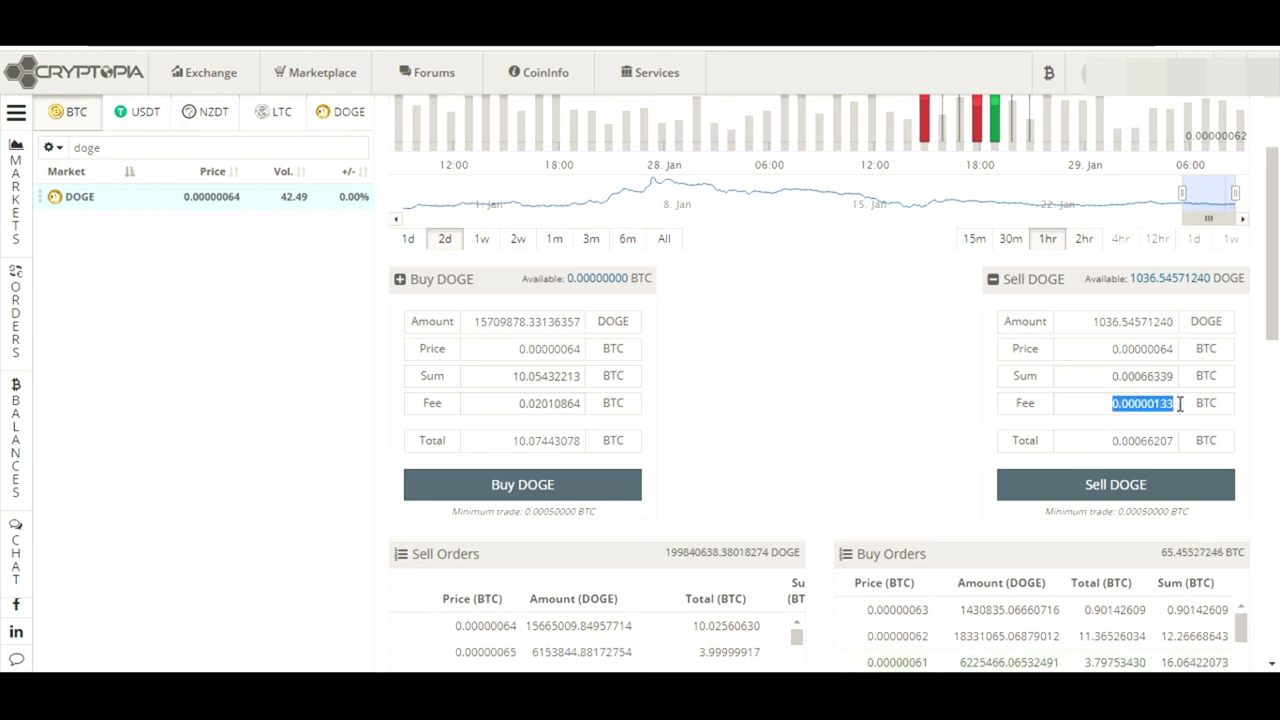
pyautogui.moveTo(1096, 443); pyautogui.dragTo(1229, 450)
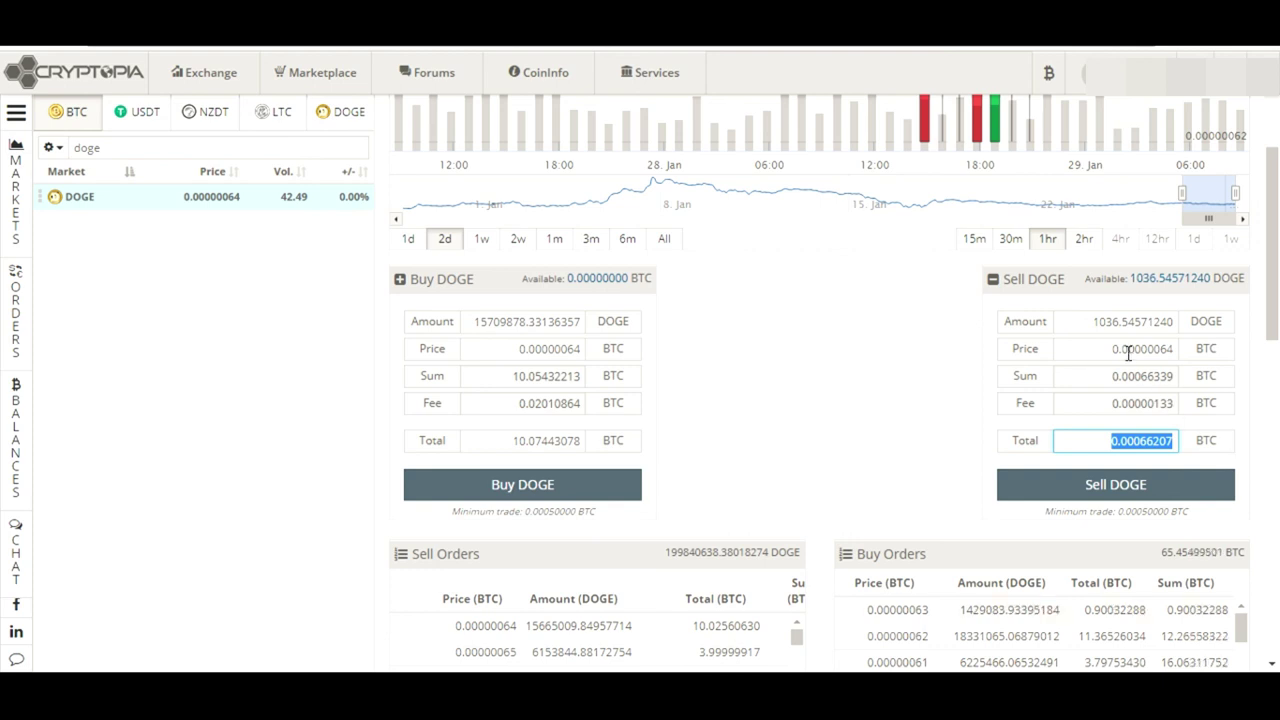
pyautogui.moveTo(1100, 322); pyautogui.dragTo(1238, 328)
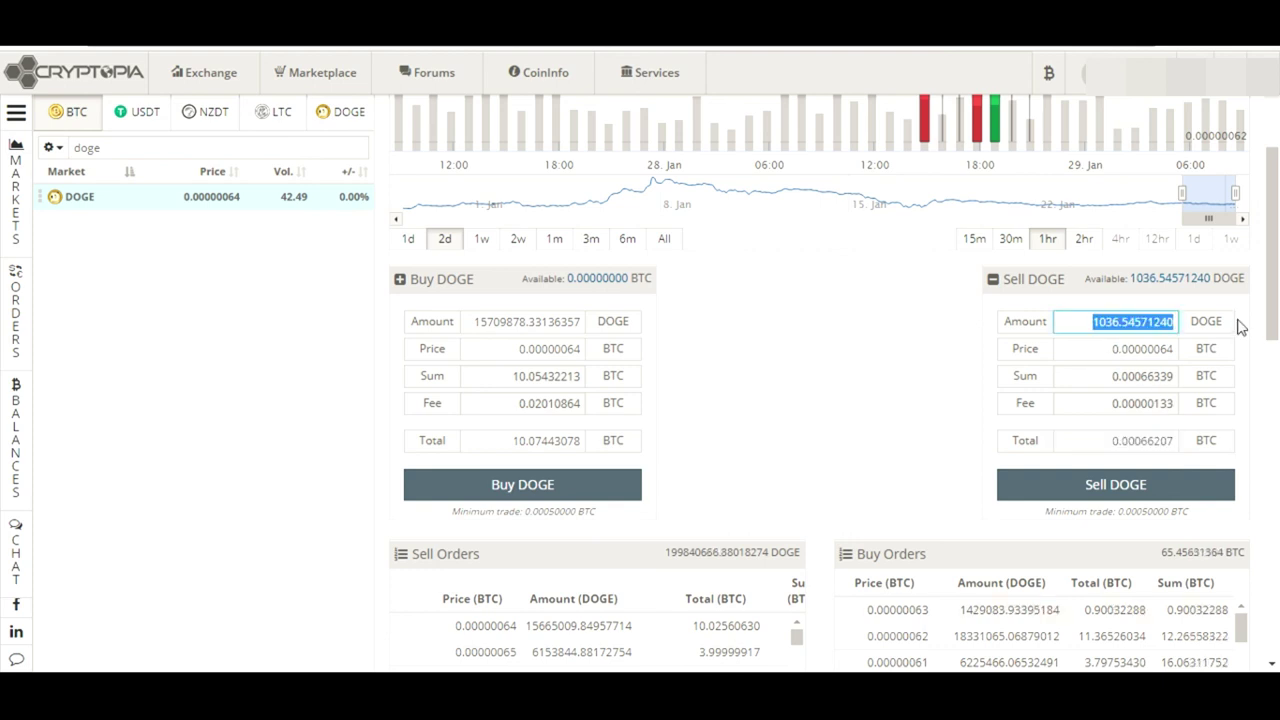
pyautogui.click(928, 360)
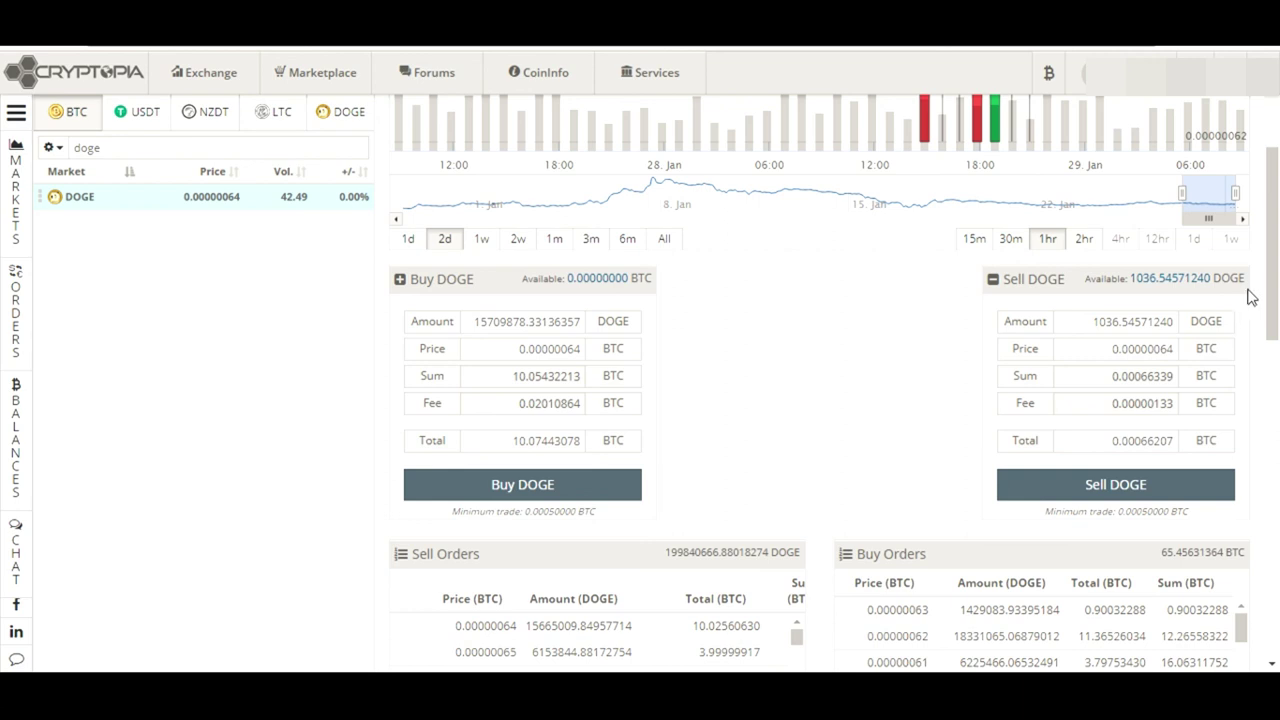
pyautogui.scroll(-1, 1169, 343)
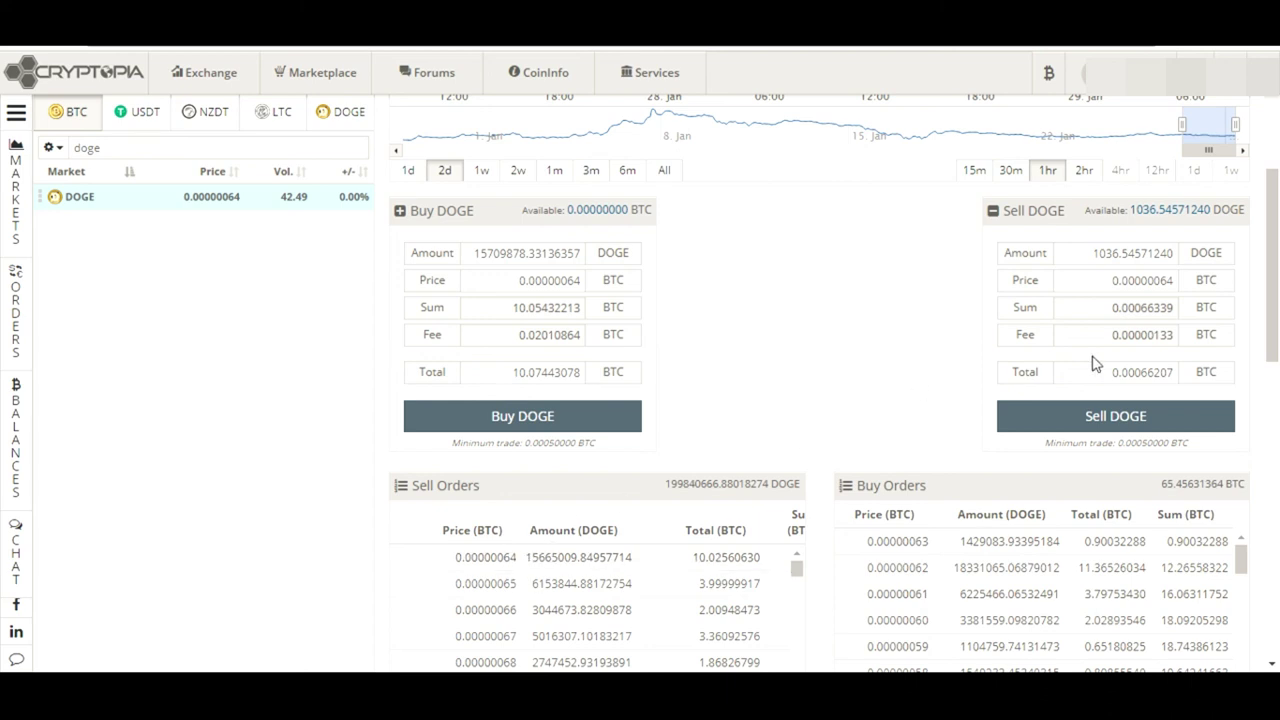
# Submit the sell of 1036.54571240 DOGE at 0.00000064 BTC and find it under My Open Orders
pyautogui.click(1120, 411)
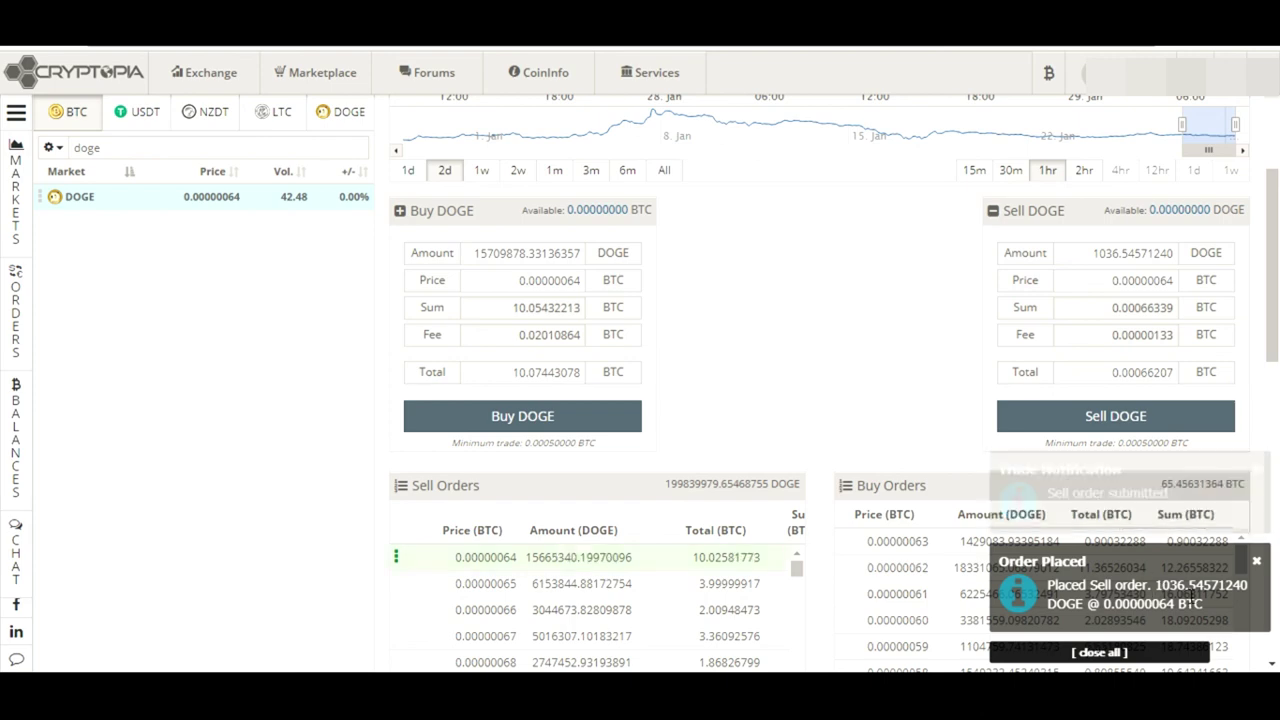
pyautogui.scroll(-3, 1276, 314)
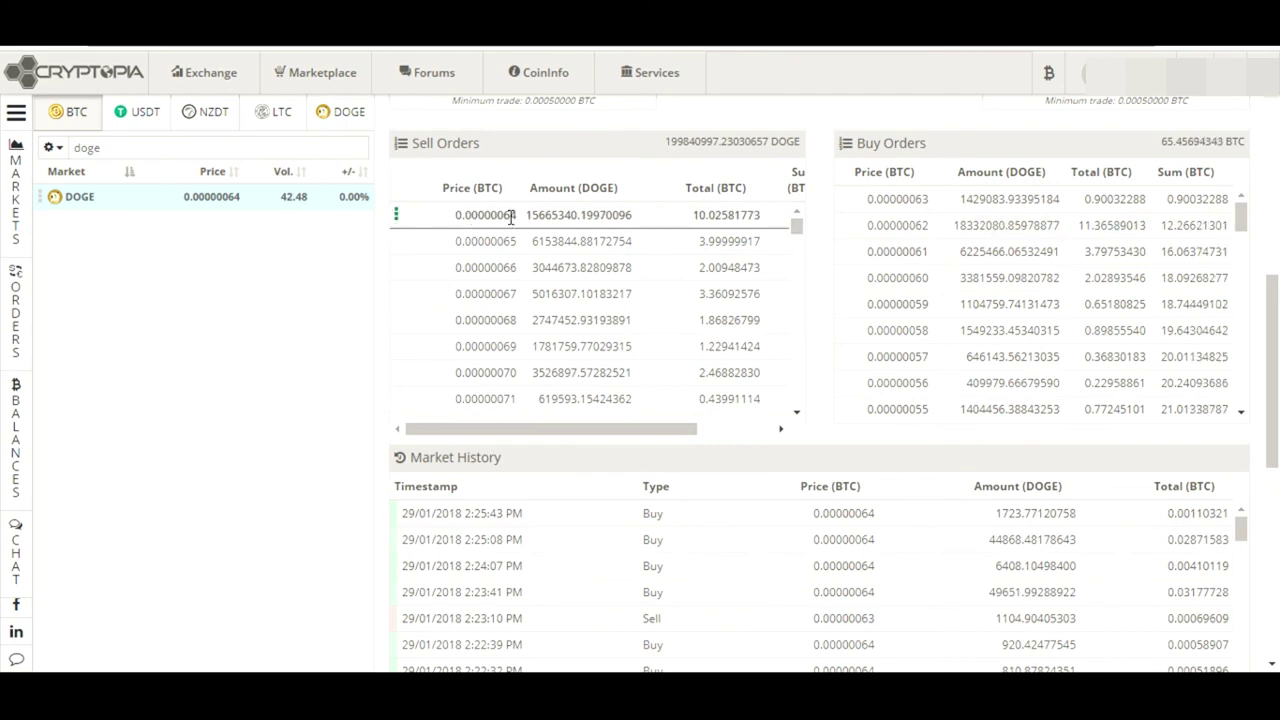
pyautogui.moveTo(529, 214); pyautogui.dragTo(655, 226)
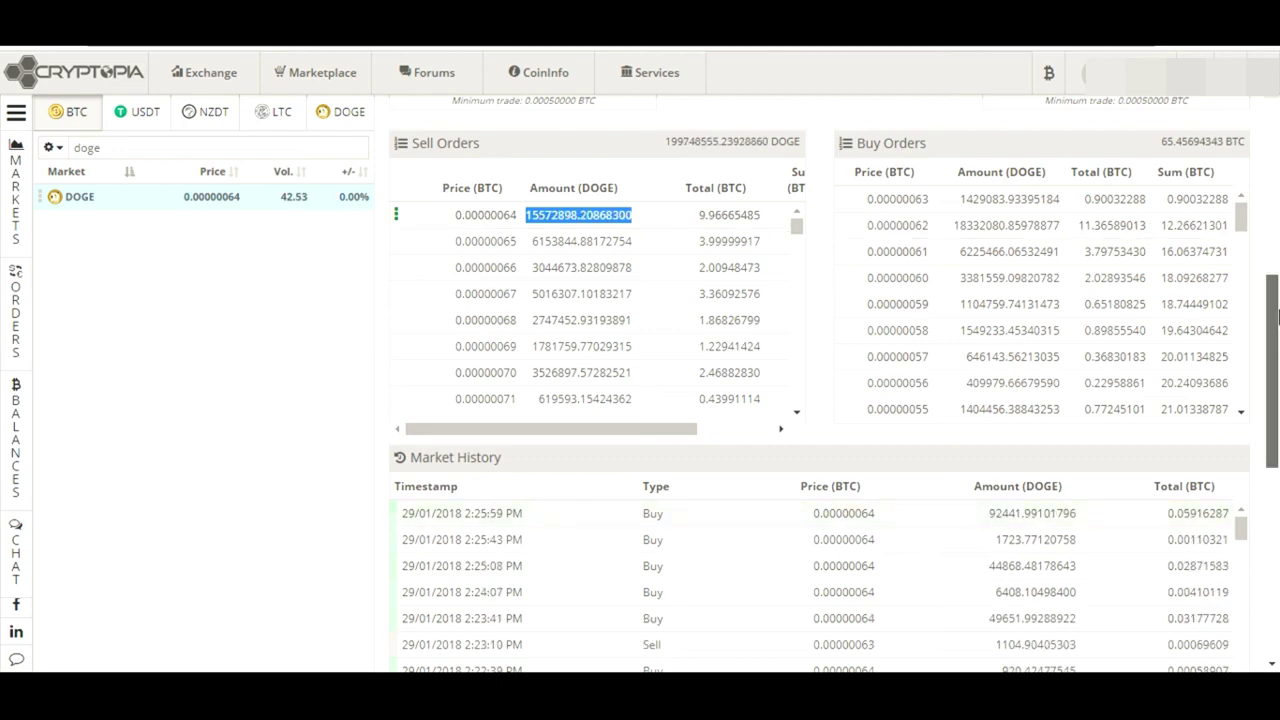
pyautogui.scroll(2, 1277, 318)
pyautogui.scroll(-3, 1277, 350)
pyautogui.moveTo(1277, 375); pyautogui.dragTo(1277, 508)
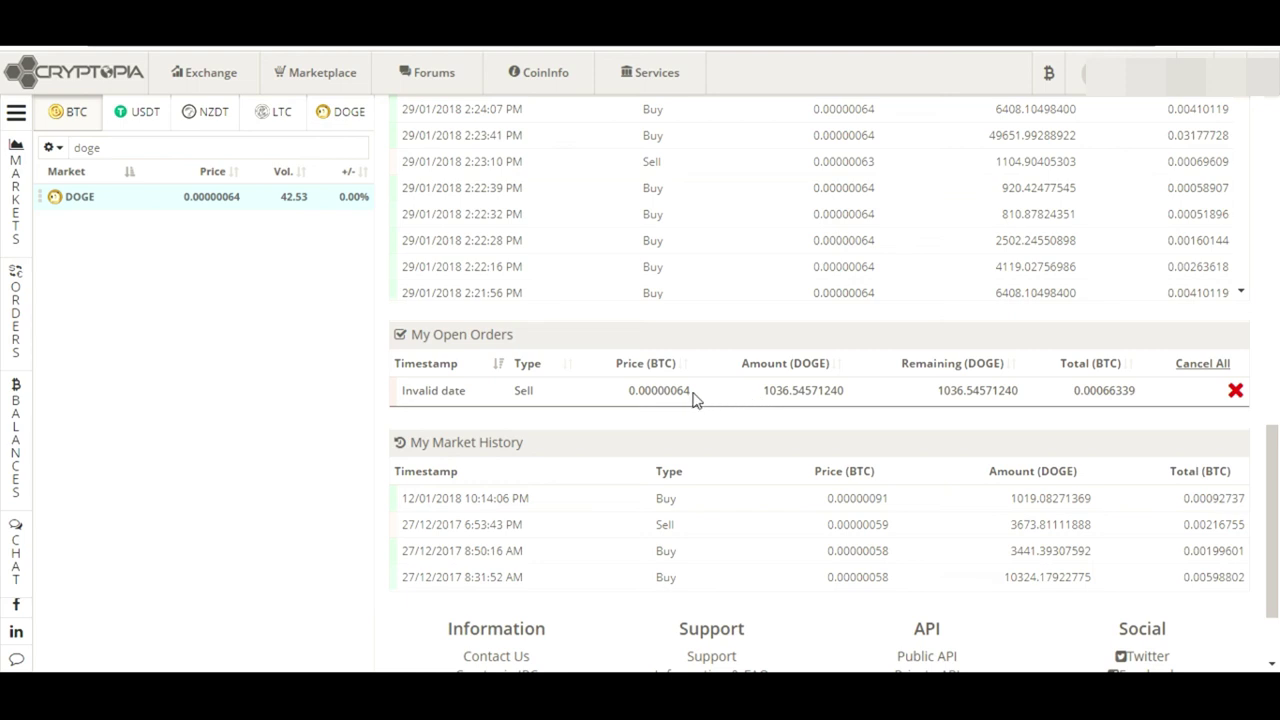
pyautogui.moveTo(692, 394); pyautogui.dragTo(622, 400)
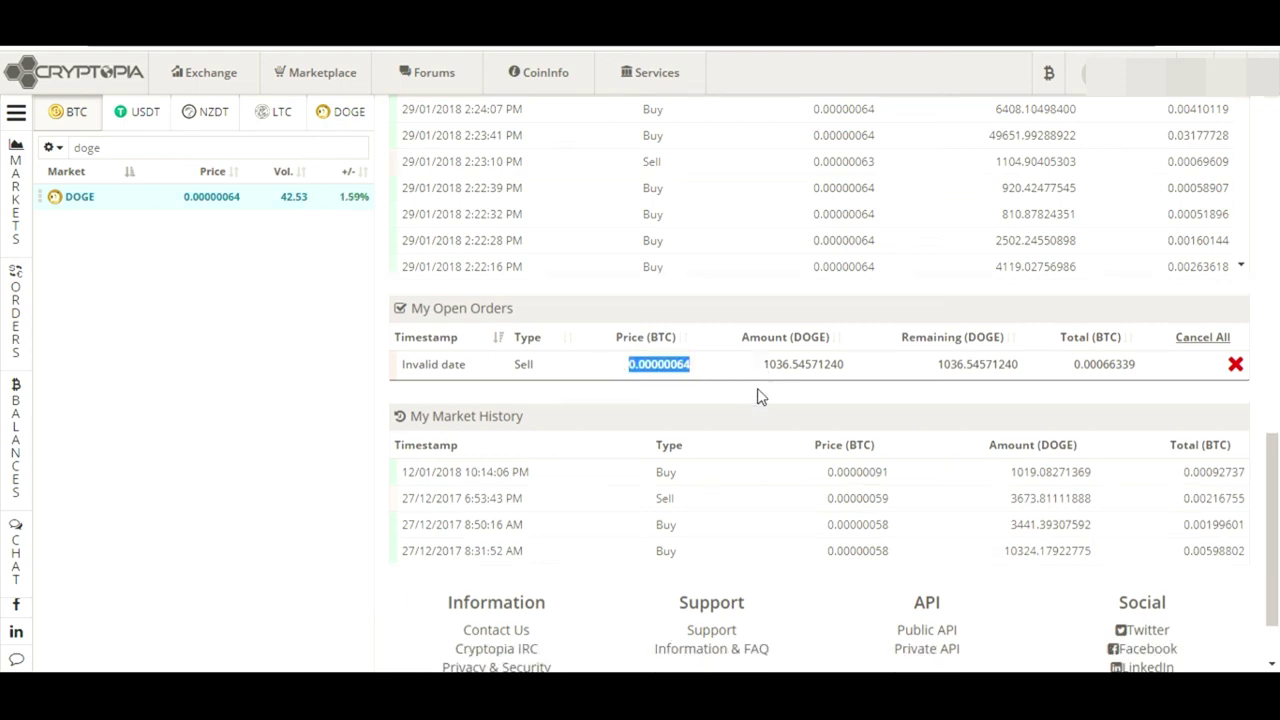
pyautogui.click(513, 368)
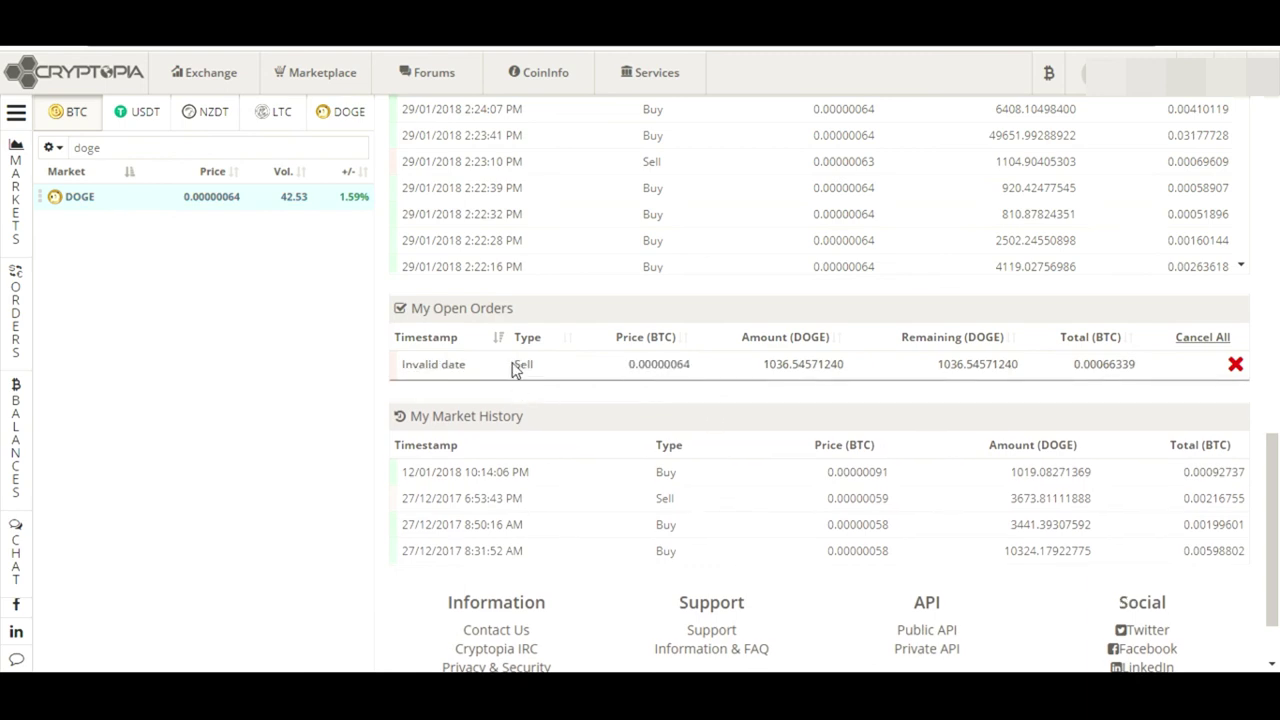
pyautogui.moveTo(616, 366); pyautogui.dragTo(846, 366)
pyautogui.click(845, 365)
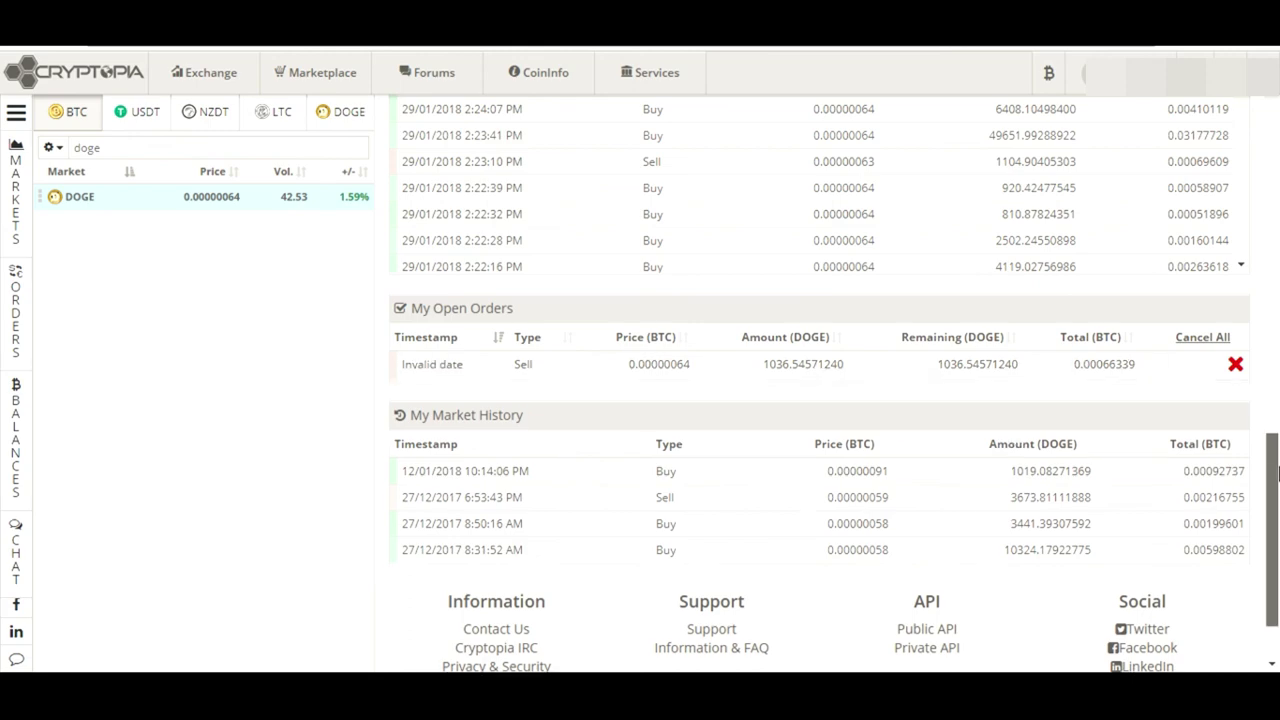
pyautogui.moveTo(1274, 436); pyautogui.dragTo(1277, 255)
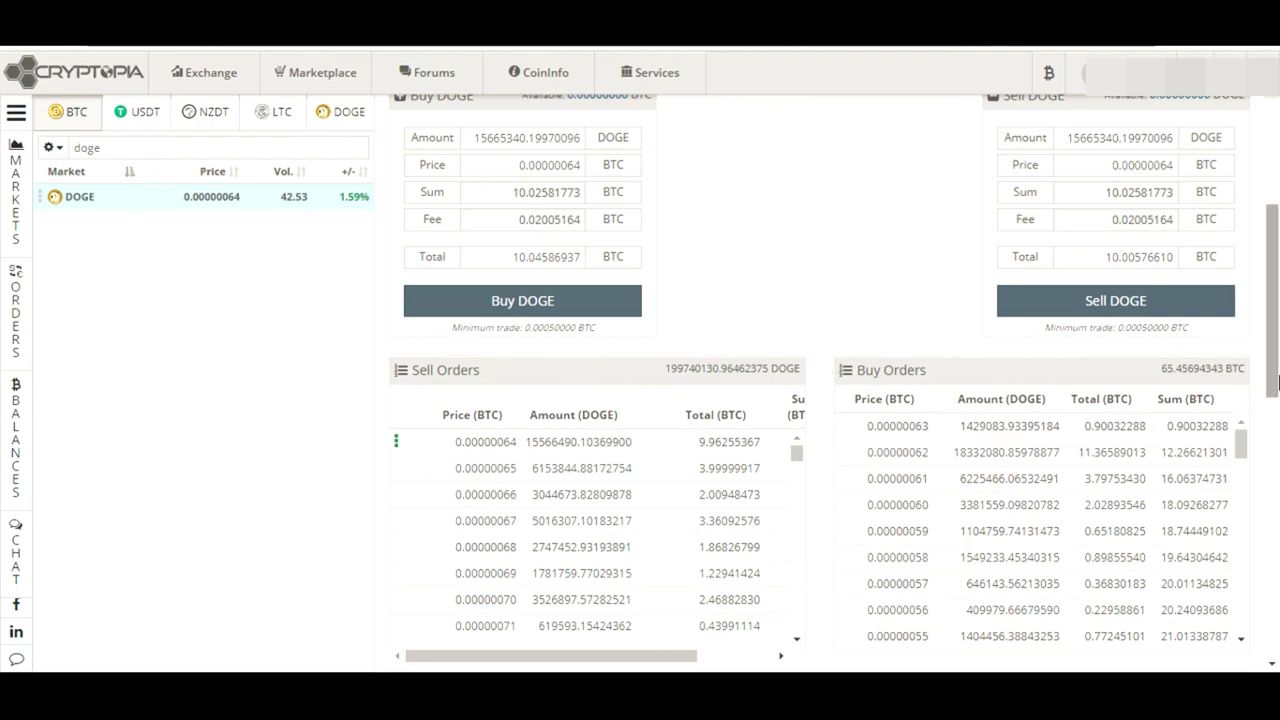
pyautogui.moveTo(1277, 381); pyautogui.dragTo(1277, 566)
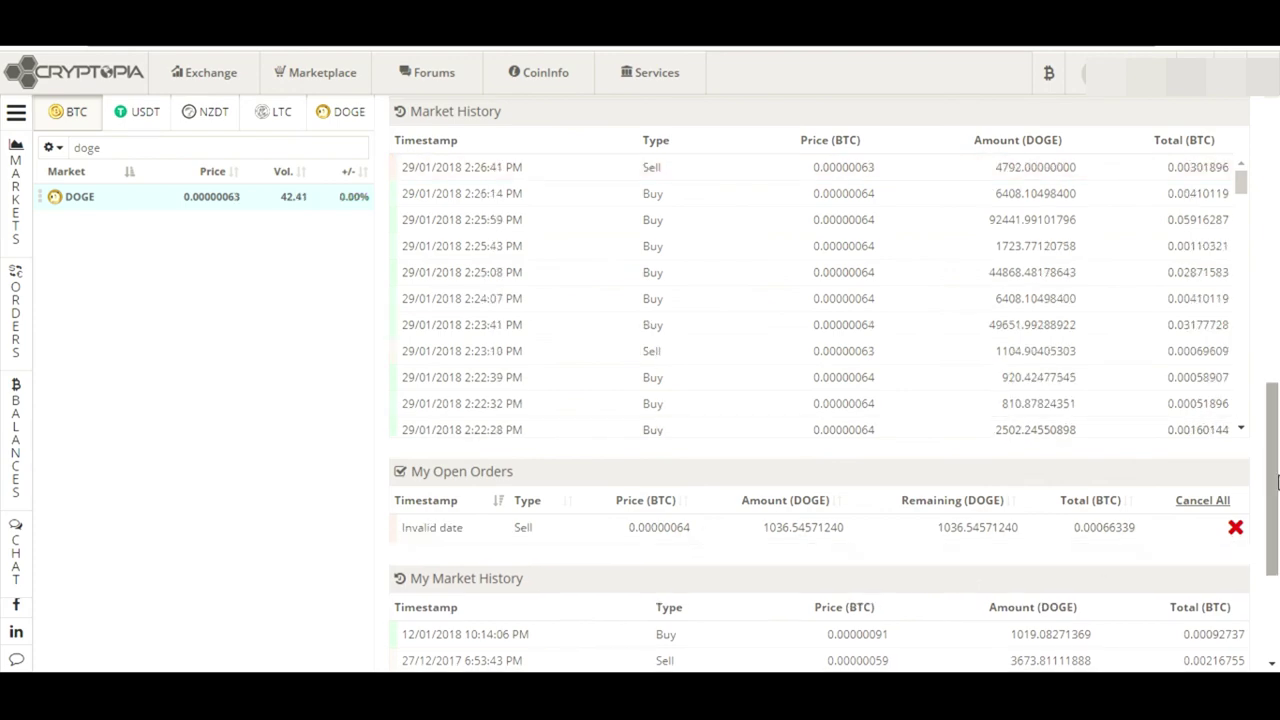
pyautogui.moveTo(1273, 484); pyautogui.dragTo(1273, 357)
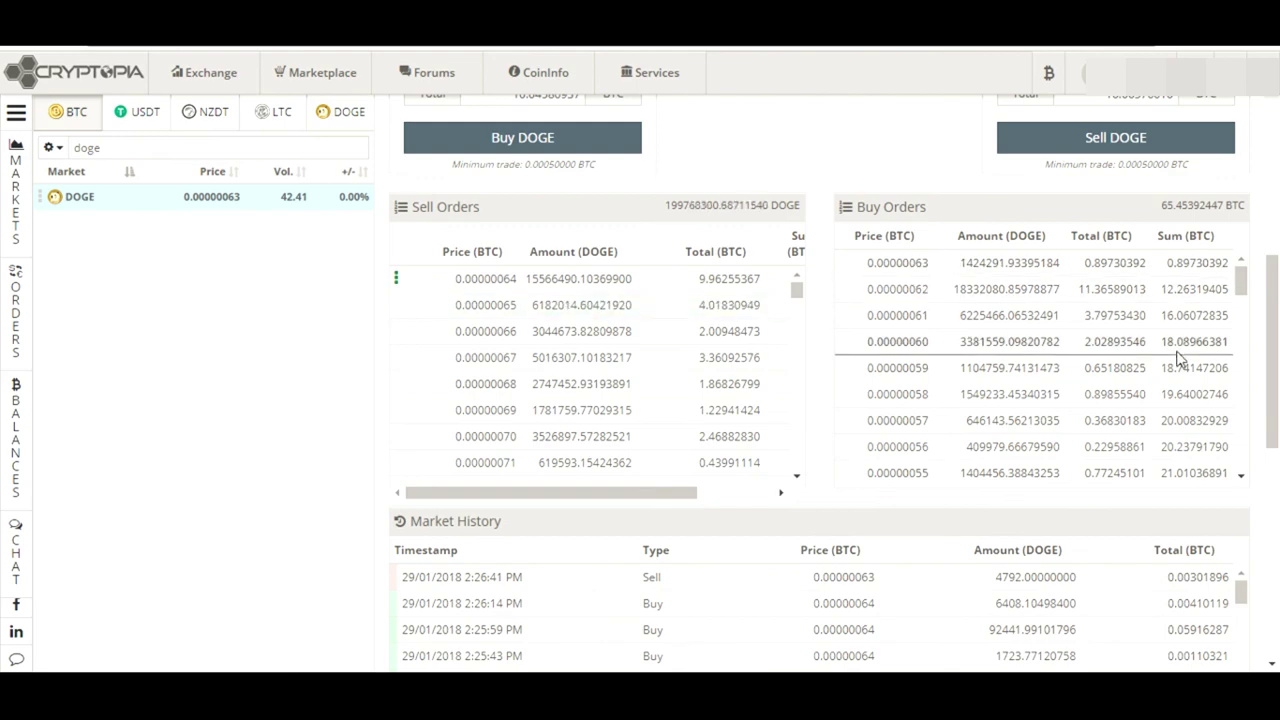
pyautogui.moveTo(1274, 324); pyautogui.dragTo(1276, 520)
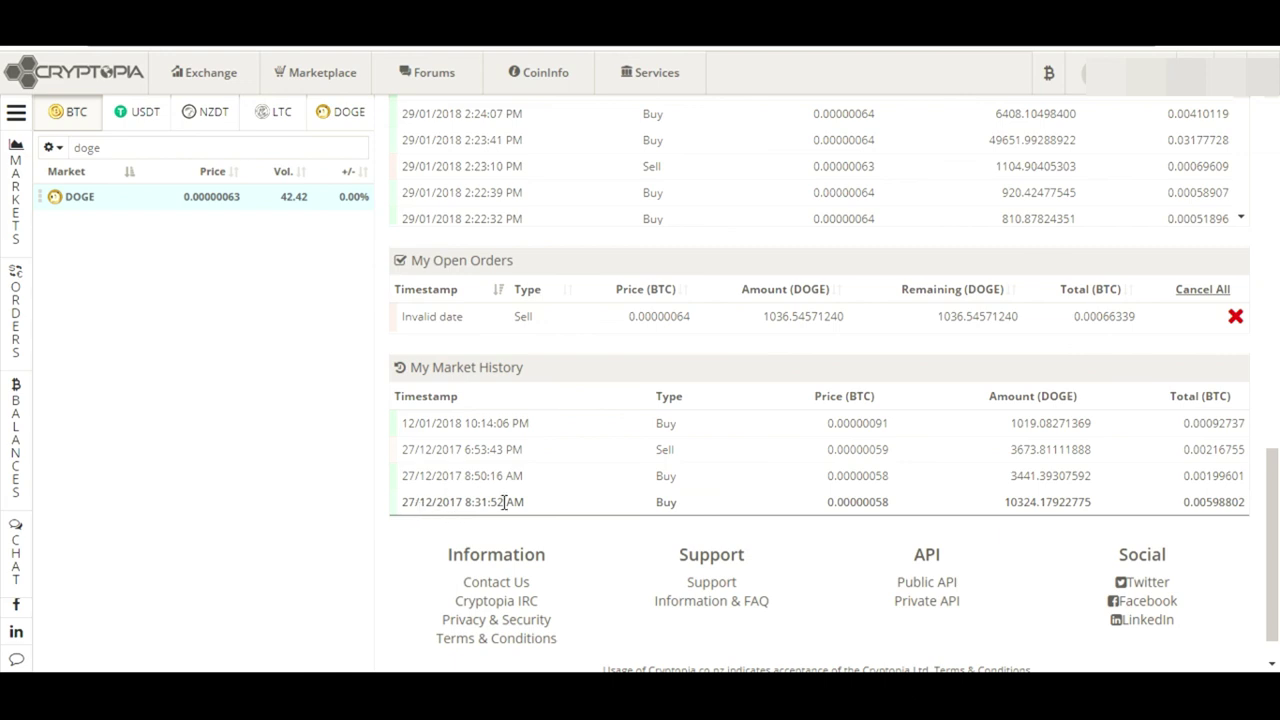
pyautogui.moveTo(1005, 510); pyautogui.dragTo(1045, 528)
pyautogui.click(1022, 532)
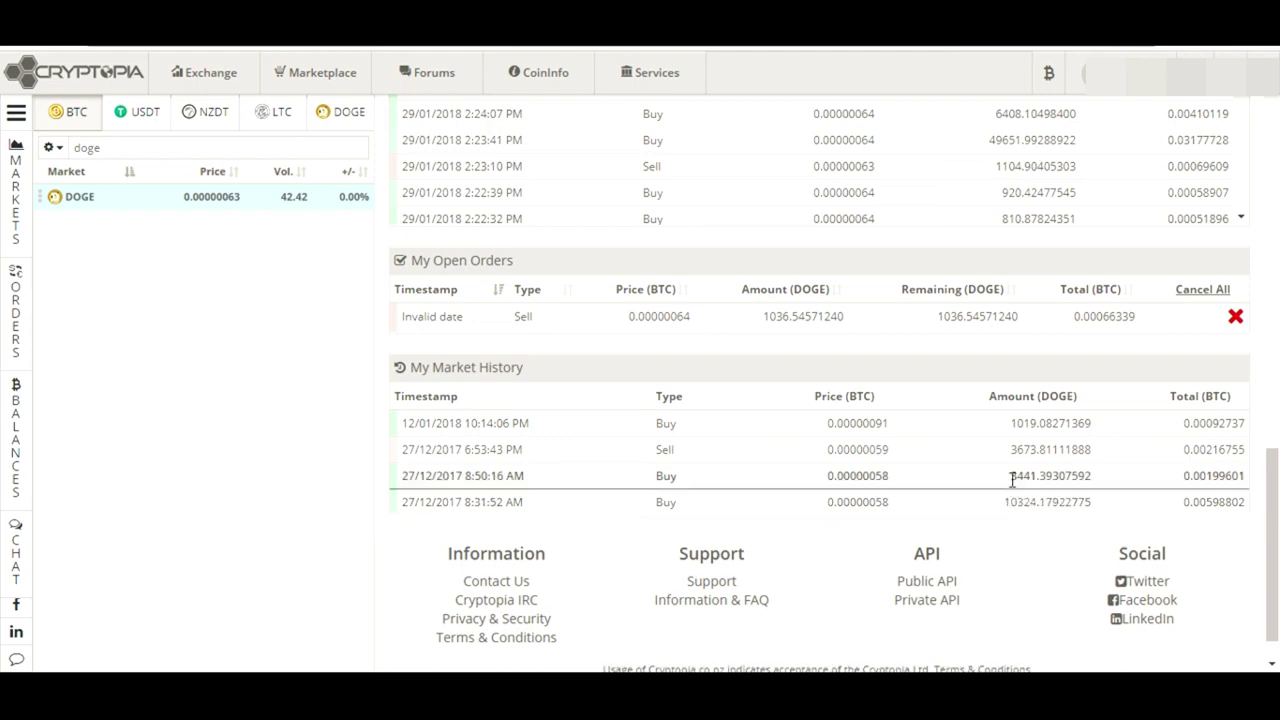
pyautogui.moveTo(1008, 479); pyautogui.dragTo(1071, 477)
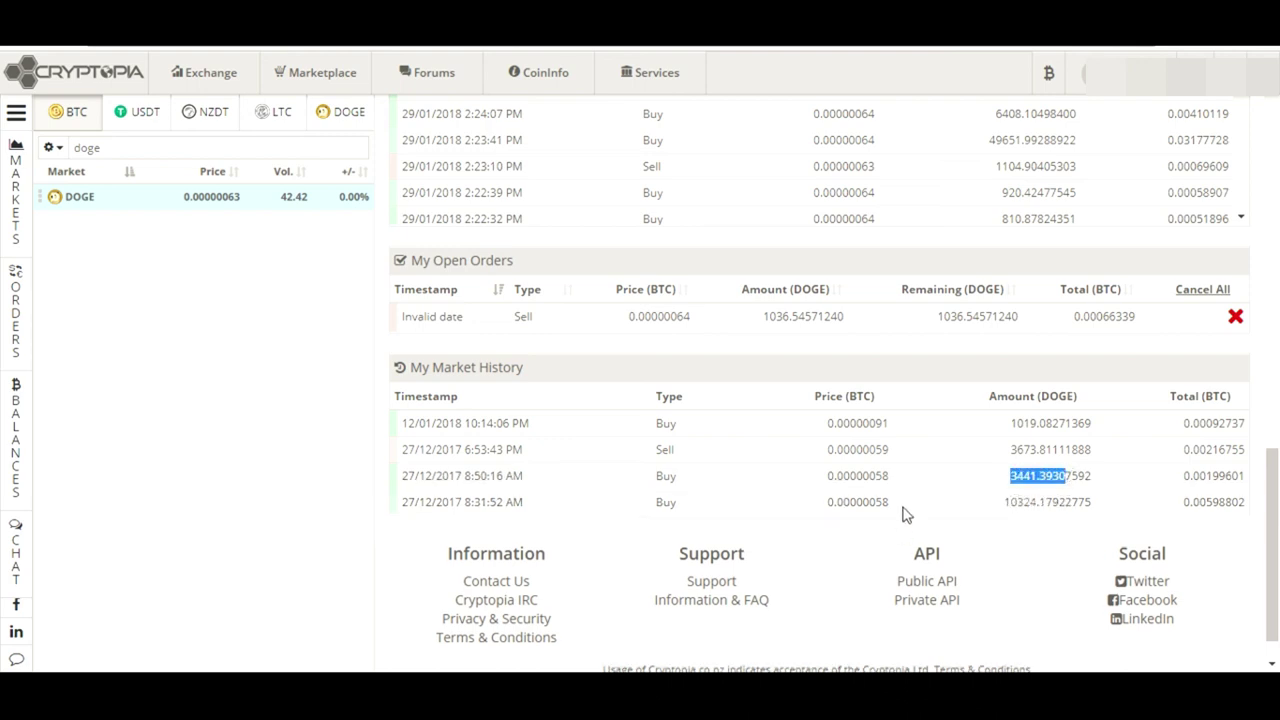
pyautogui.moveTo(895, 506); pyautogui.dragTo(856, 494)
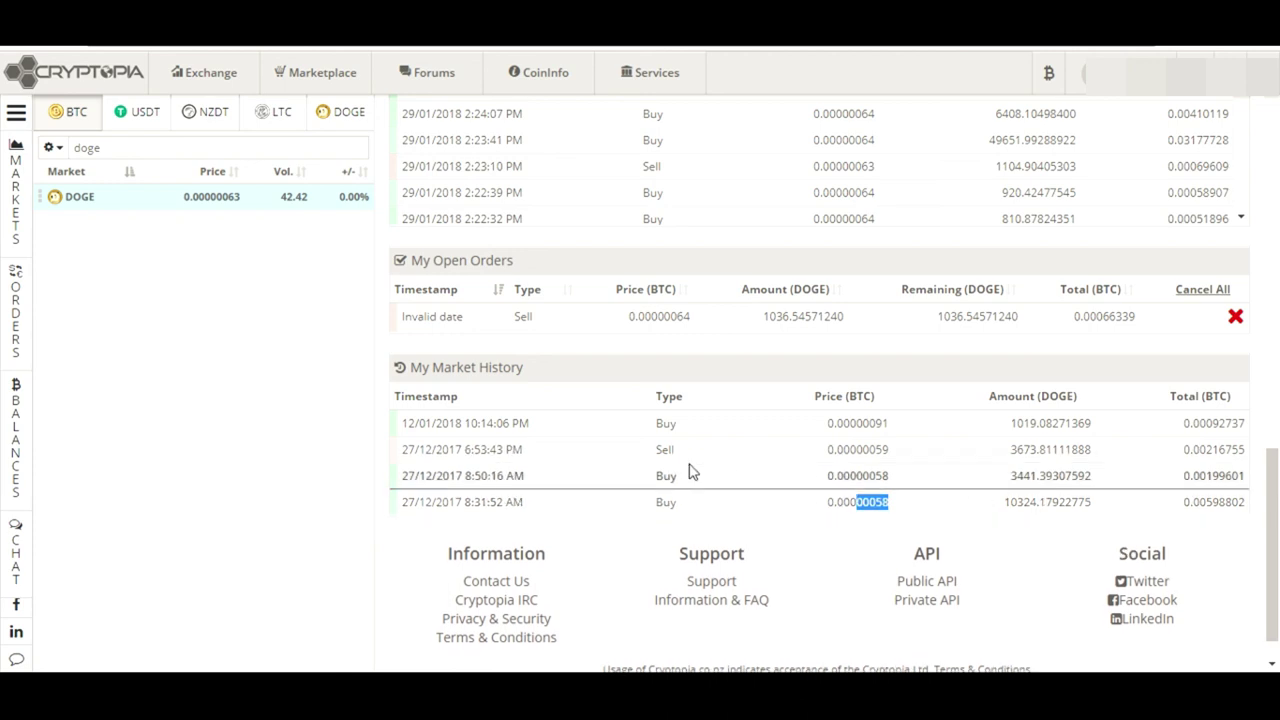
pyautogui.click(970, 498)
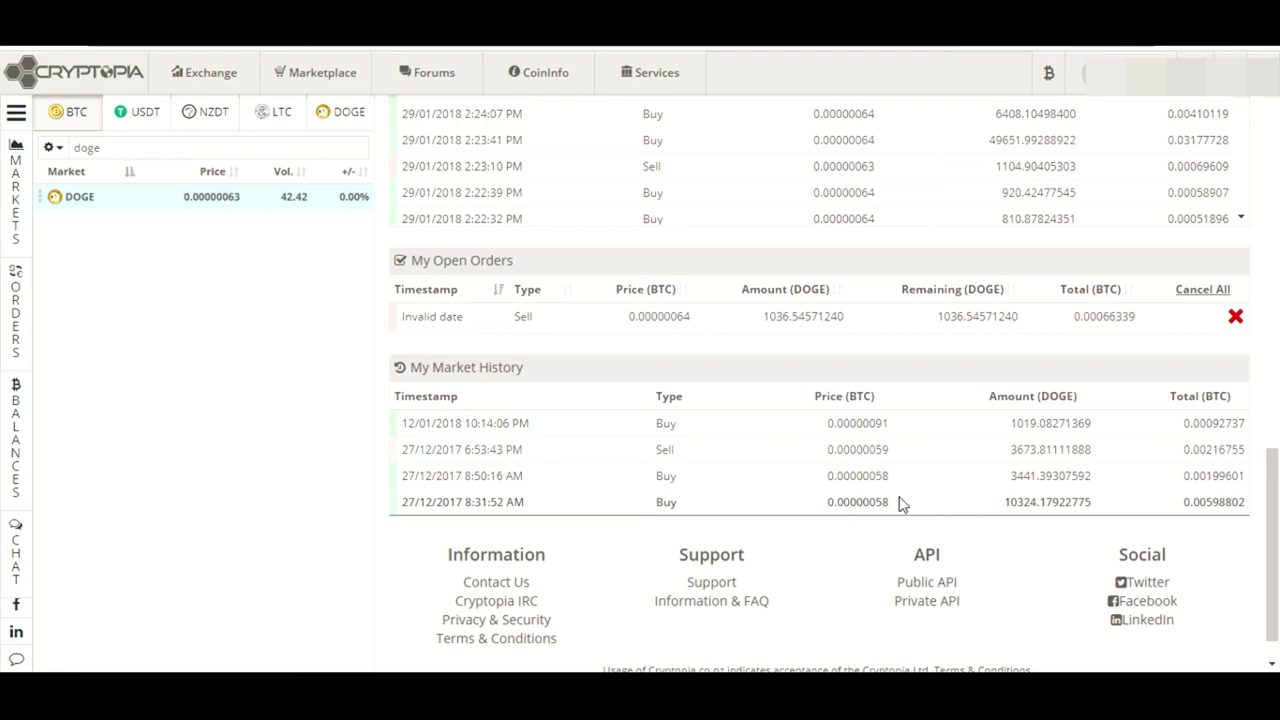
pyautogui.moveTo(894, 510); pyautogui.dragTo(820, 511)
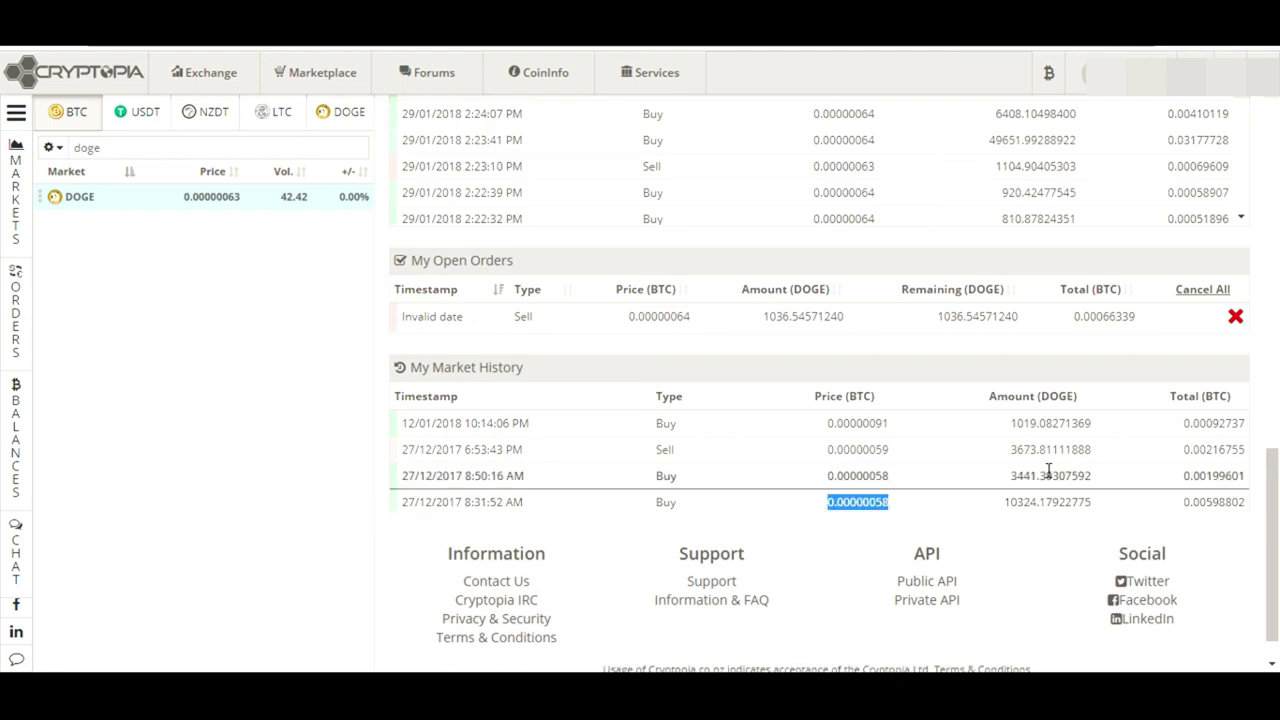
pyautogui.moveTo(895, 483); pyautogui.dragTo(823, 477)
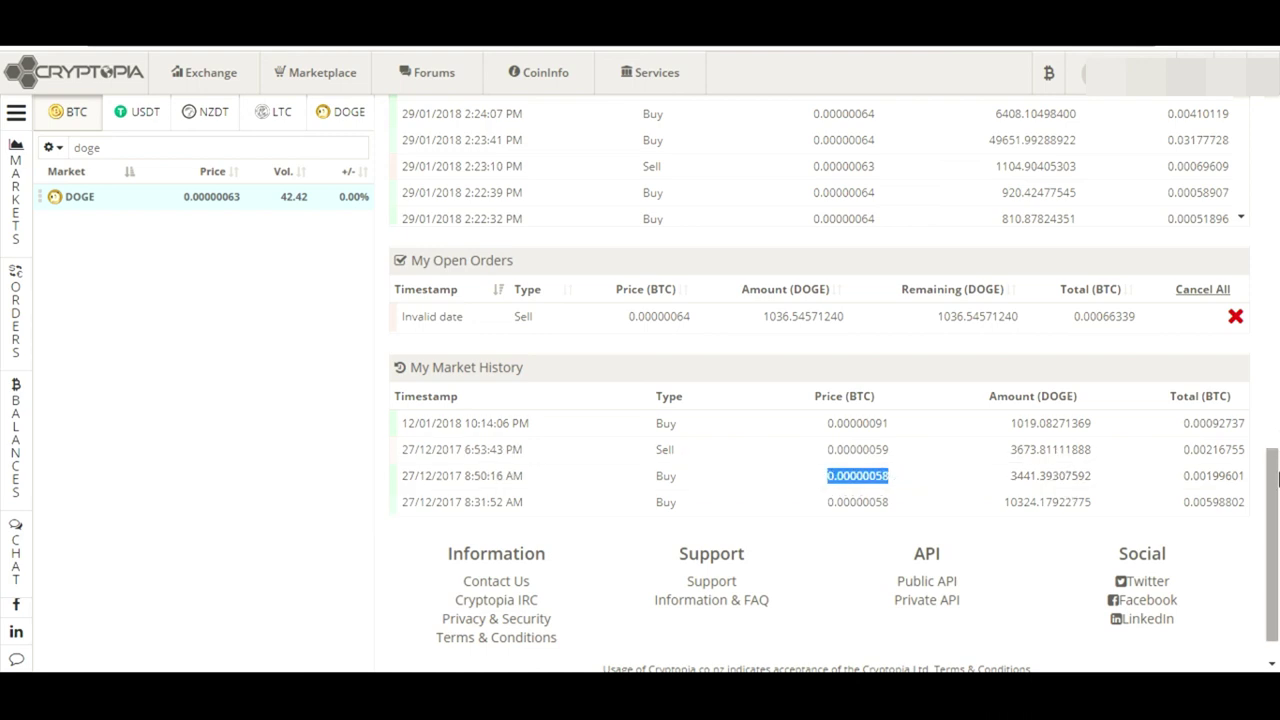
pyautogui.scroll(1, 1275, 440)
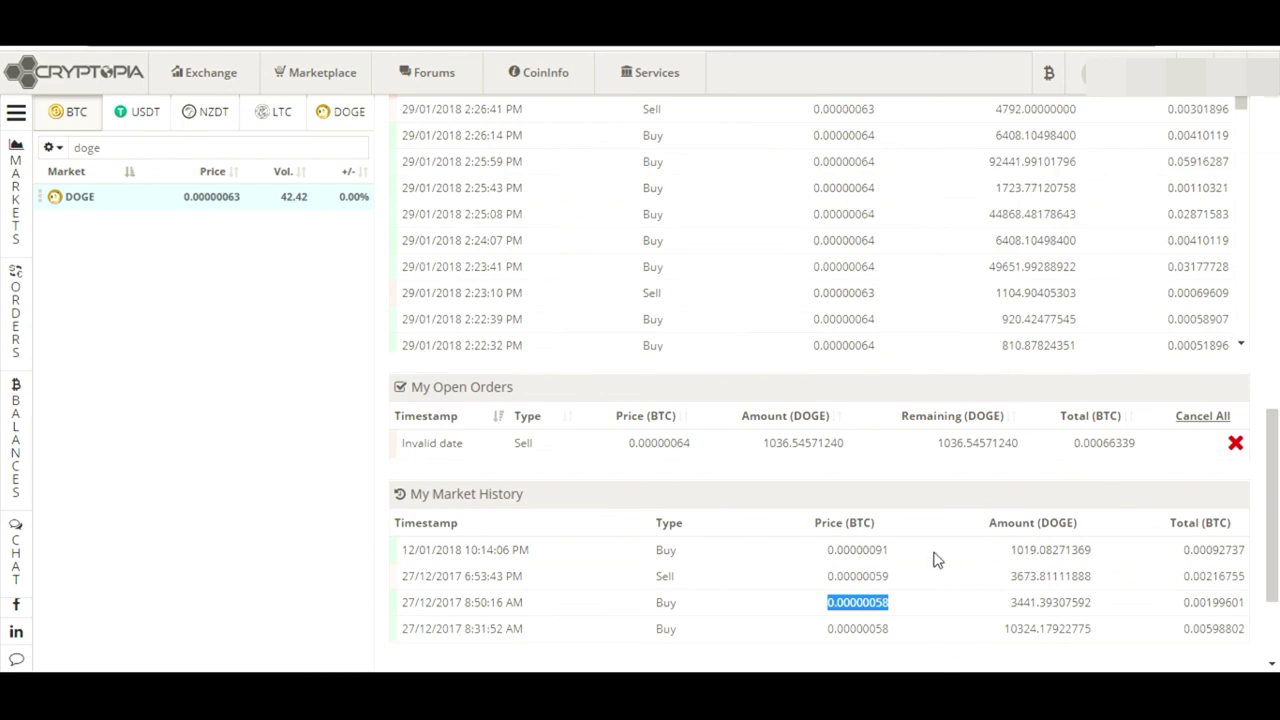
pyautogui.doubleClick(852, 575)
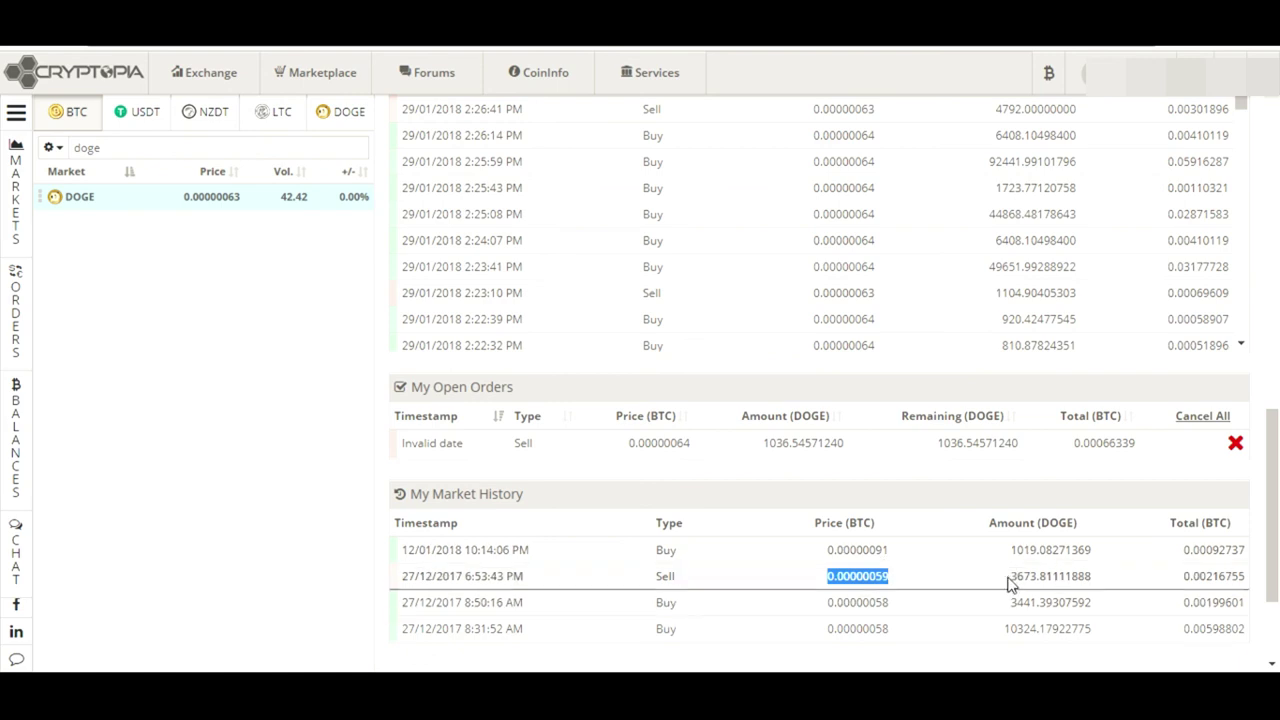
pyautogui.moveTo(1012, 578); pyautogui.dragTo(1130, 583)
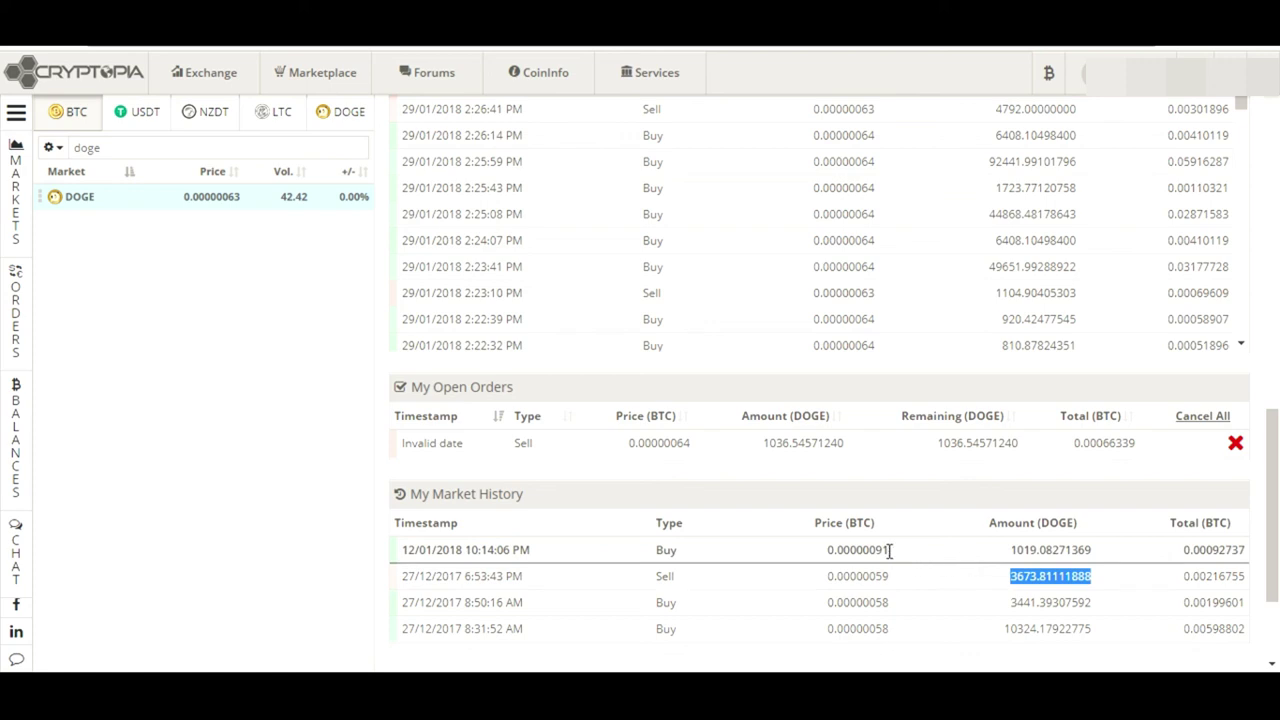
pyautogui.moveTo(889, 550); pyautogui.dragTo(826, 561)
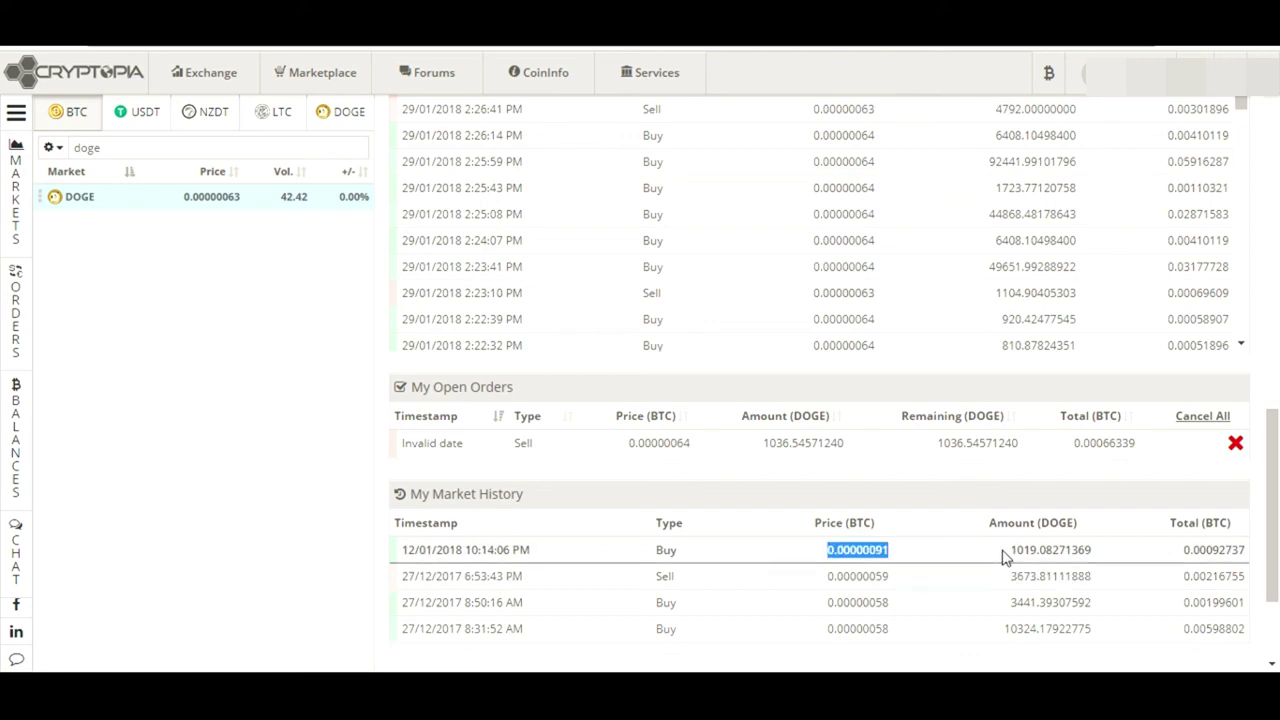
pyautogui.moveTo(1010, 550); pyautogui.dragTo(1084, 549)
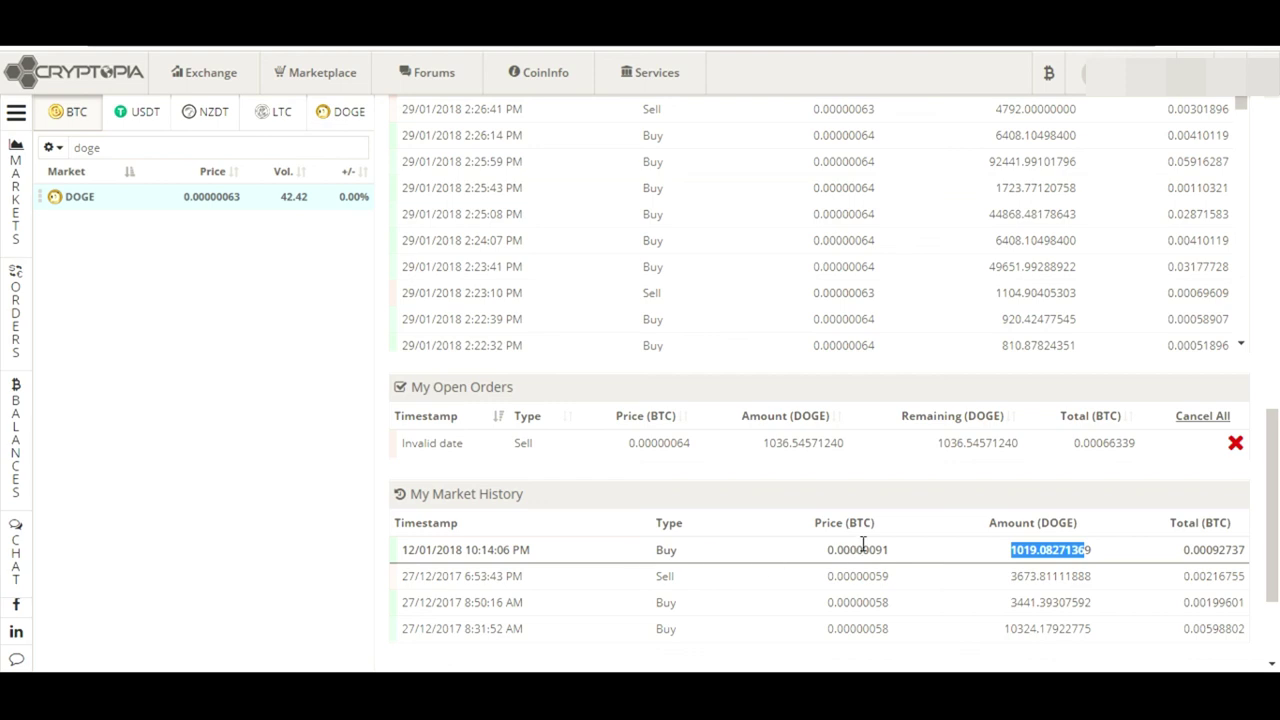
pyautogui.click(1024, 517)
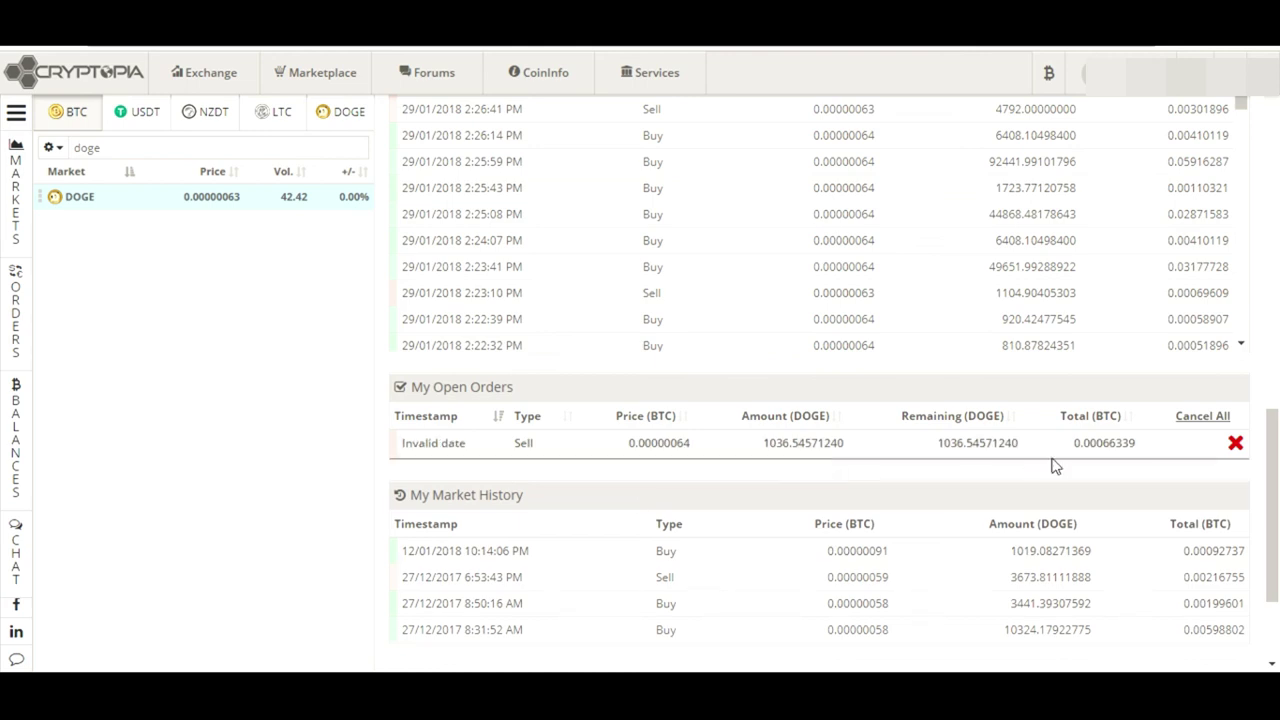
# Cancel the open 1036.54571240 DOGE sell order and return to the Buy/Sell DOGE panels
pyautogui.moveTo(692, 446); pyautogui.dragTo(534, 425)
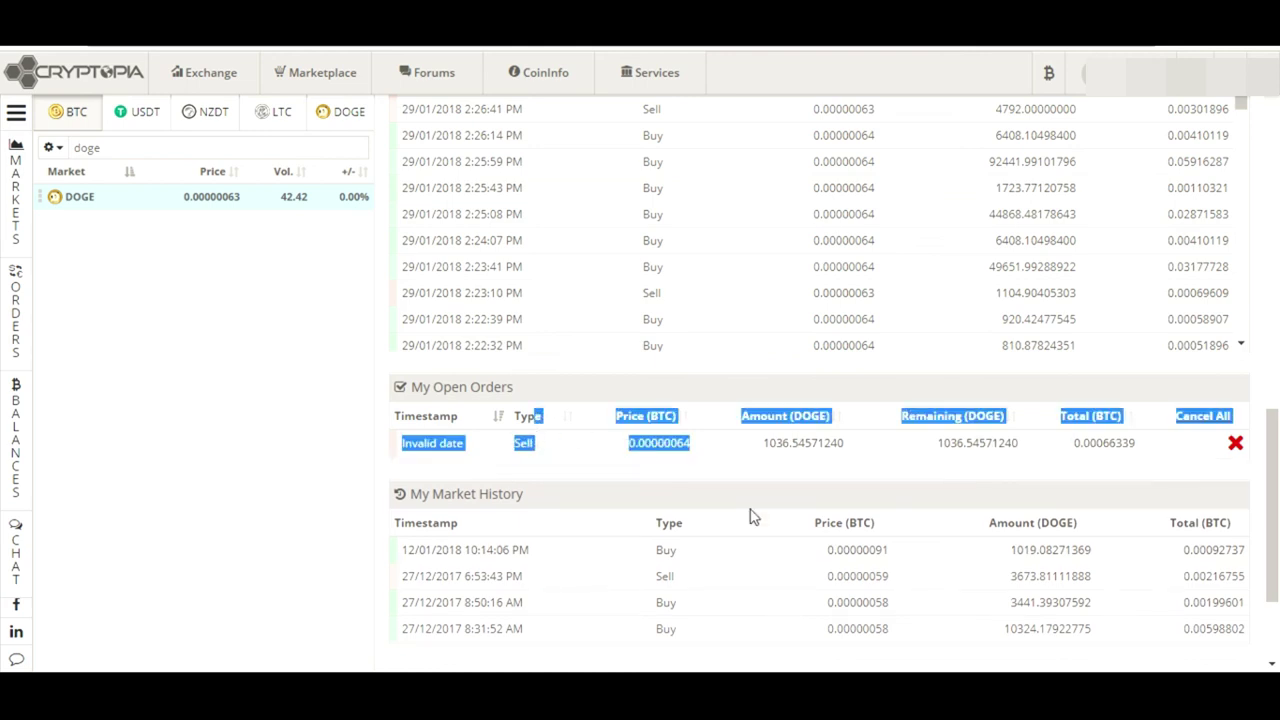
pyautogui.click(1109, 472)
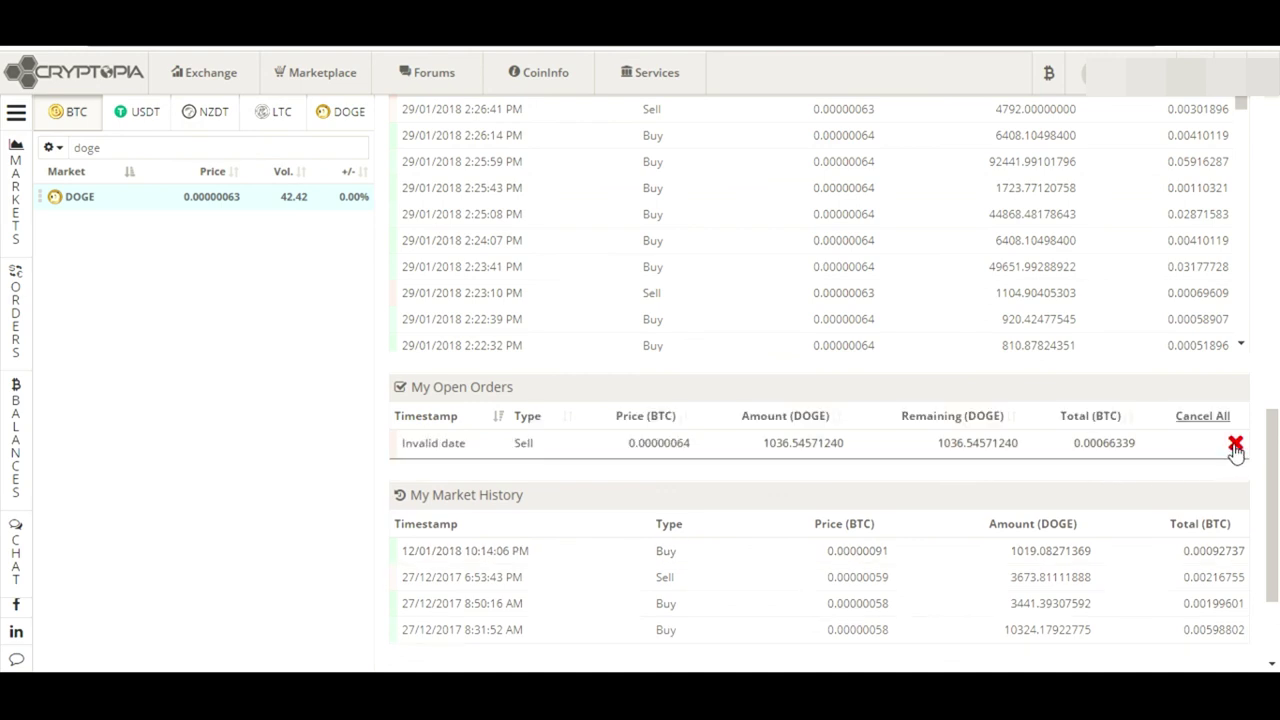
pyautogui.click(1236, 446)
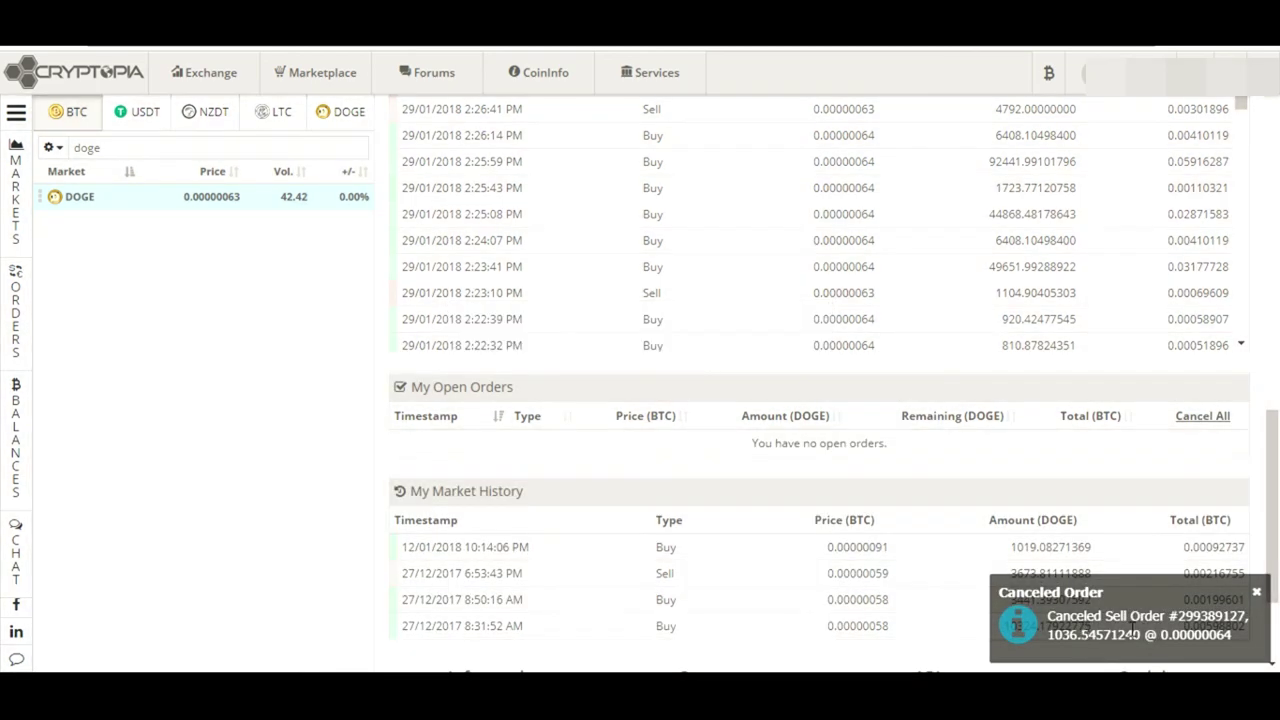
pyautogui.moveTo(1278, 566); pyautogui.dragTo(1278, 297)
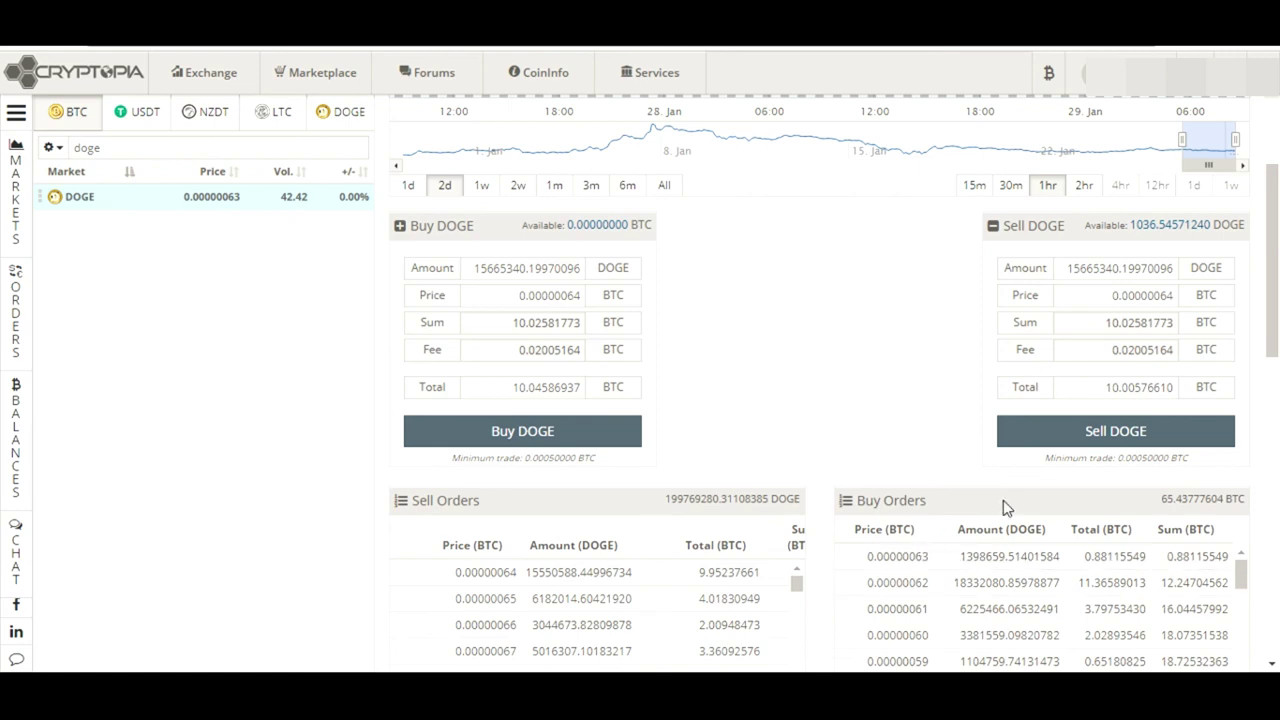
# Load the top buy order at 0.00000063 BTC and set the sell amount to the whole DOGE balance
pyautogui.click(929, 558)
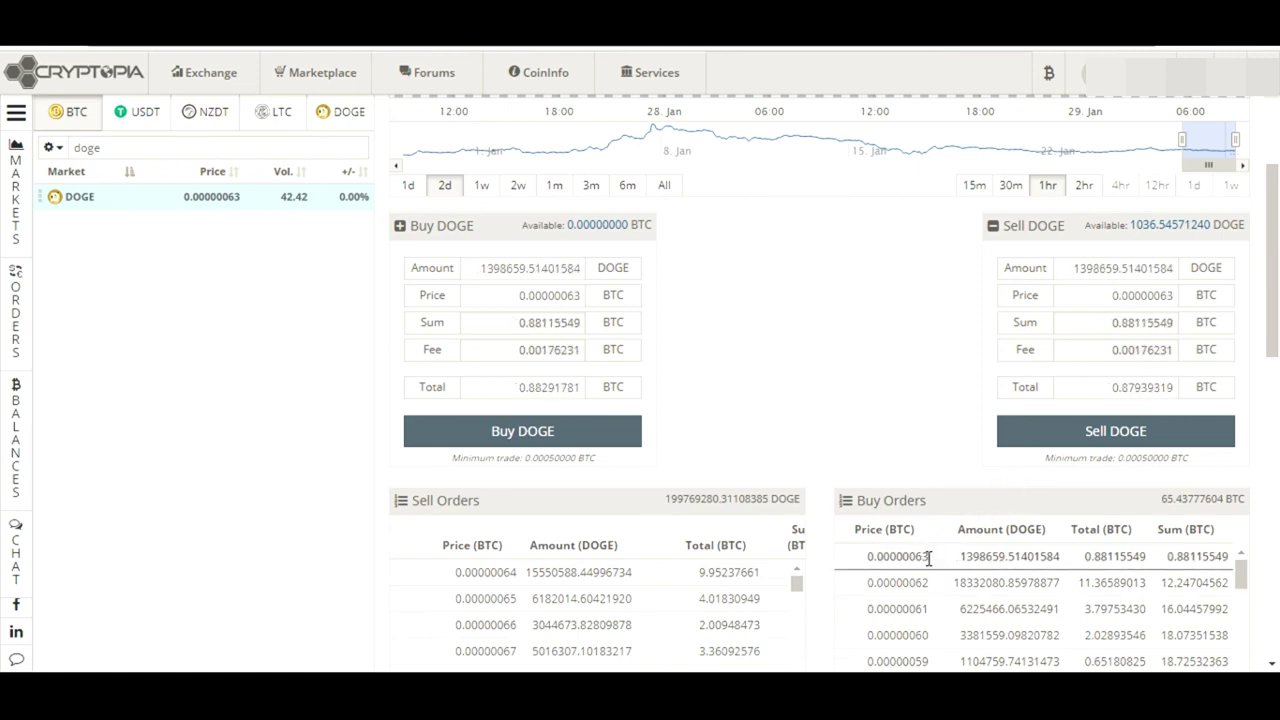
pyautogui.click(996, 565)
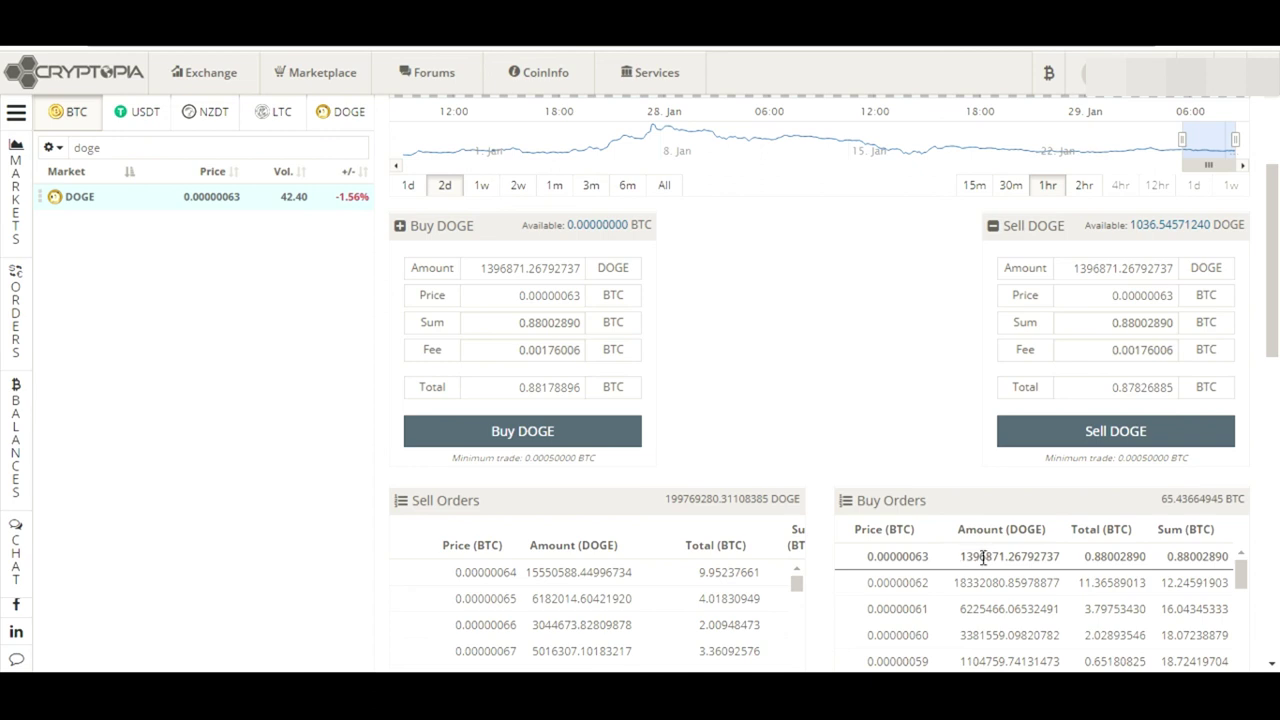
pyautogui.click(1160, 228)
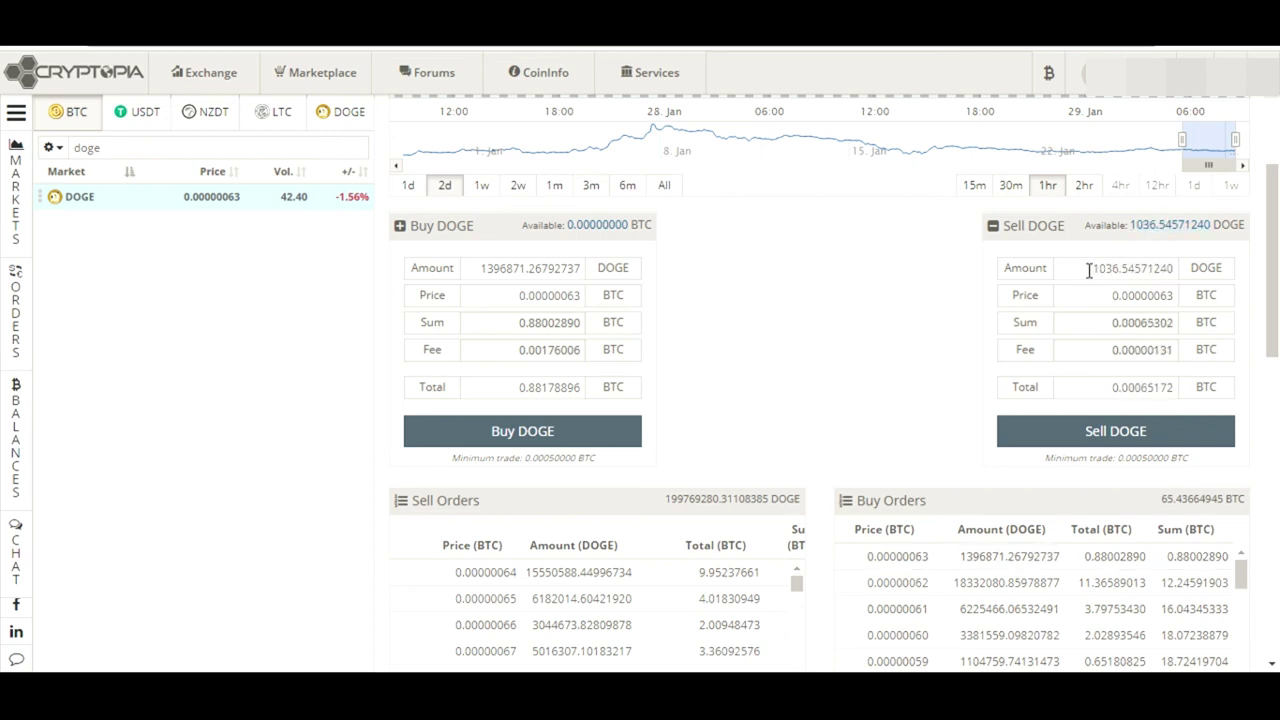
pyautogui.moveTo(1088, 270); pyautogui.dragTo(1162, 236)
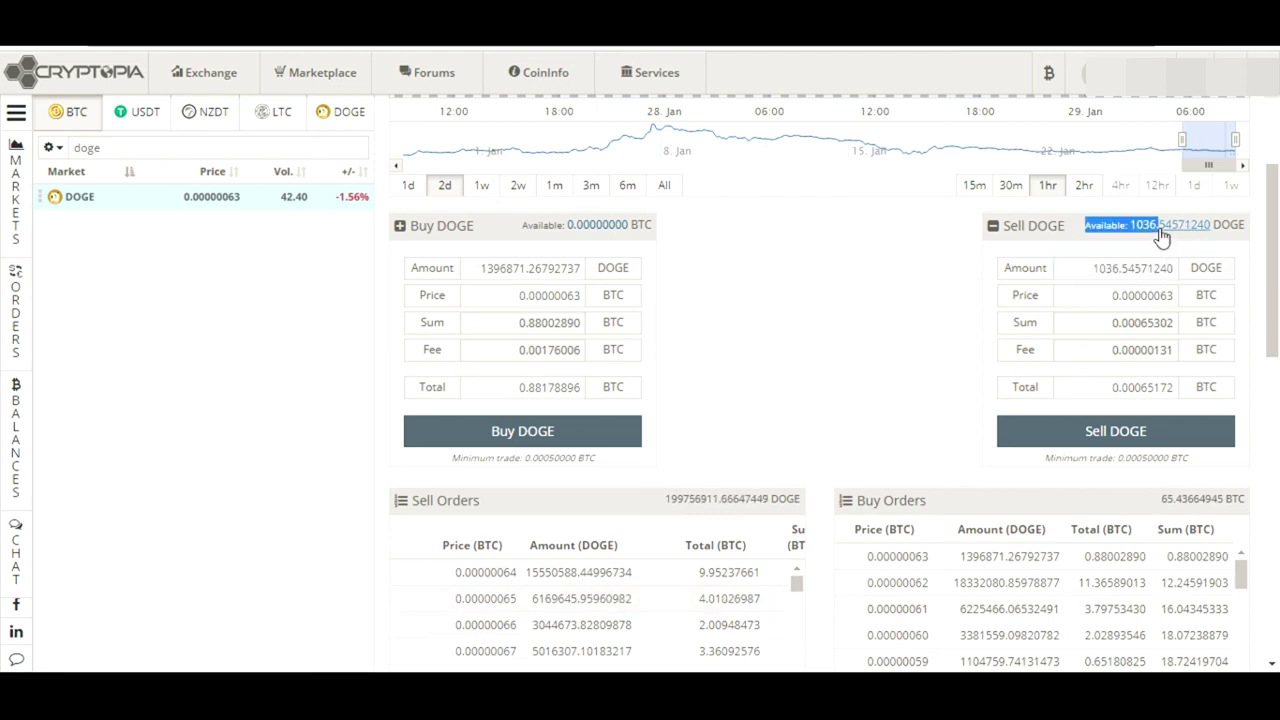
pyautogui.click(1162, 236)
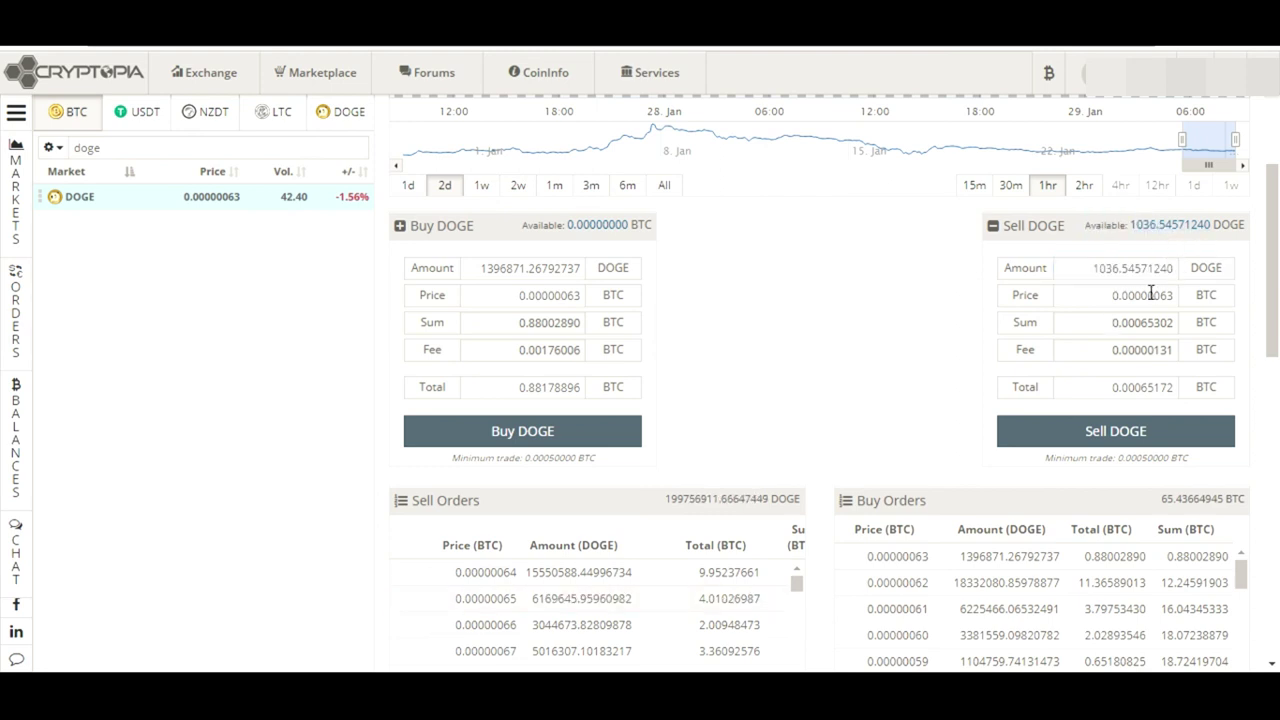
# Check sell amount 1036.54571240, sum 0.00065302, fee 0.00000131, total 0.00065172, then place the sell
pyautogui.moveTo(1095, 270); pyautogui.dragTo(1207, 284)
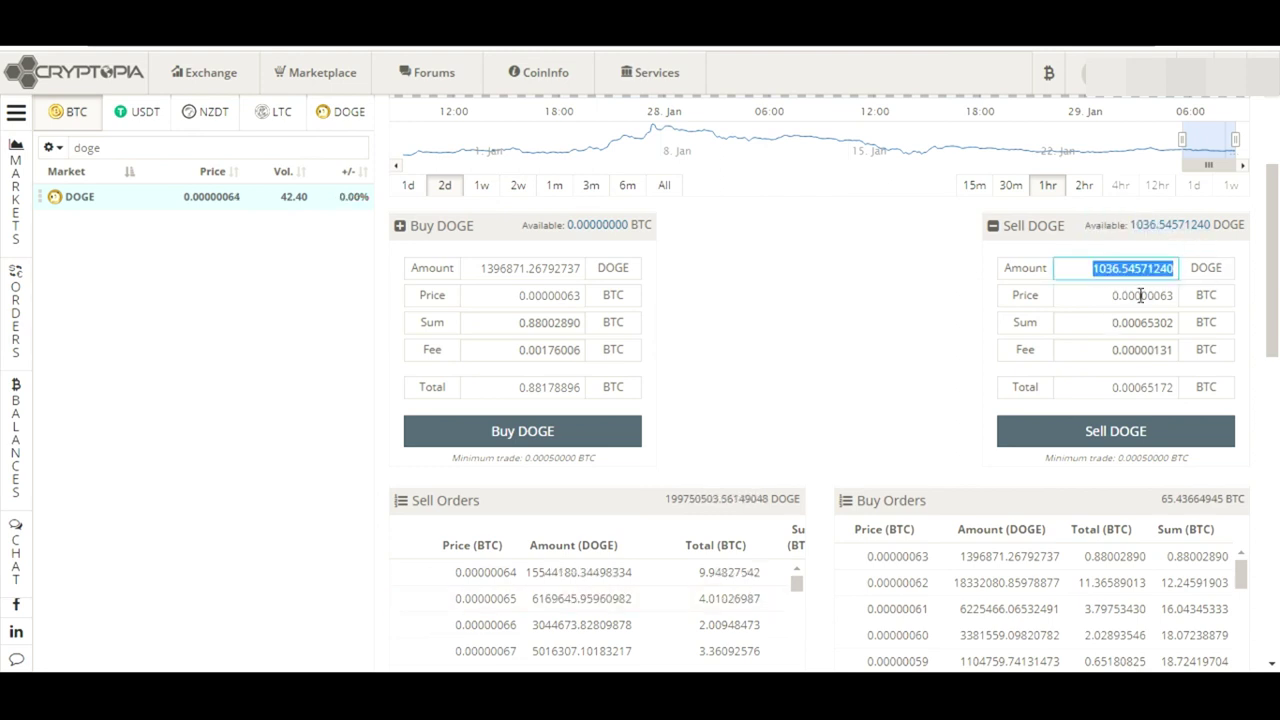
pyautogui.moveTo(1110, 297); pyautogui.dragTo(1245, 308)
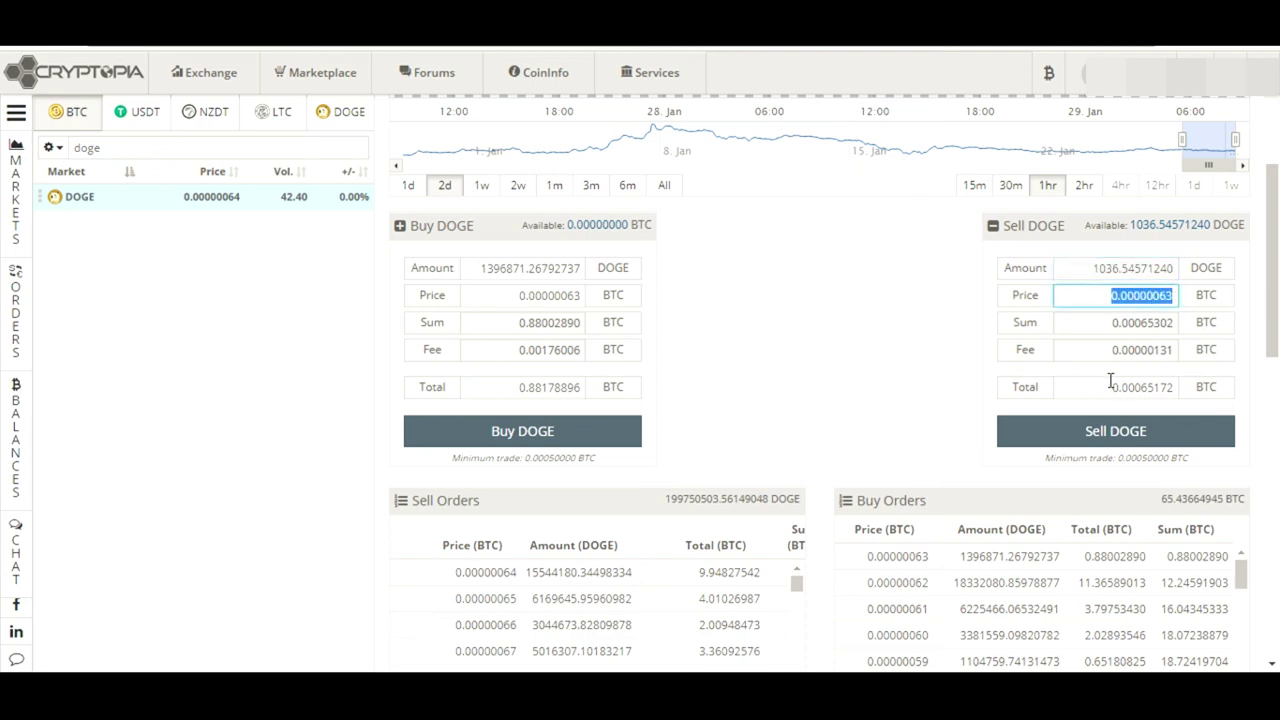
pyautogui.doubleClick(1150, 328)
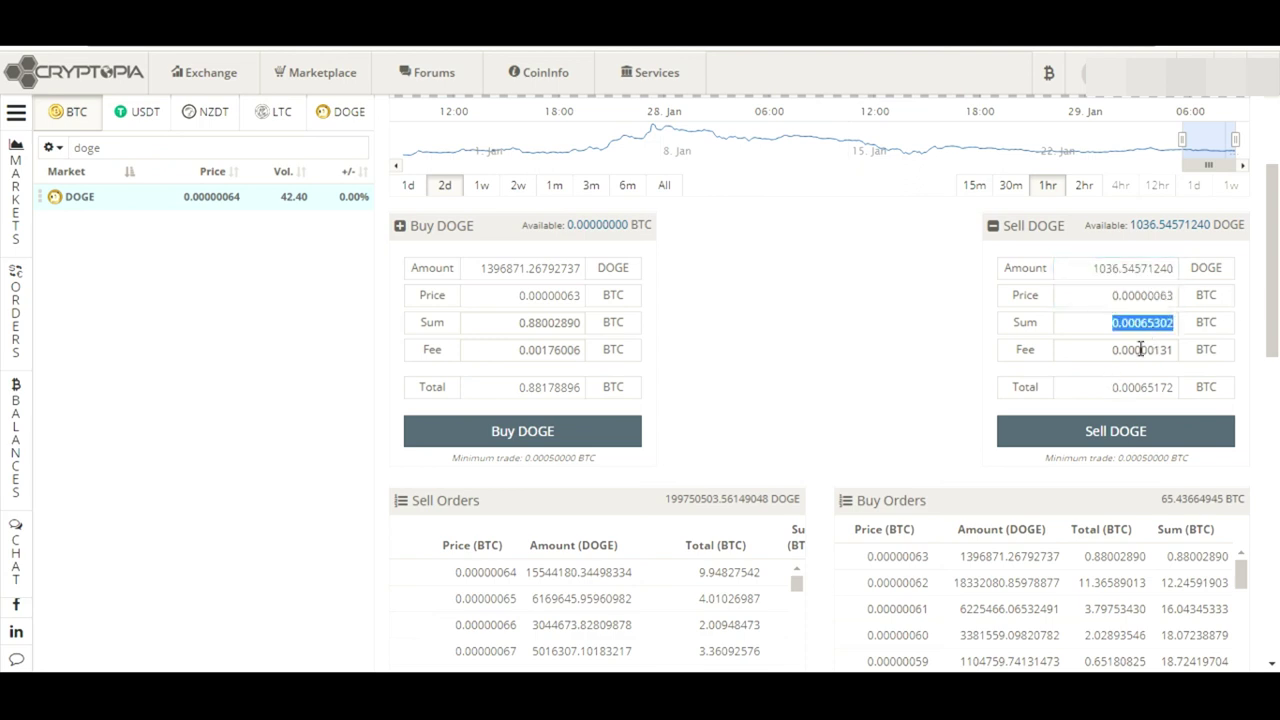
pyautogui.doubleClick(1152, 350)
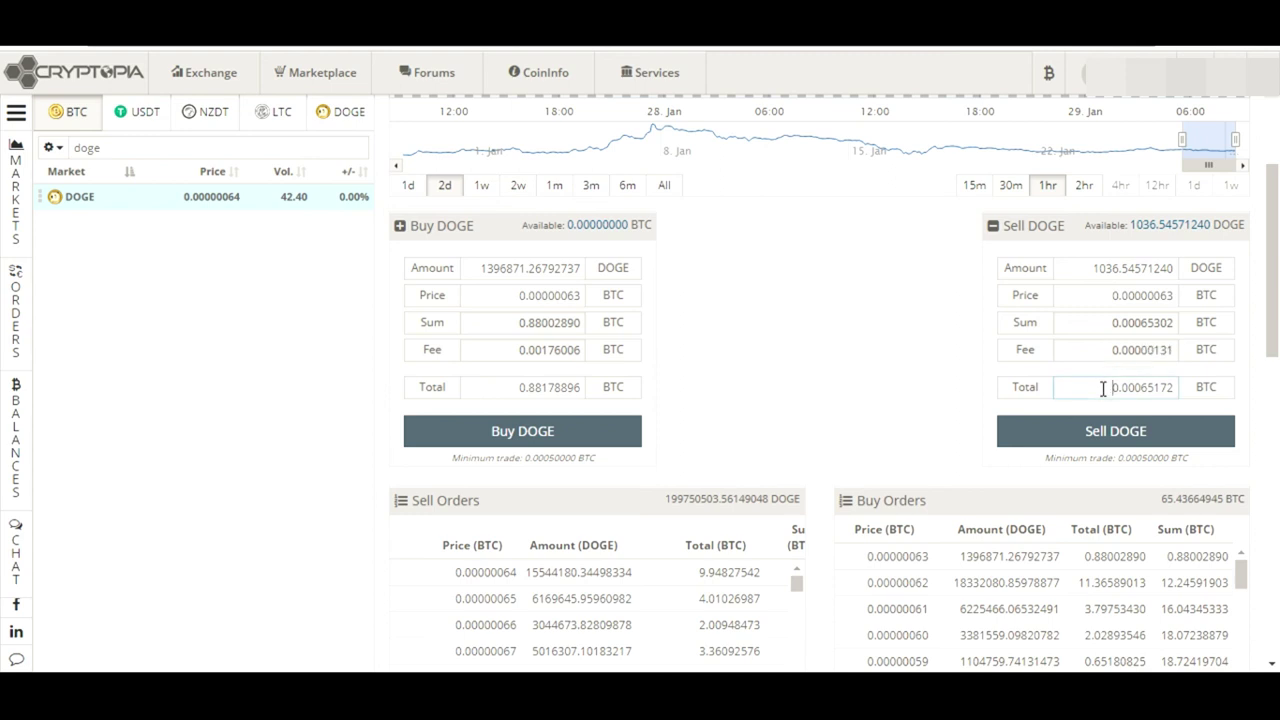
pyautogui.moveTo(1108, 387); pyautogui.dragTo(1192, 402)
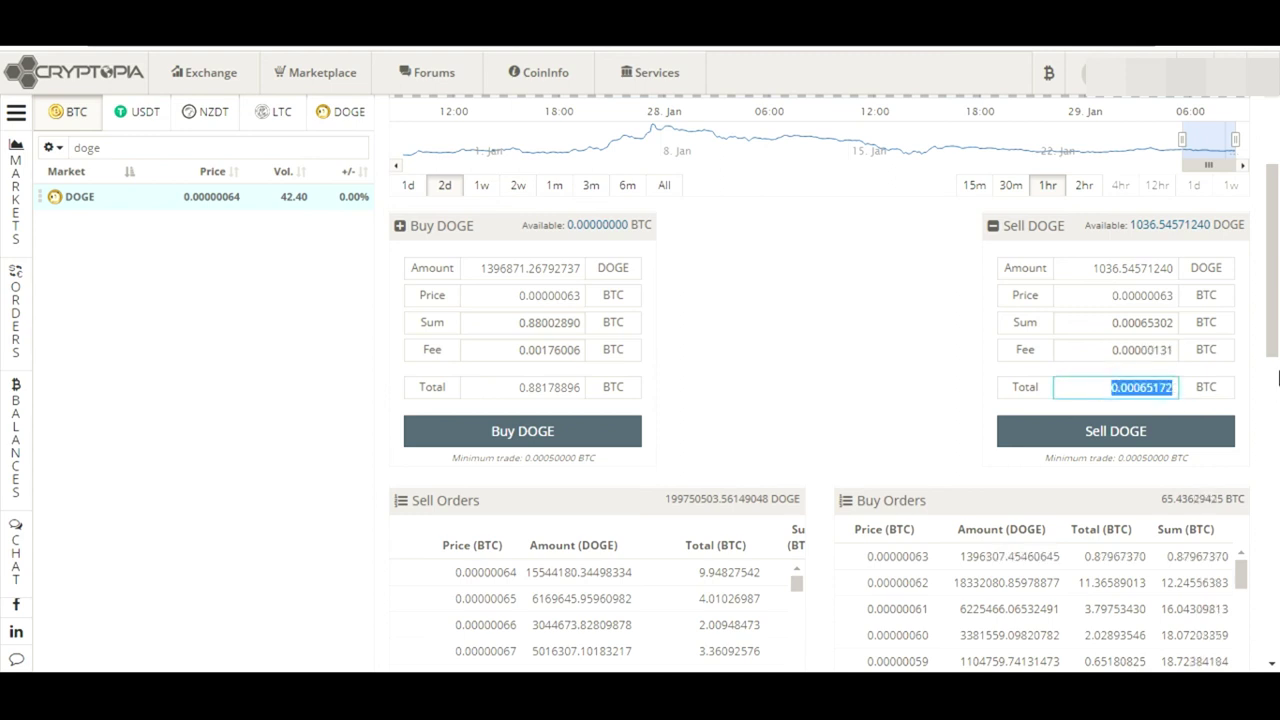
pyautogui.moveTo(926, 392); pyautogui.dragTo(1065, 425)
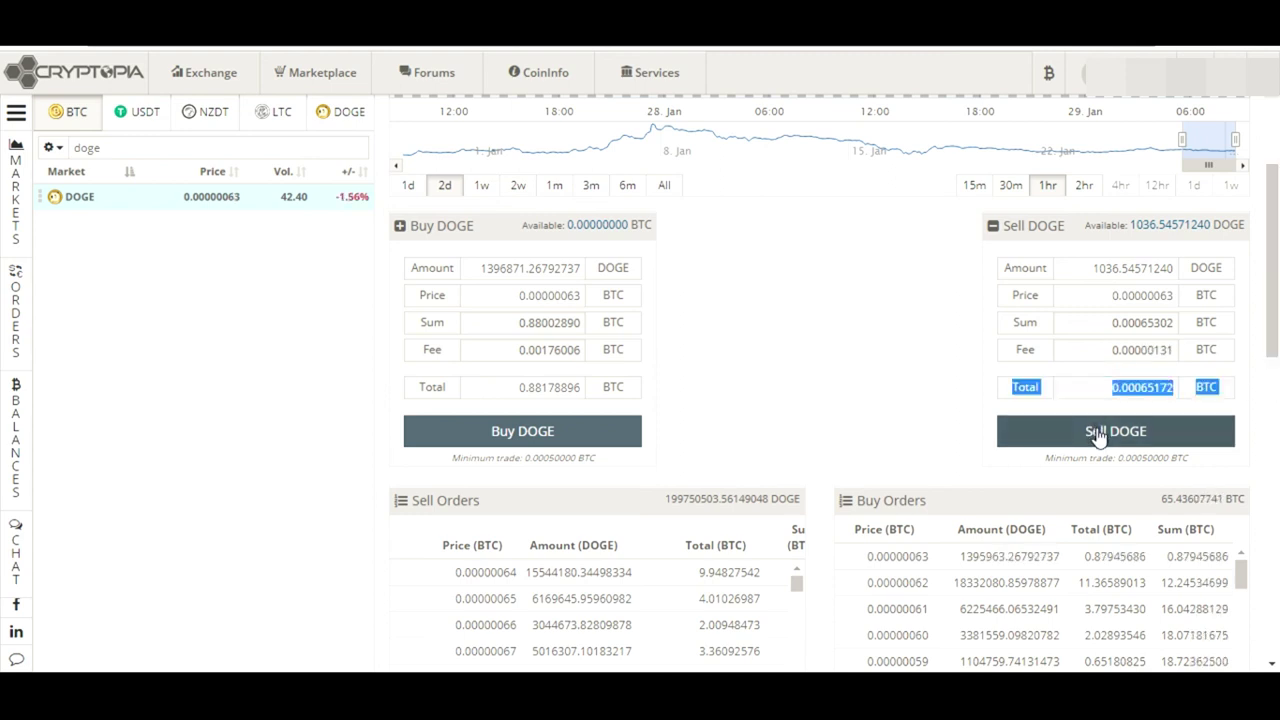
pyautogui.click(966, 410)
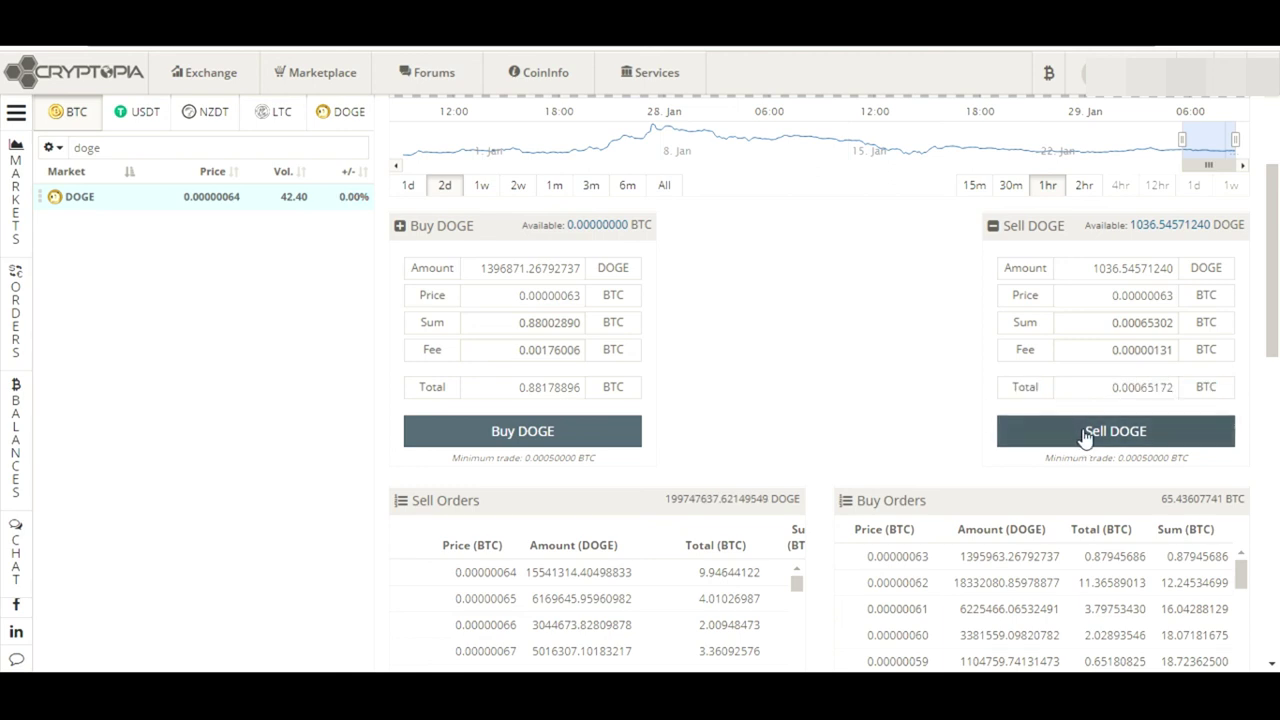
pyautogui.click(1085, 435)
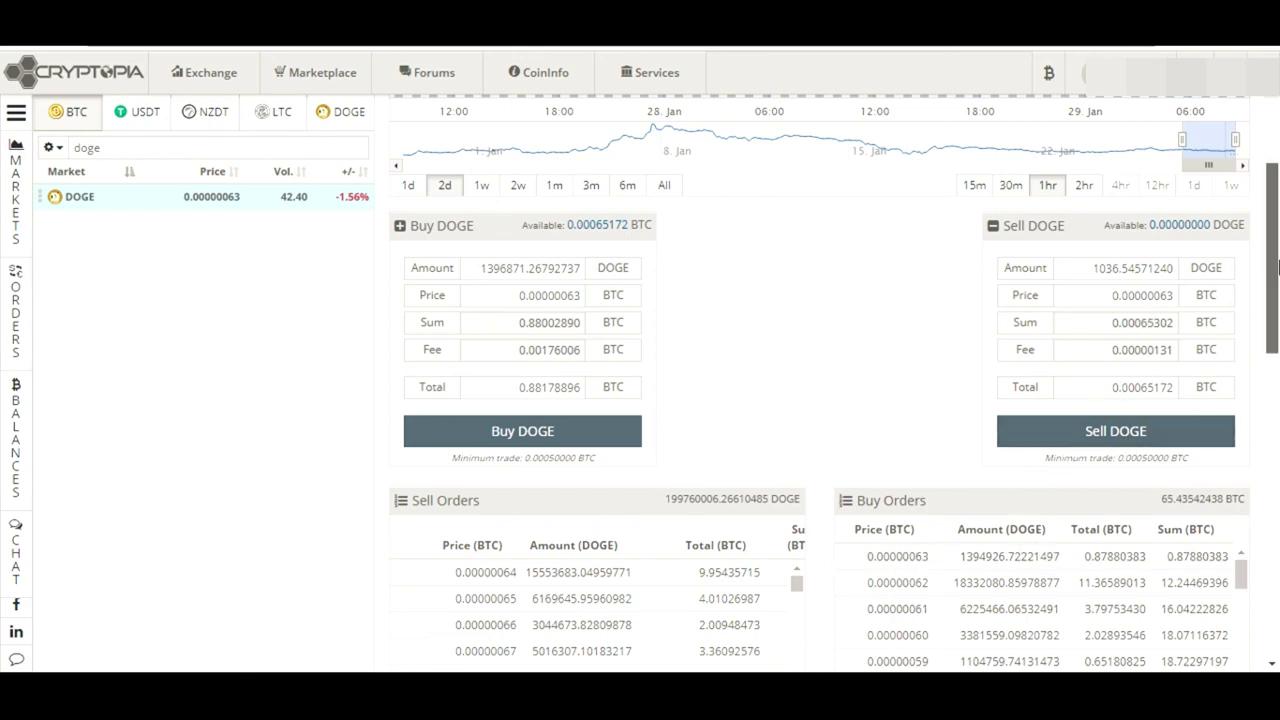
# Review the completed 1036.54571240 DOGE sell and its totals in the trade history
pyautogui.moveTo(1273, 262); pyautogui.dragTo(1278, 435)
pyautogui.scroll(-3, 718, 502)
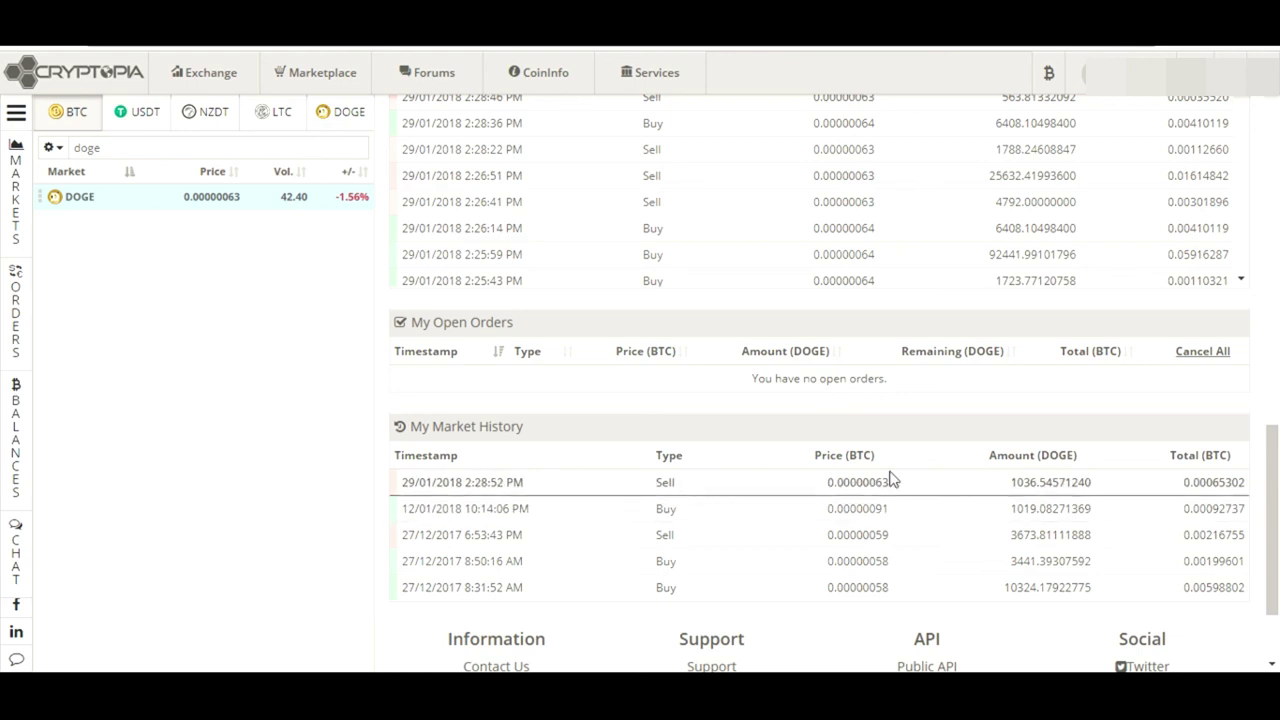
pyautogui.moveTo(896, 487); pyautogui.dragTo(1090, 478)
pyautogui.doubleClick(1080, 482)
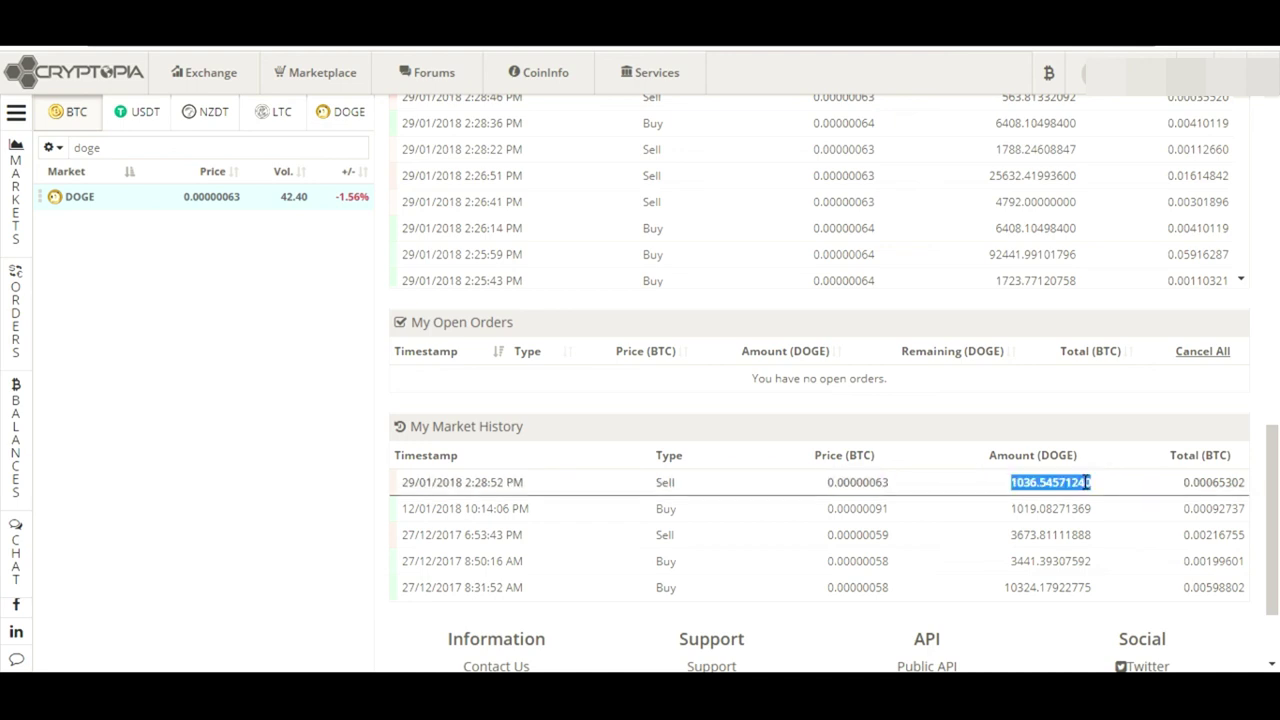
pyautogui.moveTo(1184, 486); pyautogui.dragTo(1277, 318)
pyautogui.scroll(1, 1277, 318)
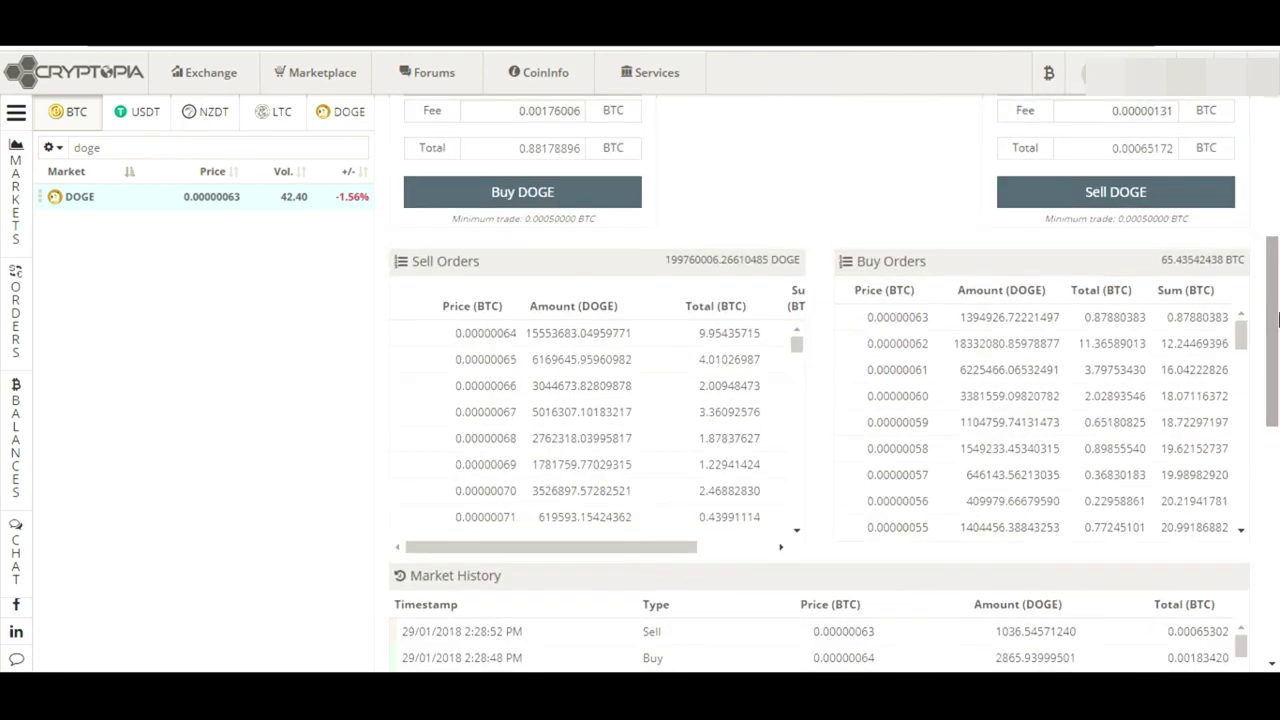
pyautogui.scroll(5, 1277, 318)
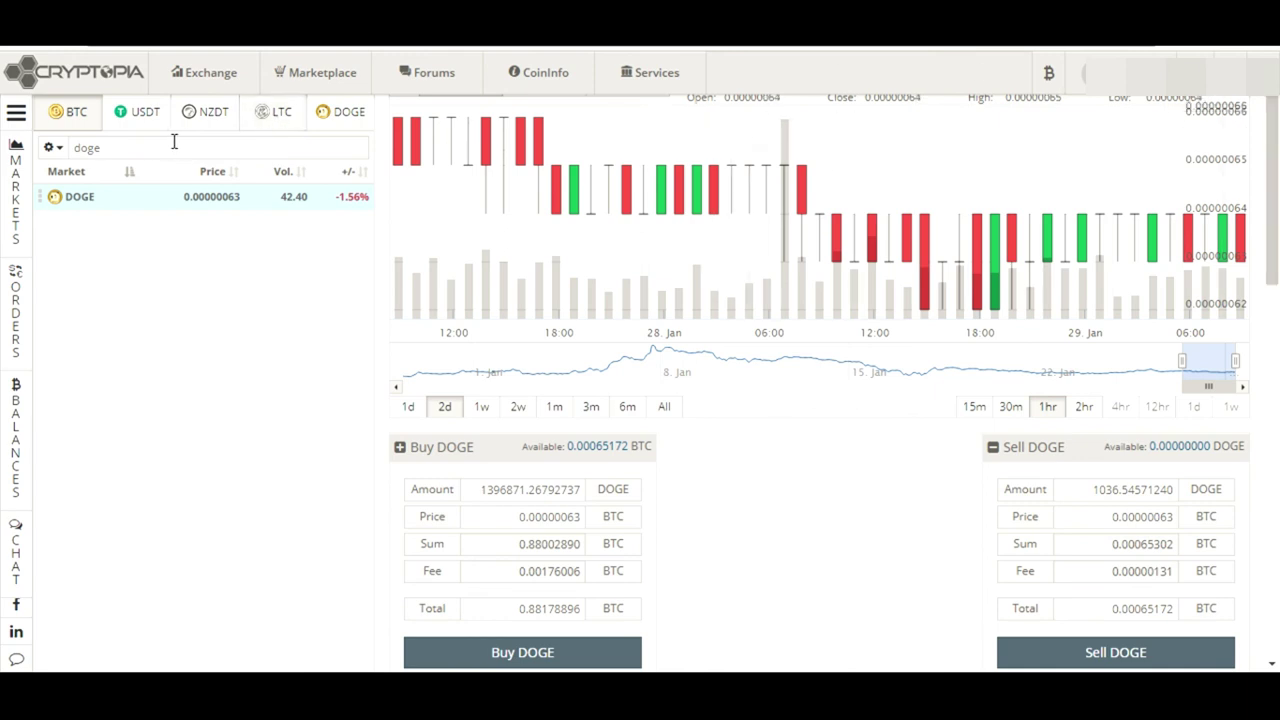
# Search the markets for 'etn' and open the ETN/BTC market
pyautogui.moveTo(152, 147); pyautogui.dragTo(5, 147)
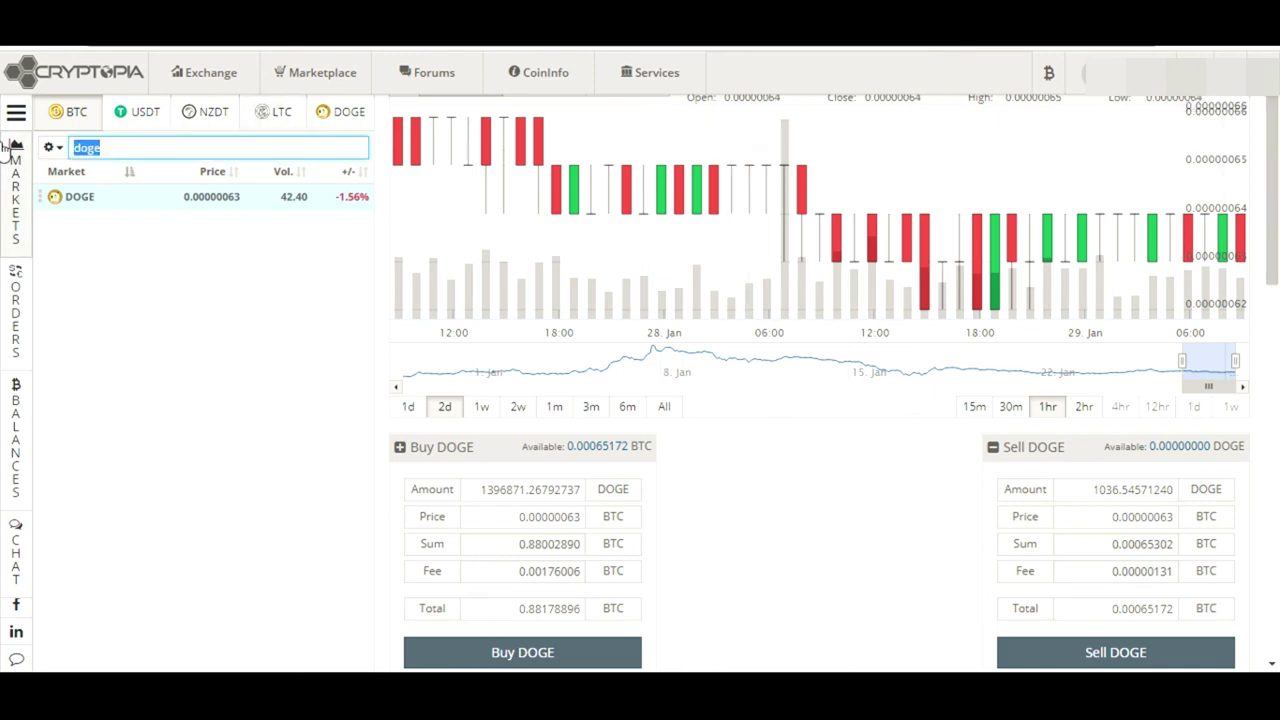
pyautogui.write('etn')
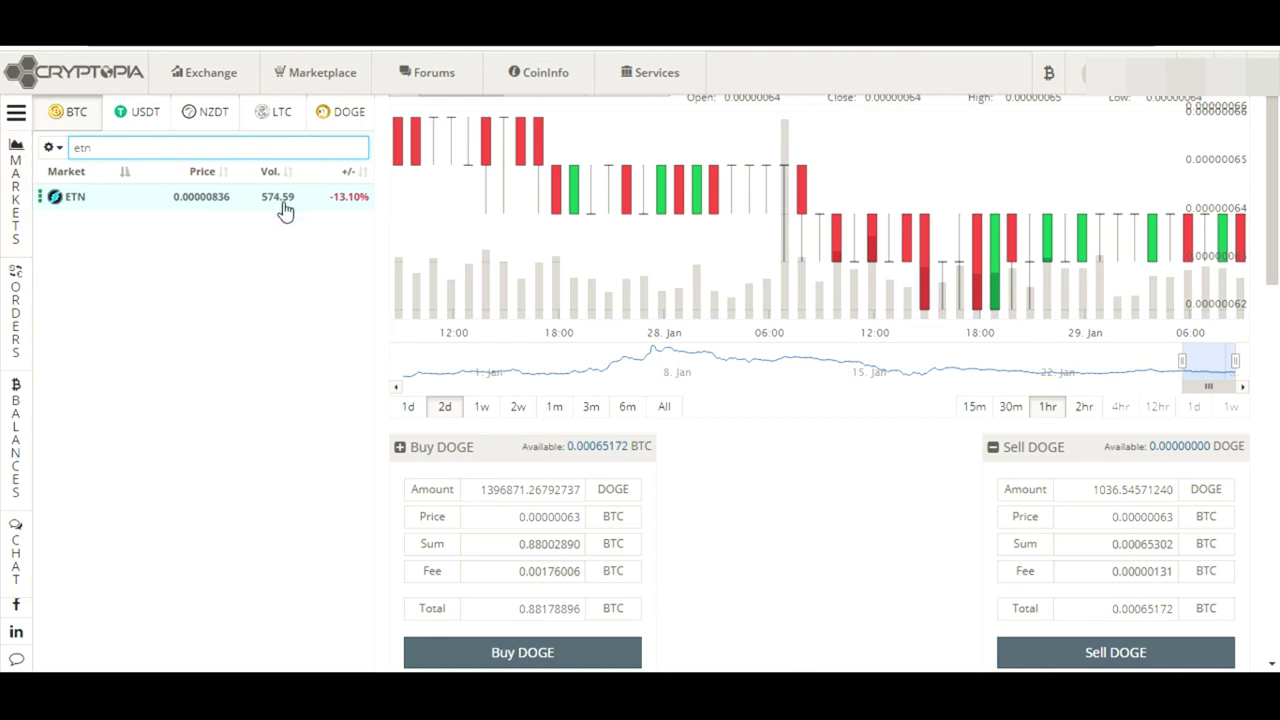
pyautogui.click(236, 205)
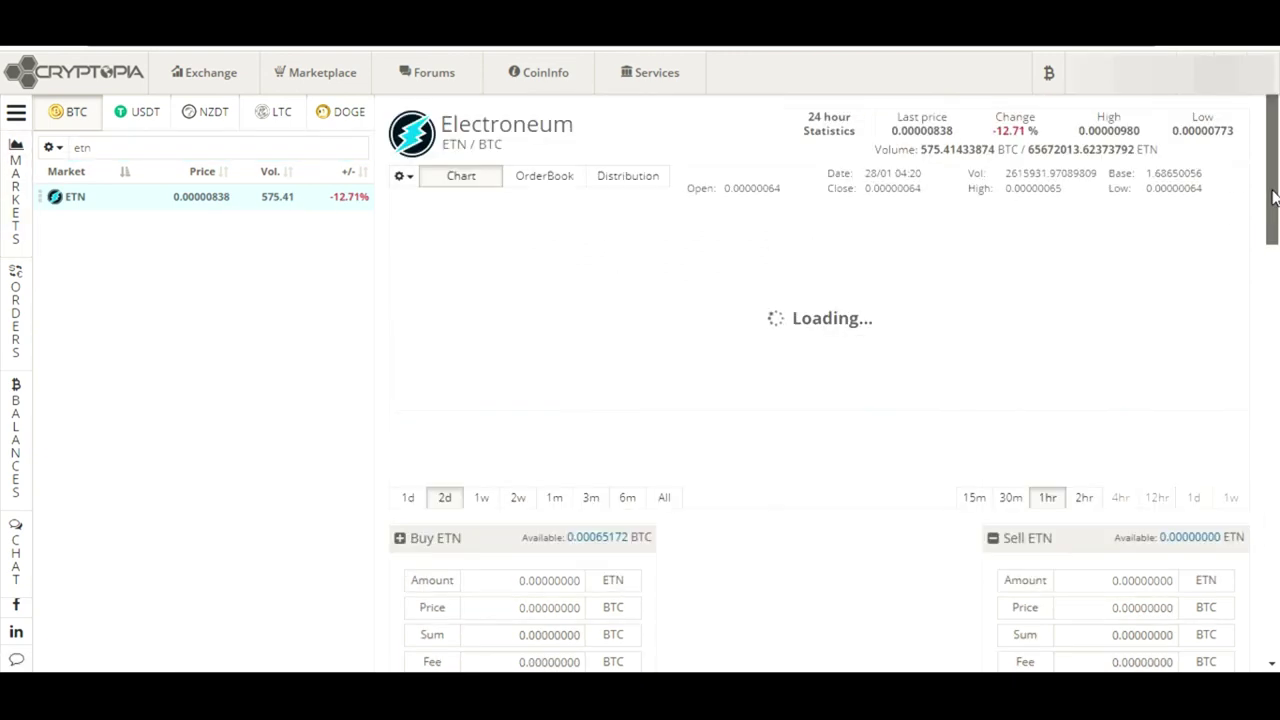
# Load the cheapest sell order, 8947.64454678 ETN at 0.00000839 BTC, into both ETN forms
pyautogui.scroll(-1, 1276, 225)
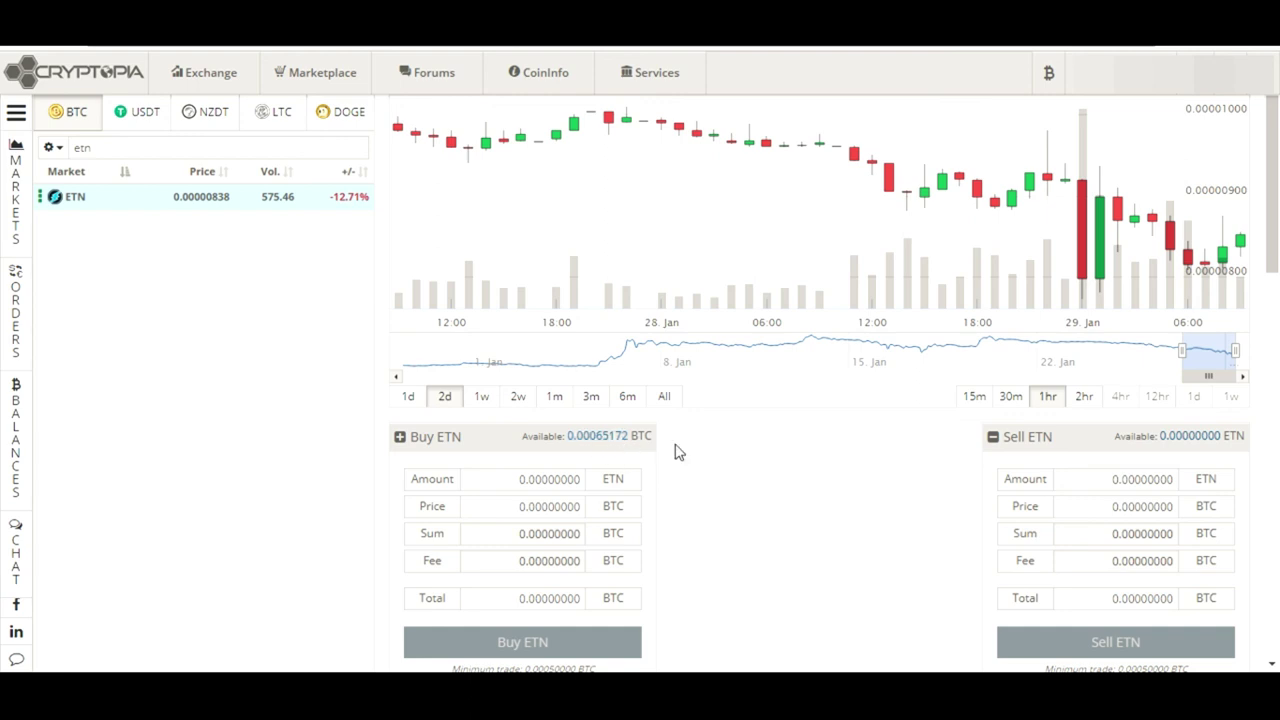
pyautogui.moveTo(1276, 237); pyautogui.dragTo(1276, 285)
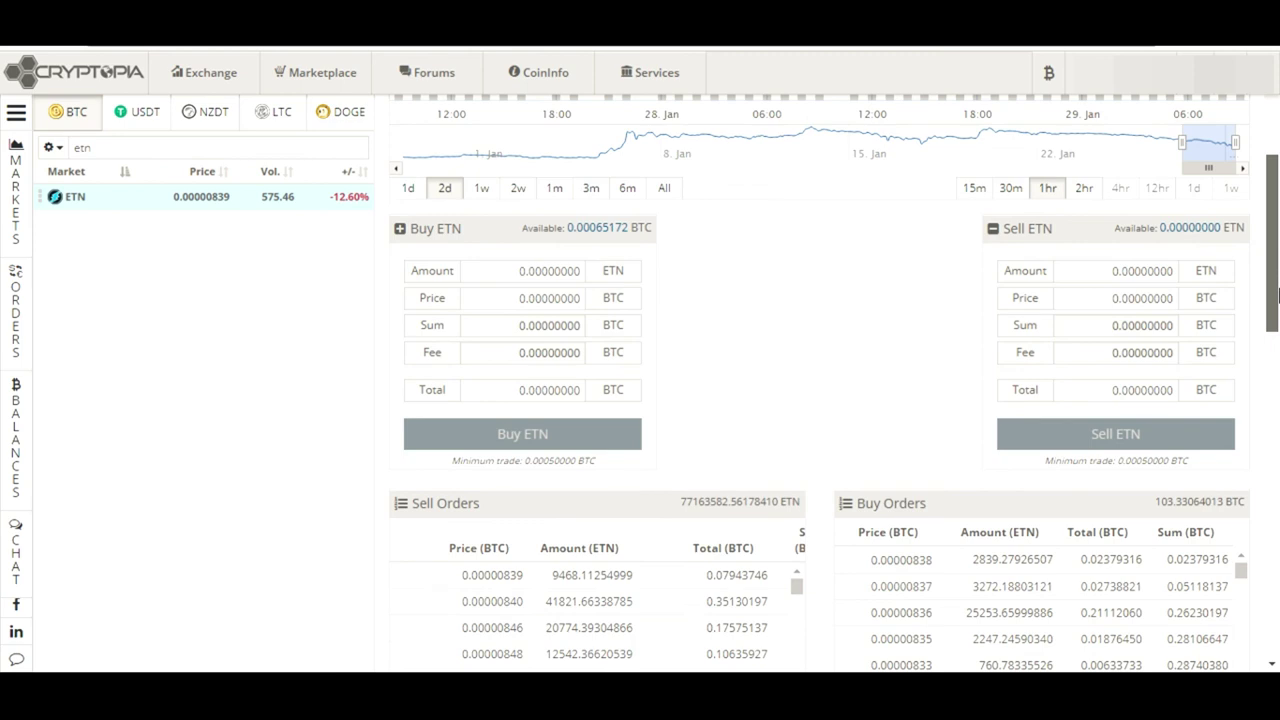
pyautogui.scroll(-1, 1278, 293)
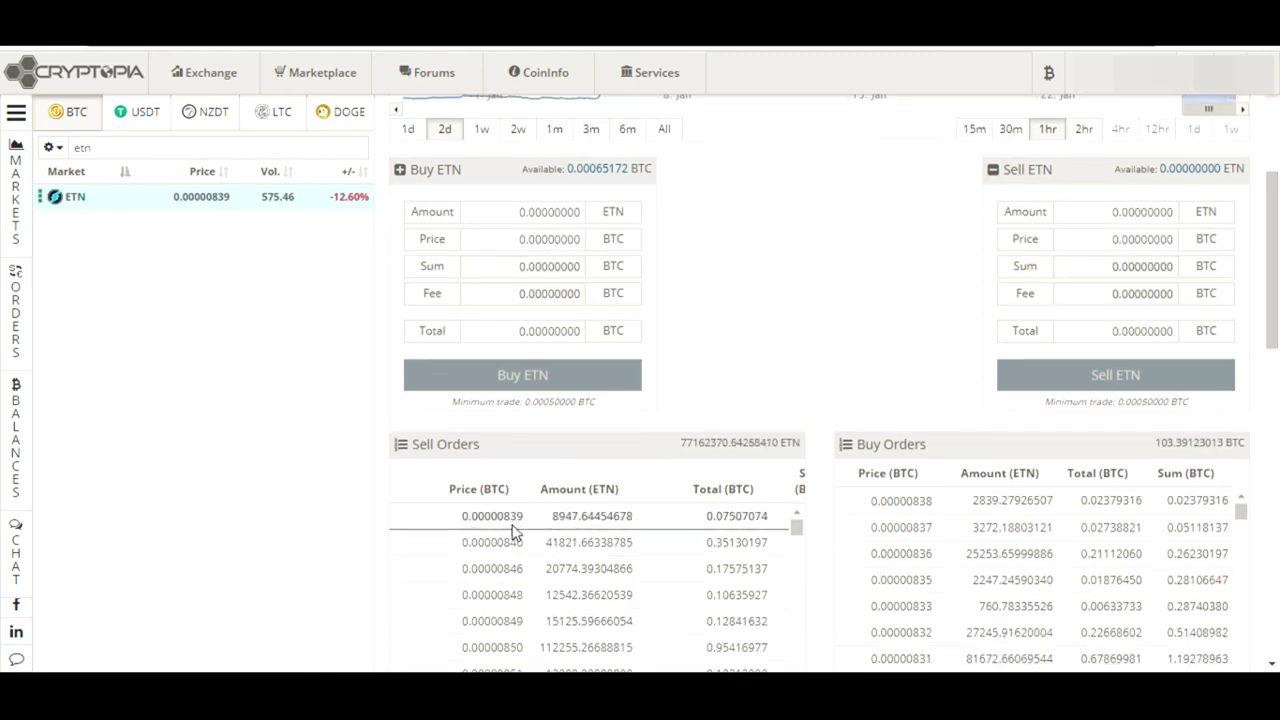
pyautogui.moveTo(524, 518); pyautogui.dragTo(625, 518)
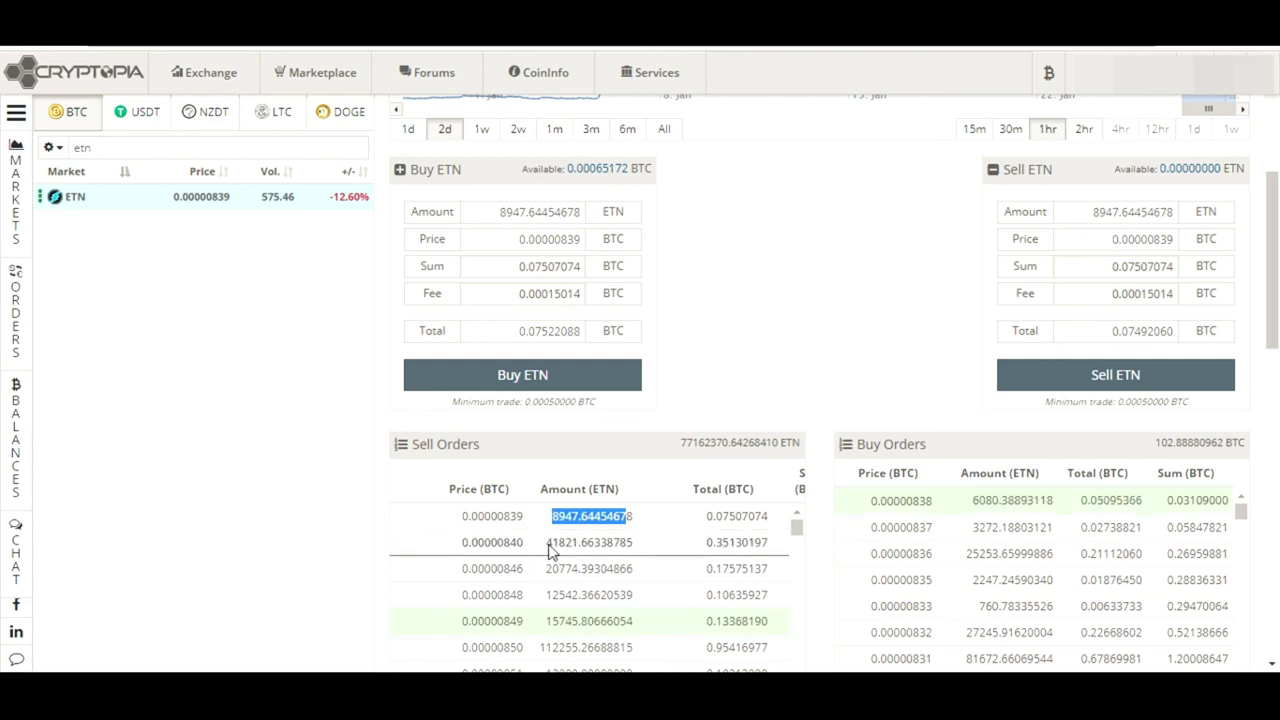
# Try several order-book rows, ending with all sell orders up to 0.00000846 (69060.43975333 ETN) loaded
pyautogui.click(548, 545)
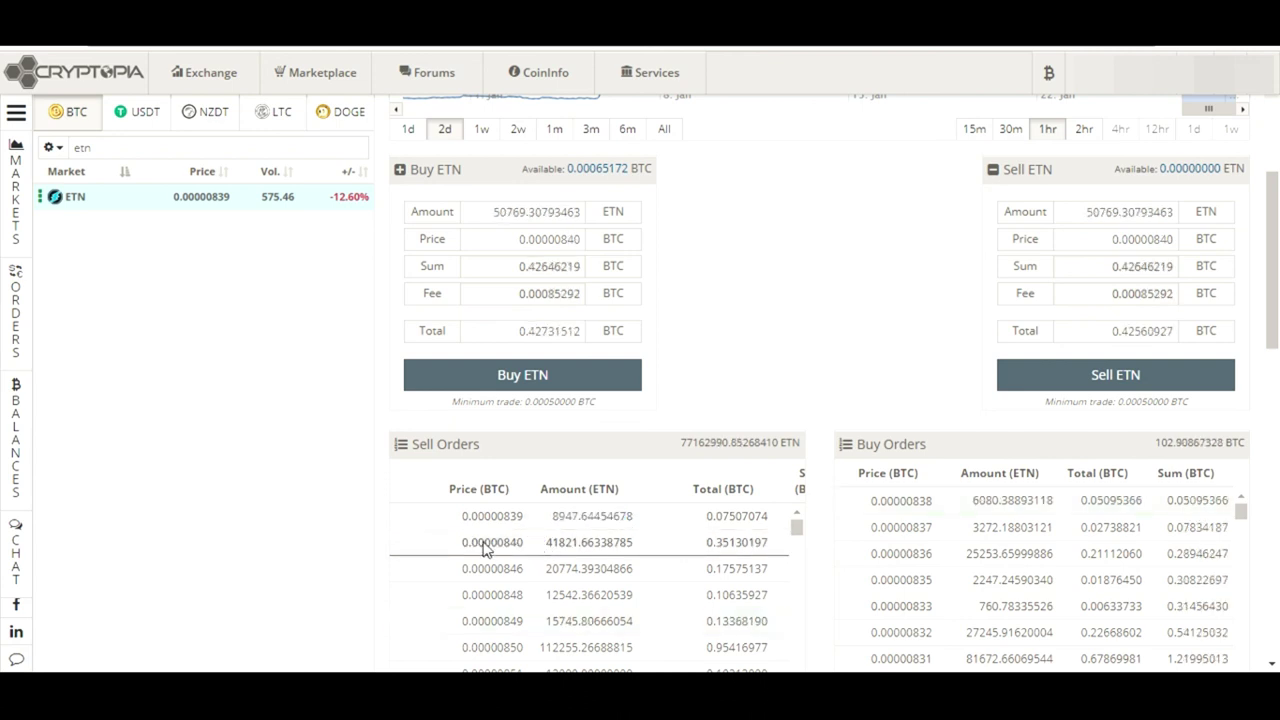
pyautogui.moveTo(485, 548); pyautogui.dragTo(594, 546)
pyautogui.click(545, 550)
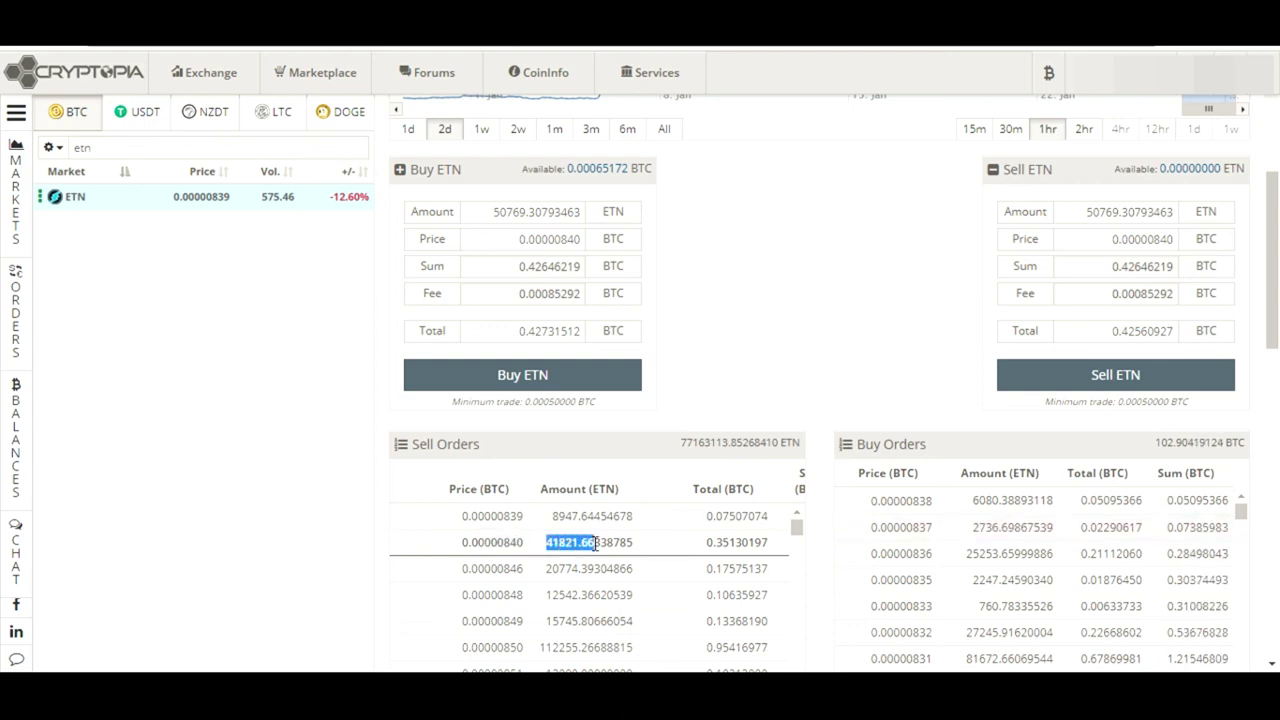
pyautogui.click(940, 393)
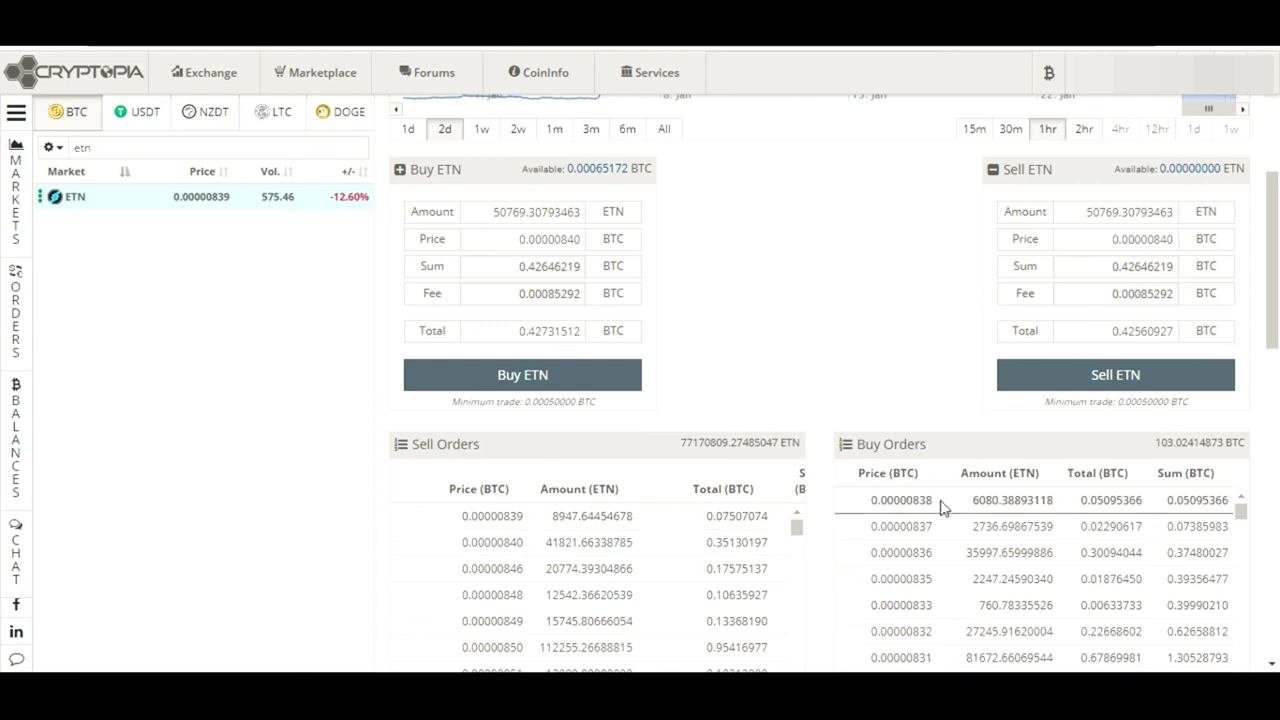
pyautogui.moveTo(940, 500); pyautogui.dragTo(980, 491)
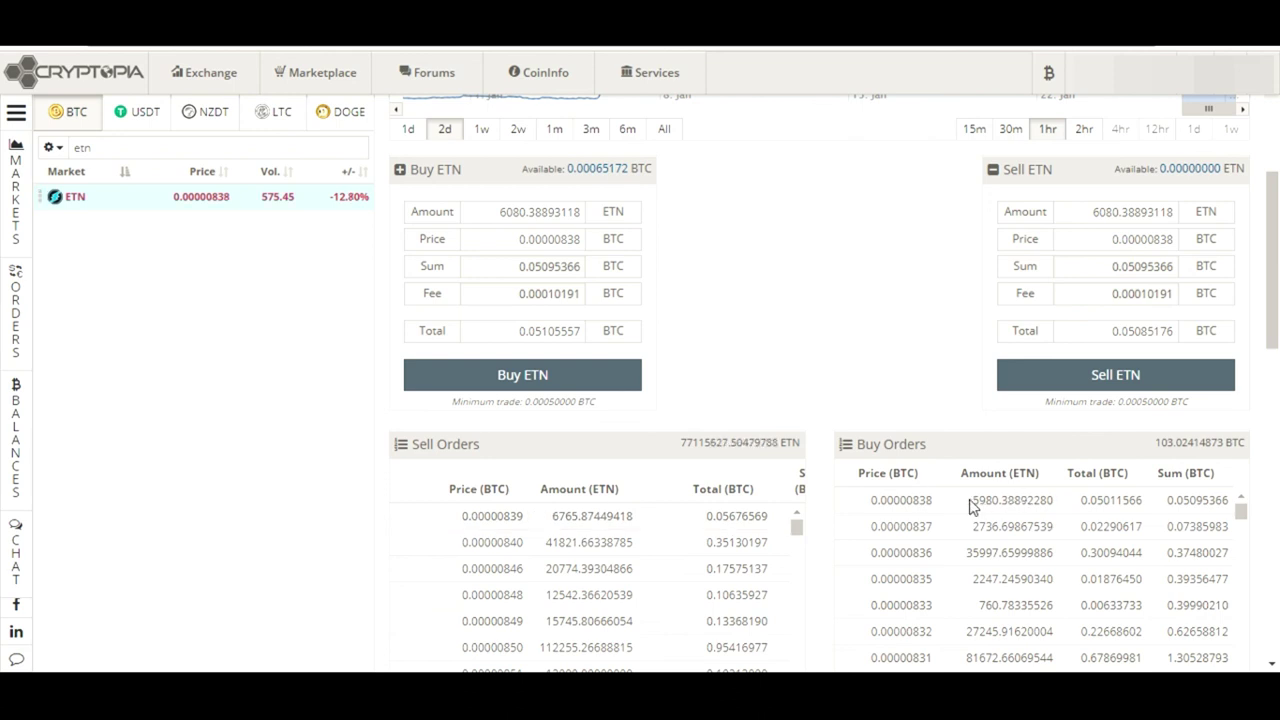
pyautogui.doubleClick(1072, 508)
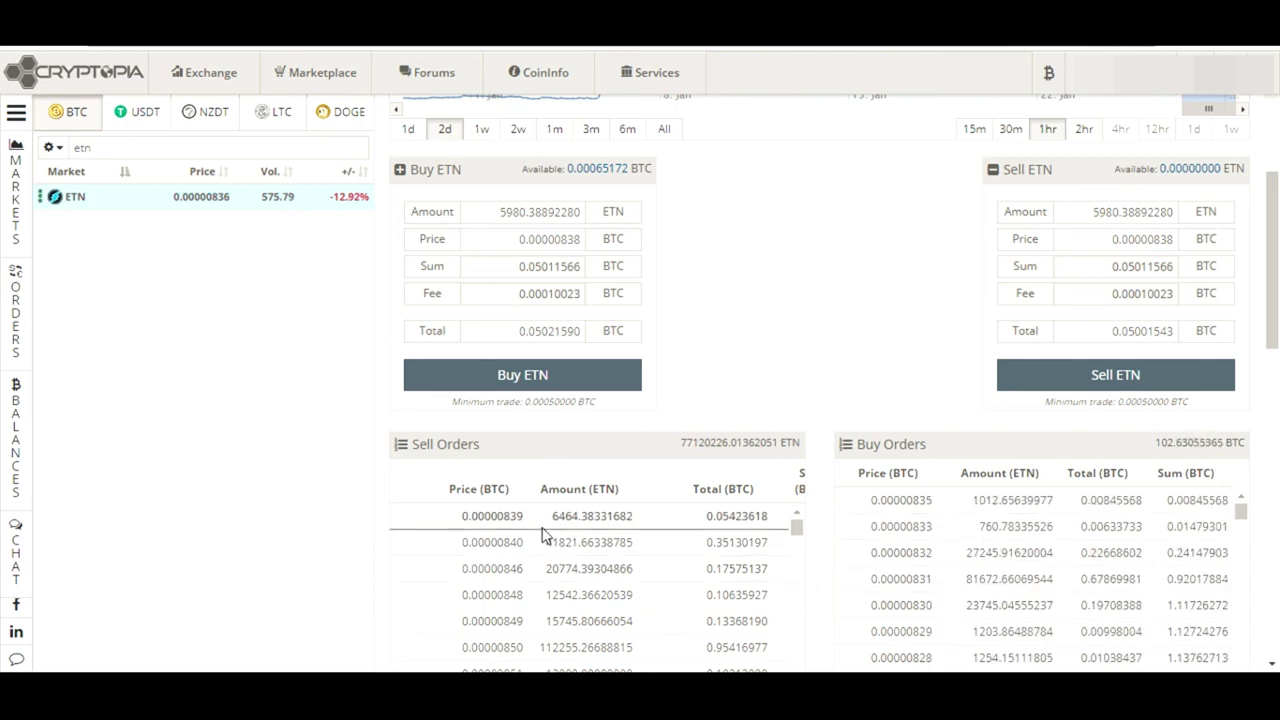
pyautogui.moveTo(503, 516); pyautogui.dragTo(520, 576)
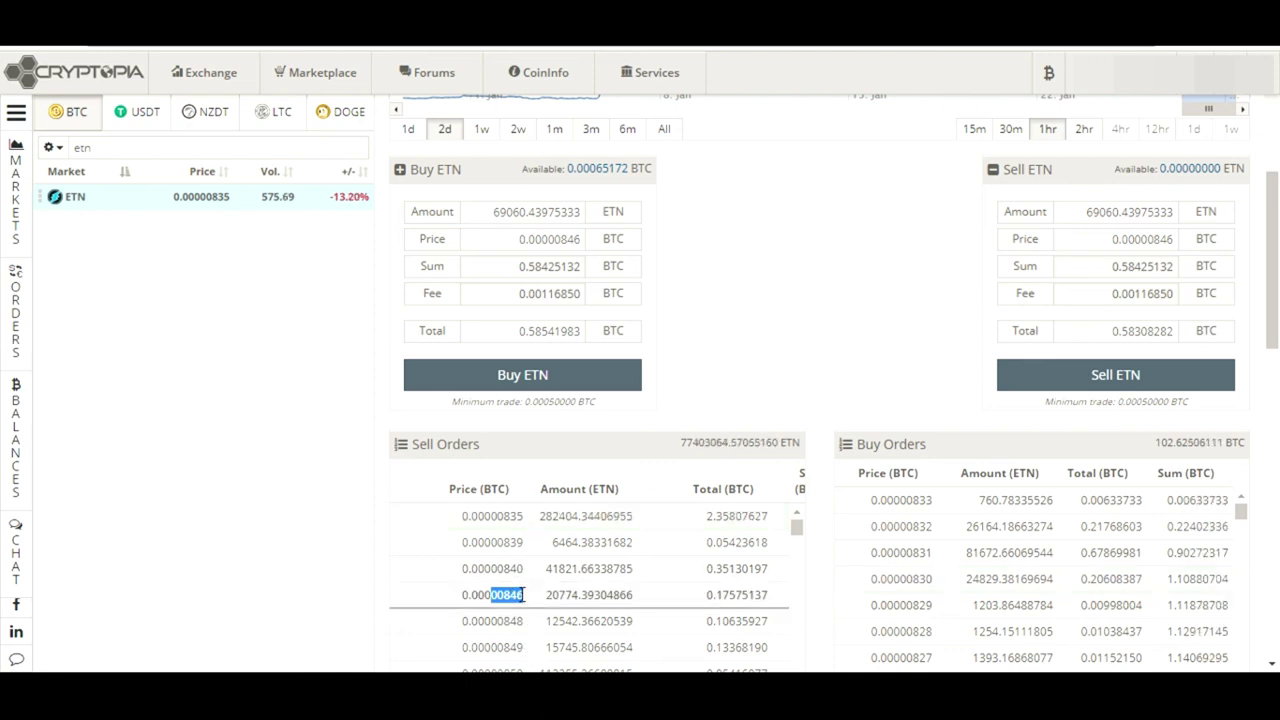
# Compare filling the forms from the 0.00000835 sell order and the 0.00000833 top buy order
pyautogui.click(531, 477)
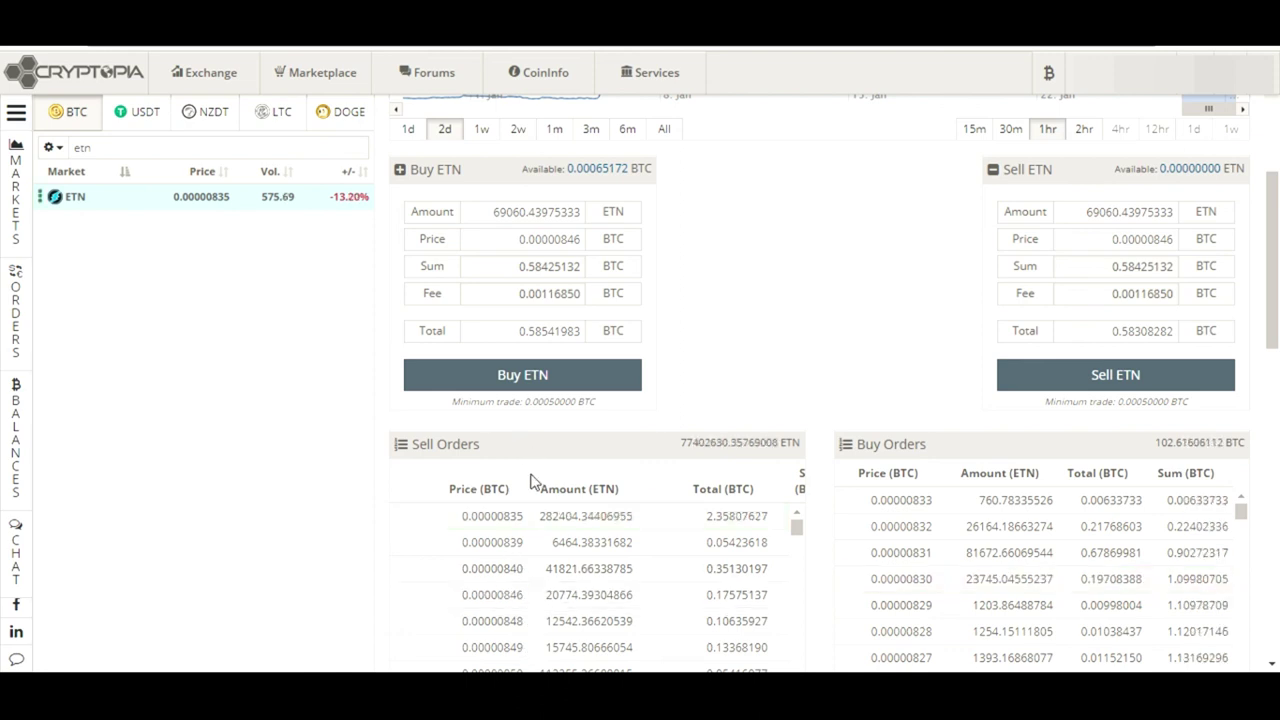
pyautogui.moveTo(497, 516); pyautogui.dragTo(523, 517)
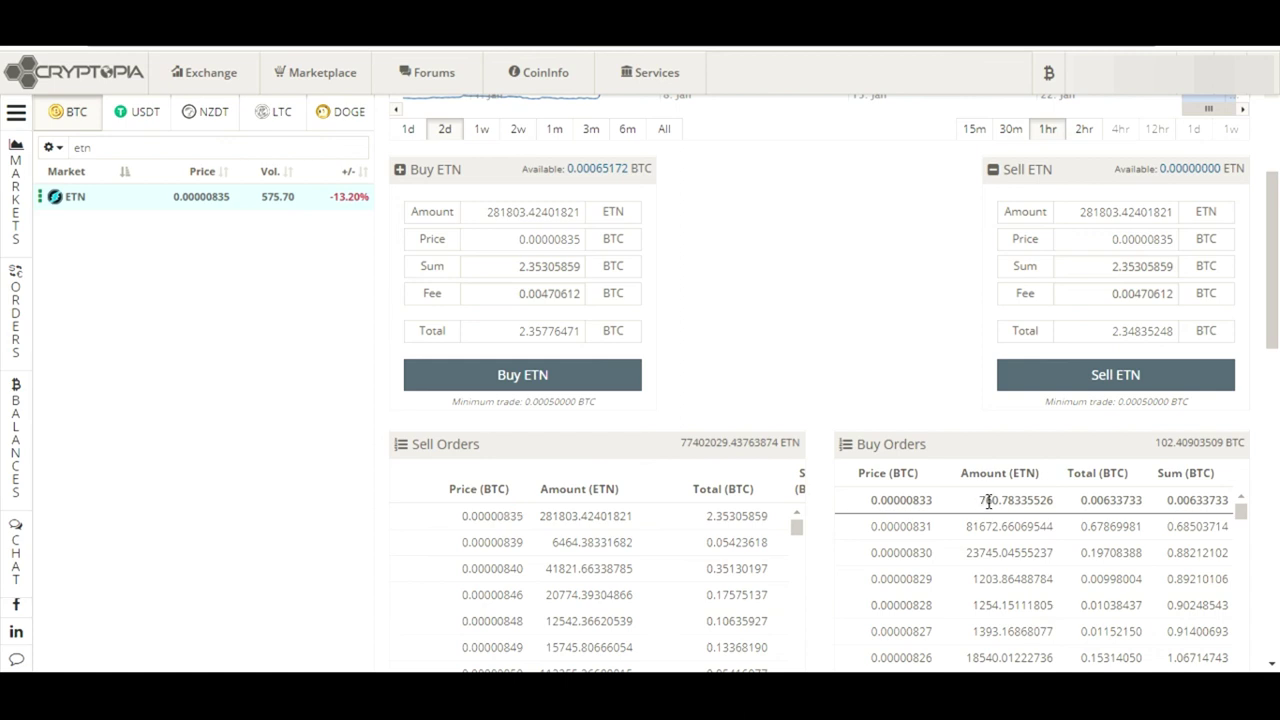
pyautogui.moveTo(1021, 500); pyautogui.dragTo(872, 506)
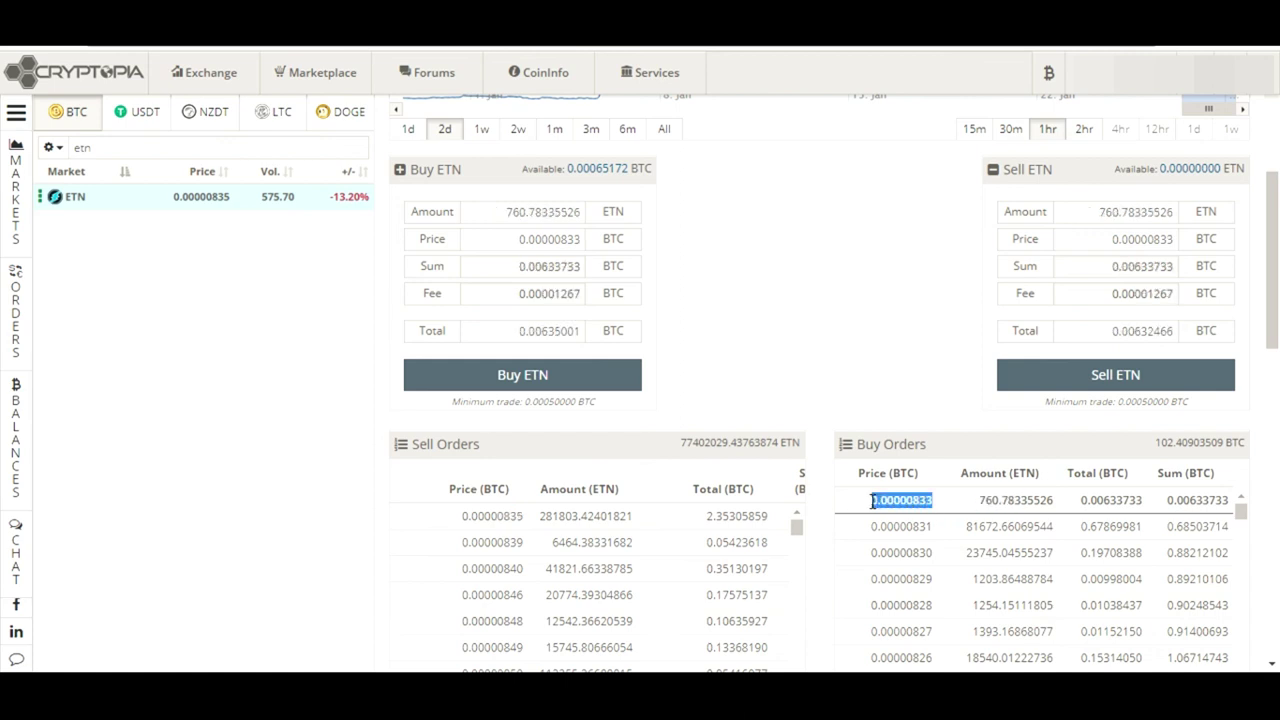
pyautogui.click(527, 520)
pyautogui.moveTo(527, 520); pyautogui.dragTo(465, 516)
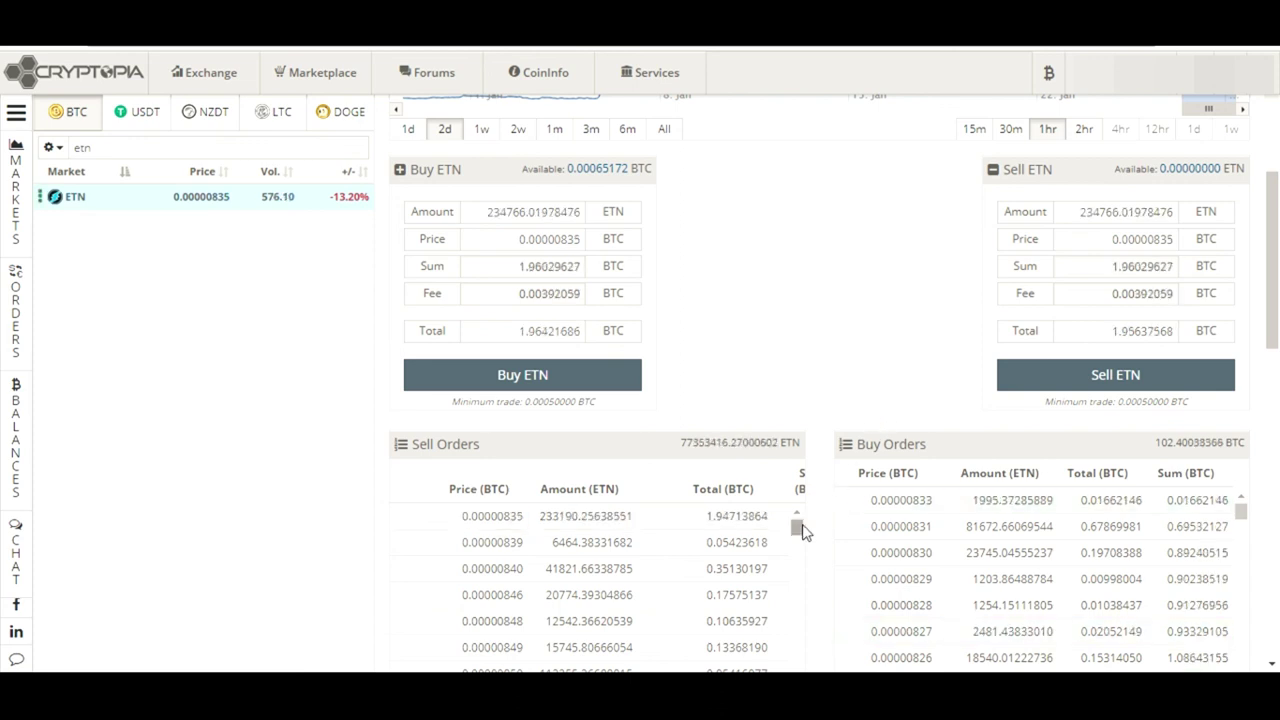
# Settle the forms on the 700 ETN sell order at 0.00000835 BTC, total 0.00585669 BTC
pyautogui.scroll(-8, 801, 530)
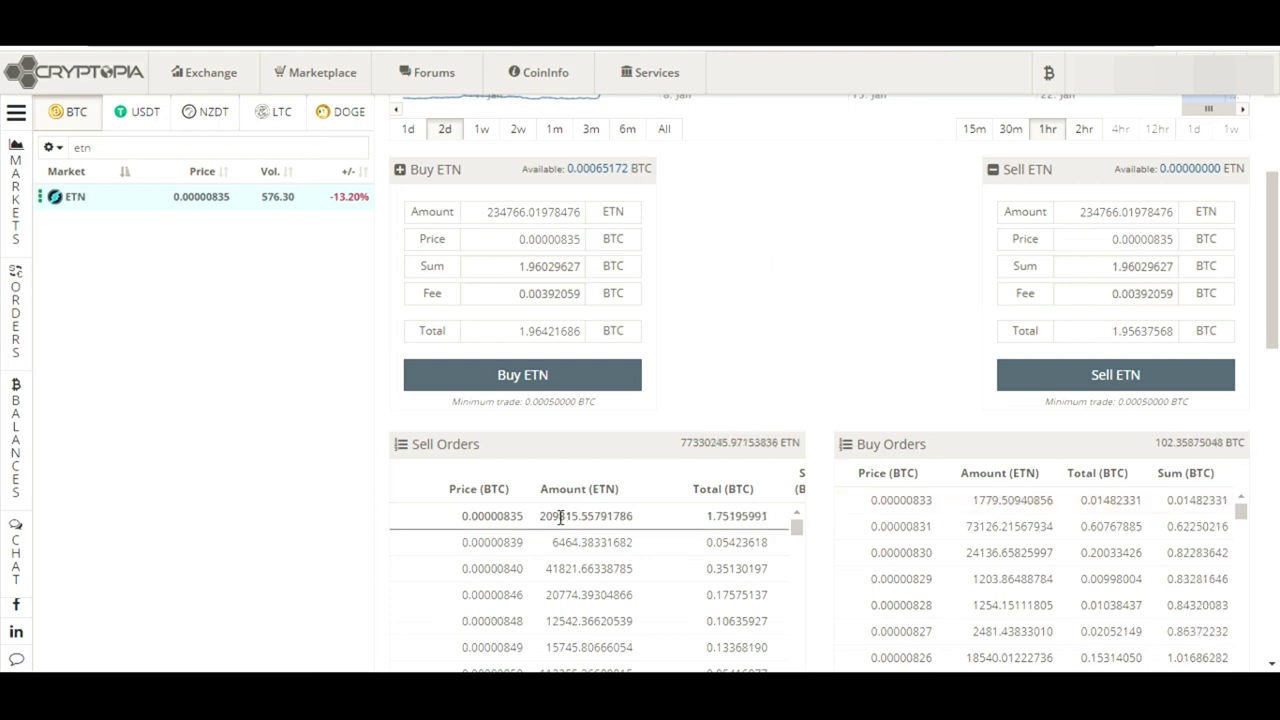
pyautogui.click(506, 516)
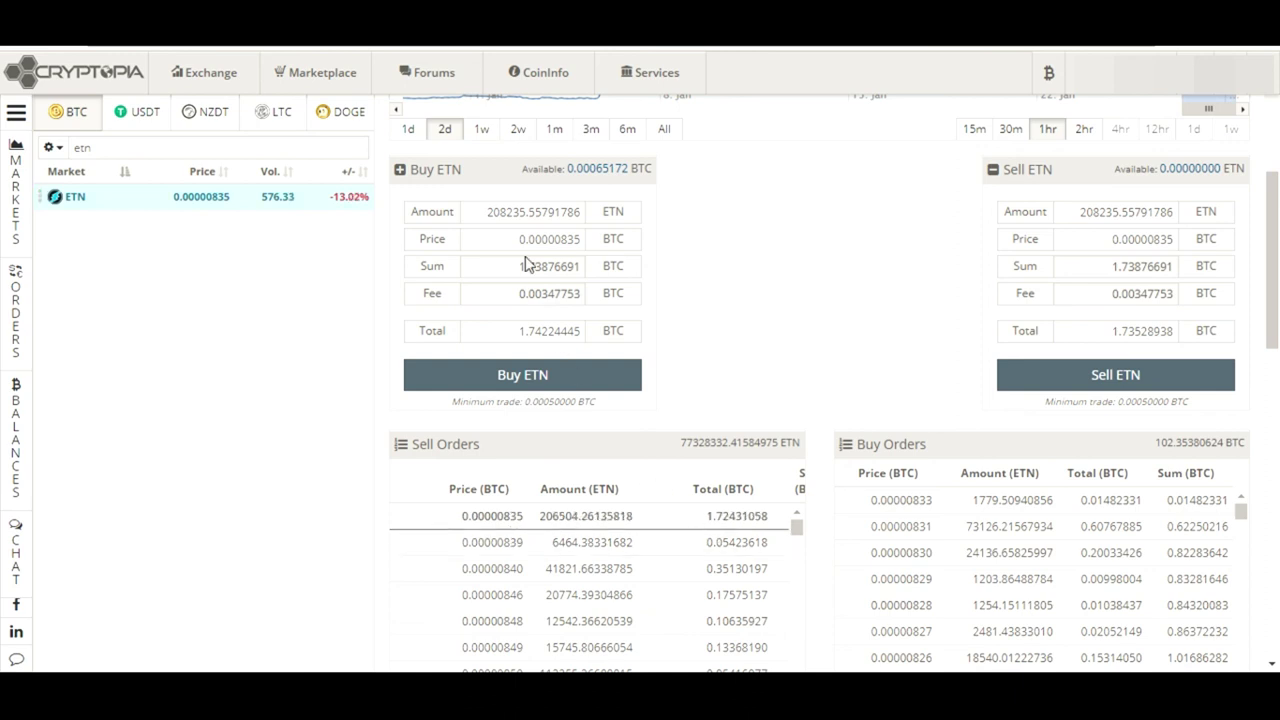
pyautogui.click(575, 546)
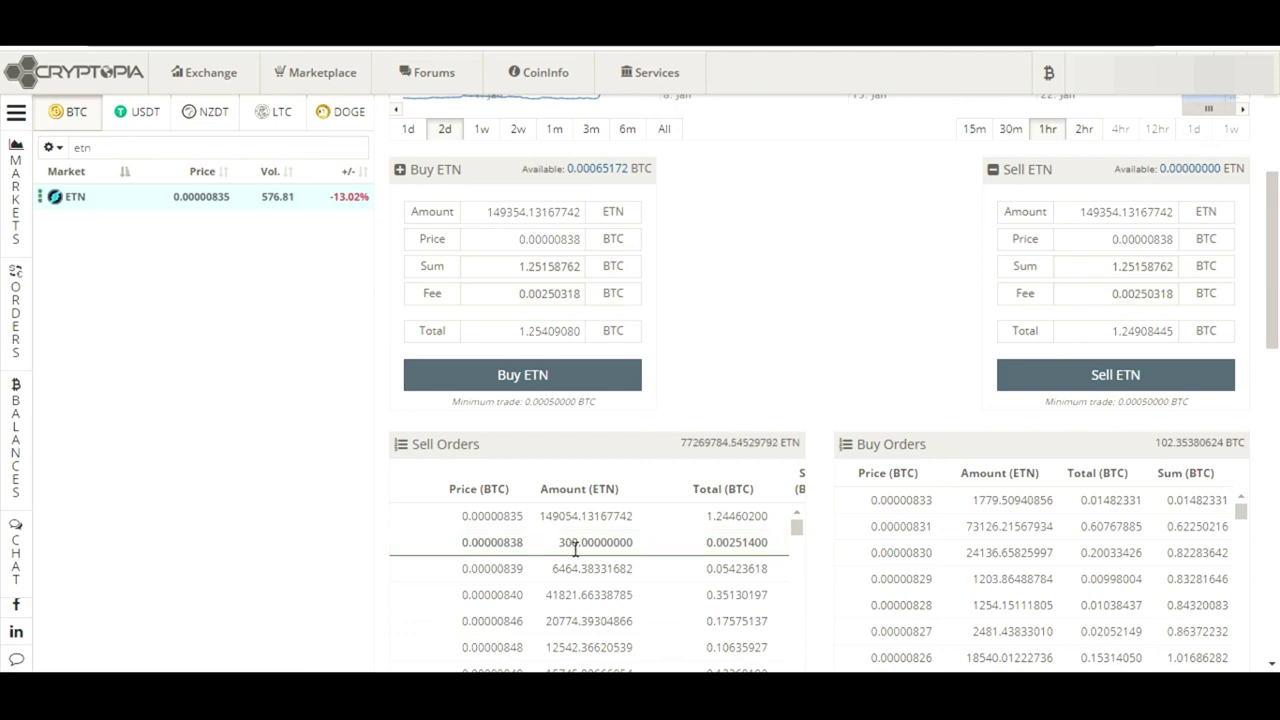
pyautogui.click(555, 545)
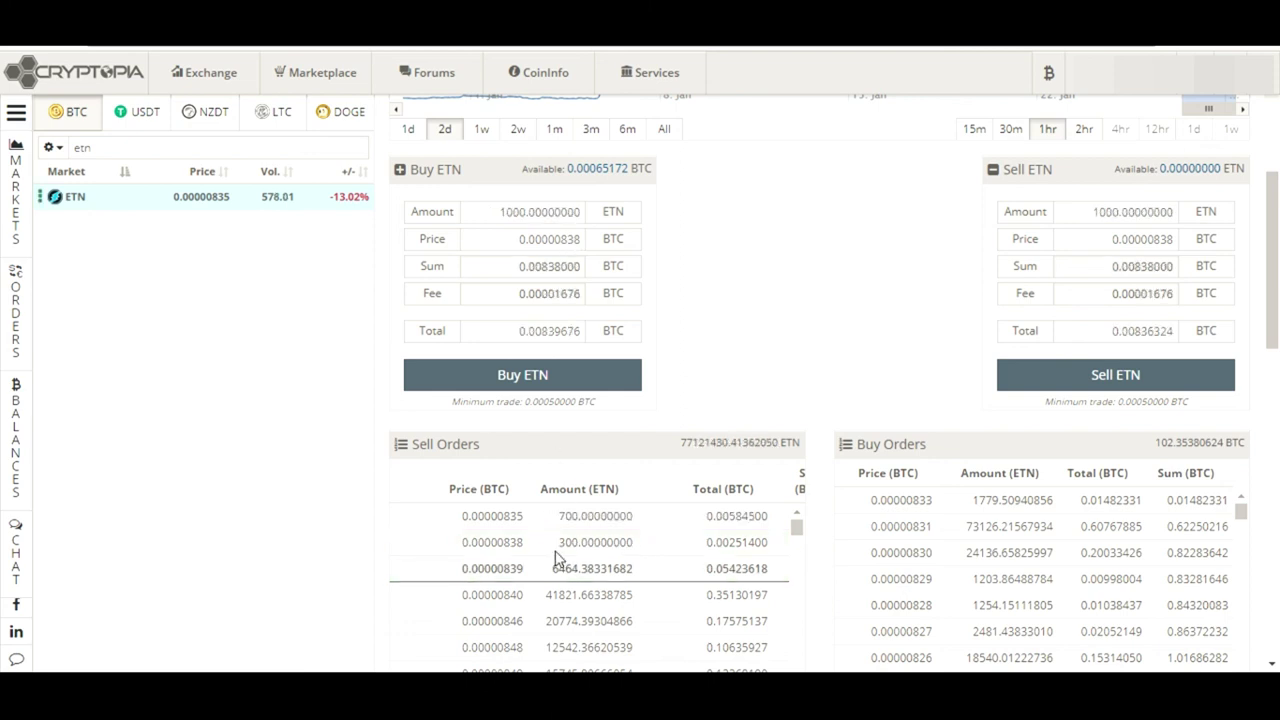
pyautogui.click(510, 518)
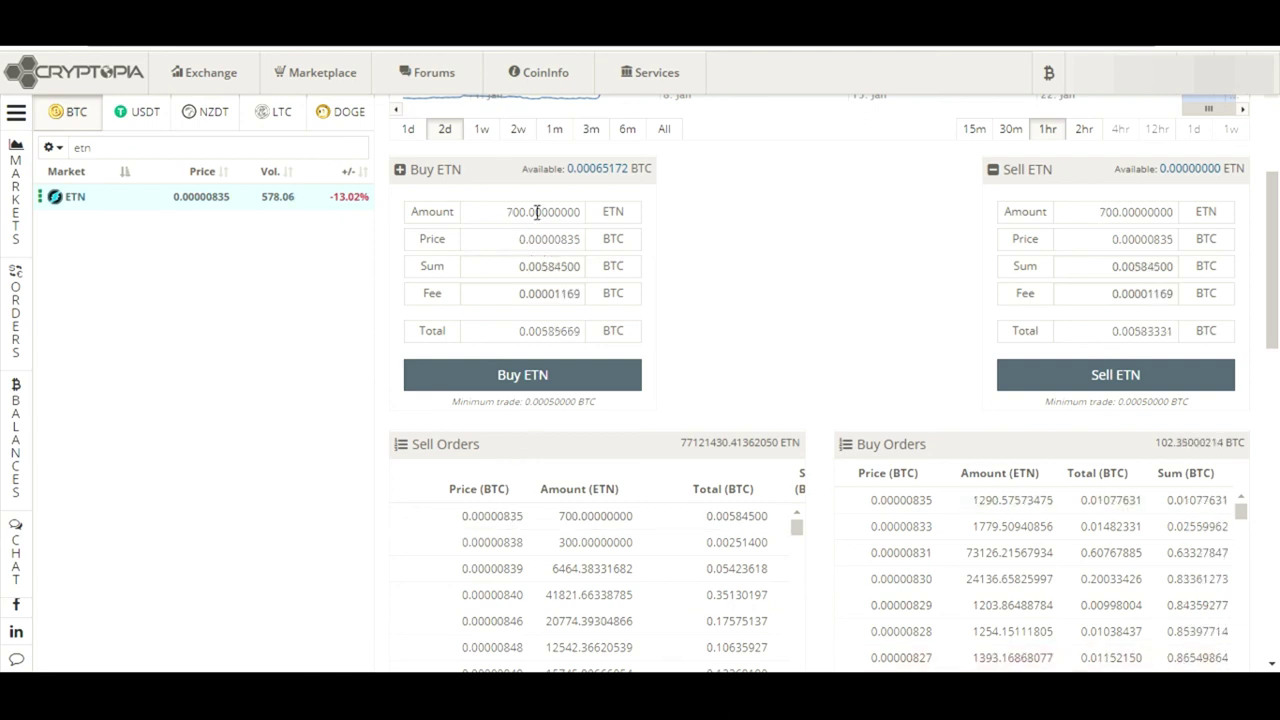
# Fill Buy ETN with the full 0.00065172 BTC balance (77.89451038 ETN) and check price, sum, fee, total
pyautogui.click(604, 171)
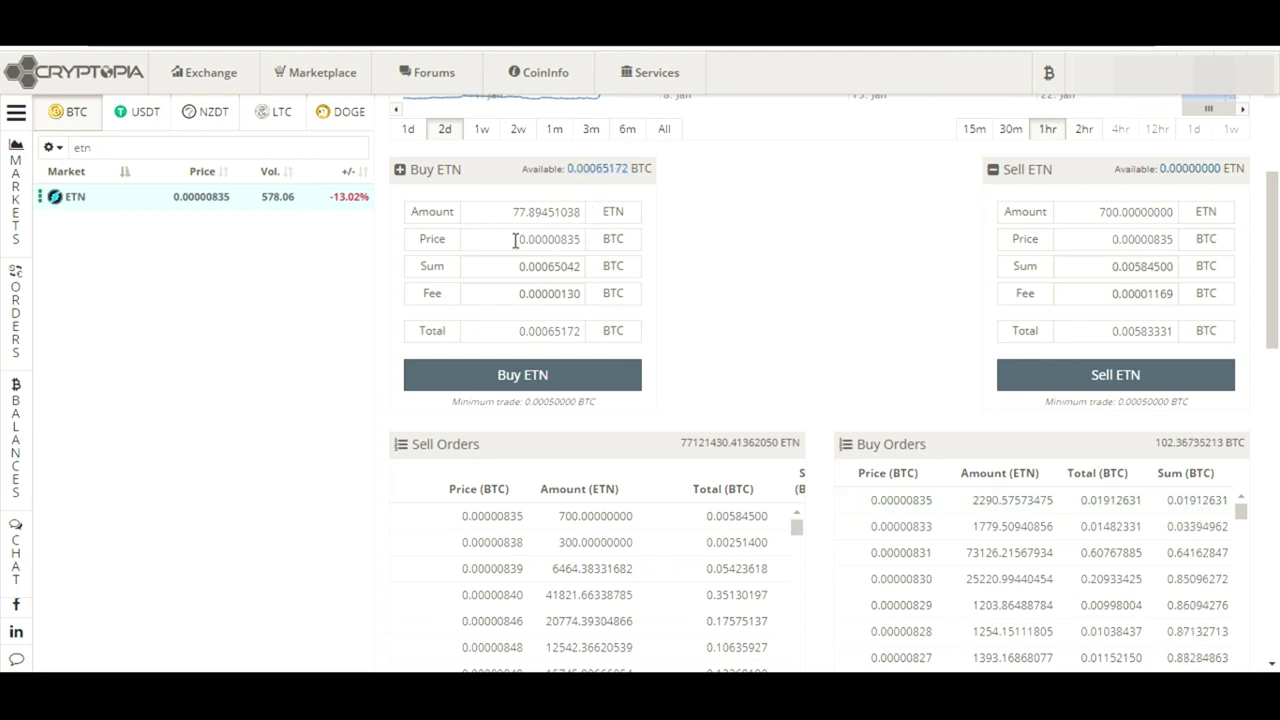
pyautogui.moveTo(514, 240); pyautogui.dragTo(614, 243)
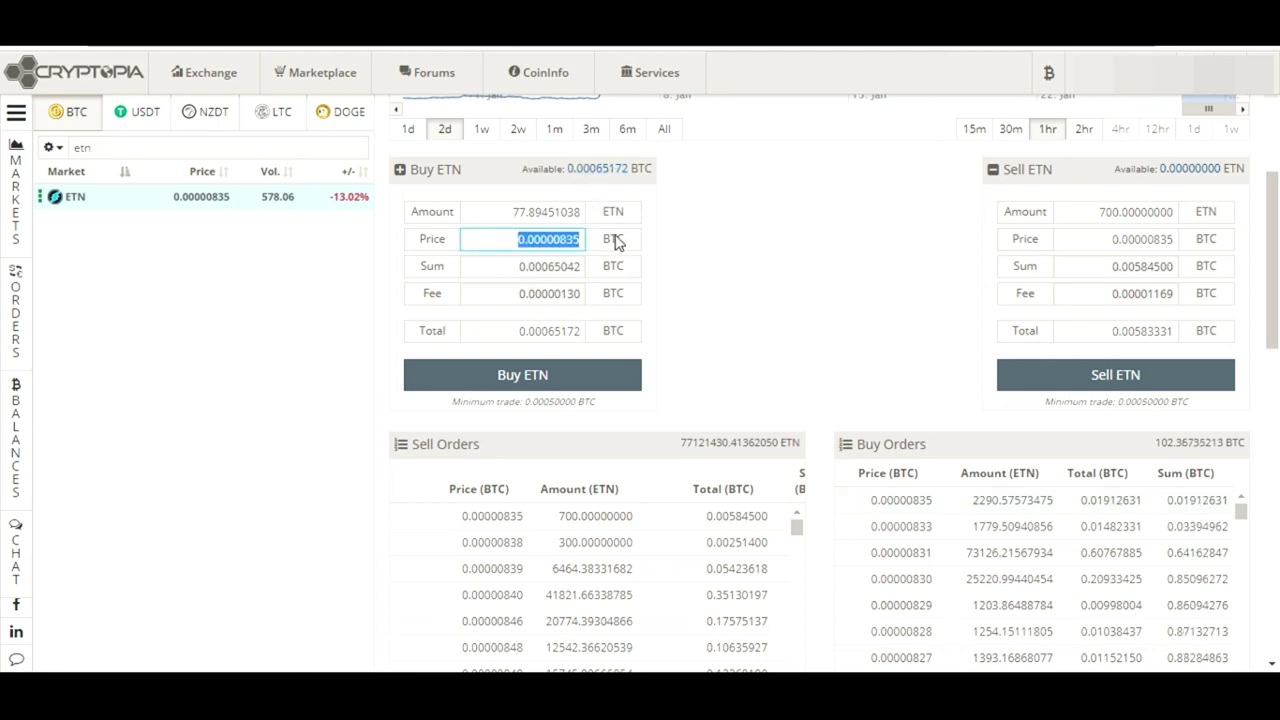
pyautogui.click(682, 268)
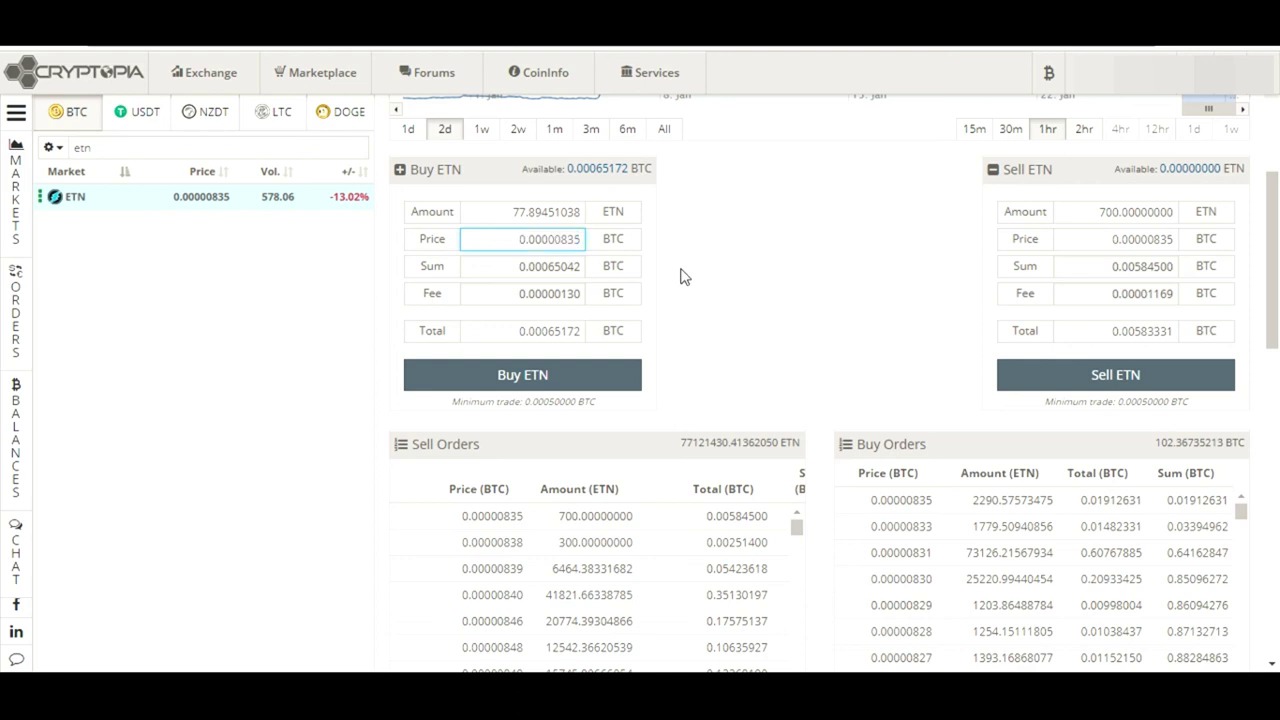
pyautogui.moveTo(518, 266); pyautogui.dragTo(604, 283)
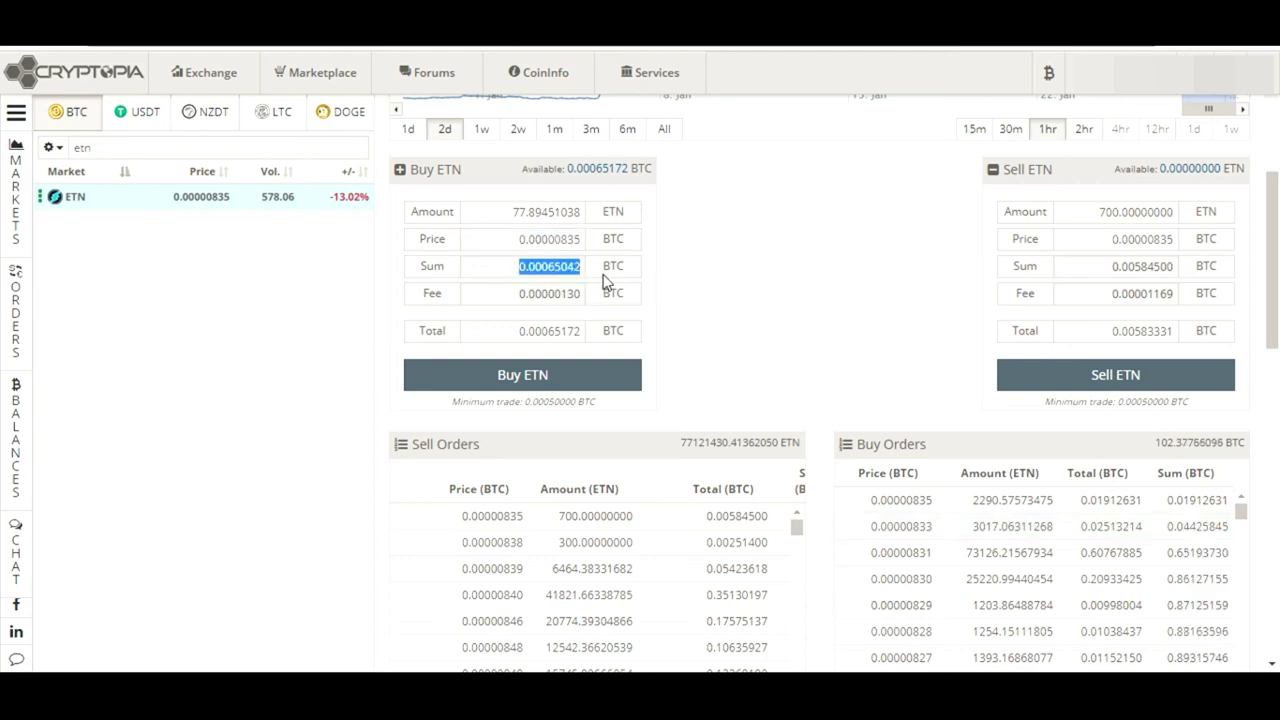
pyautogui.moveTo(517, 294); pyautogui.dragTo(588, 310)
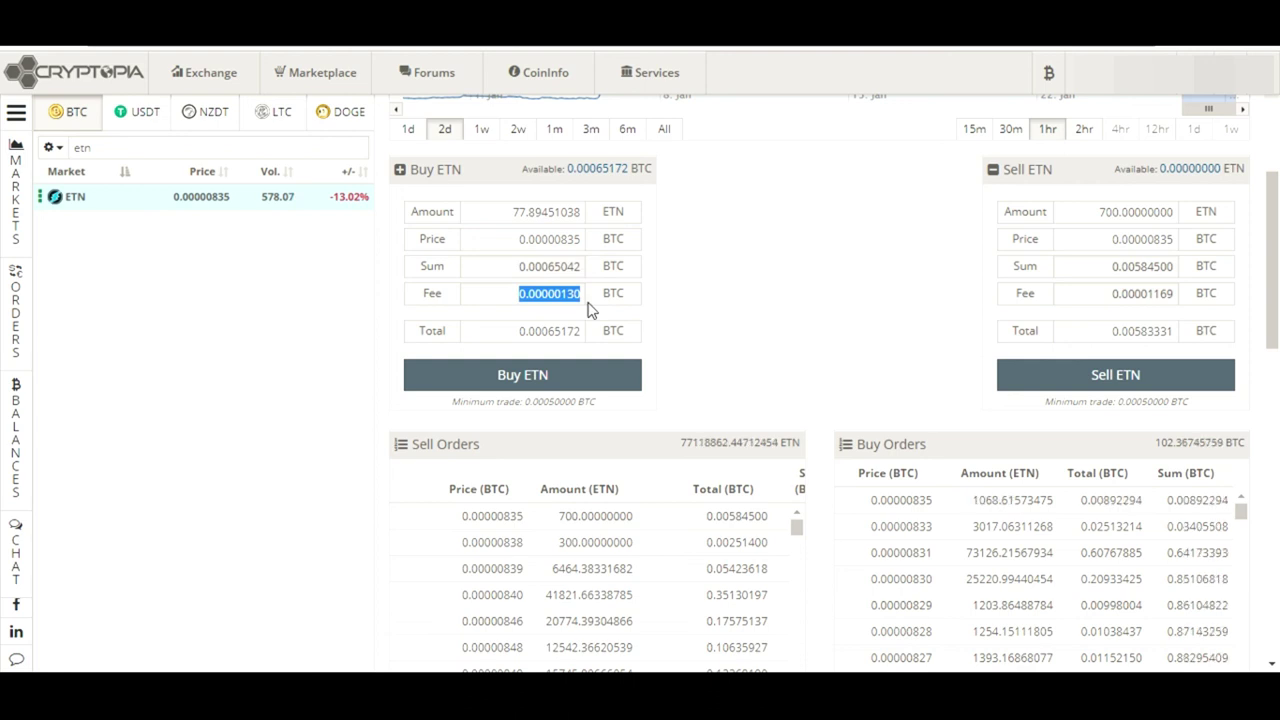
pyautogui.moveTo(517, 331); pyautogui.dragTo(643, 343)
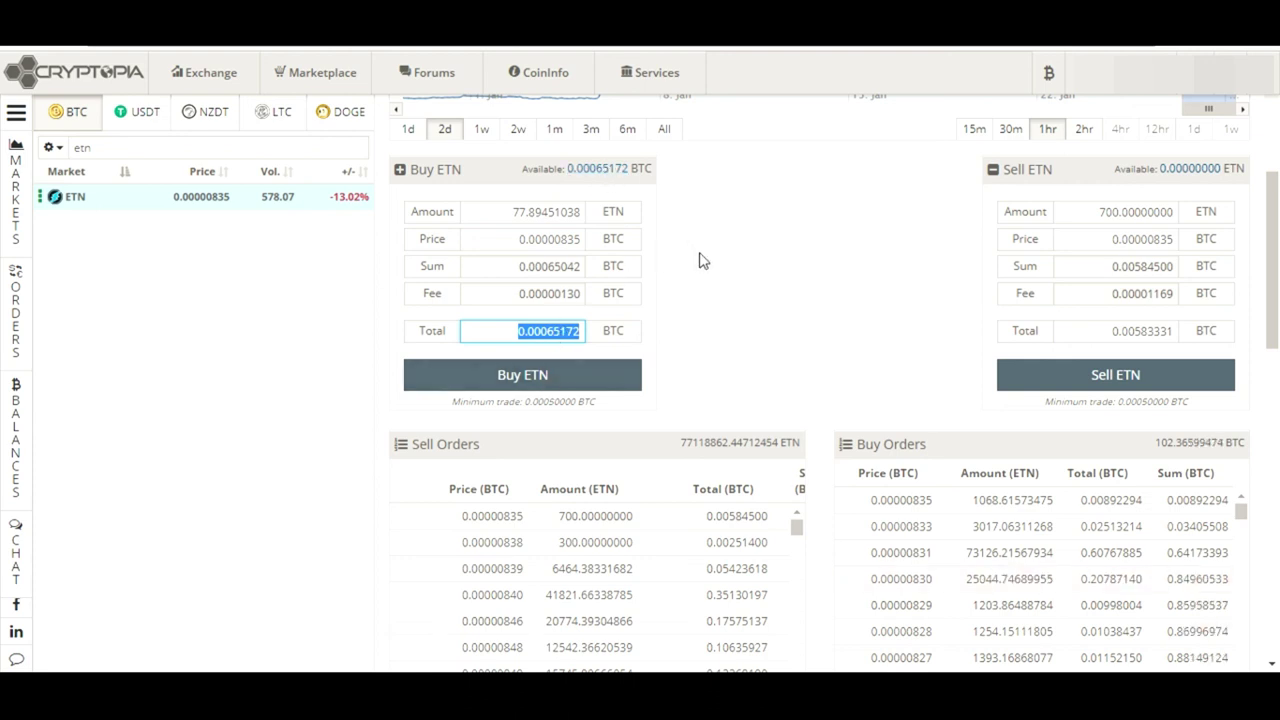
pyautogui.click(560, 330)
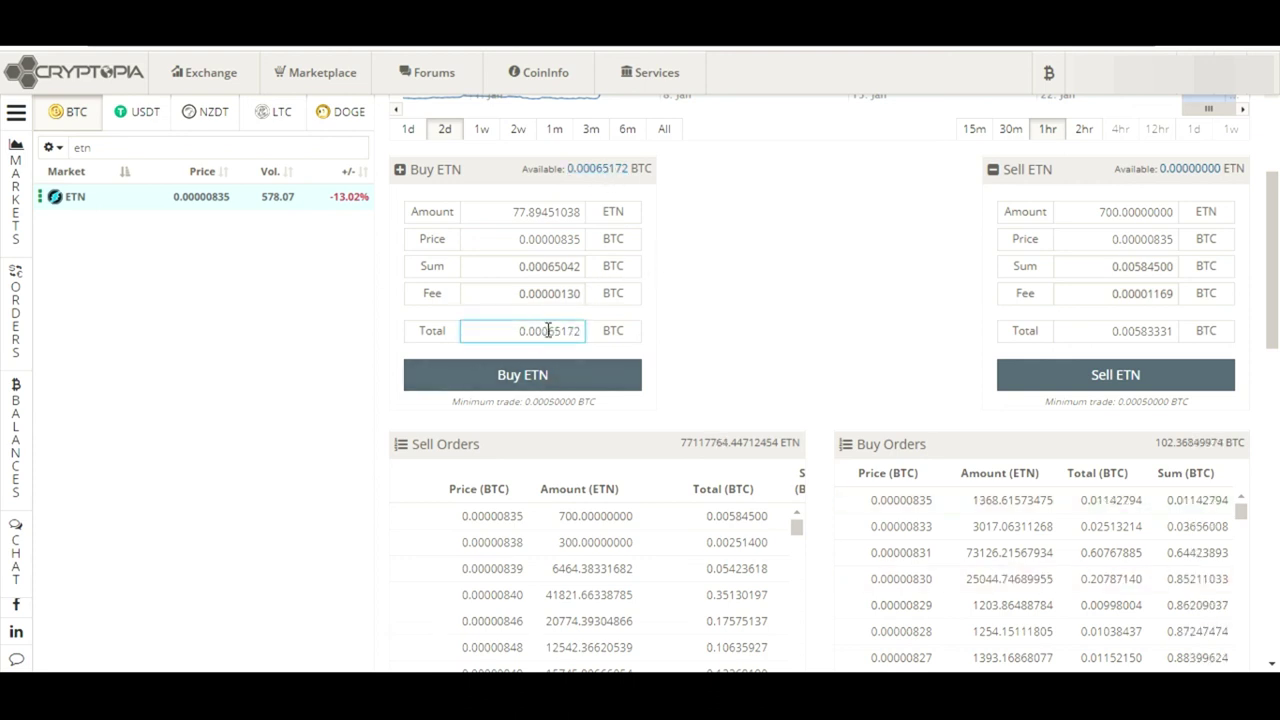
pyautogui.moveTo(548, 331); pyautogui.dragTo(604, 335)
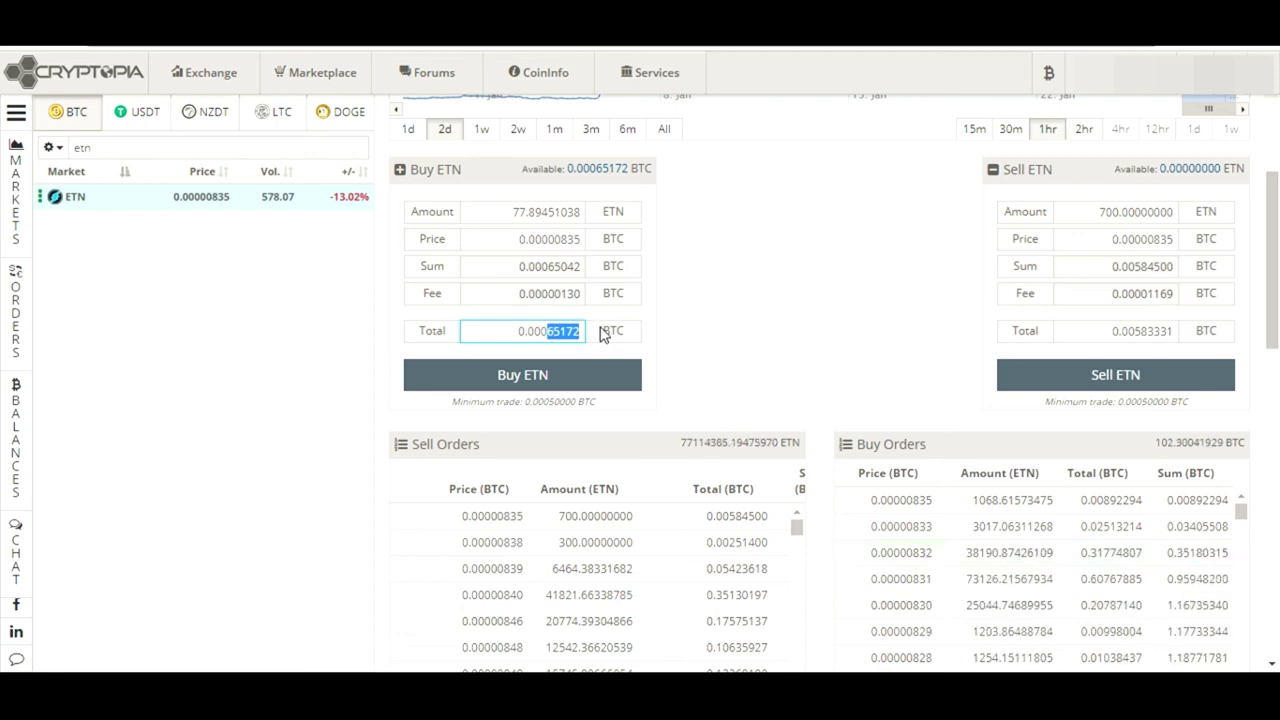
# Enter 5000 in the buy form and inspect the minimum trade amount
pyautogui.write('5000')
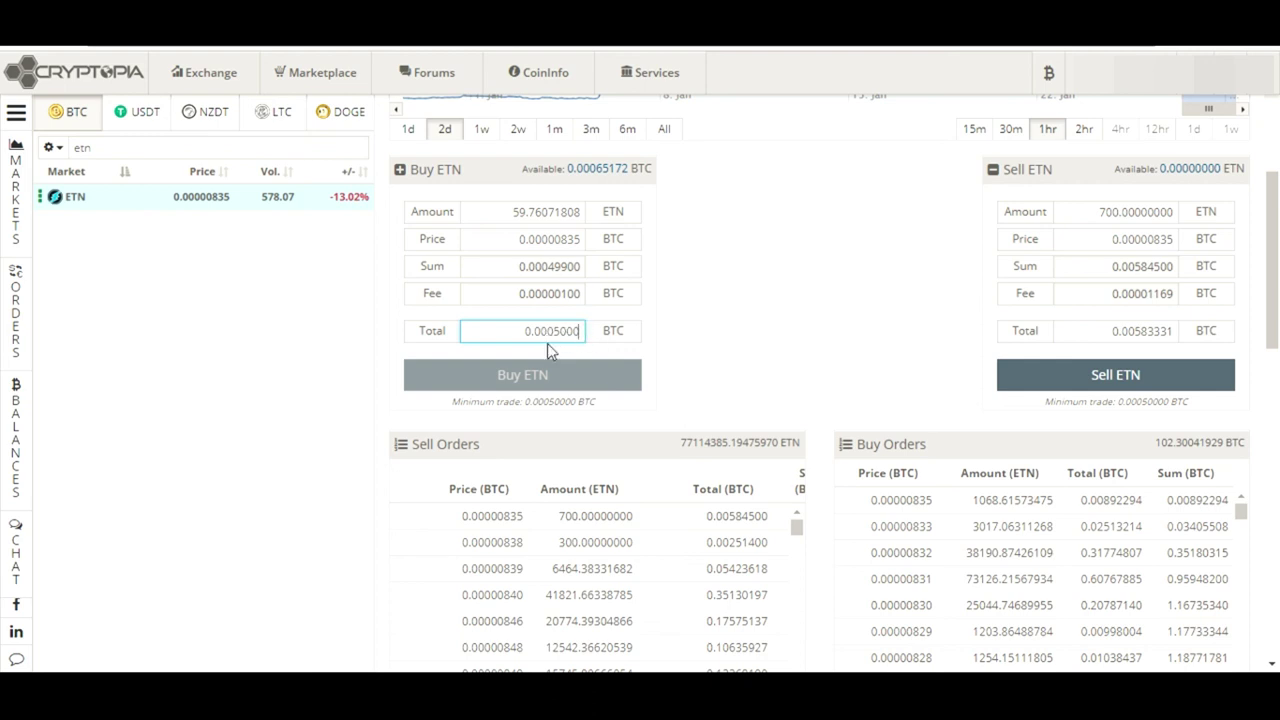
pyautogui.click(529, 401)
pyautogui.moveTo(533, 401); pyautogui.dragTo(577, 401)
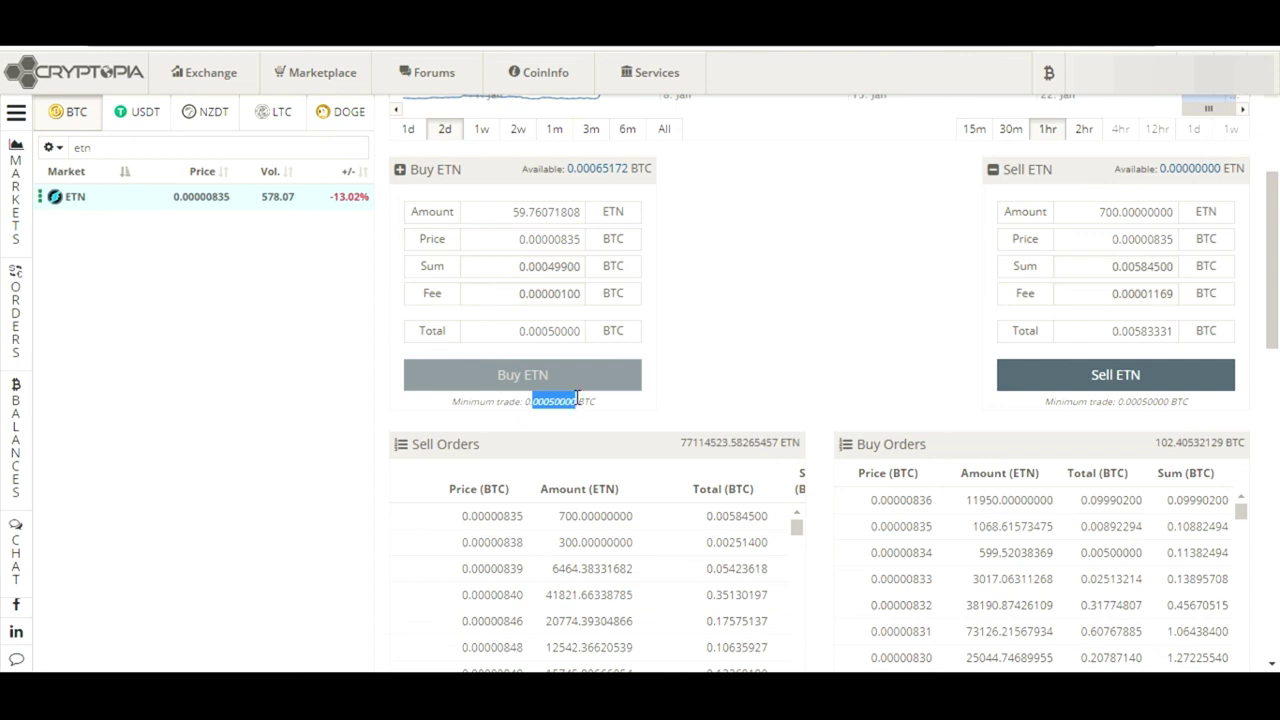
pyautogui.click(531, 400)
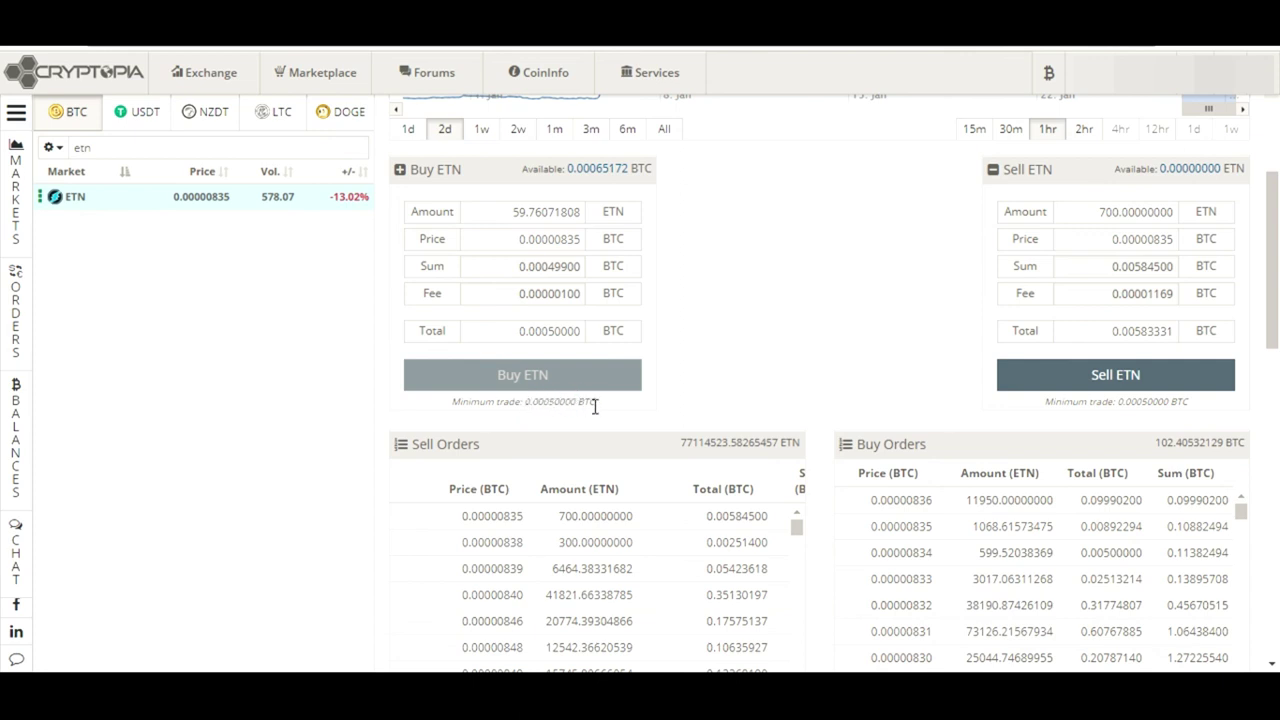
pyautogui.moveTo(592, 402); pyautogui.dragTo(523, 402)
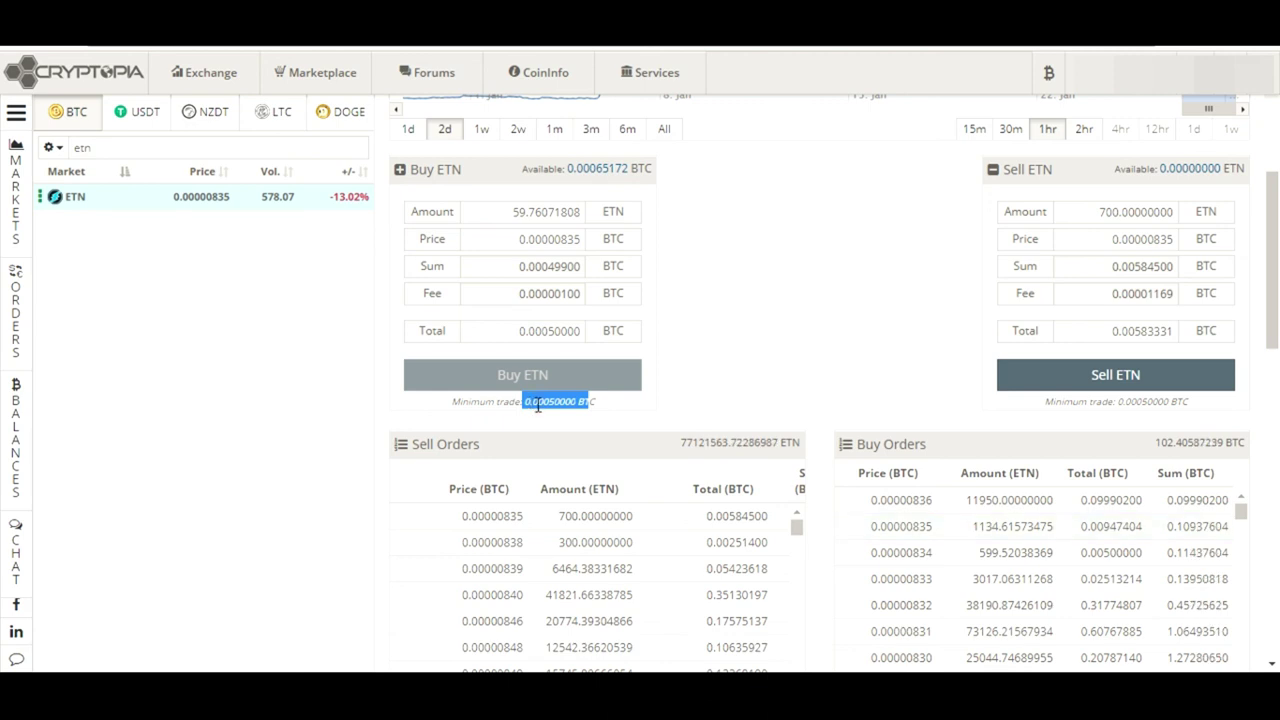
# Confirm the 0.00050000 BTC minimum trade and refill the buy form with the full 0.00065172 BTC balance
pyautogui.doubleClick(537, 402)
pyautogui.click(537, 403)
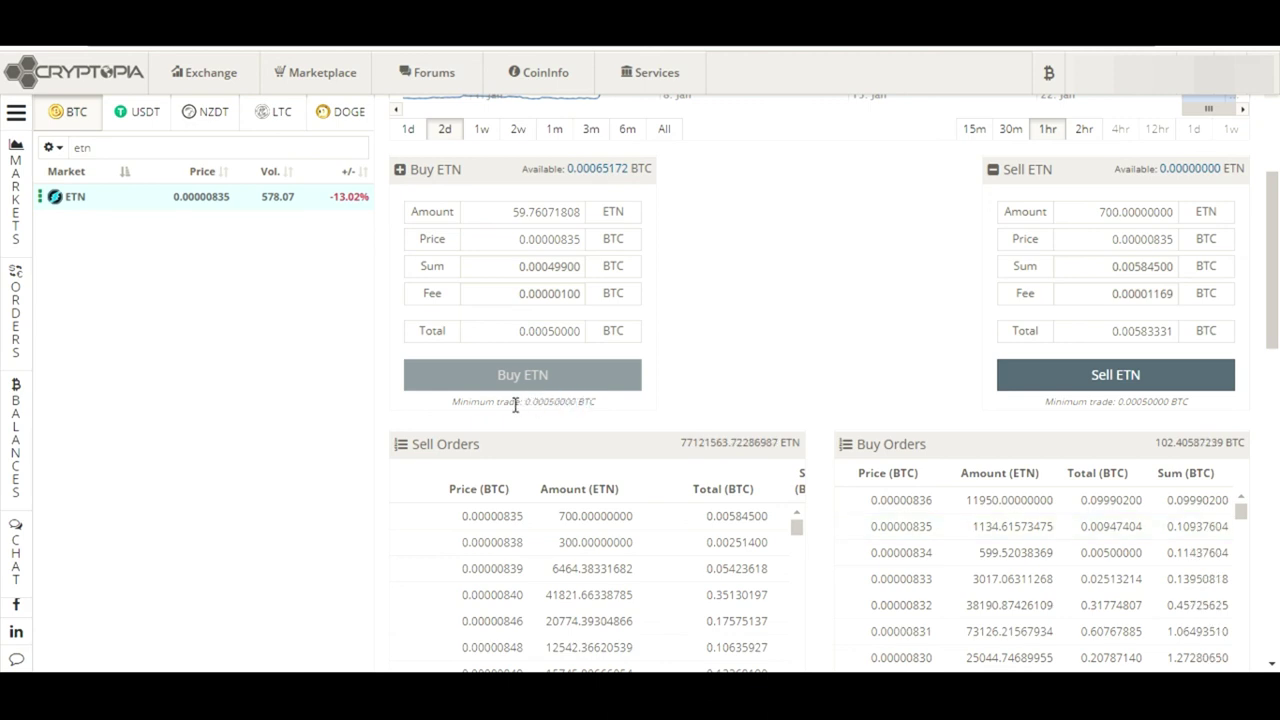
pyautogui.moveTo(527, 402); pyautogui.dragTo(594, 414)
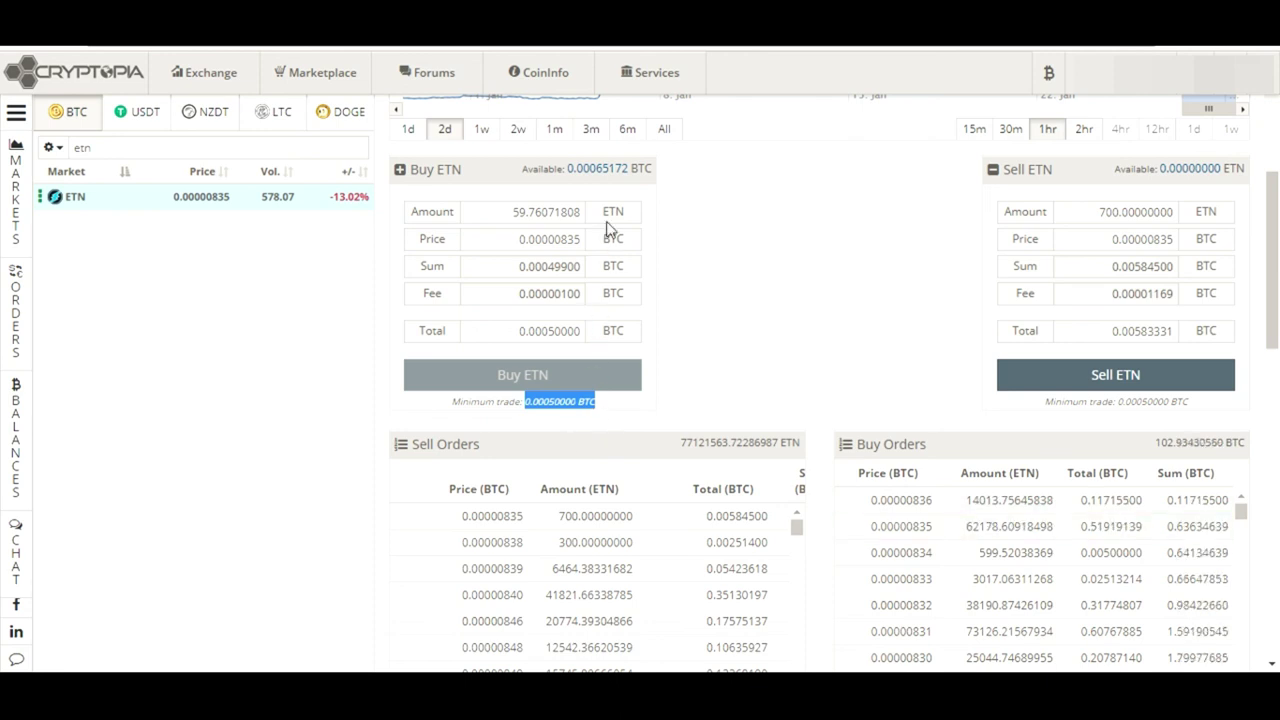
pyautogui.click(716, 220)
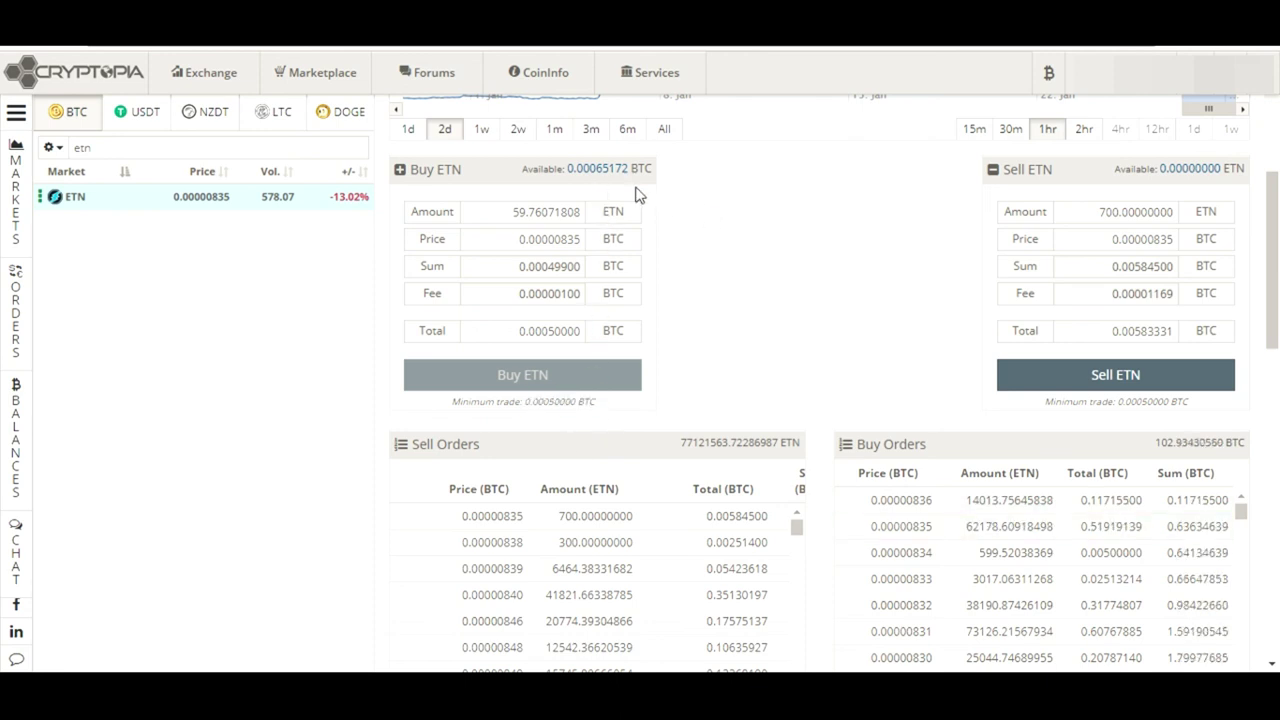
pyautogui.click(600, 170)
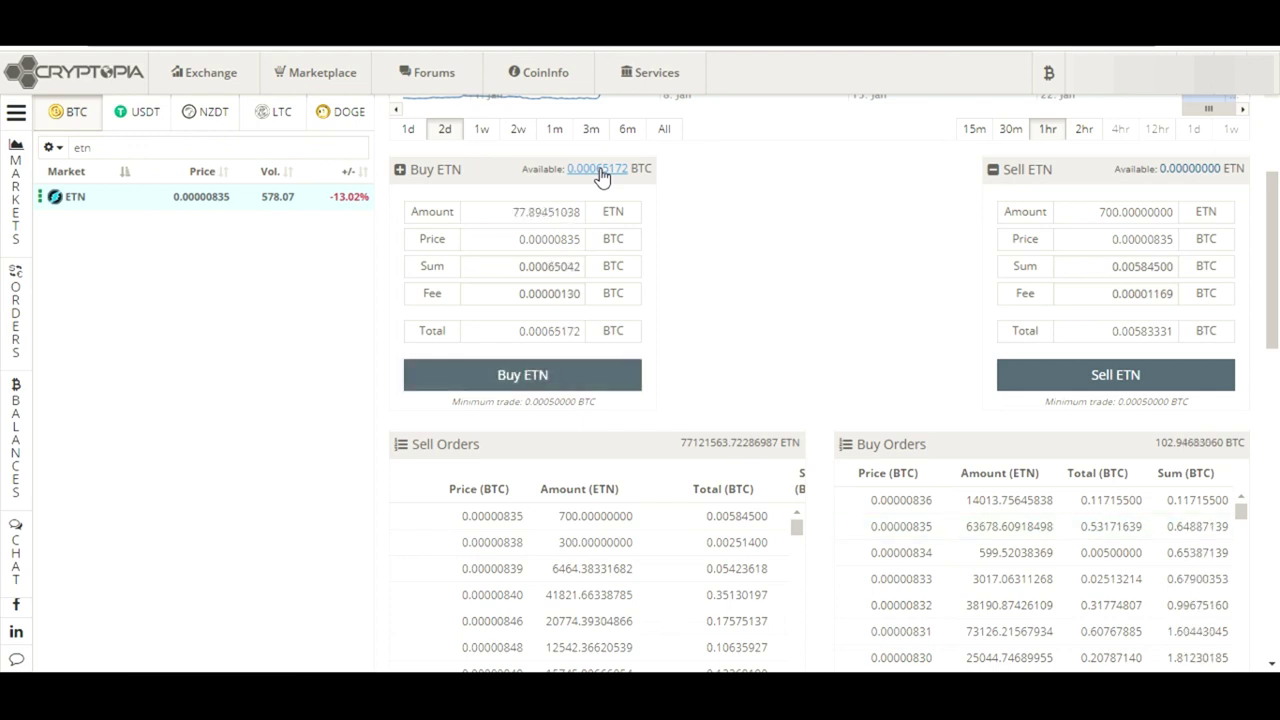
# Review the Buy ETN form's 0.00065172 BTC total, price and amount values
pyautogui.doubleClick(508, 331)
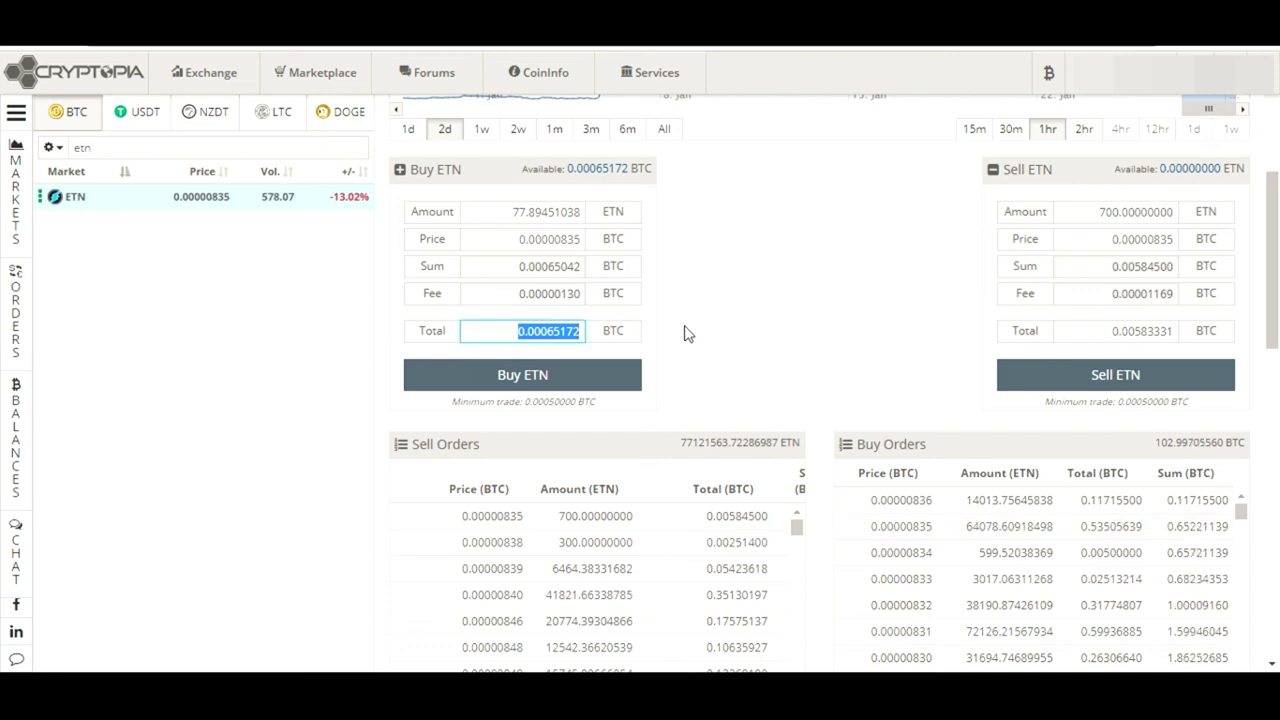
pyautogui.click(534, 334)
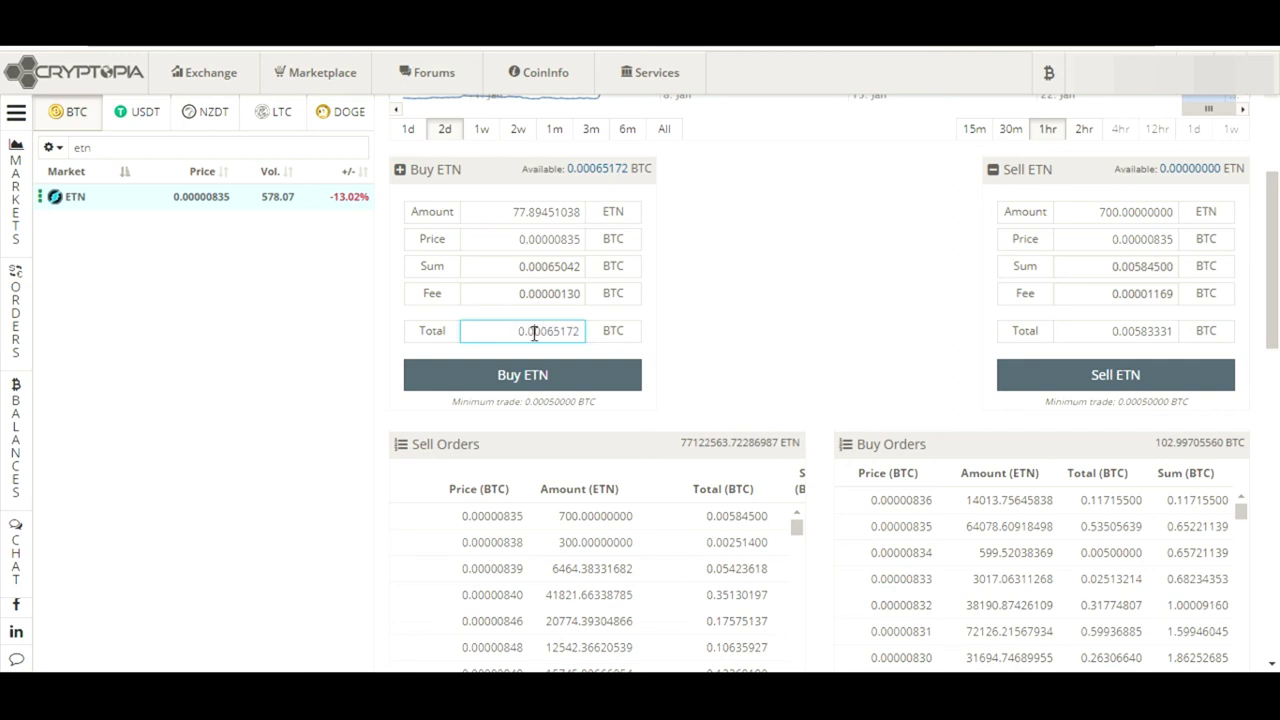
pyautogui.moveTo(506, 327); pyautogui.dragTo(636, 330)
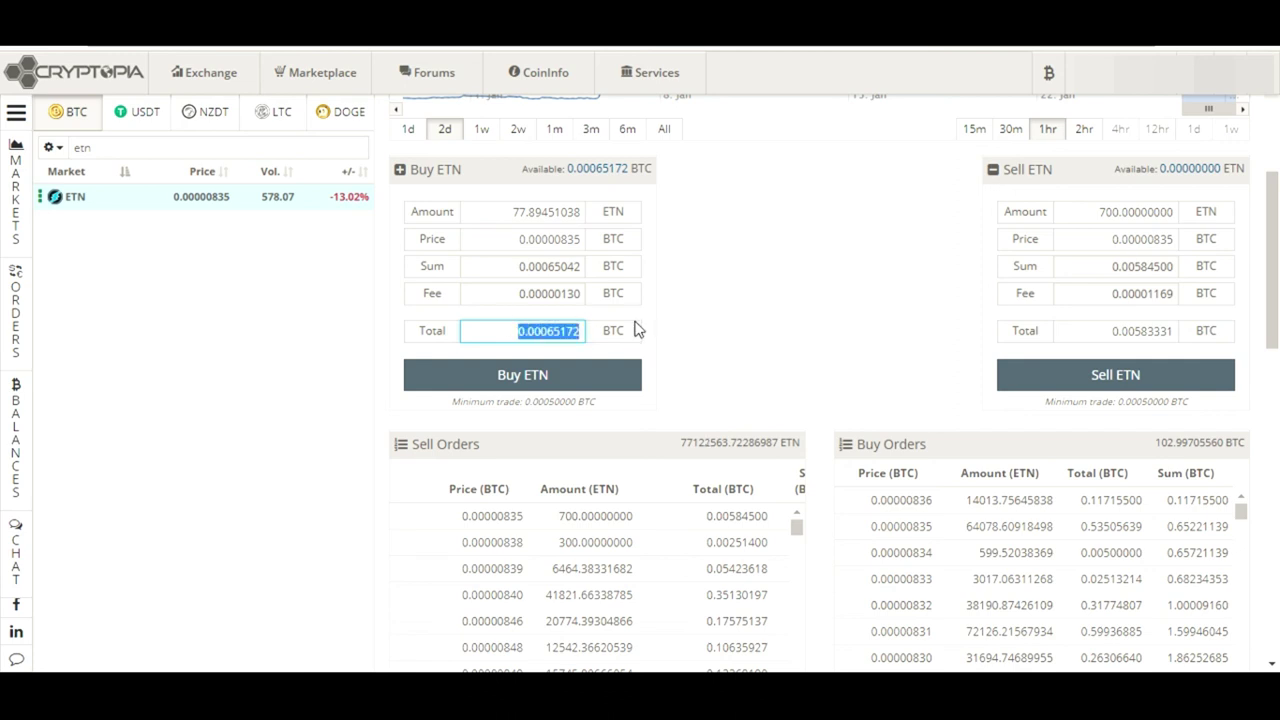
pyautogui.click(520, 238)
pyautogui.doubleClick(516, 234)
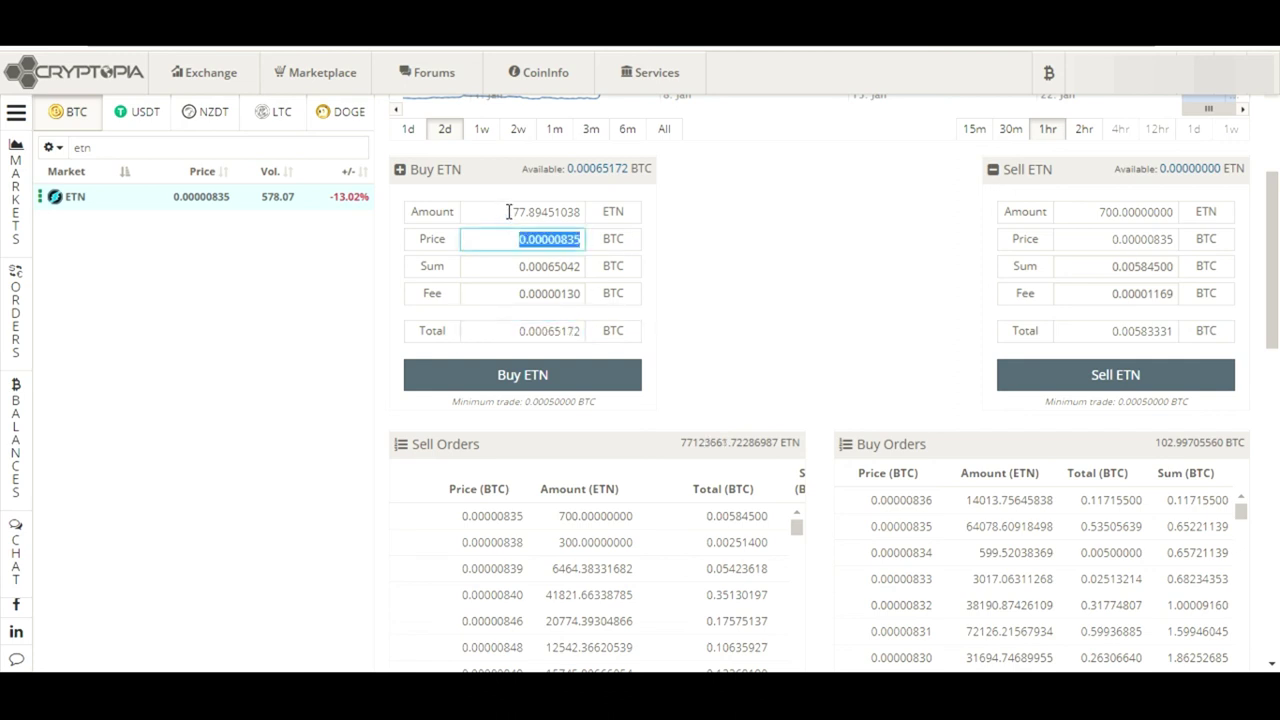
pyautogui.moveTo(509, 212); pyautogui.dragTo(584, 214)
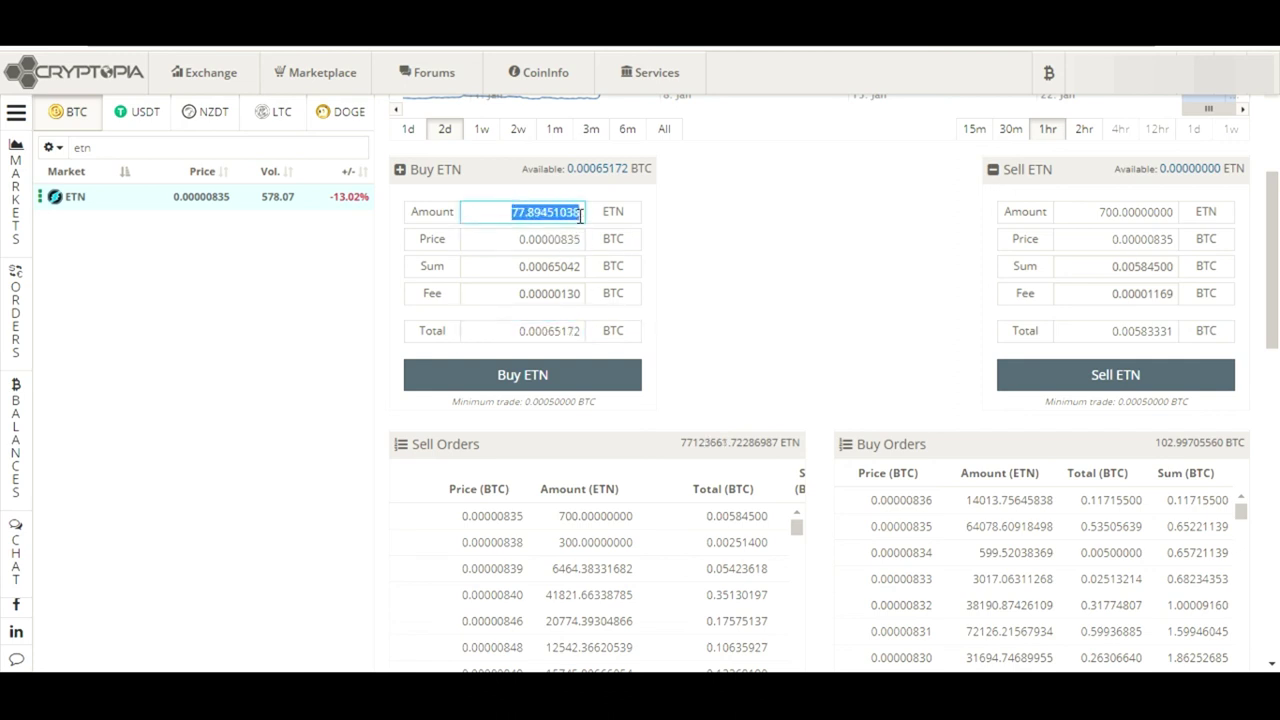
pyautogui.click(797, 260)
pyautogui.moveTo(512, 209); pyautogui.dragTo(606, 214)
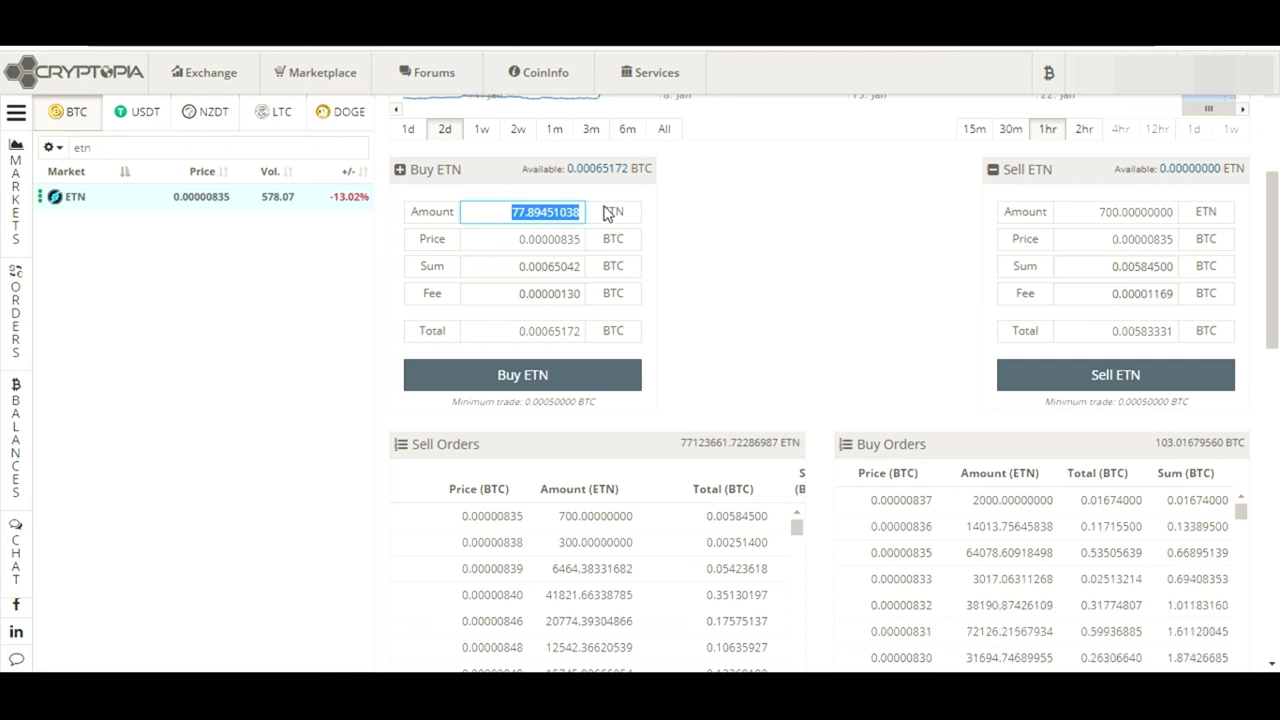
# Erase and restore the buy amount, recheck it, then load the cheapest sell order at 0.00000845
pyautogui.press('BackSpace')
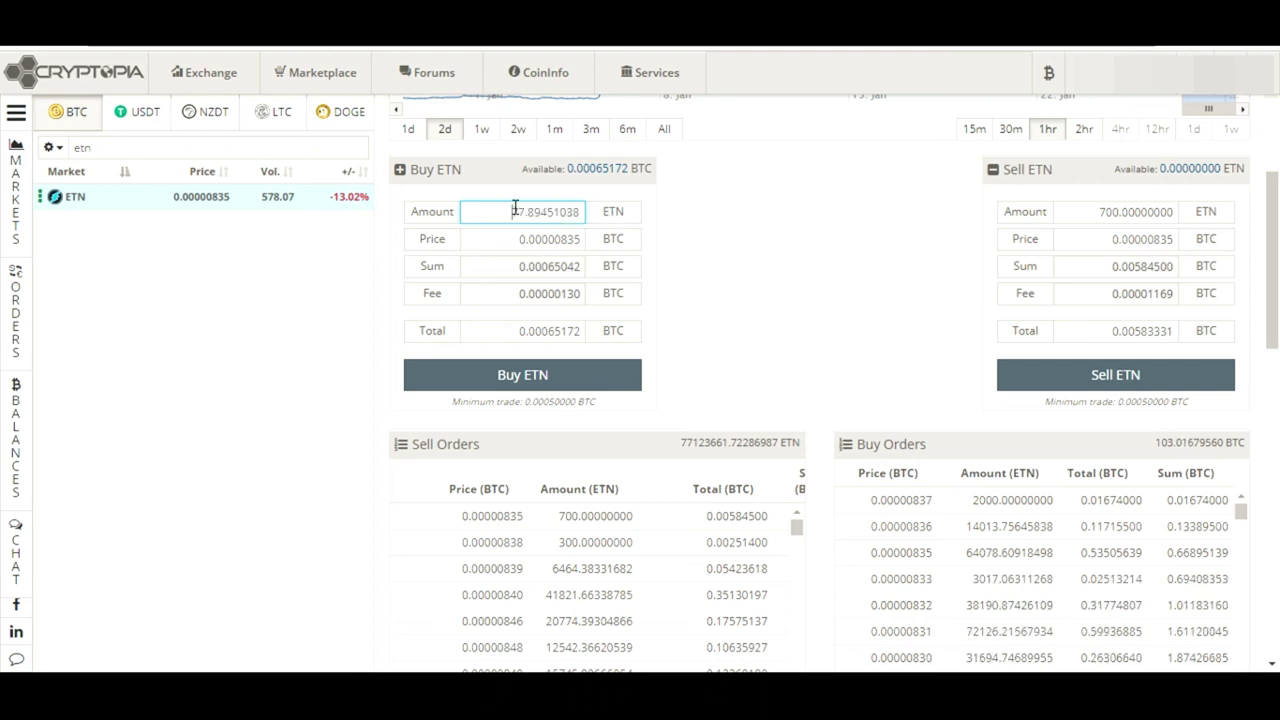
pyautogui.hotkey('ctrl', 'z')
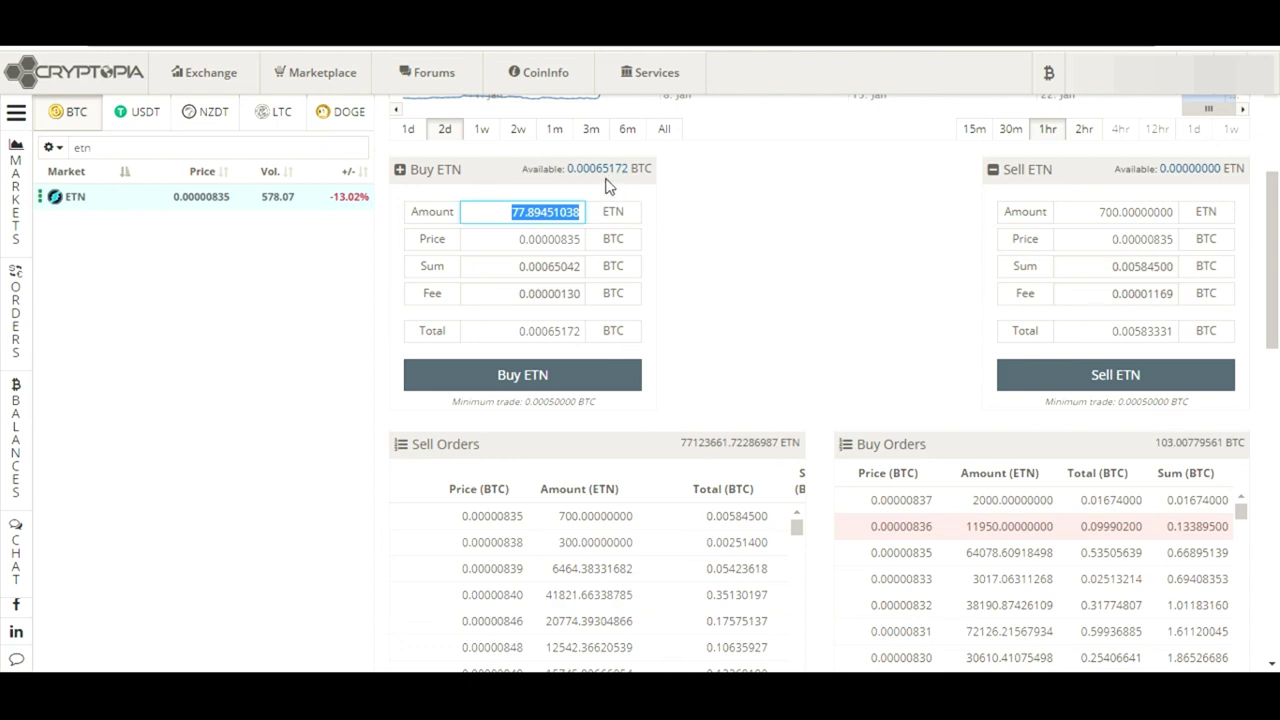
pyautogui.click(794, 297)
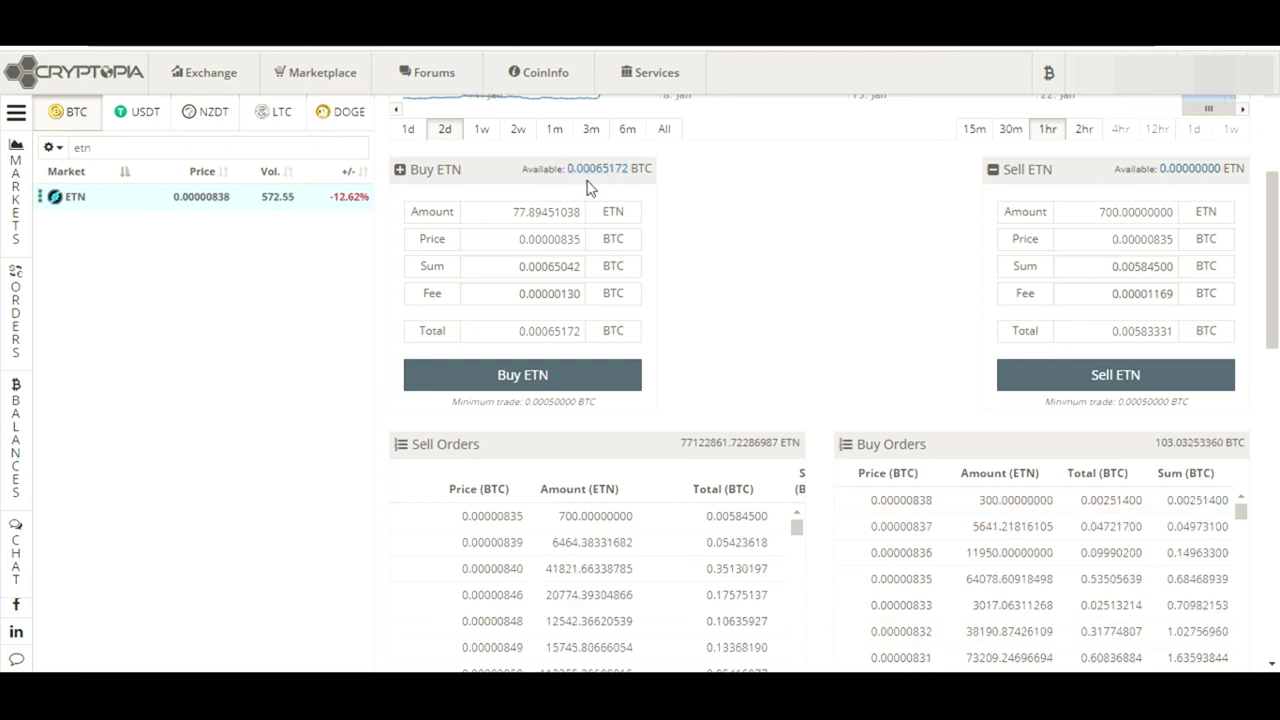
pyautogui.doubleClick(509, 211)
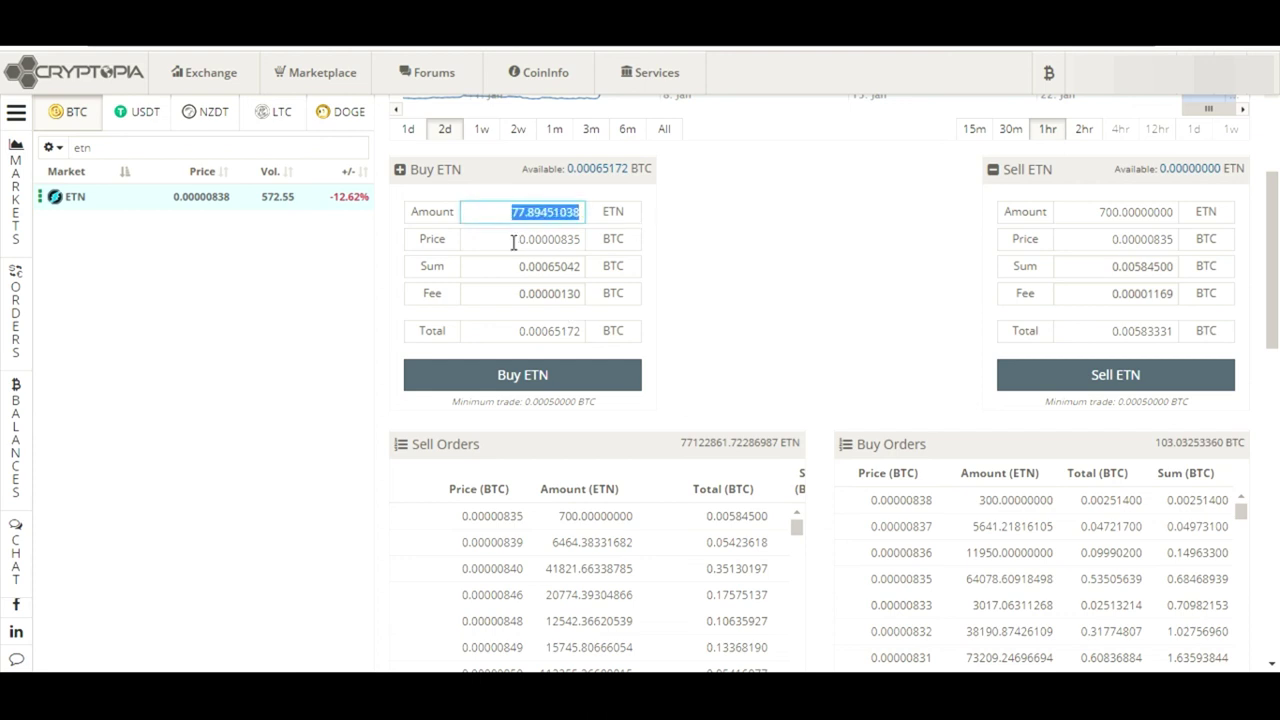
pyautogui.doubleClick(513, 241)
pyautogui.click(754, 277)
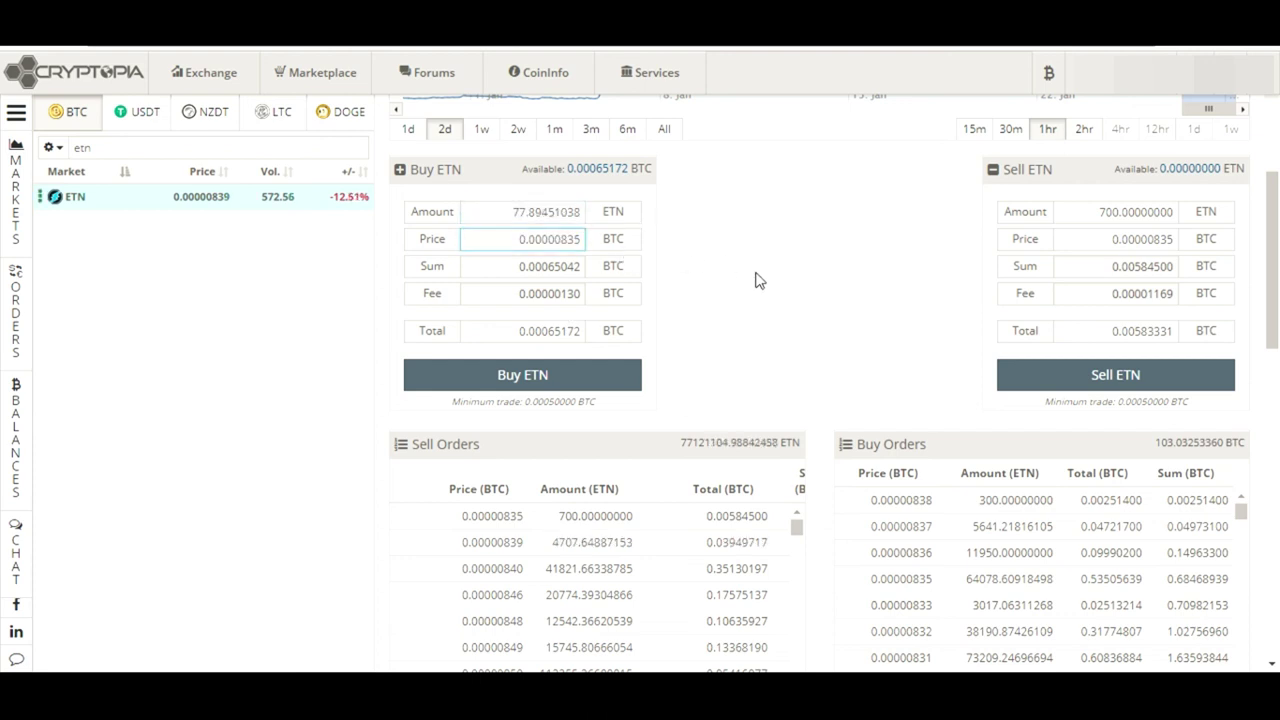
pyautogui.click(533, 518)
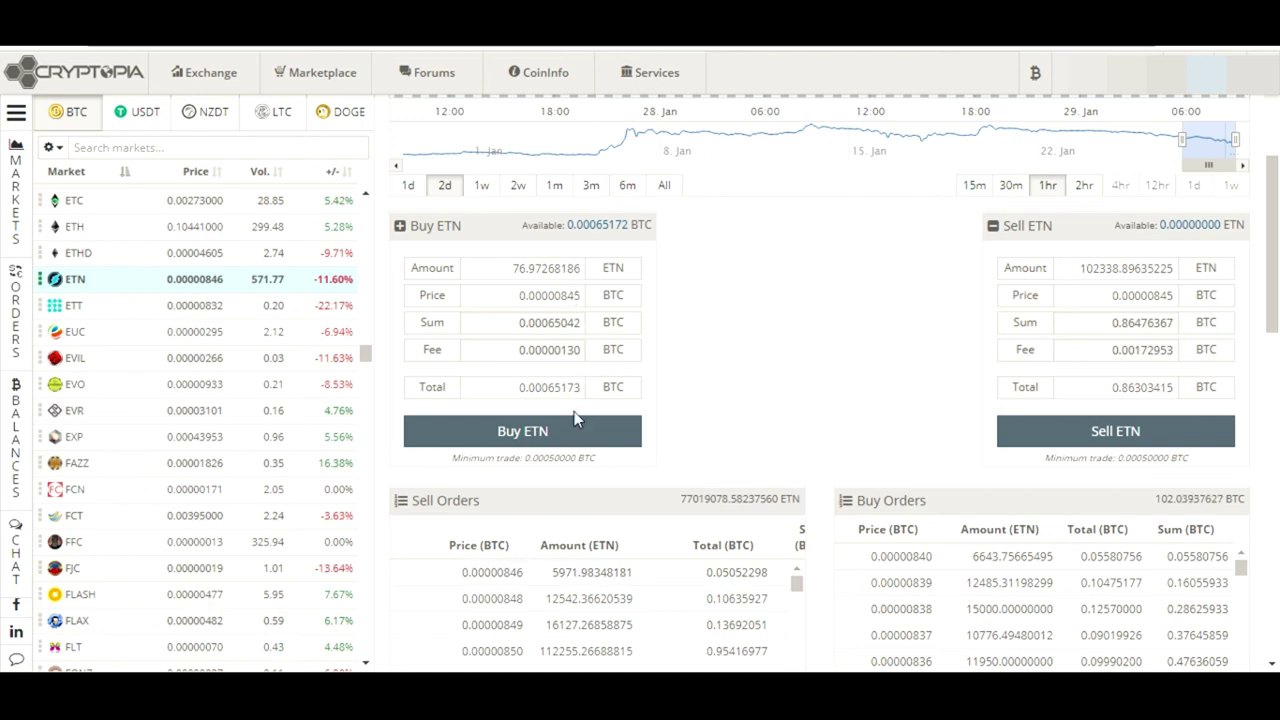
pyautogui.moveTo(1273, 244); pyautogui.dragTo(1277, 476)
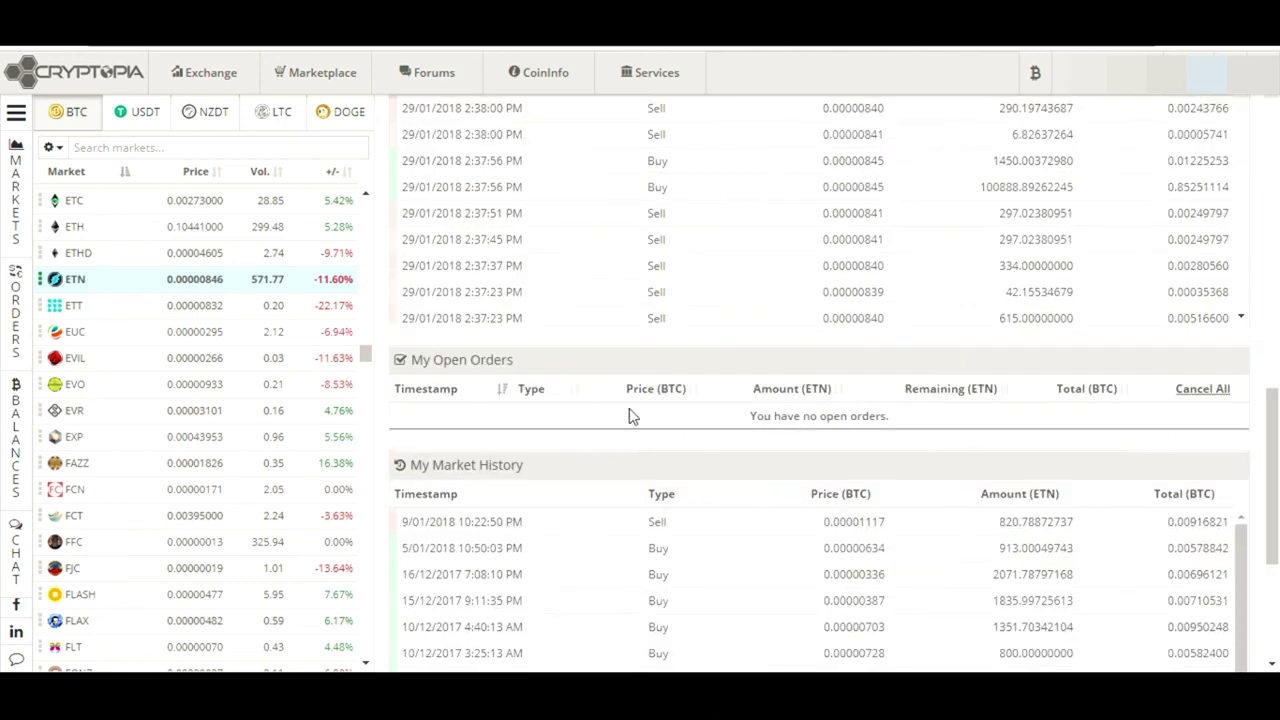
pyautogui.scroll(-1, 1227, 519)
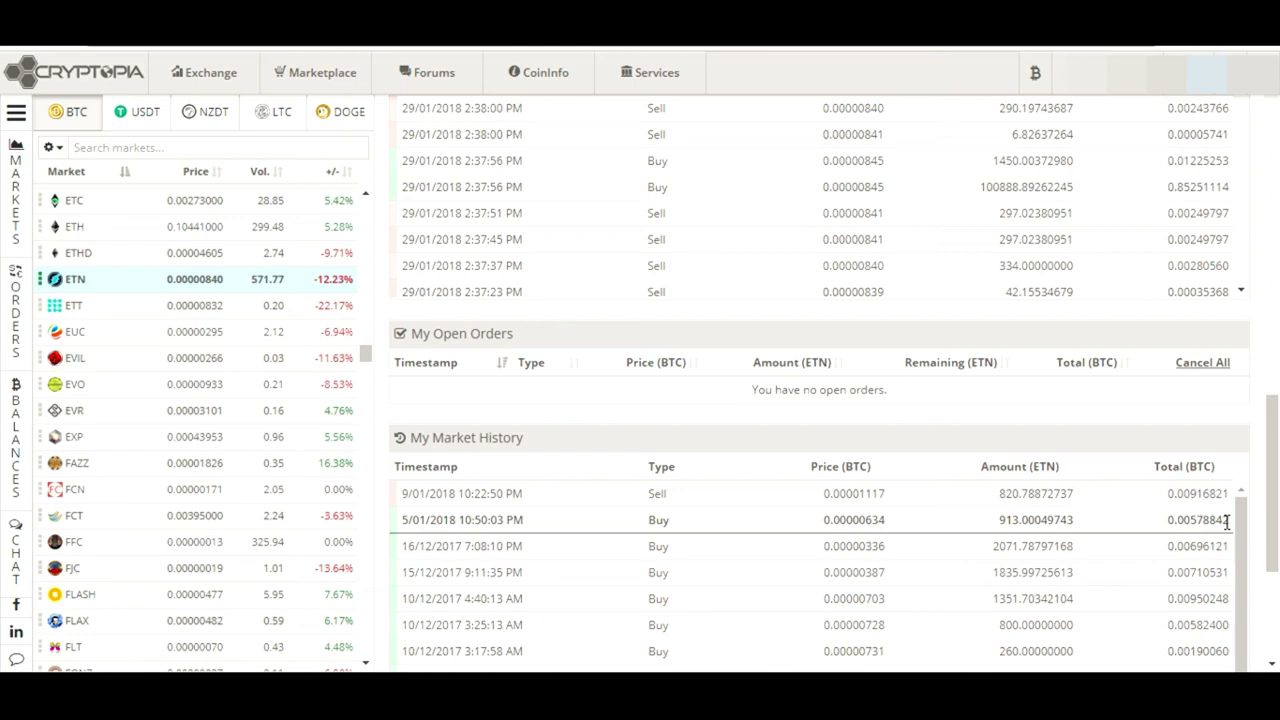
pyautogui.moveTo(1228, 519); pyautogui.dragTo(1230, 665)
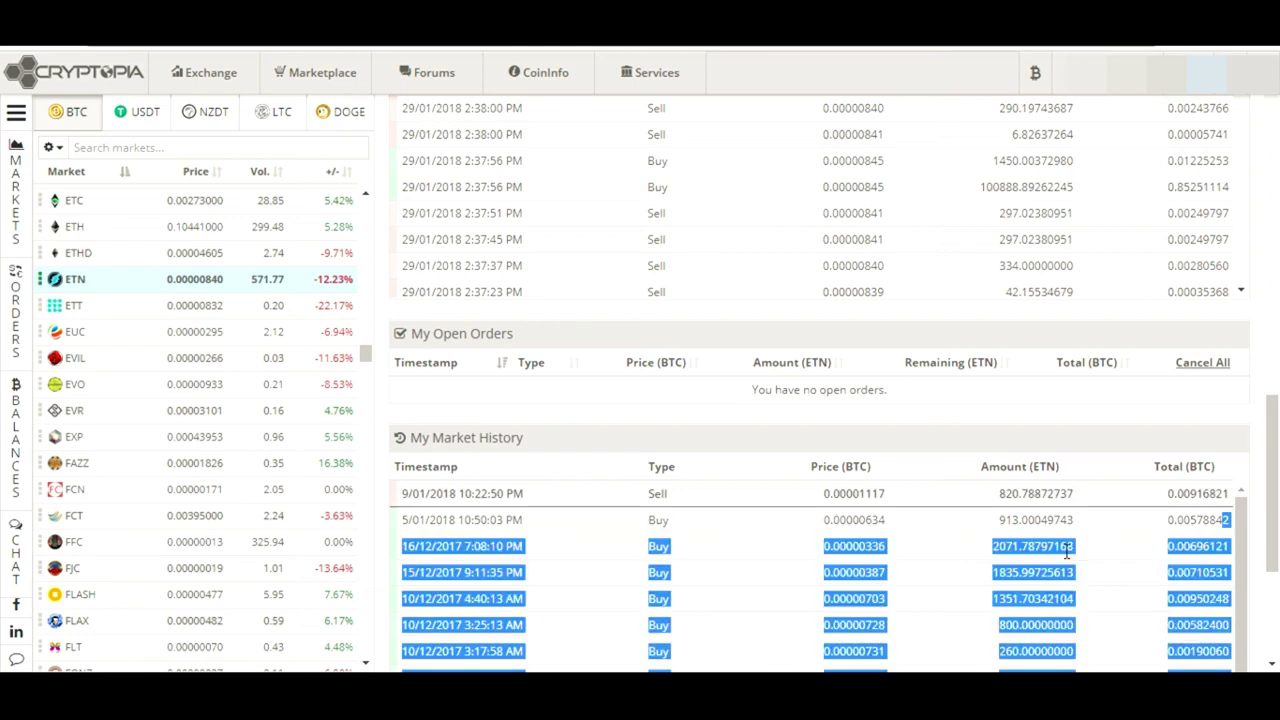
pyautogui.click(1068, 430)
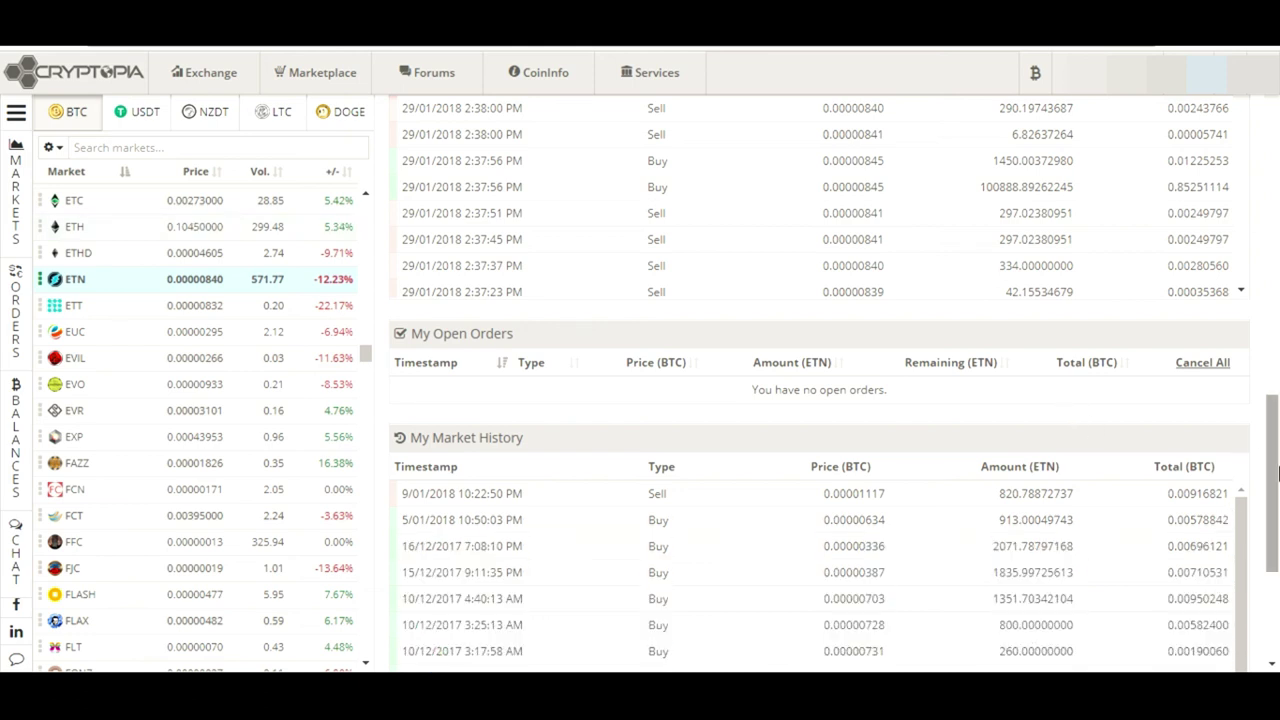
pyautogui.moveTo(1277, 472); pyautogui.dragTo(1277, 266)
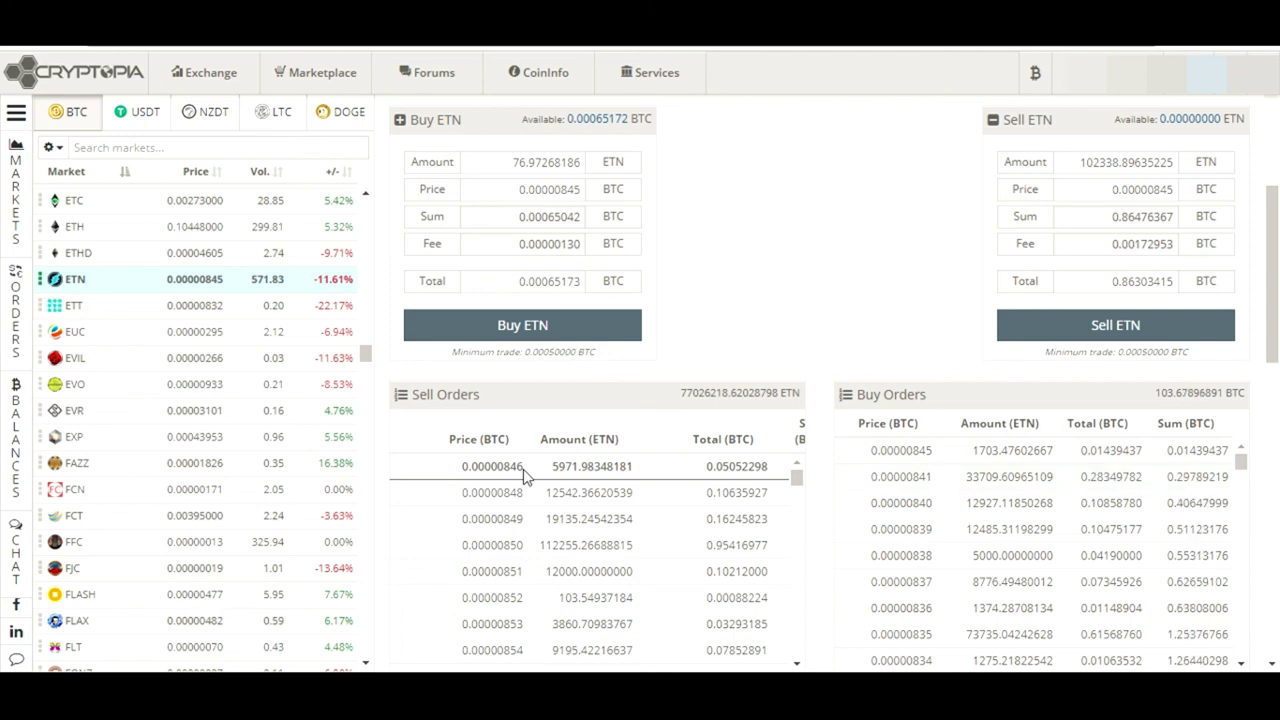
# Load the cheapest sell order with the full balance, then test a 0.0005 BTC buy total
pyautogui.click(524, 476)
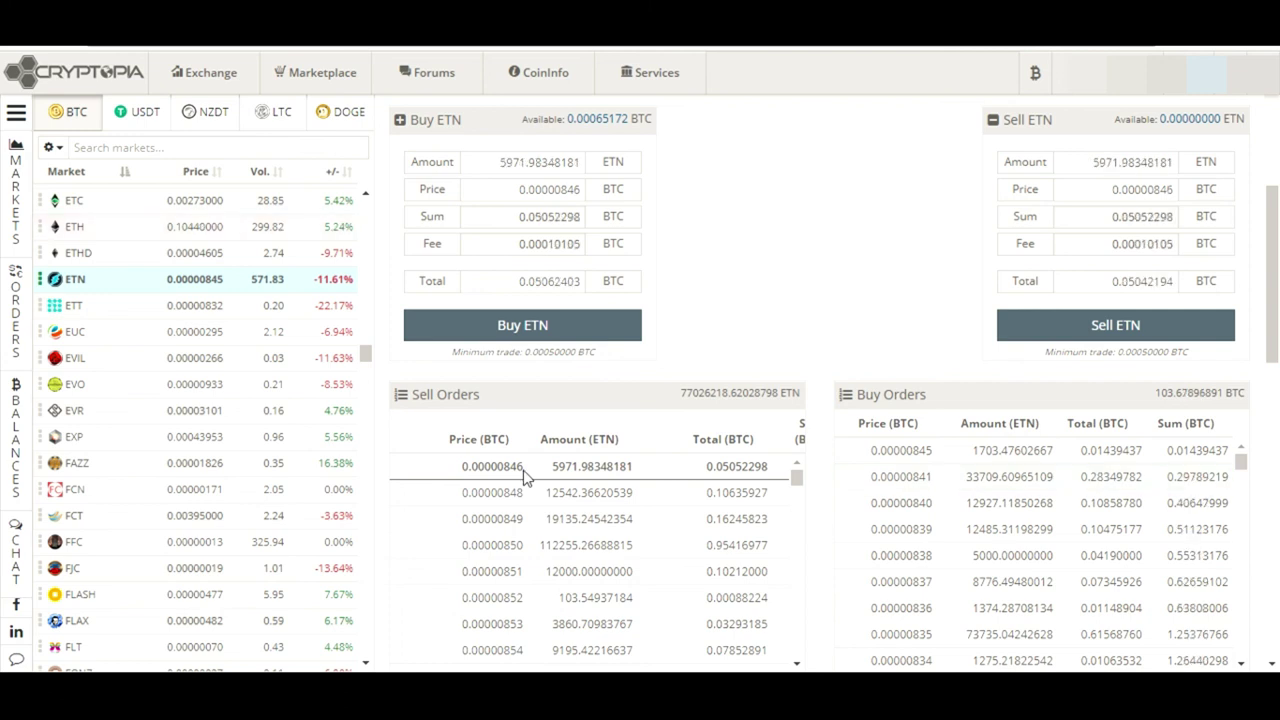
pyautogui.click(610, 121)
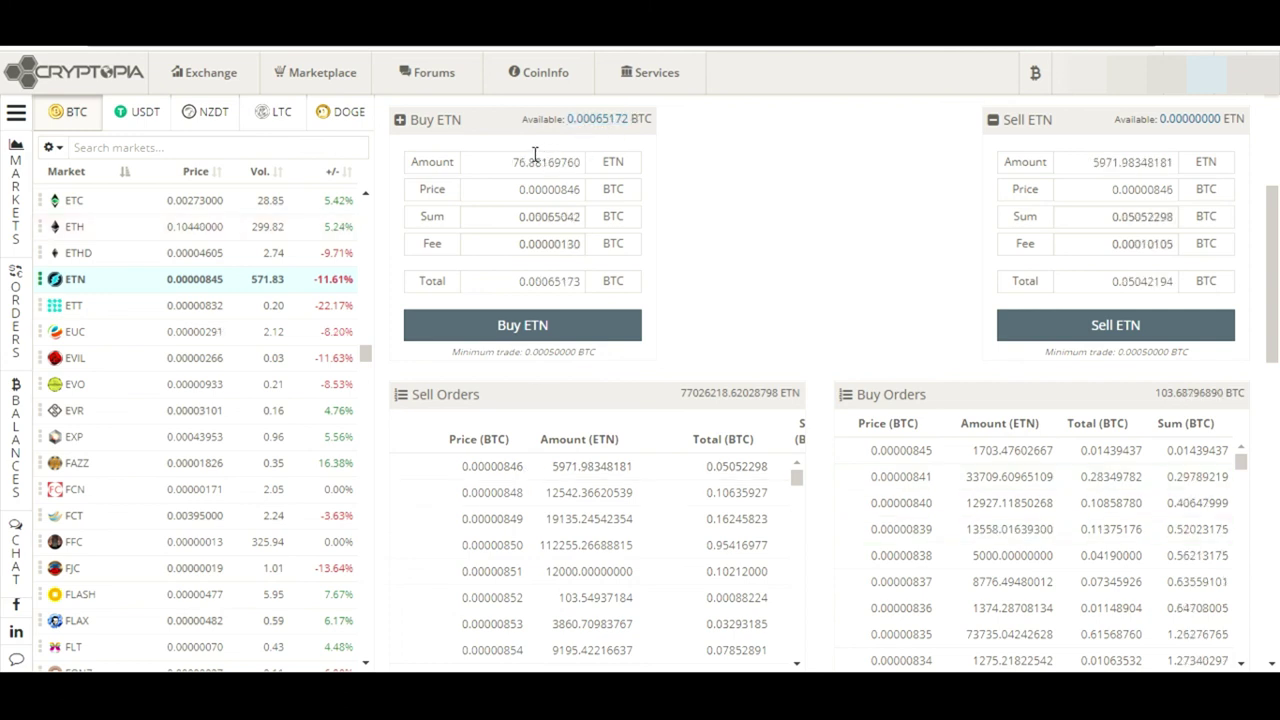
pyautogui.moveTo(504, 162); pyautogui.dragTo(643, 171)
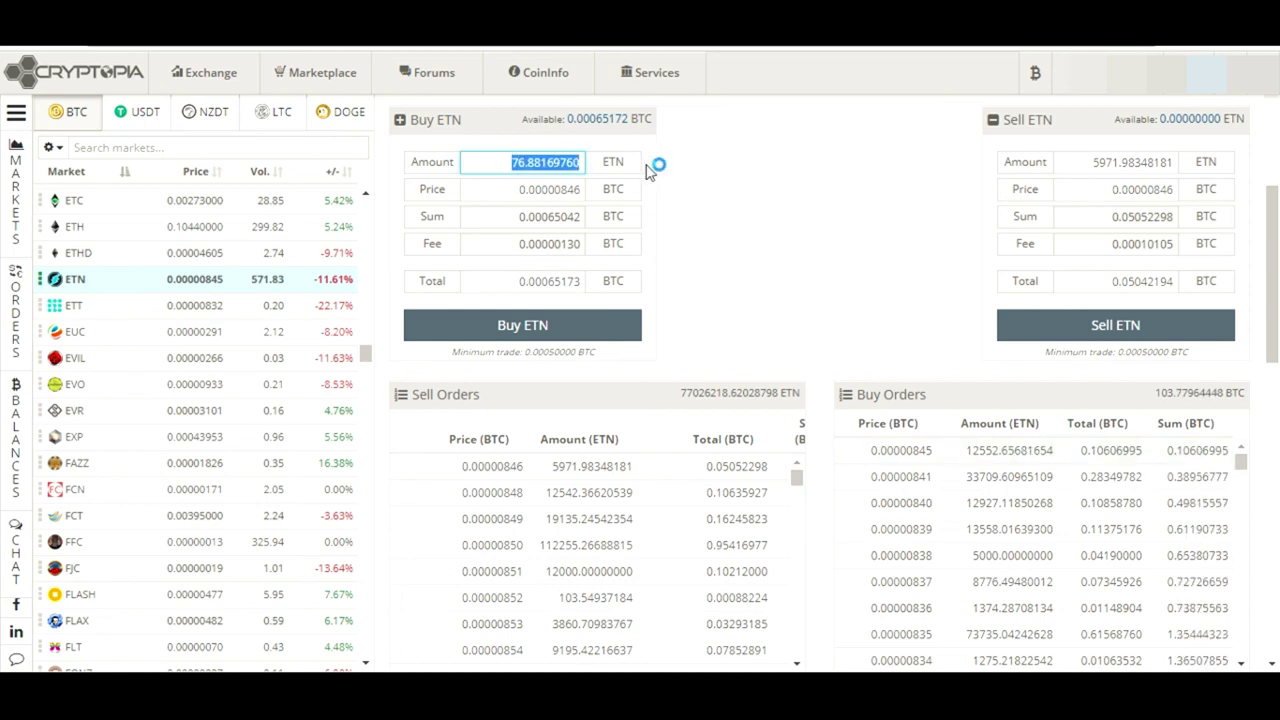
pyautogui.click(700, 170)
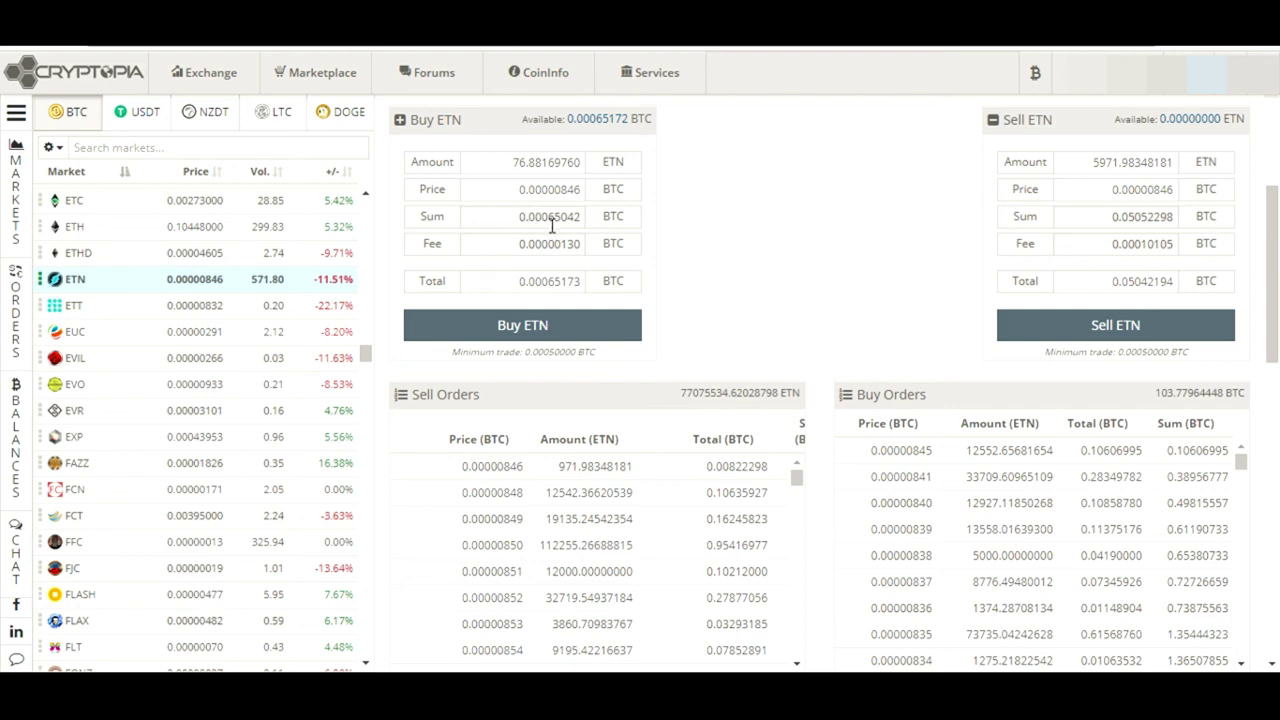
pyautogui.doubleClick(514, 283)
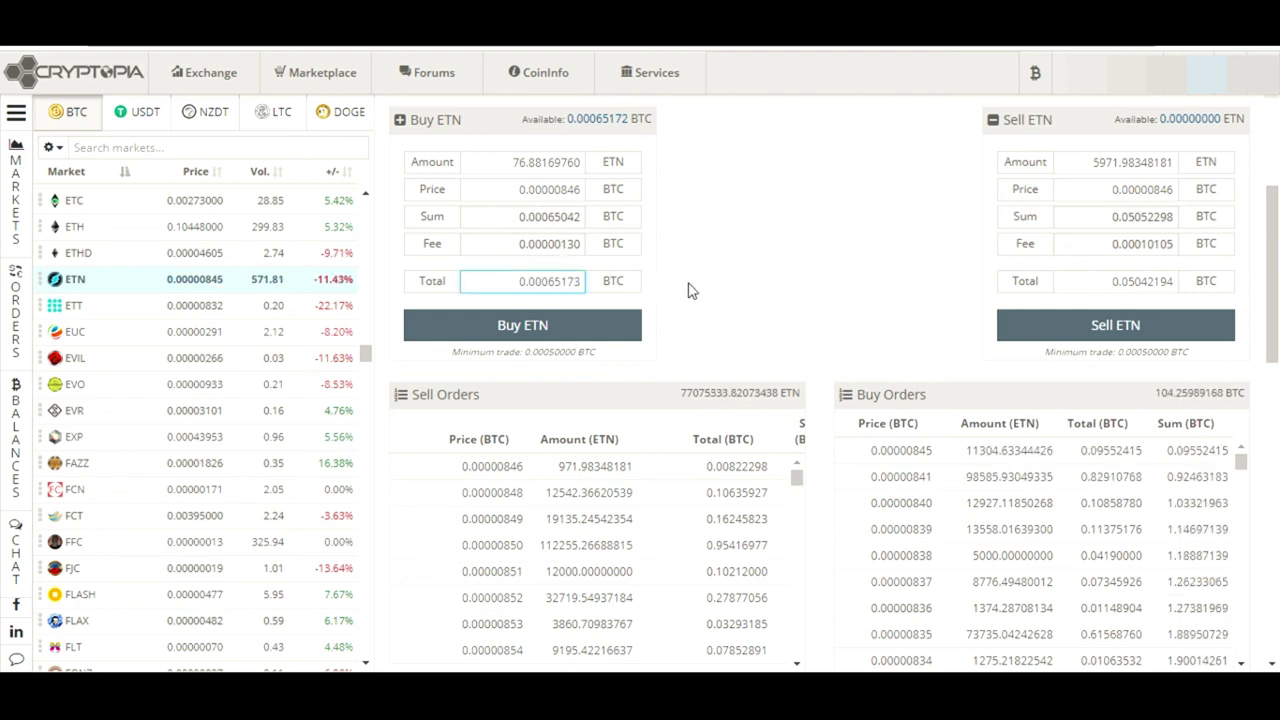
pyautogui.write('0.0005')
pyautogui.press('Return')
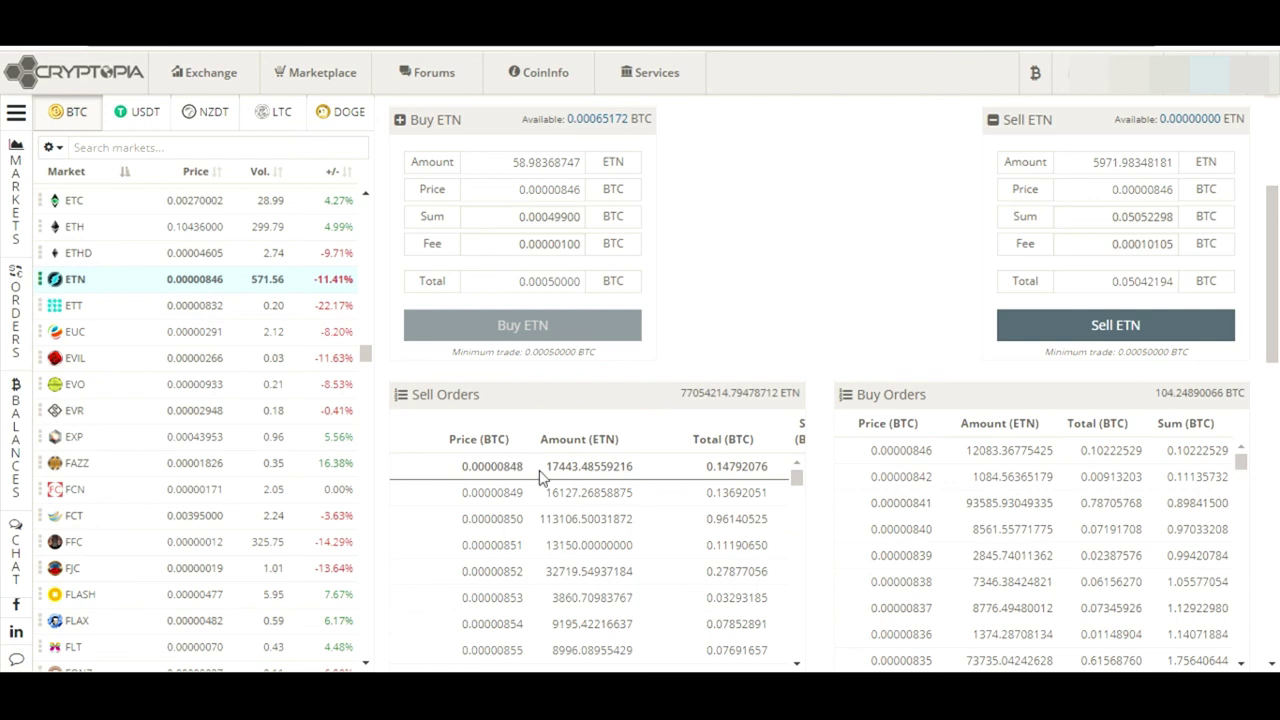
# Buy 76.70037284 ETN at 0.00000848 BTC using the full available BTC balance
pyautogui.click(540, 478)
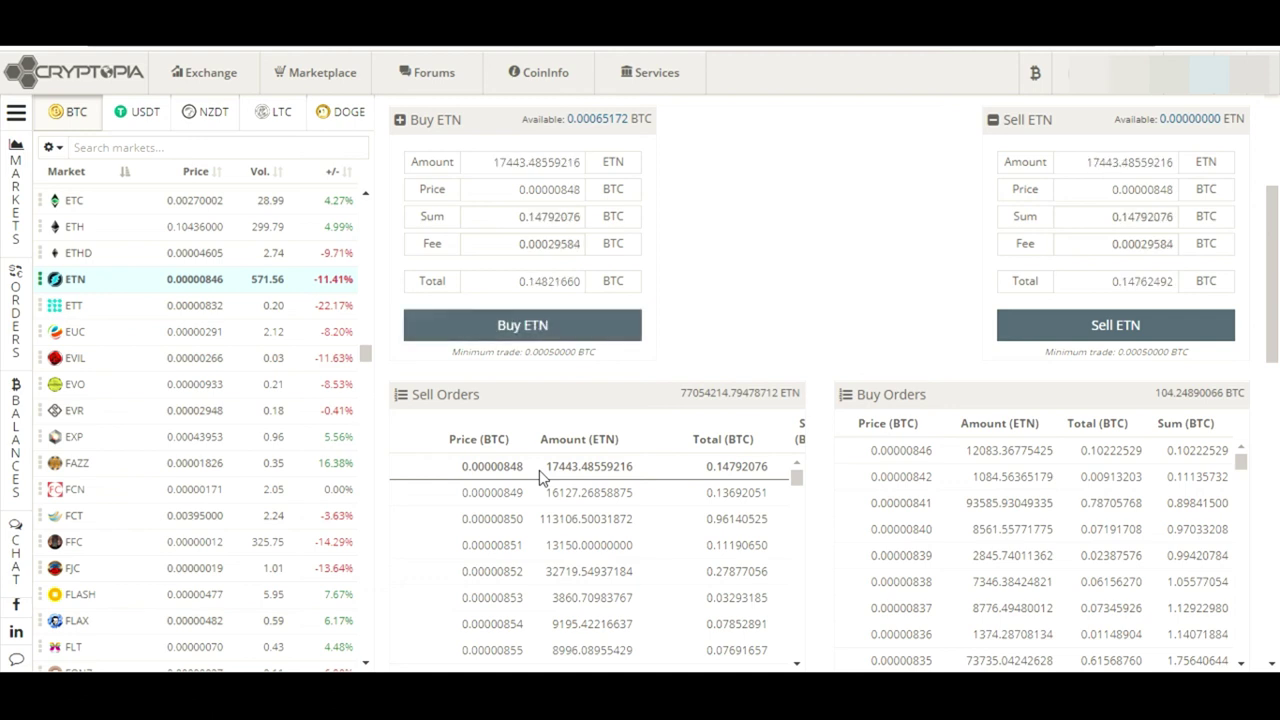
pyautogui.click(600, 120)
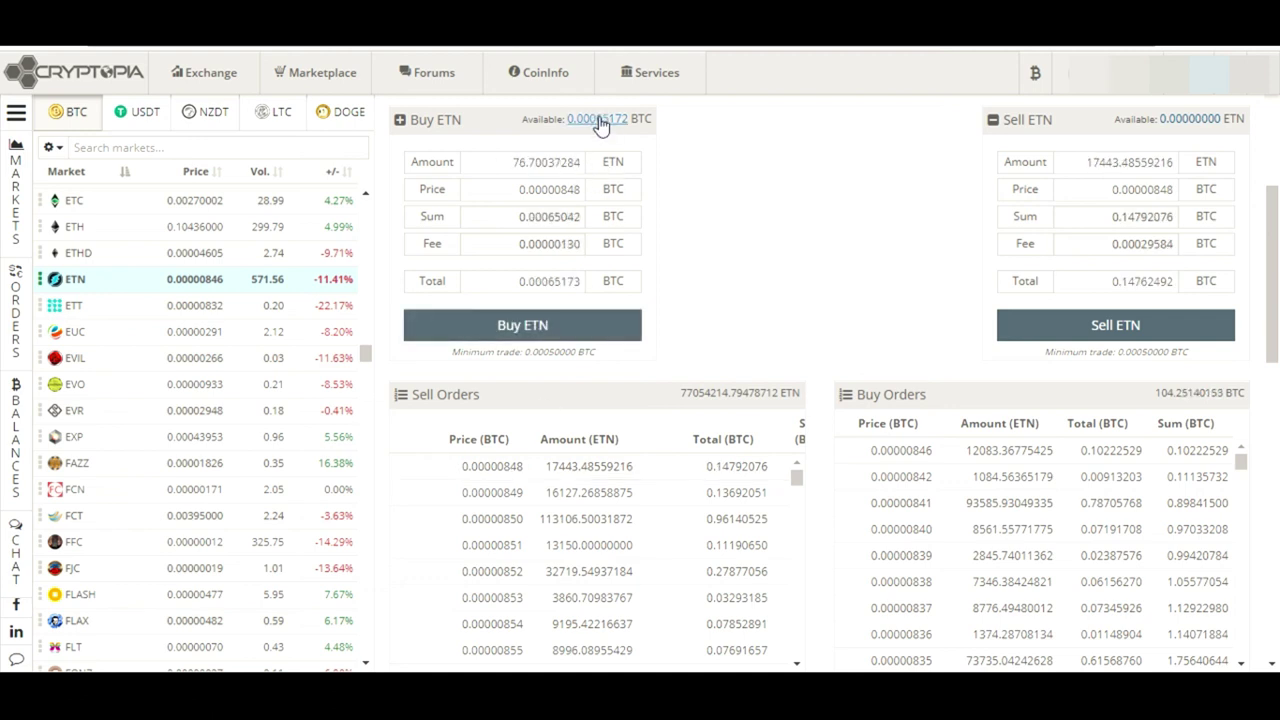
pyautogui.click(541, 330)
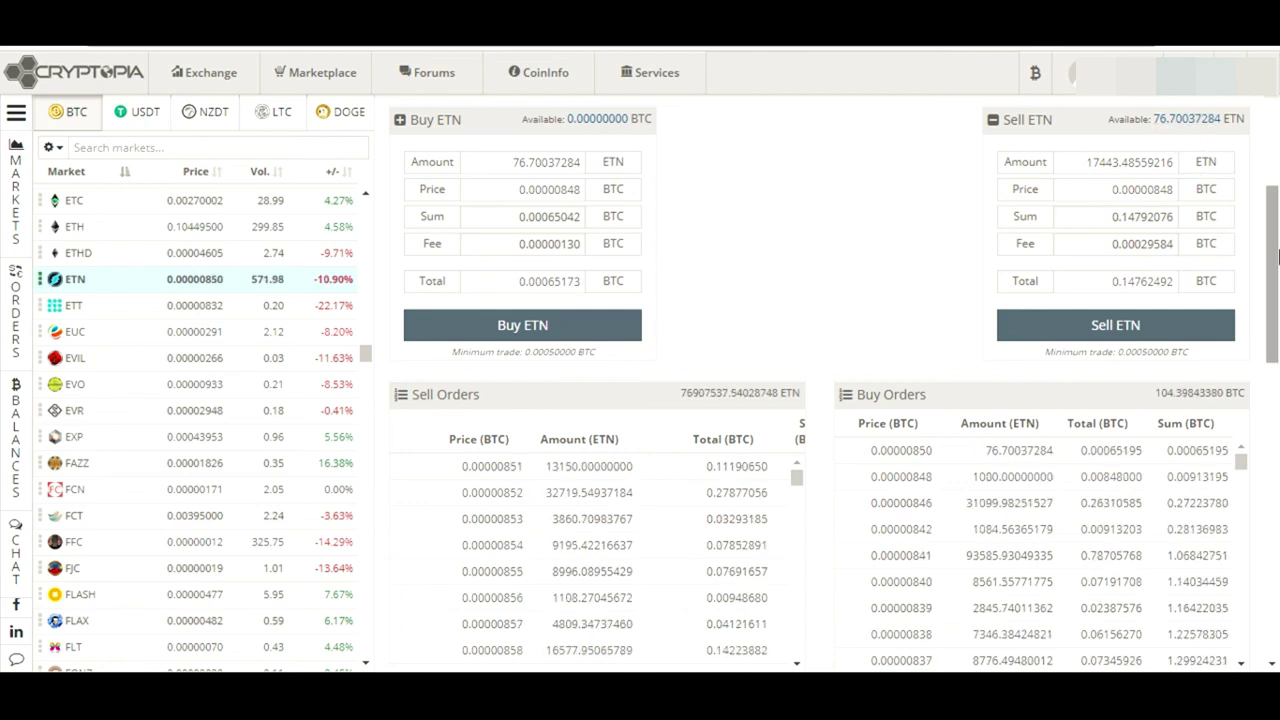
# Scroll down to My Market History showing the 76.70037284 ETN buy at 0.00000848 BTC
pyautogui.moveTo(1277, 258); pyautogui.dragTo(1277, 394)
pyautogui.moveTo(1277, 395); pyautogui.dragTo(1277, 430)
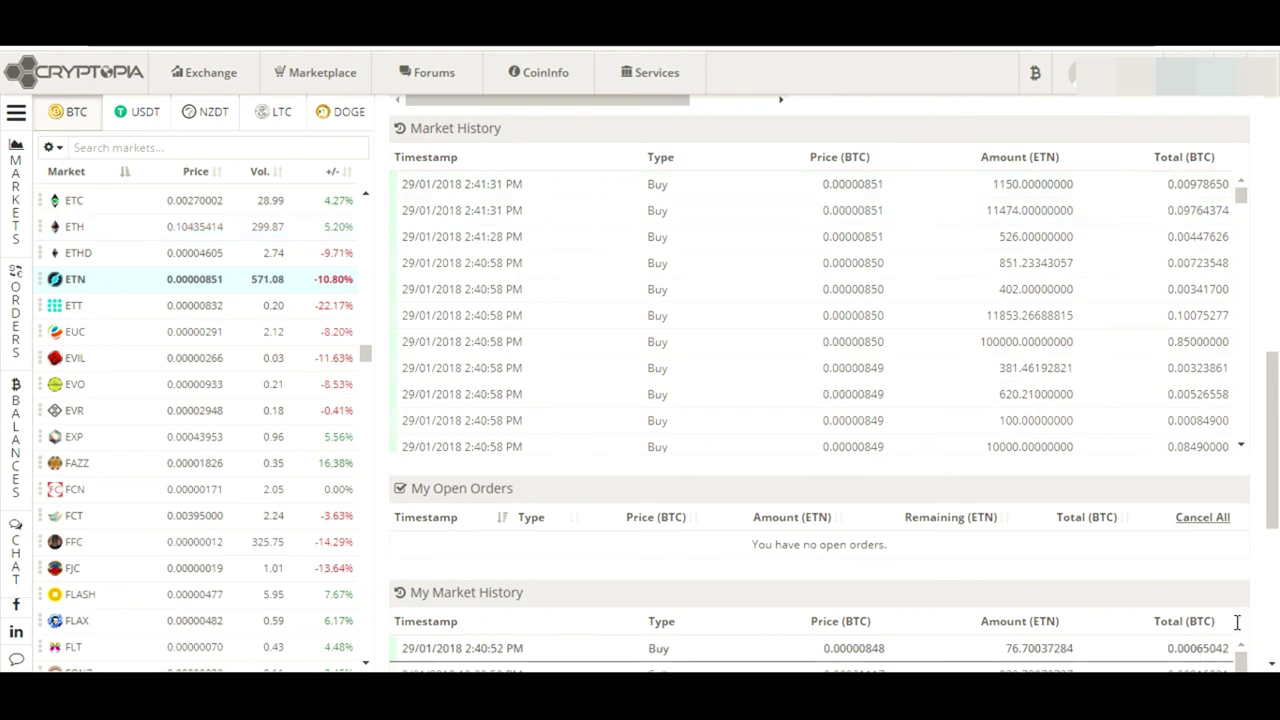
# Highlight the 0.00000848 BTC Buy entry in My Market History, then scroll back up to the ETN forms
pyautogui.moveTo(1275, 412); pyautogui.dragTo(1277, 425)
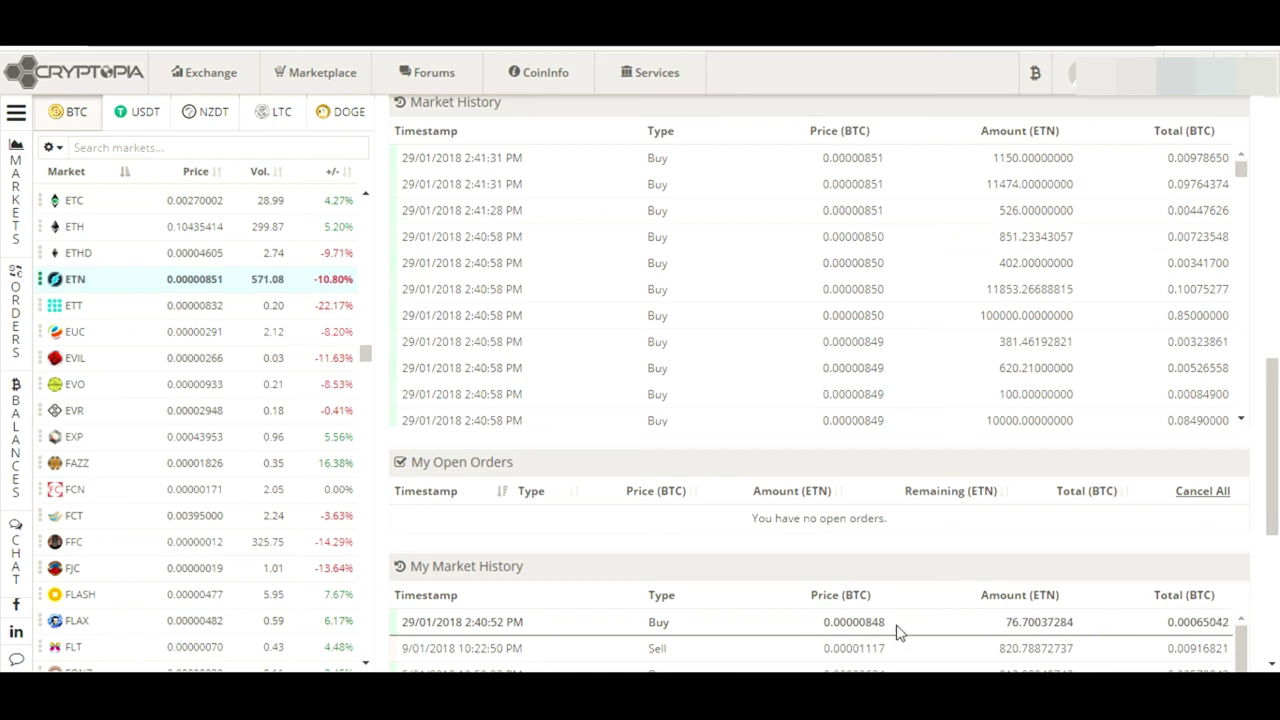
pyautogui.moveTo(896, 630); pyautogui.dragTo(826, 623)
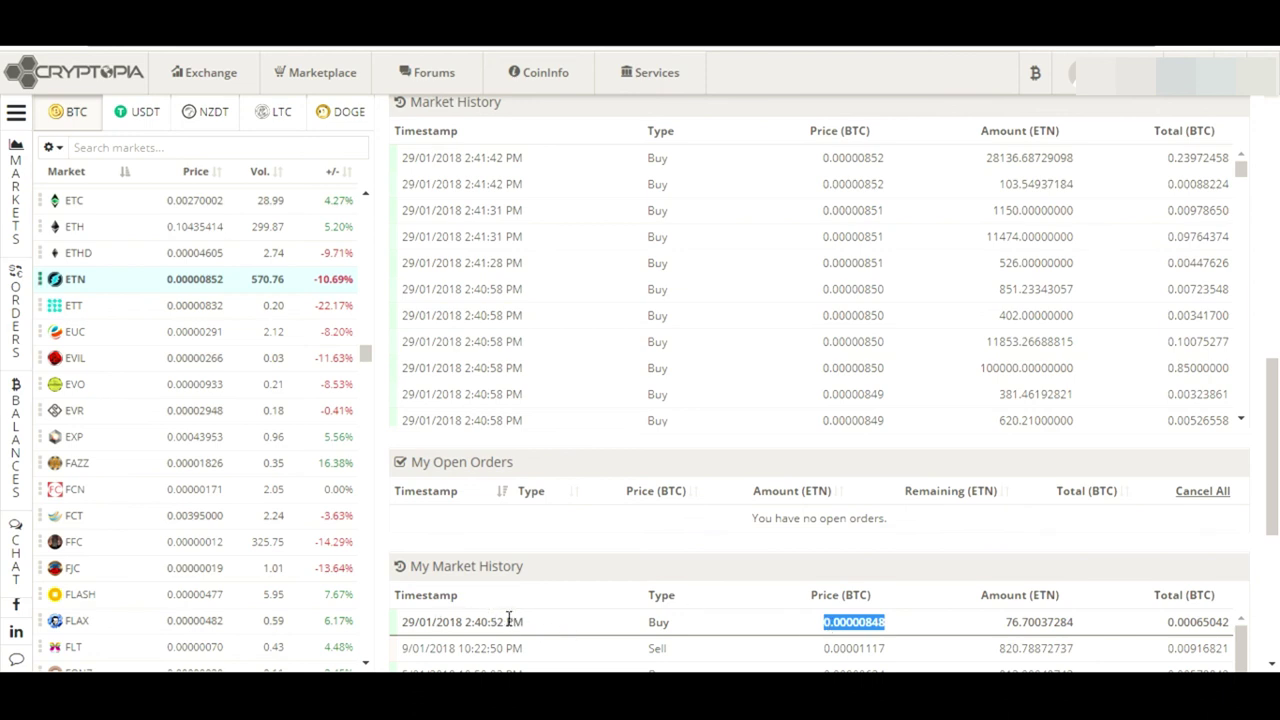
pyautogui.moveTo(634, 628); pyautogui.dragTo(694, 626)
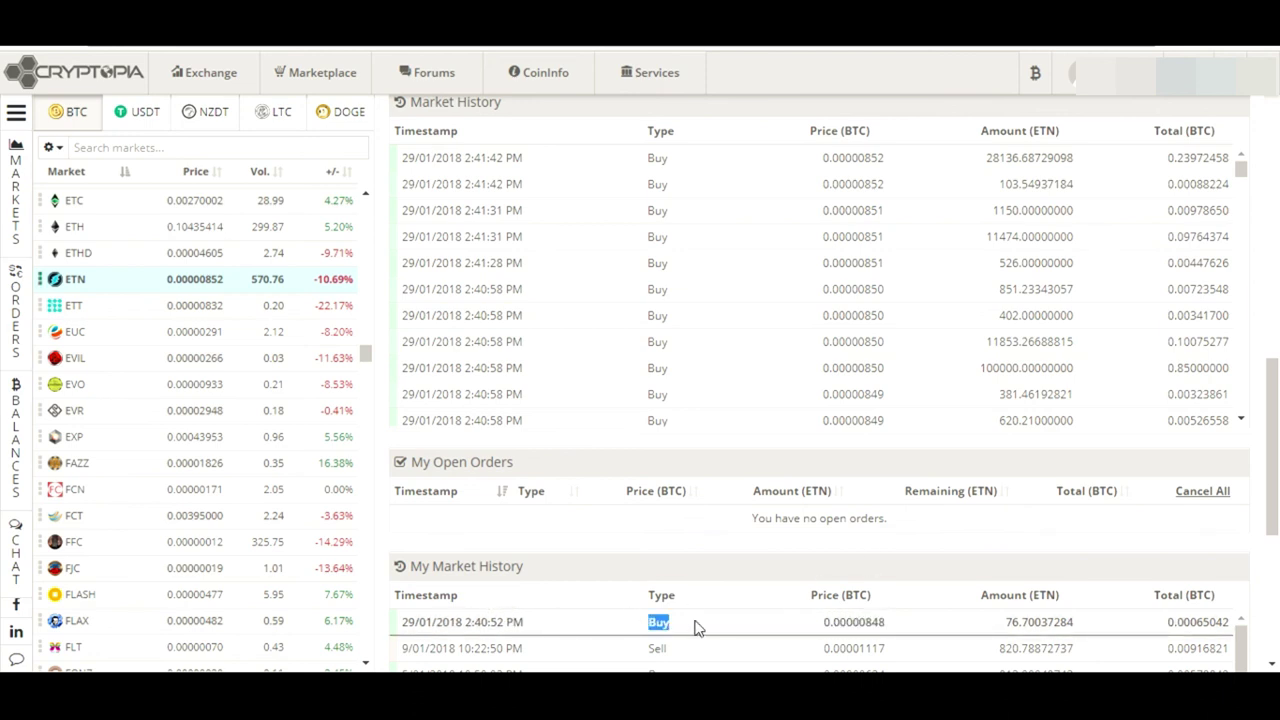
pyautogui.scroll(1, 1278, 318)
pyautogui.scroll(6, 1278, 318)
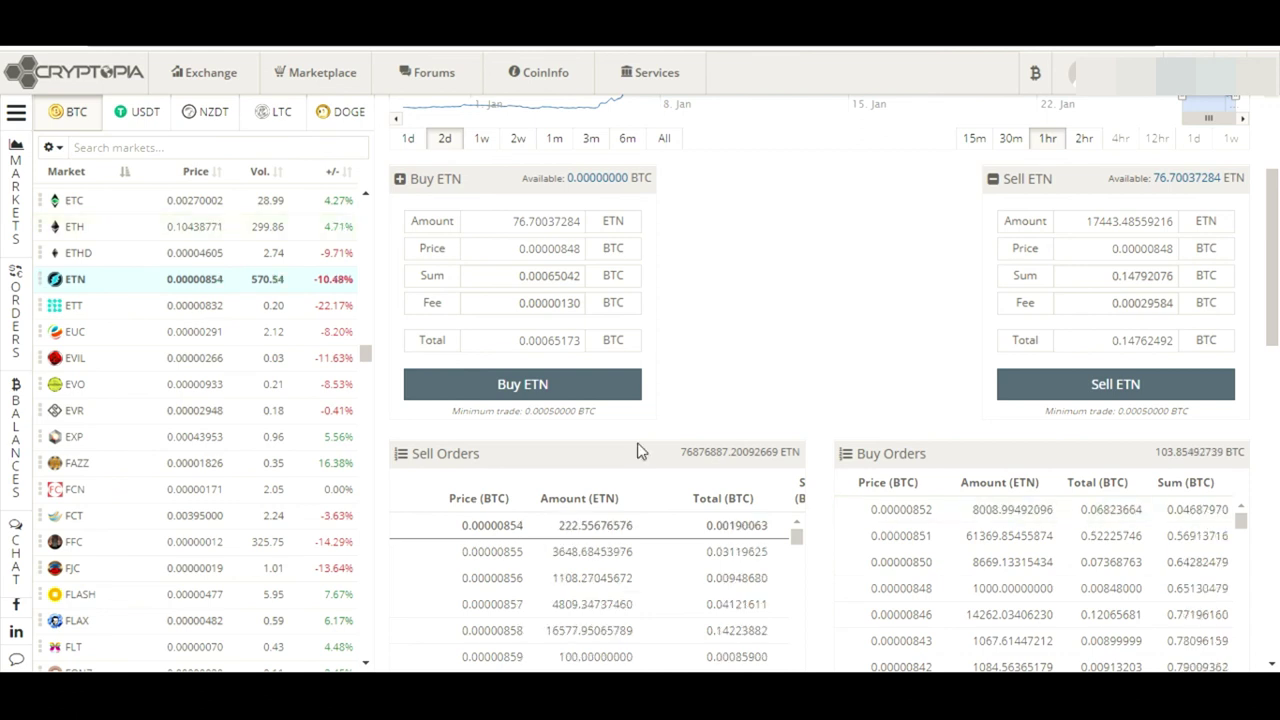
# Load the cheapest and 0.00000856 sell orders, filling the sell amount with the full ETN balance
pyautogui.click(508, 524)
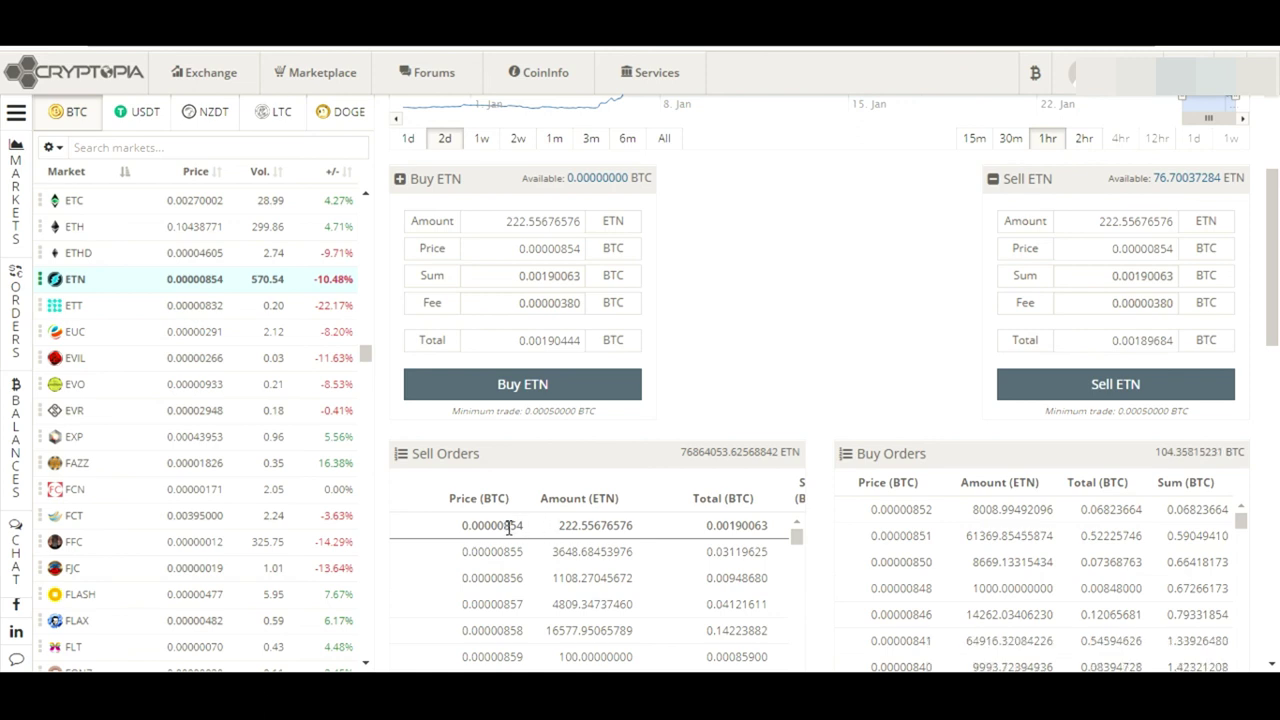
pyautogui.moveTo(1274, 284); pyautogui.dragTo(1277, 306)
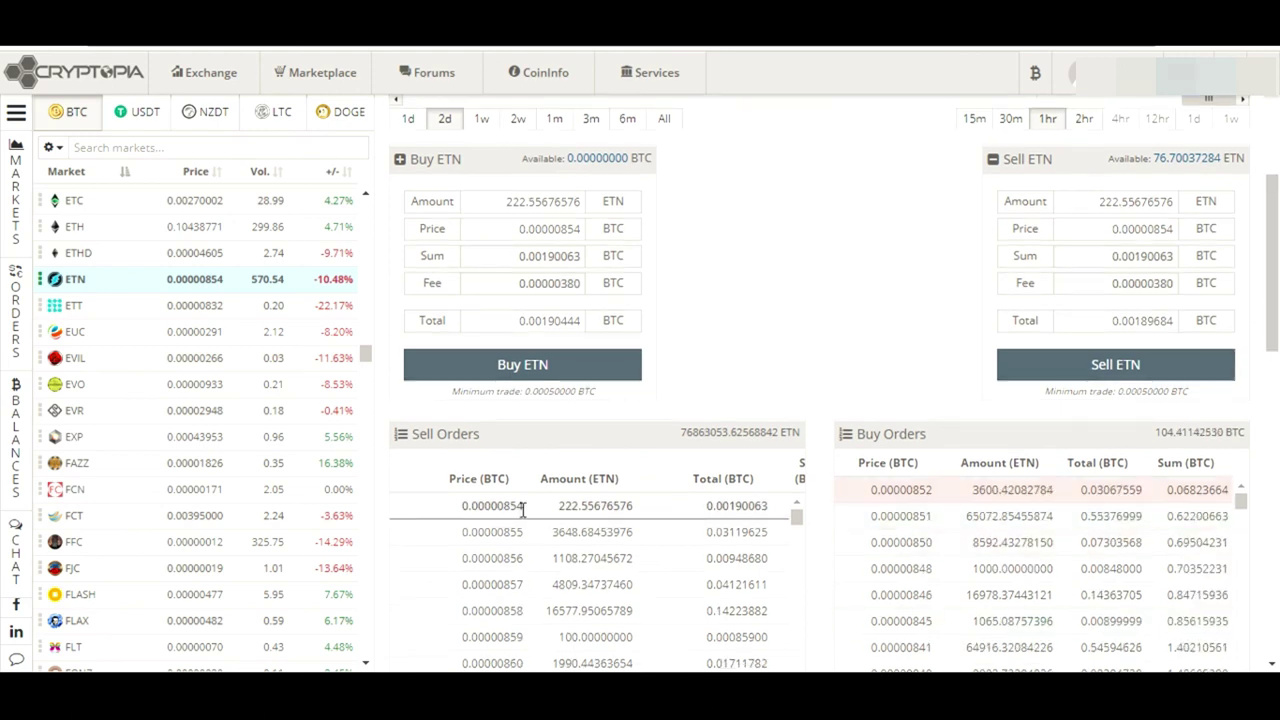
pyautogui.click(1186, 160)
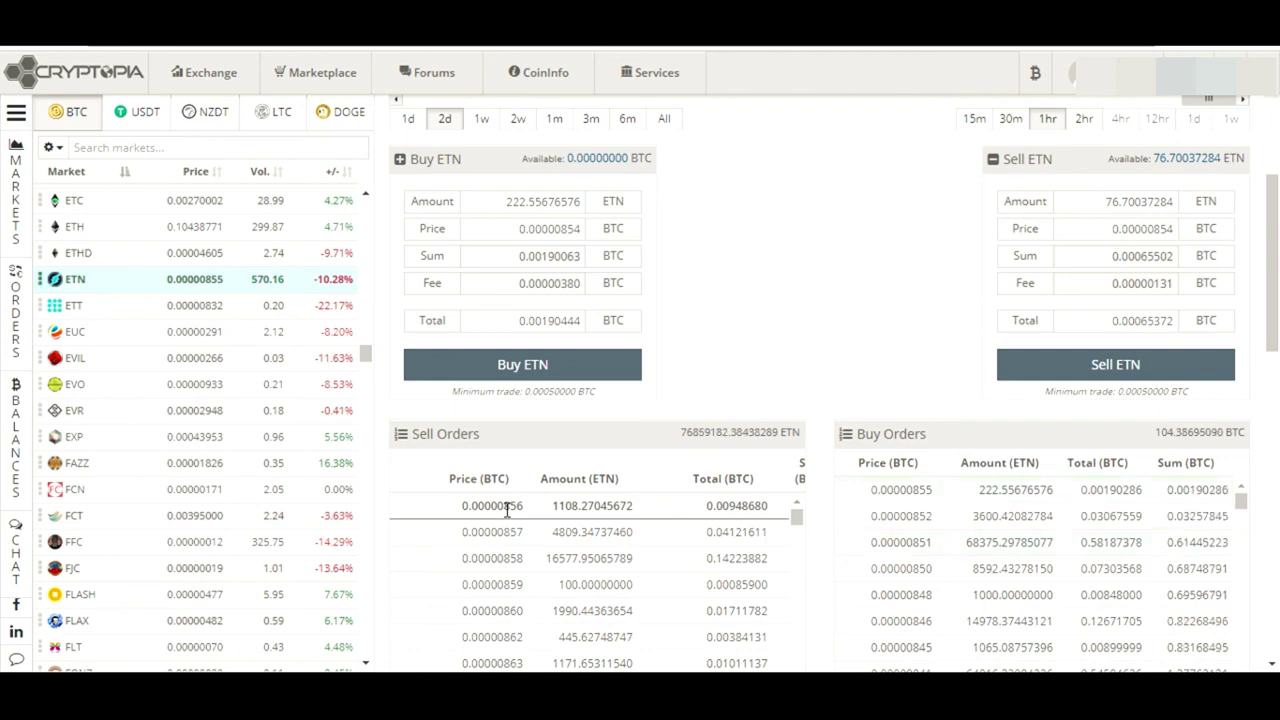
pyautogui.click(507, 508)
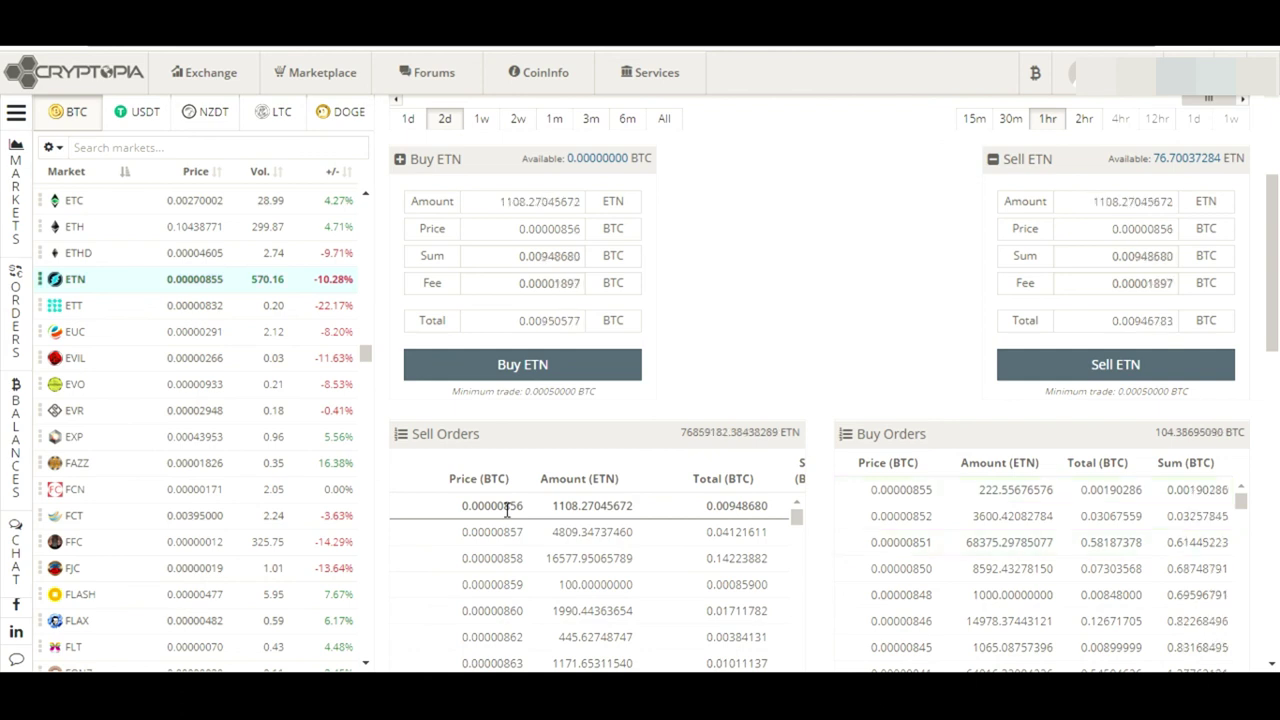
pyautogui.click(1182, 160)
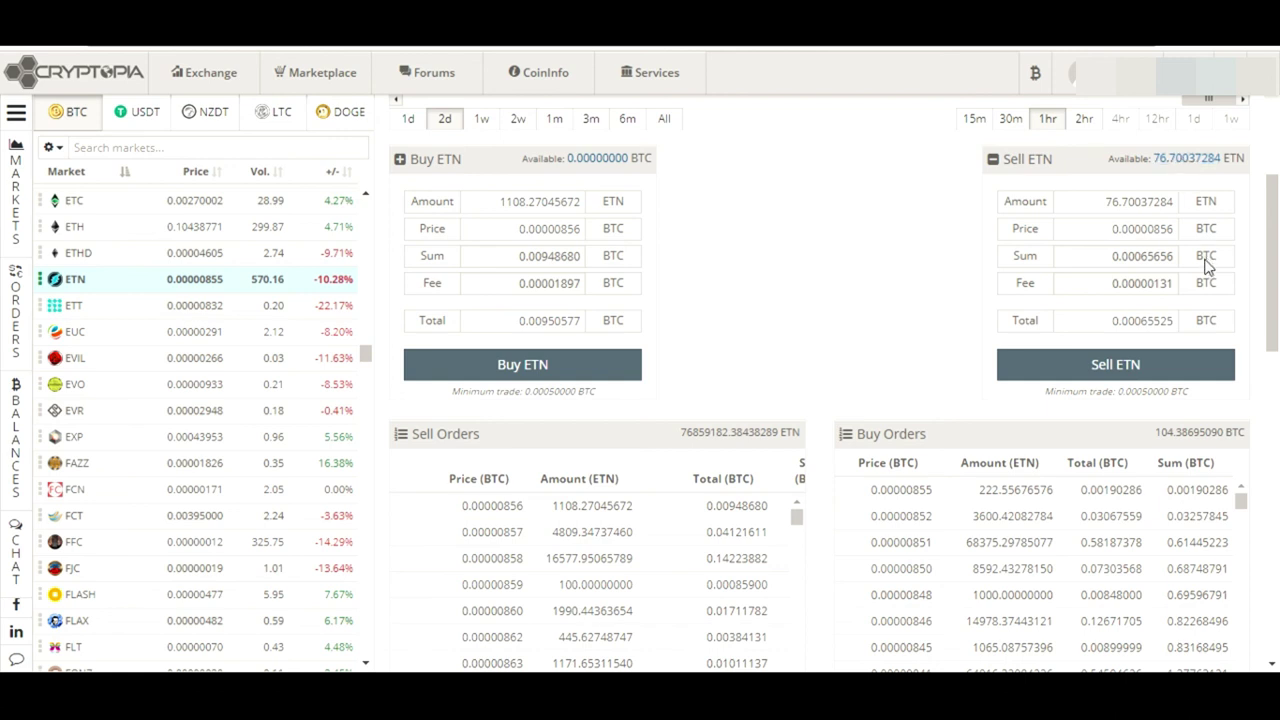
# Check the 0.00065525 sell total and 76.70037284 amount, then load the 100 ETN order at 0.00000859
pyautogui.moveTo(1105, 322); pyautogui.dragTo(1200, 323)
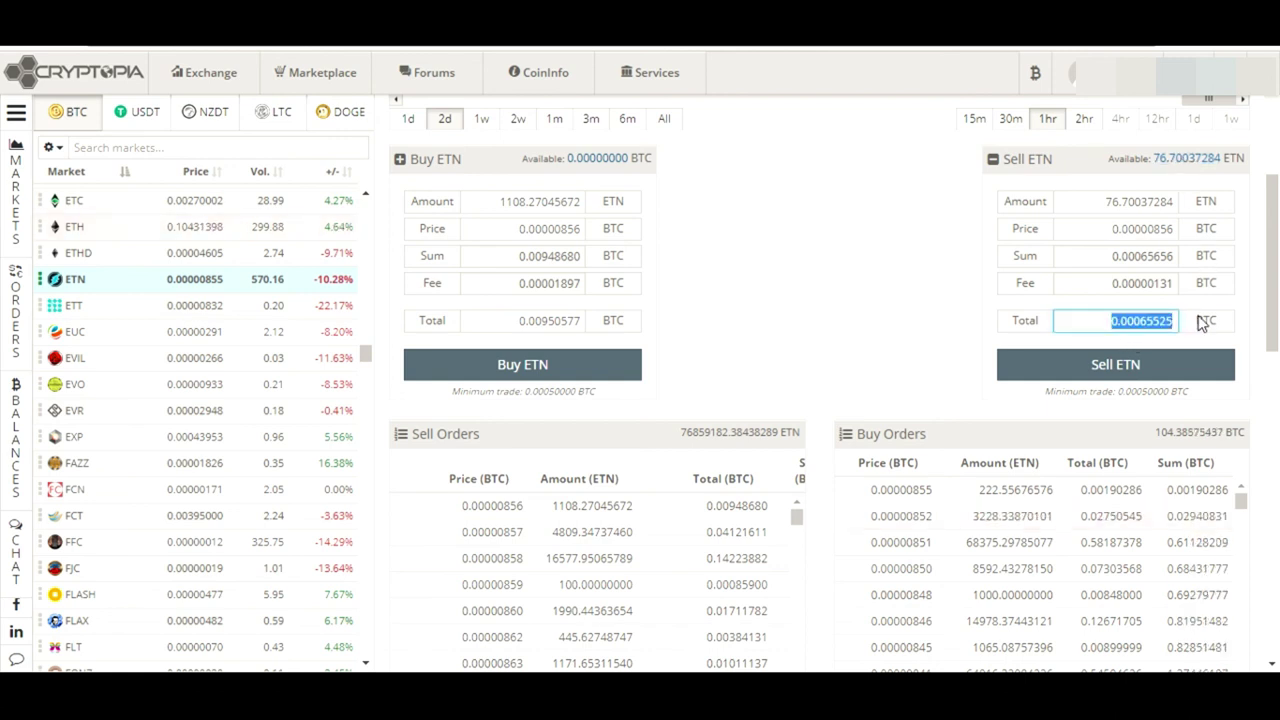
pyautogui.click(1141, 326)
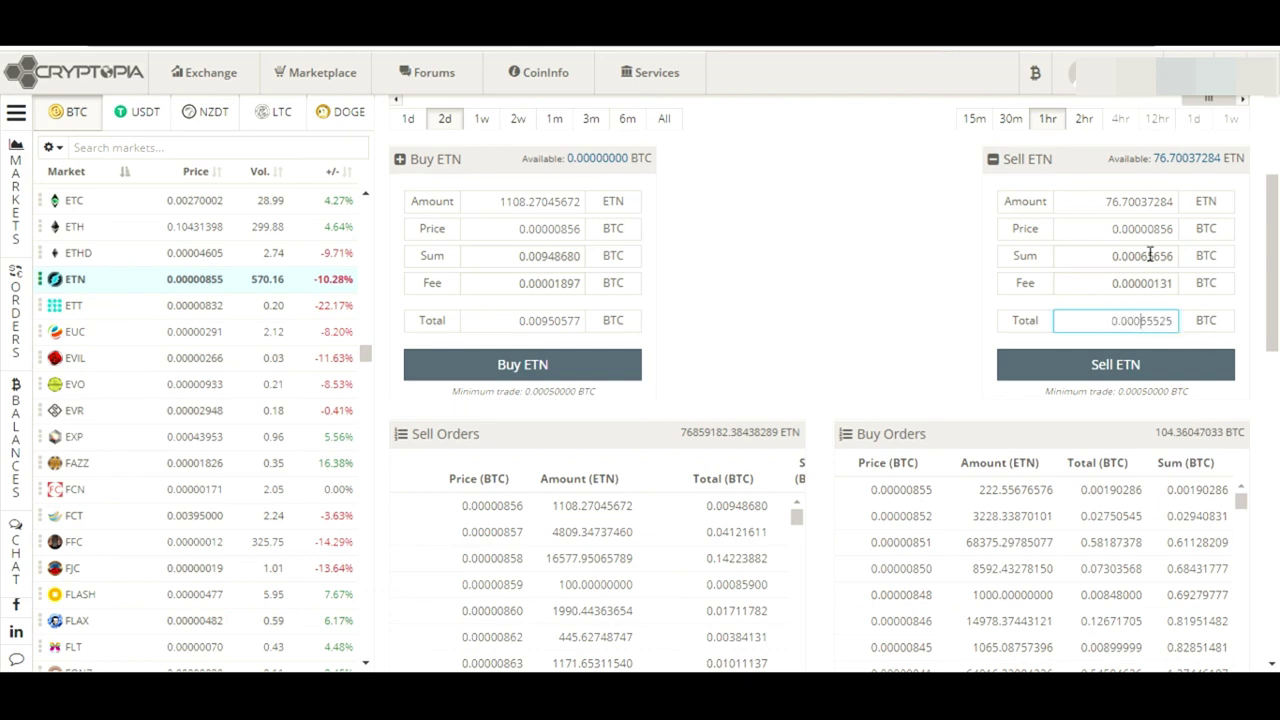
pyautogui.moveTo(1112, 322); pyautogui.dragTo(1210, 328)
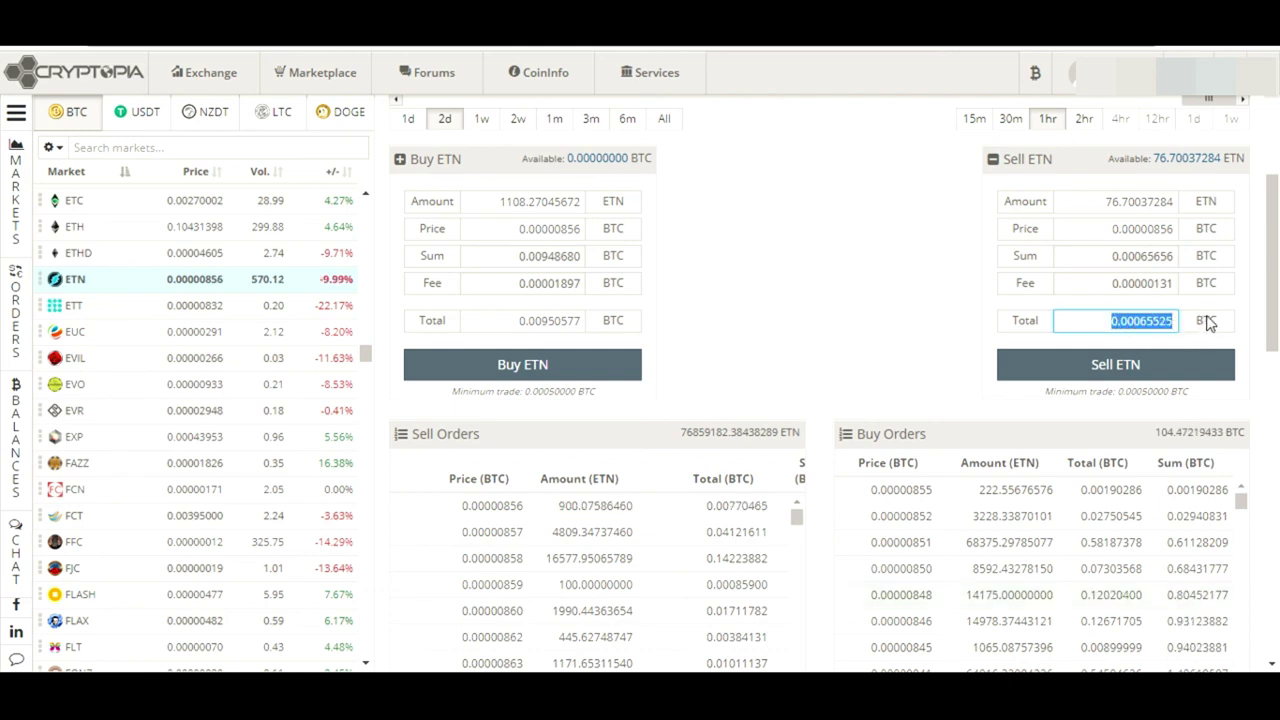
pyautogui.moveTo(1097, 201); pyautogui.dragTo(1195, 208)
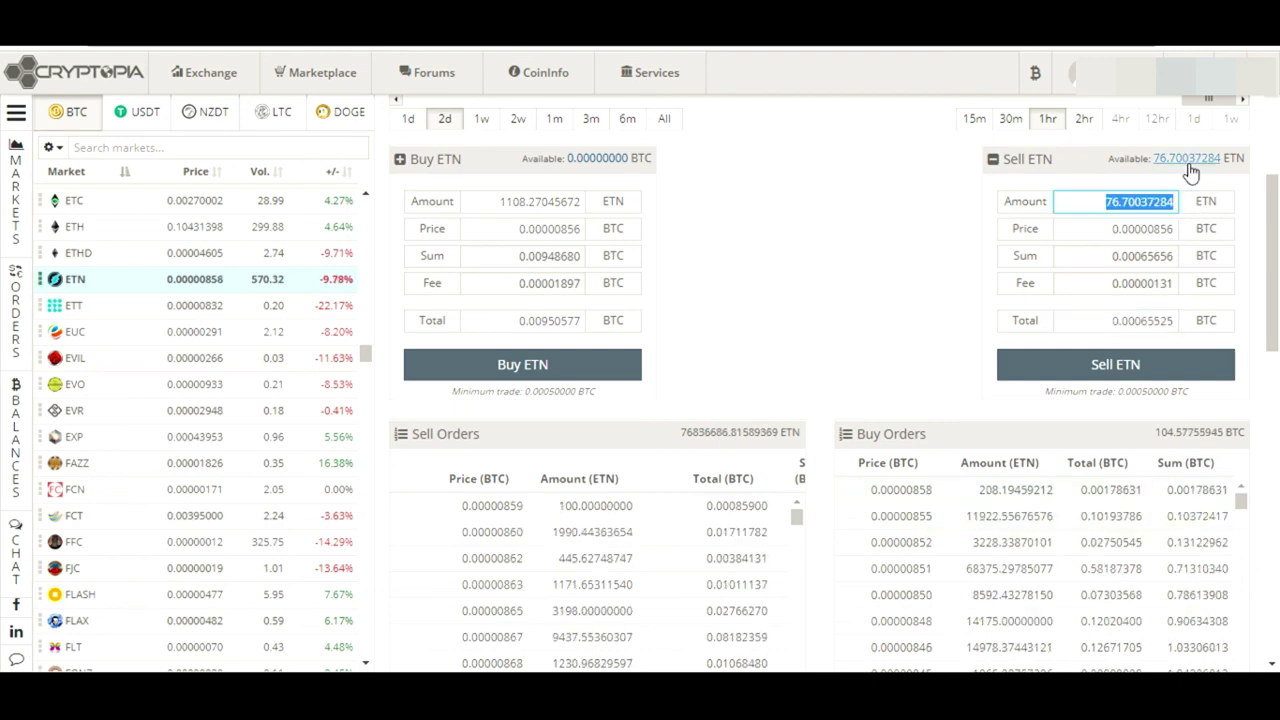
pyautogui.click(1188, 166)
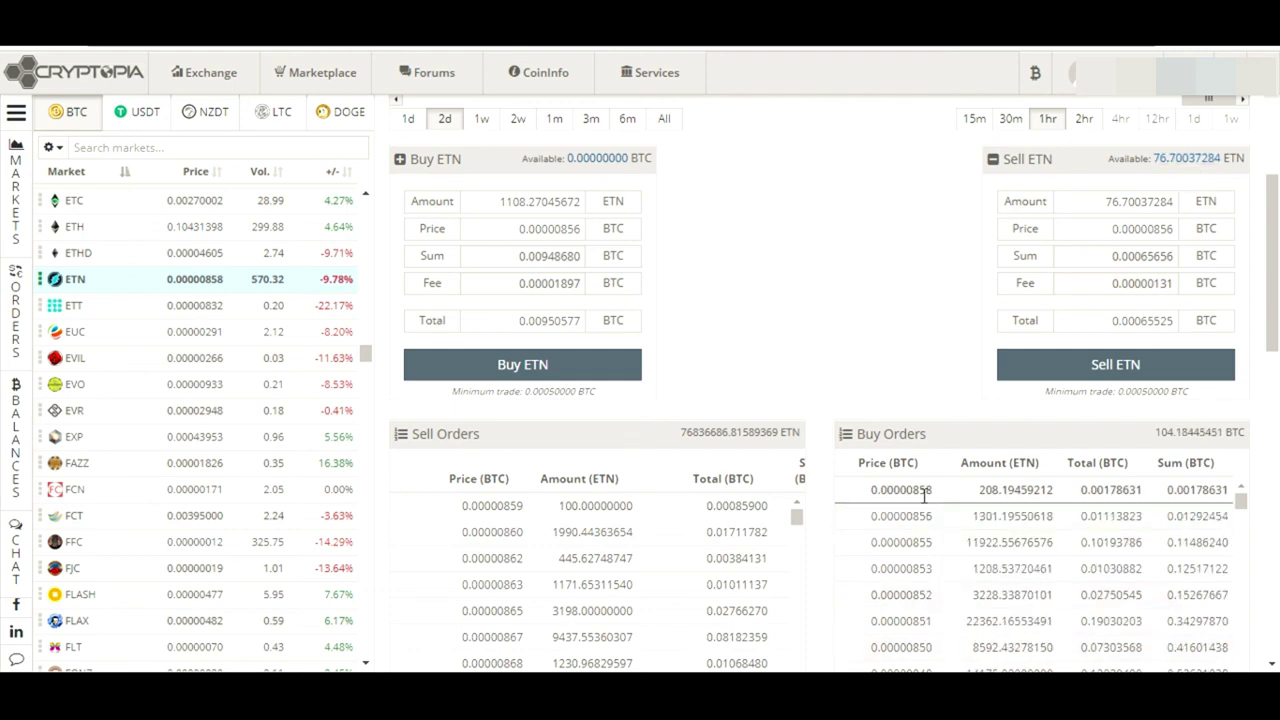
pyautogui.click(569, 507)
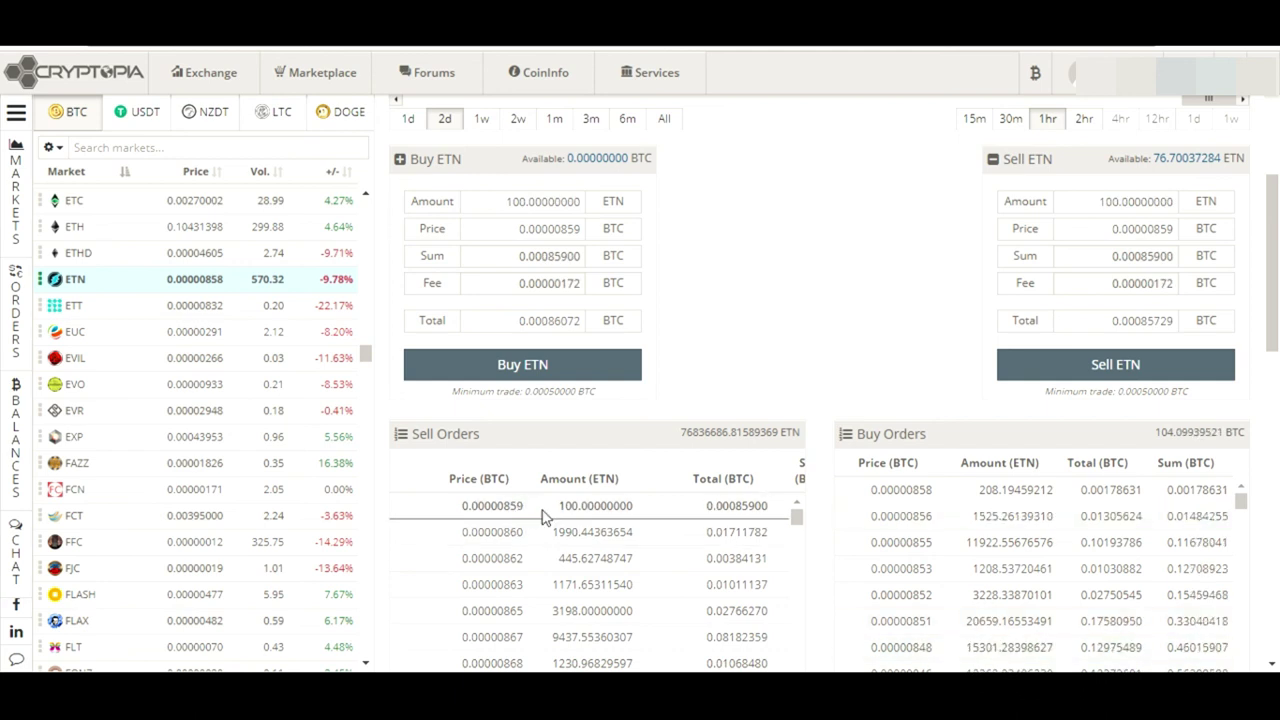
# Load the 0.00000862 top buy order and sell the full 76.70037284 ETN balance at that price
pyautogui.moveTo(535, 514); pyautogui.dragTo(808, 551)
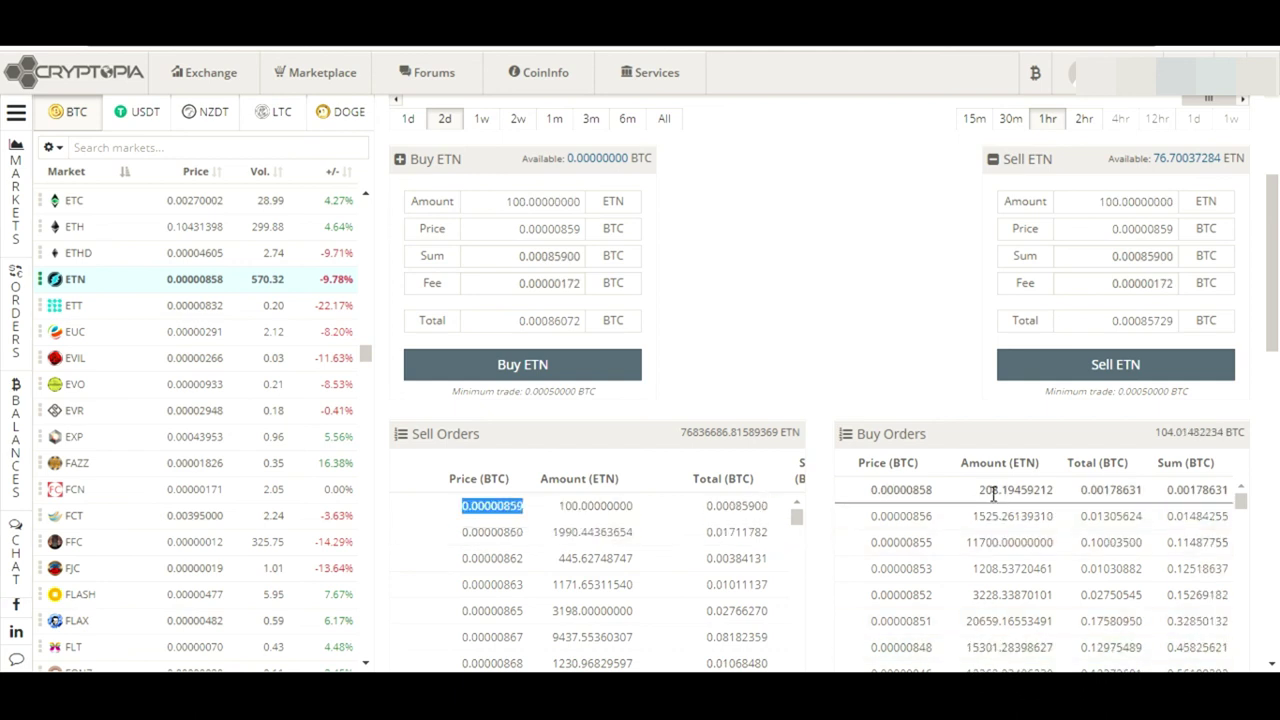
pyautogui.click(836, 342)
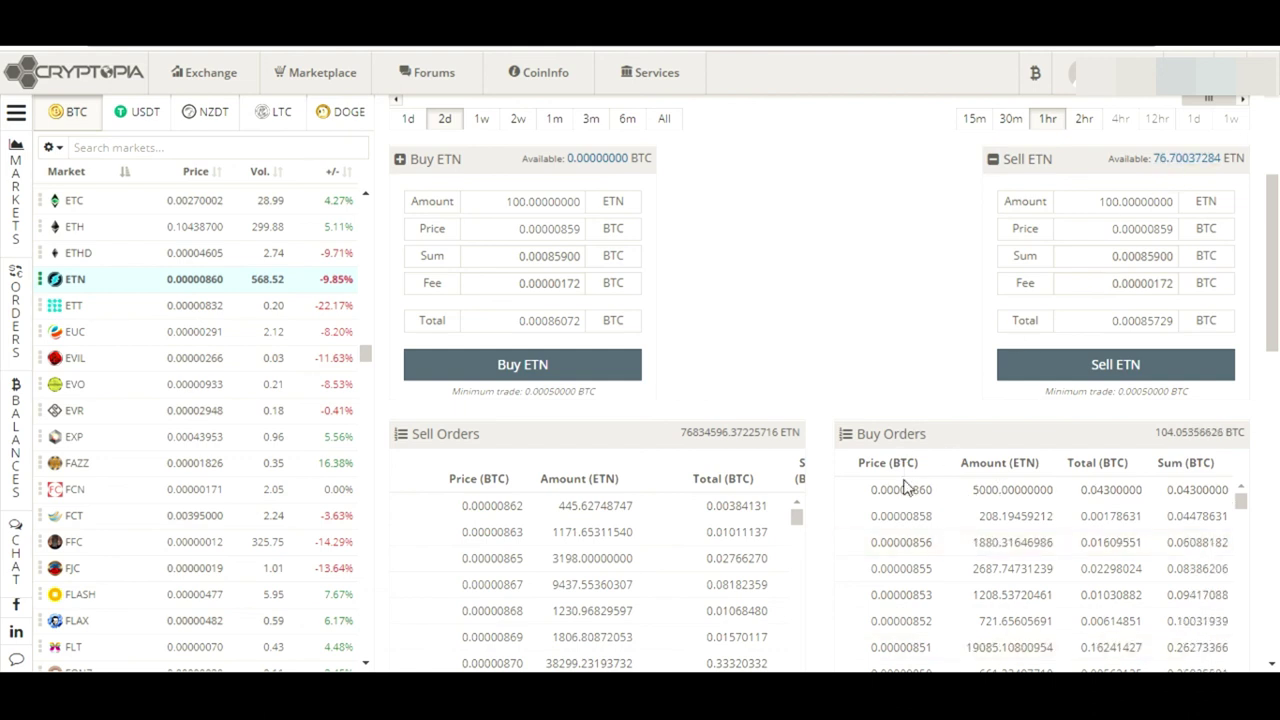
pyautogui.click(905, 488)
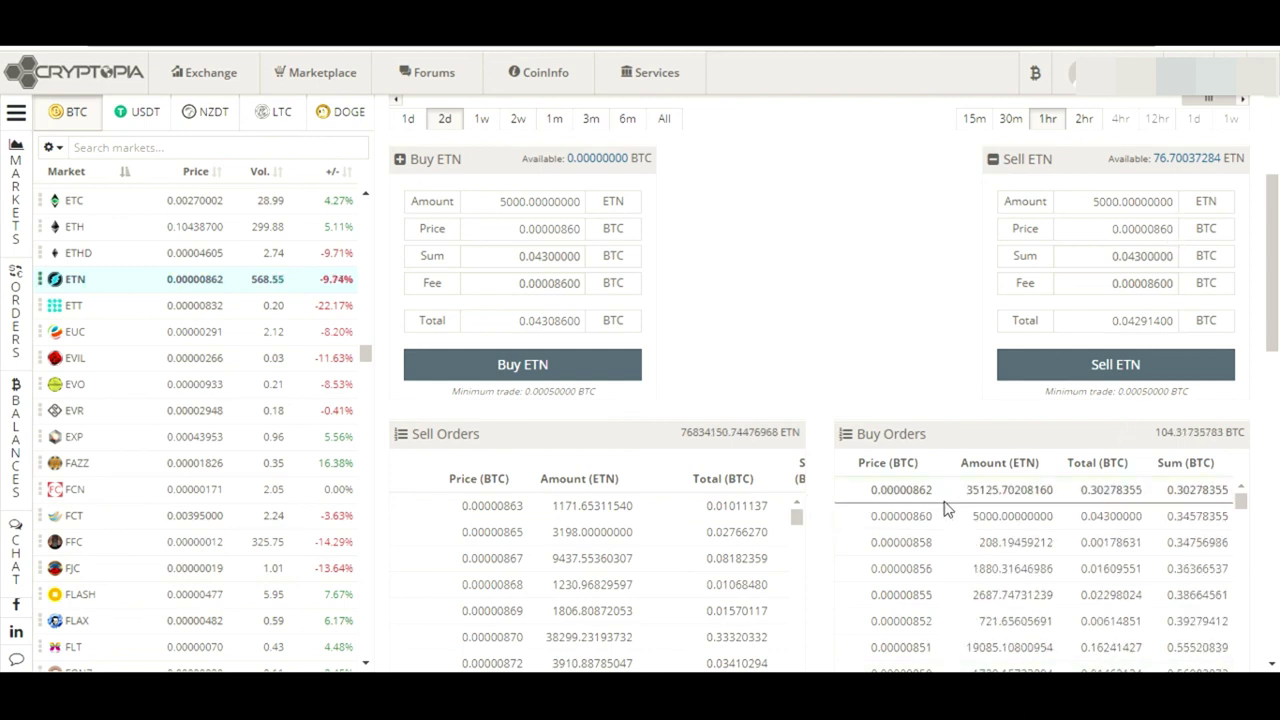
pyautogui.click(944, 492)
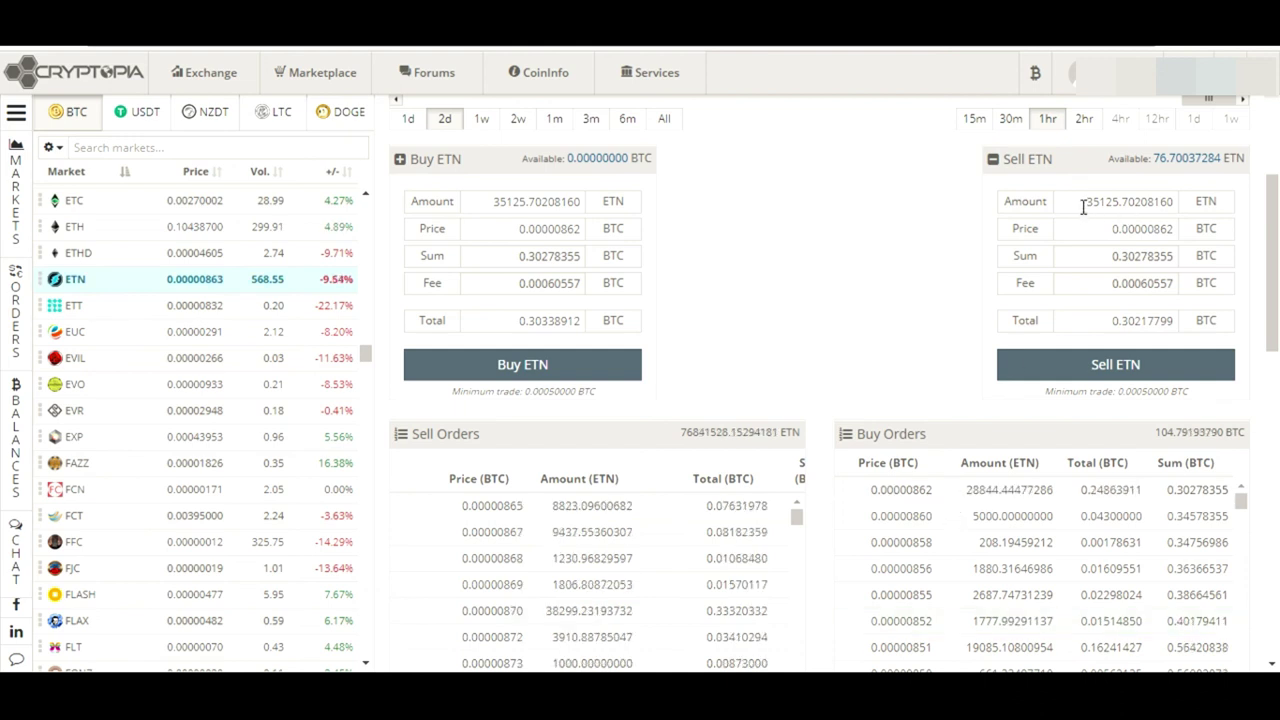
pyautogui.click(1173, 160)
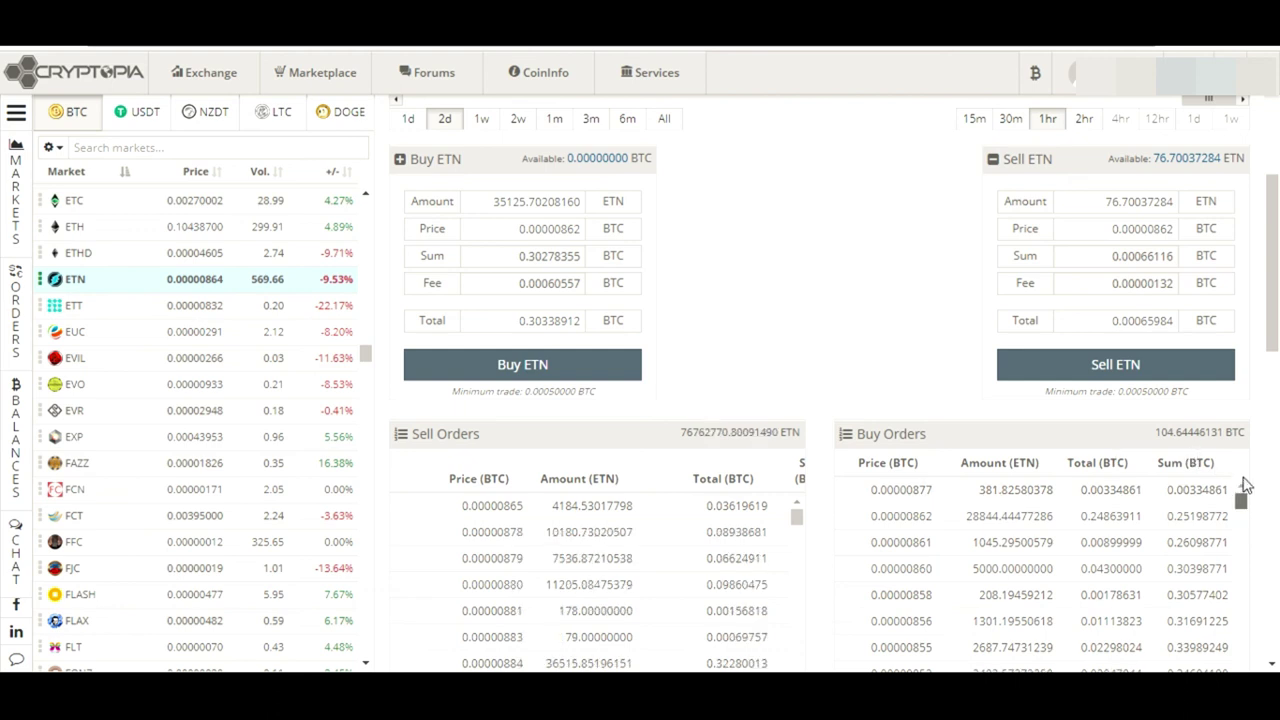
# Sell the full ETN balance at the 0.00000877 top bid (total 0.00067132), then scroll up to the chart
pyautogui.click(1005, 489)
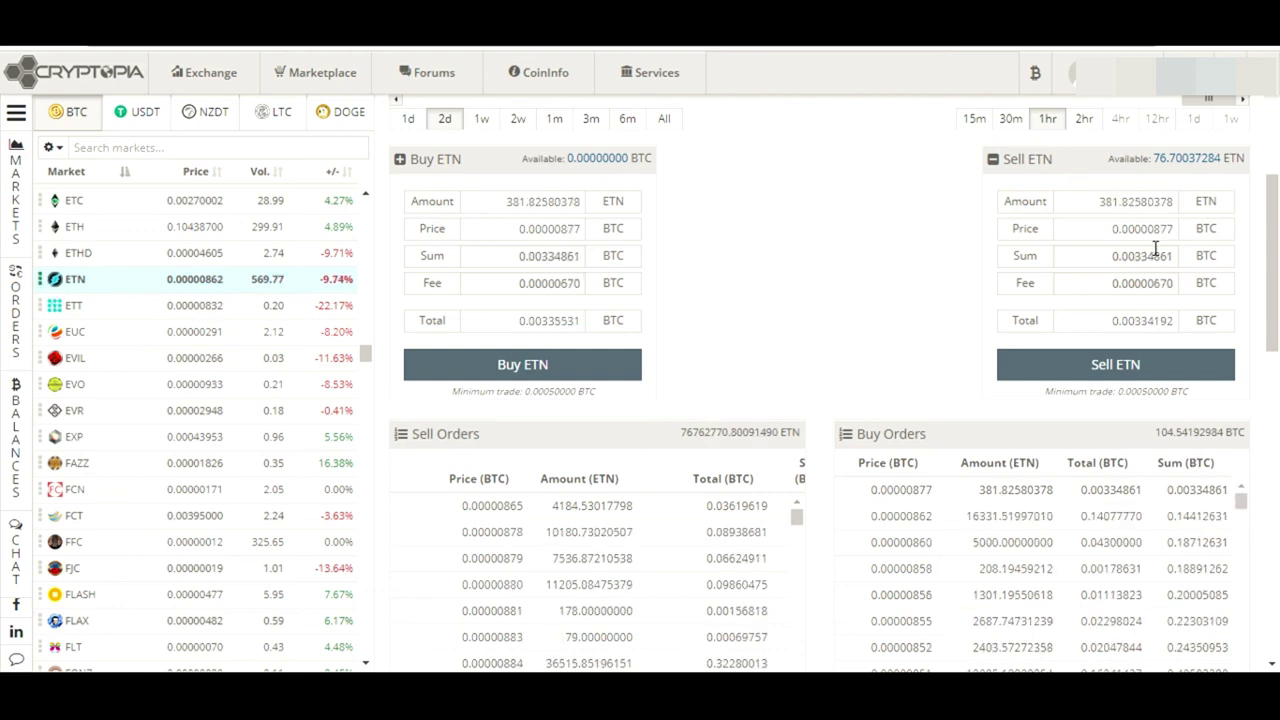
pyautogui.click(1172, 160)
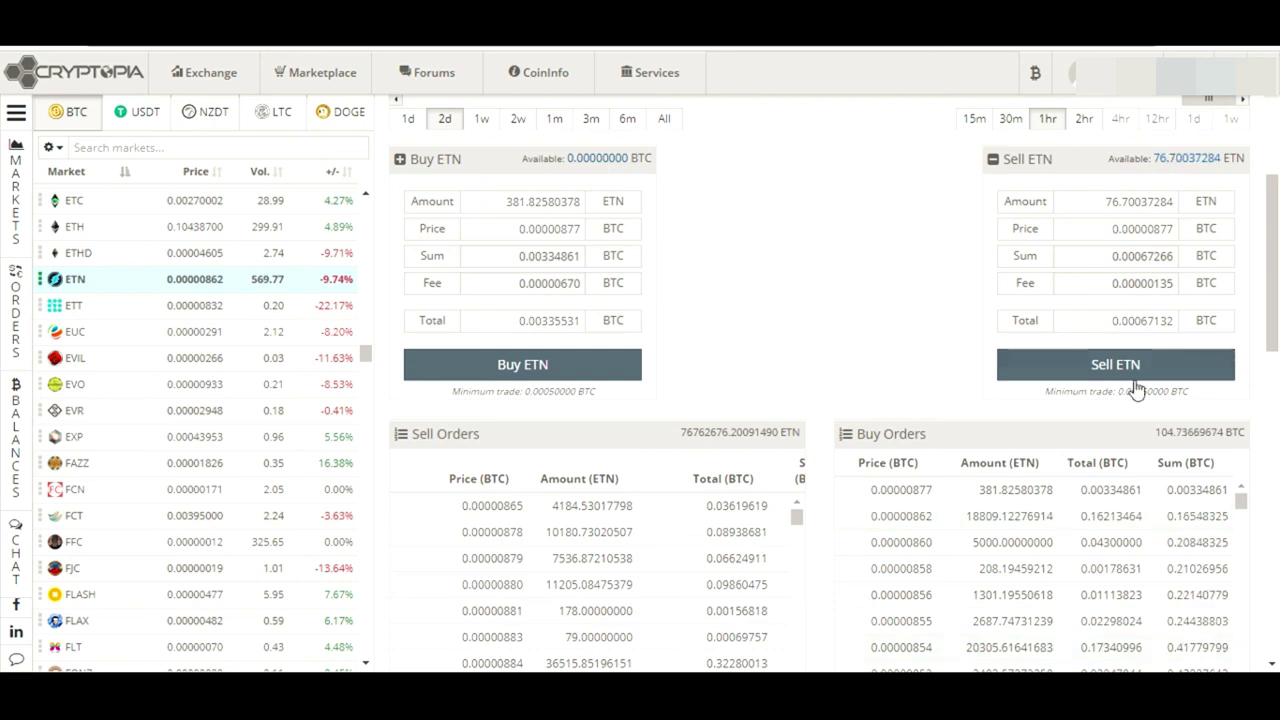
pyautogui.moveTo(1110, 325); pyautogui.dragTo(1205, 332)
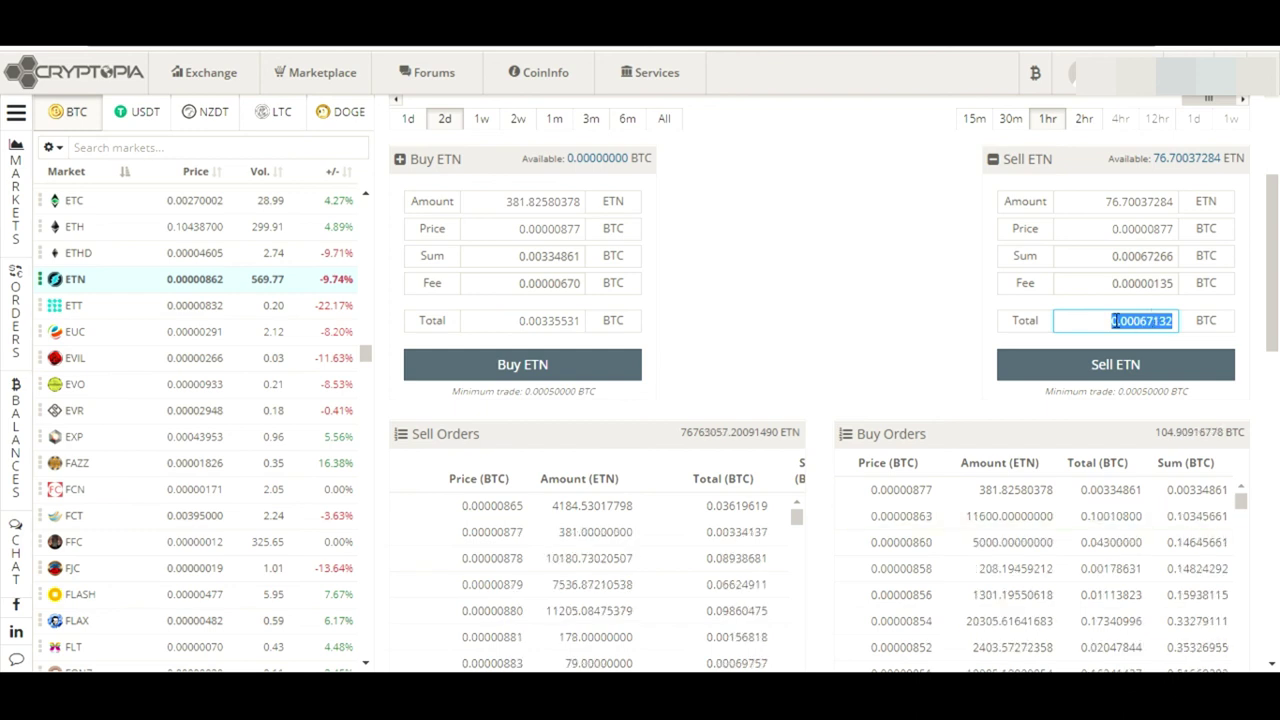
pyautogui.click(1114, 320)
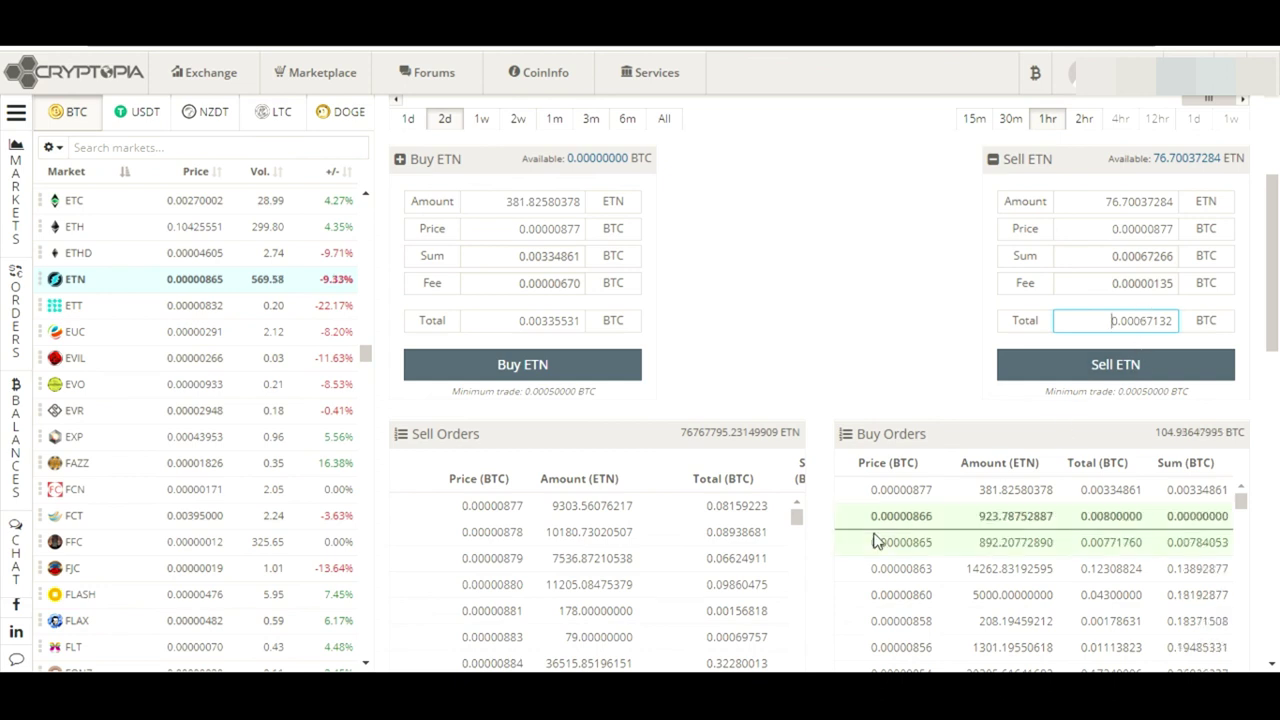
pyautogui.click(903, 489)
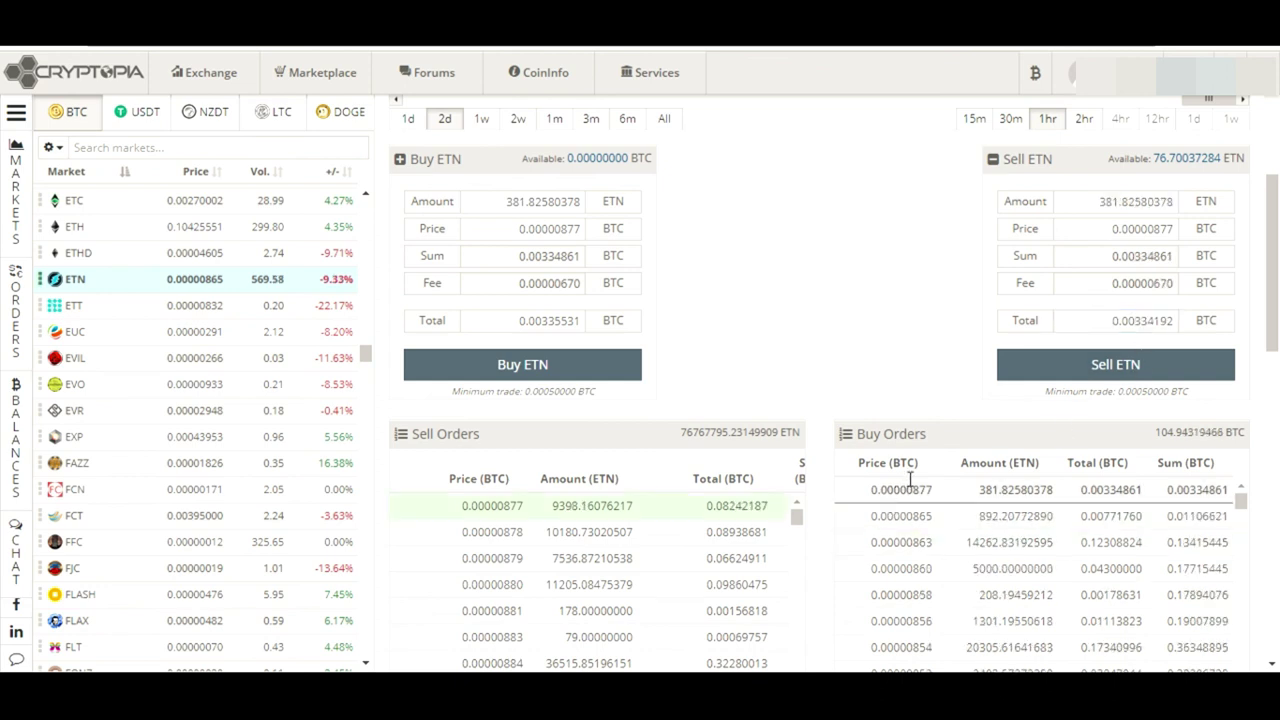
pyautogui.doubleClick(1170, 160)
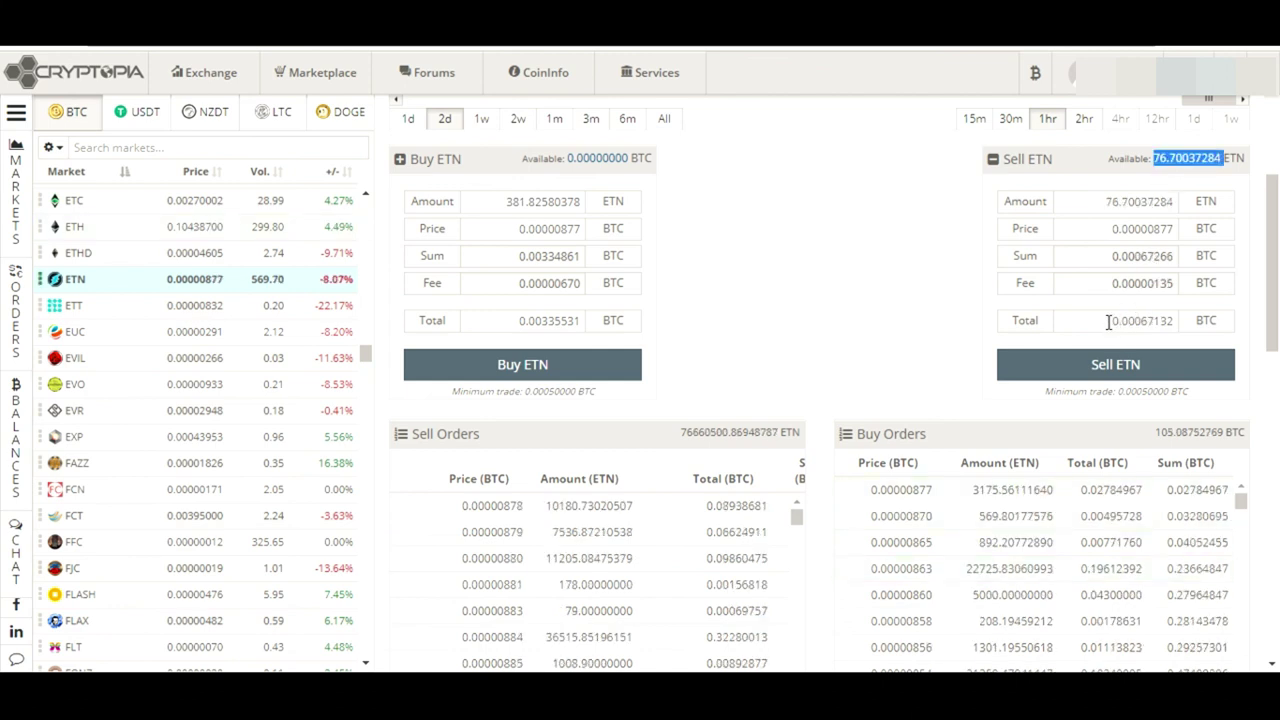
pyautogui.doubleClick(1145, 321)
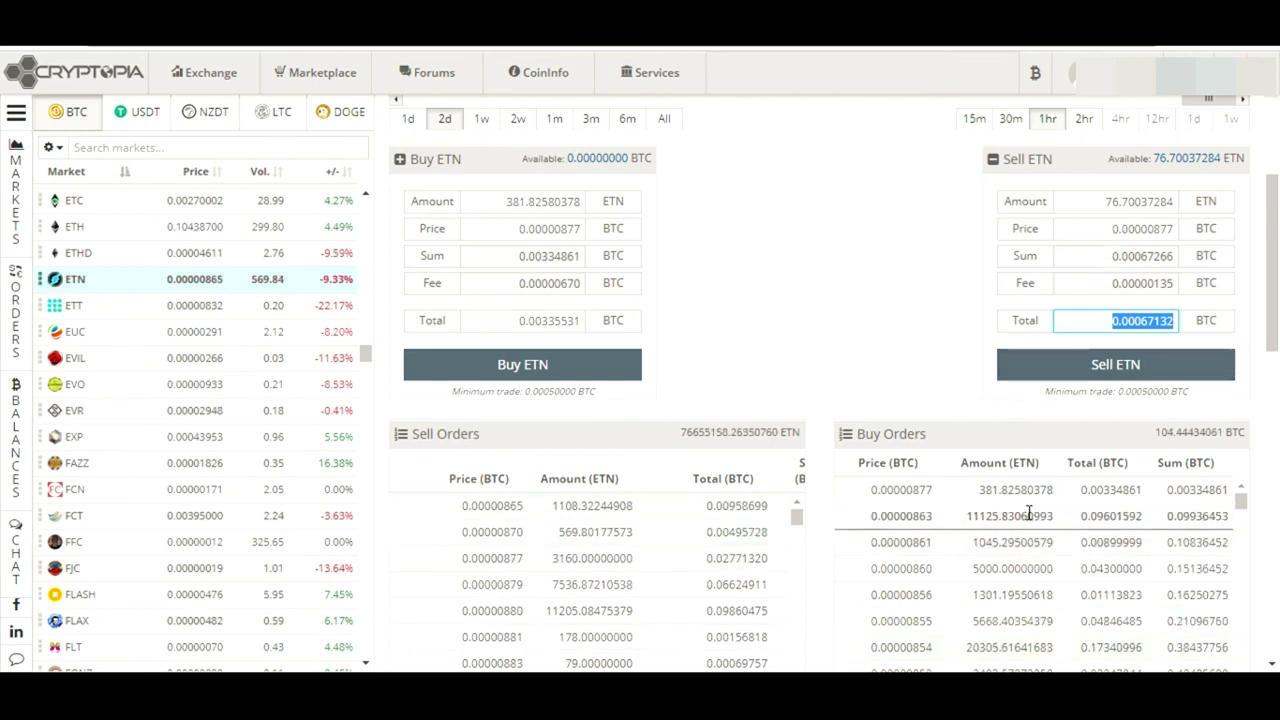
pyautogui.click(1157, 327)
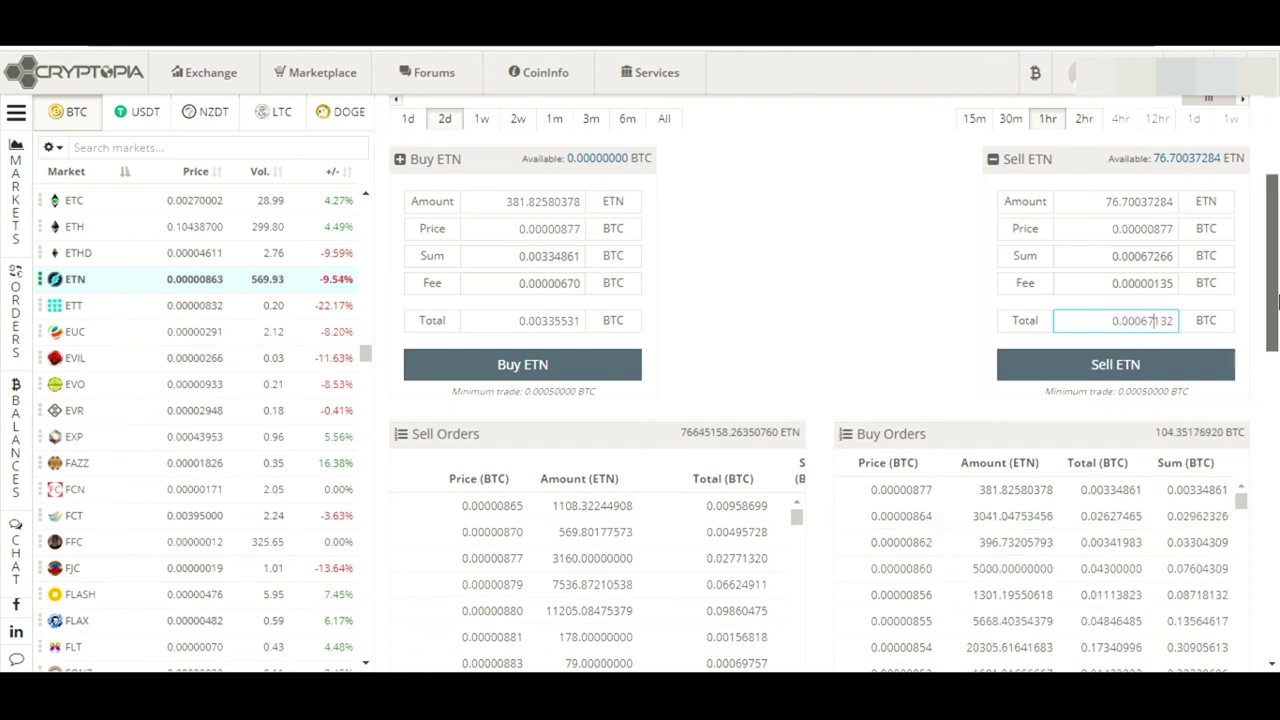
pyautogui.scroll(3, 1276, 235)
pyautogui.scroll(2, 1276, 235)
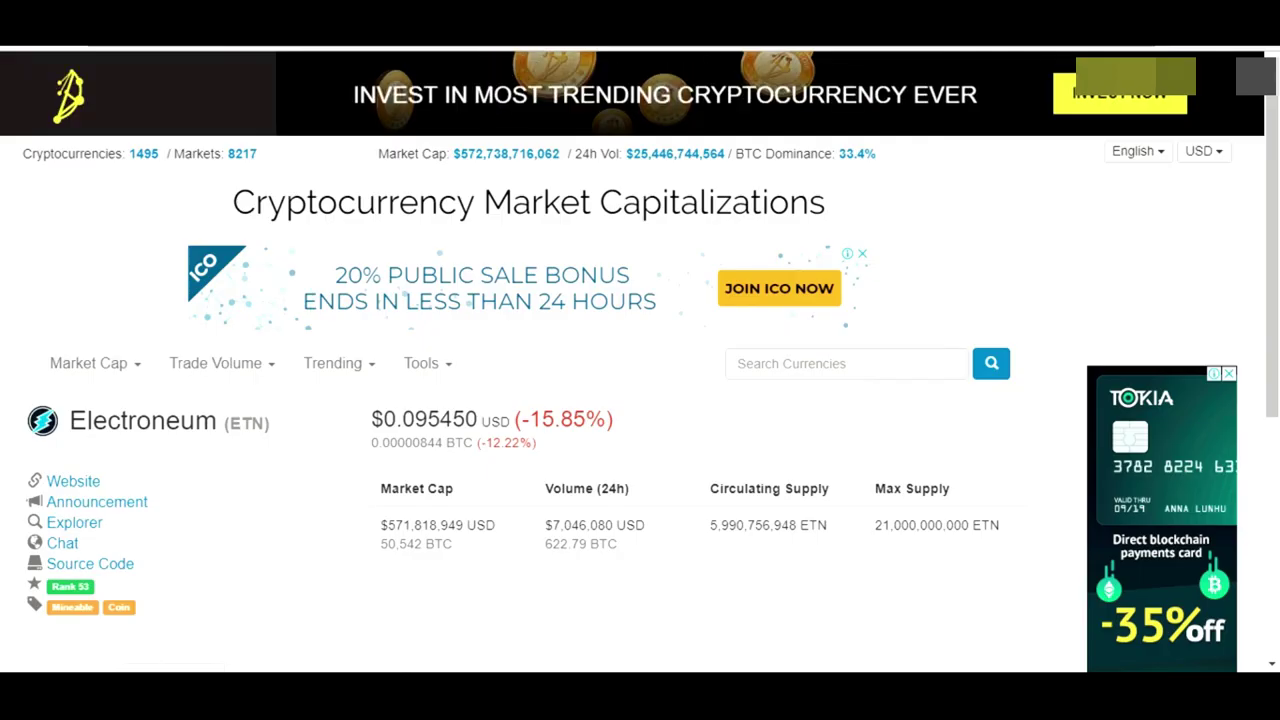
# Follow the Website link on CoinMarketCap's Electroneum page to the official Electroneum site
pyautogui.click(74, 485)
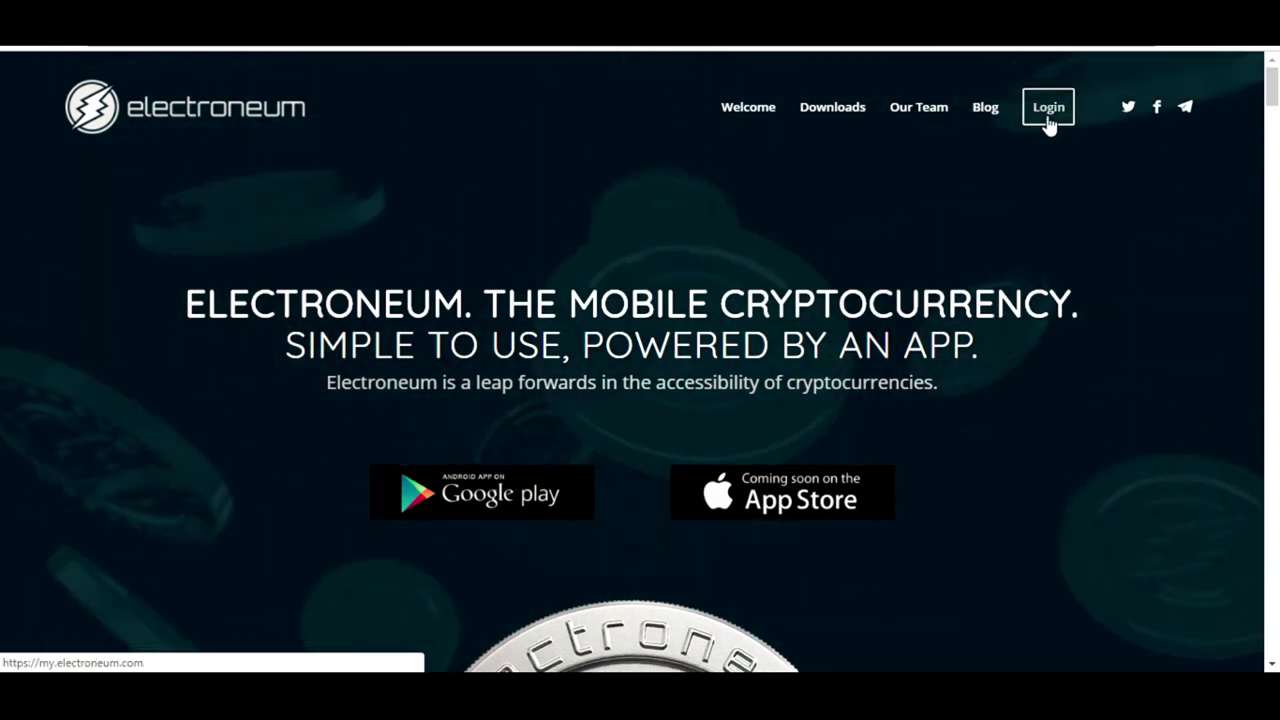
# Go to the Electroneum wallet login and bring up the Create account registration form
pyautogui.click(1049, 118)
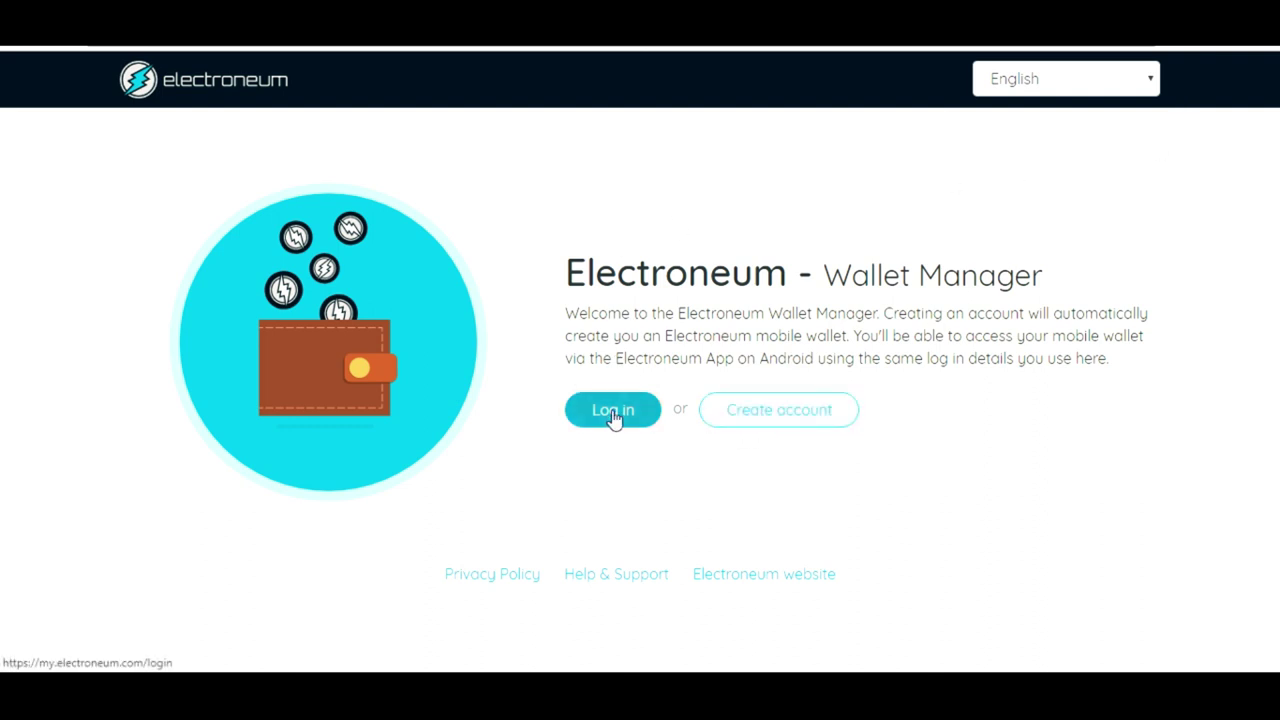
pyautogui.click(783, 420)
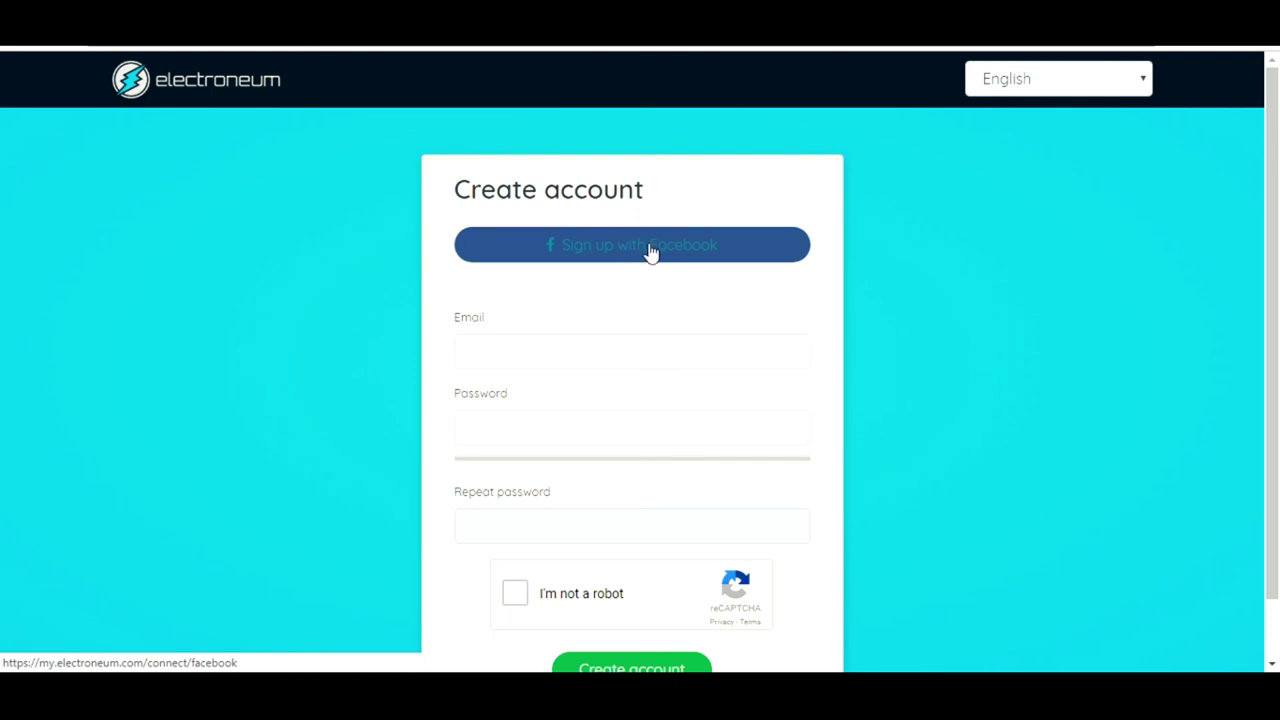
# Step through the email and password fields, then sign in with the linked Facebook account
pyautogui.click(580, 359)
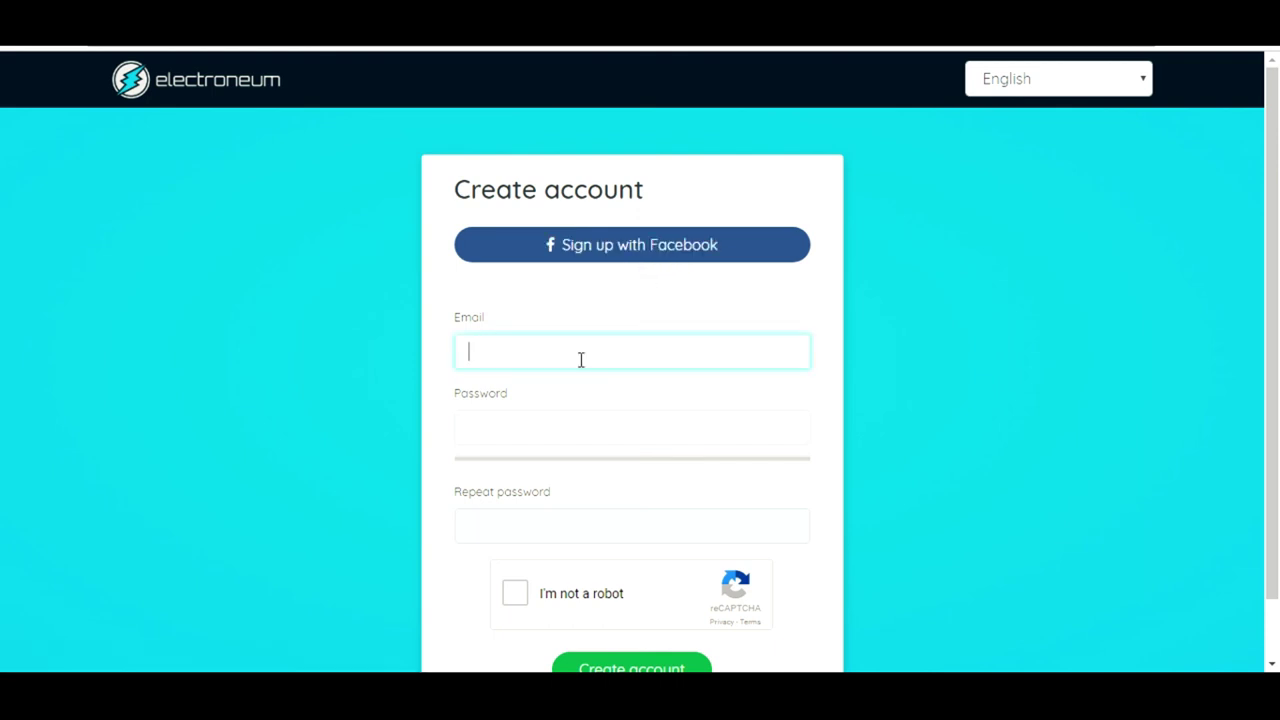
pyautogui.click(565, 435)
pyautogui.click(562, 523)
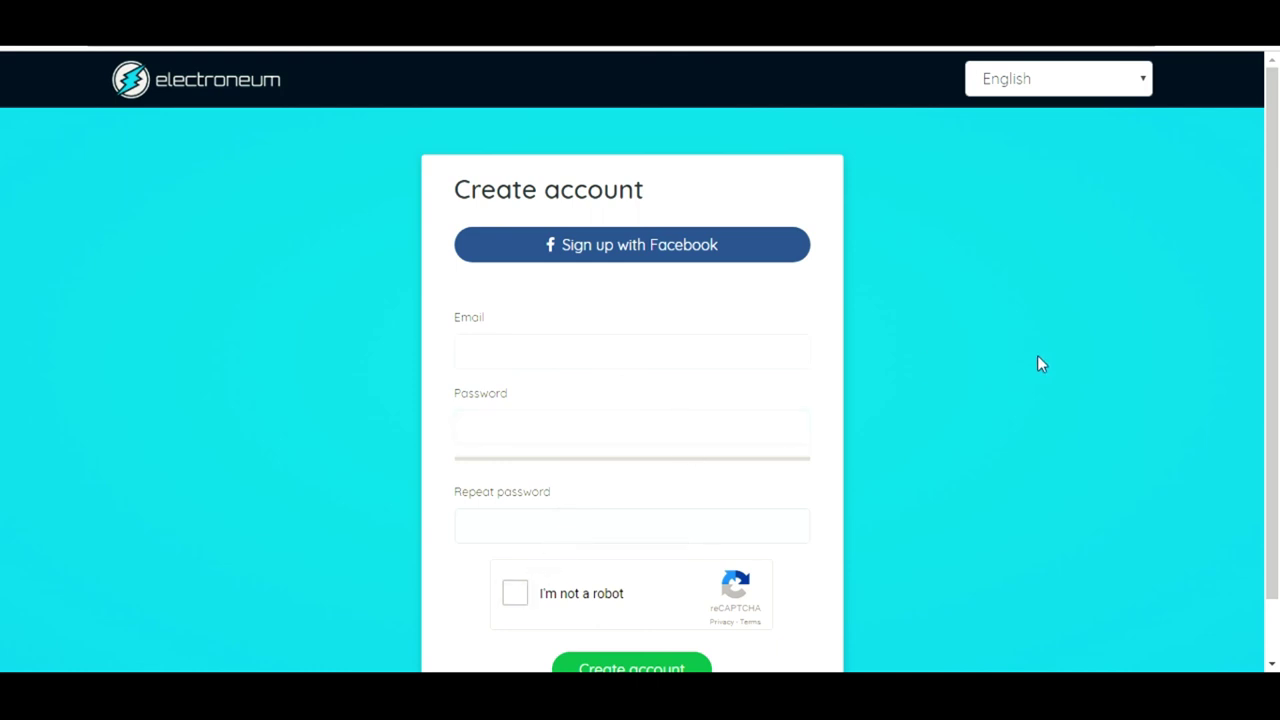
pyautogui.moveTo(1276, 236); pyautogui.dragTo(1276, 290)
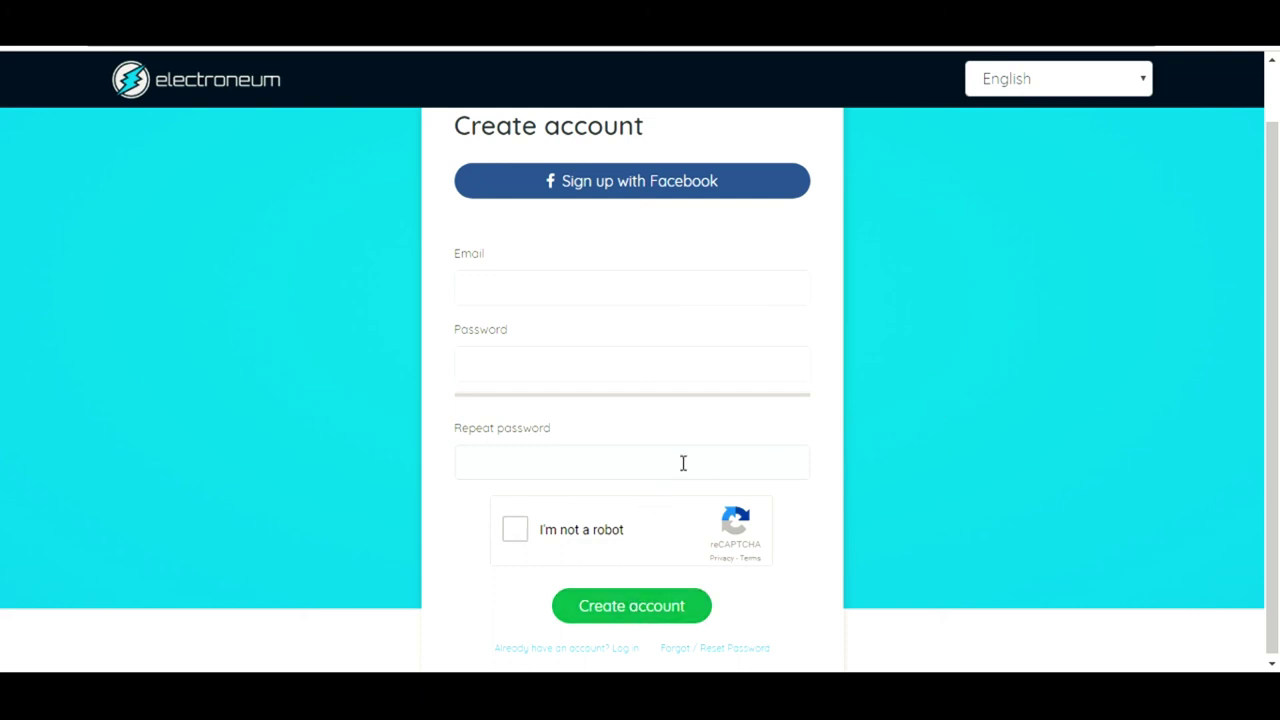
pyautogui.scroll(1, 1277, 345)
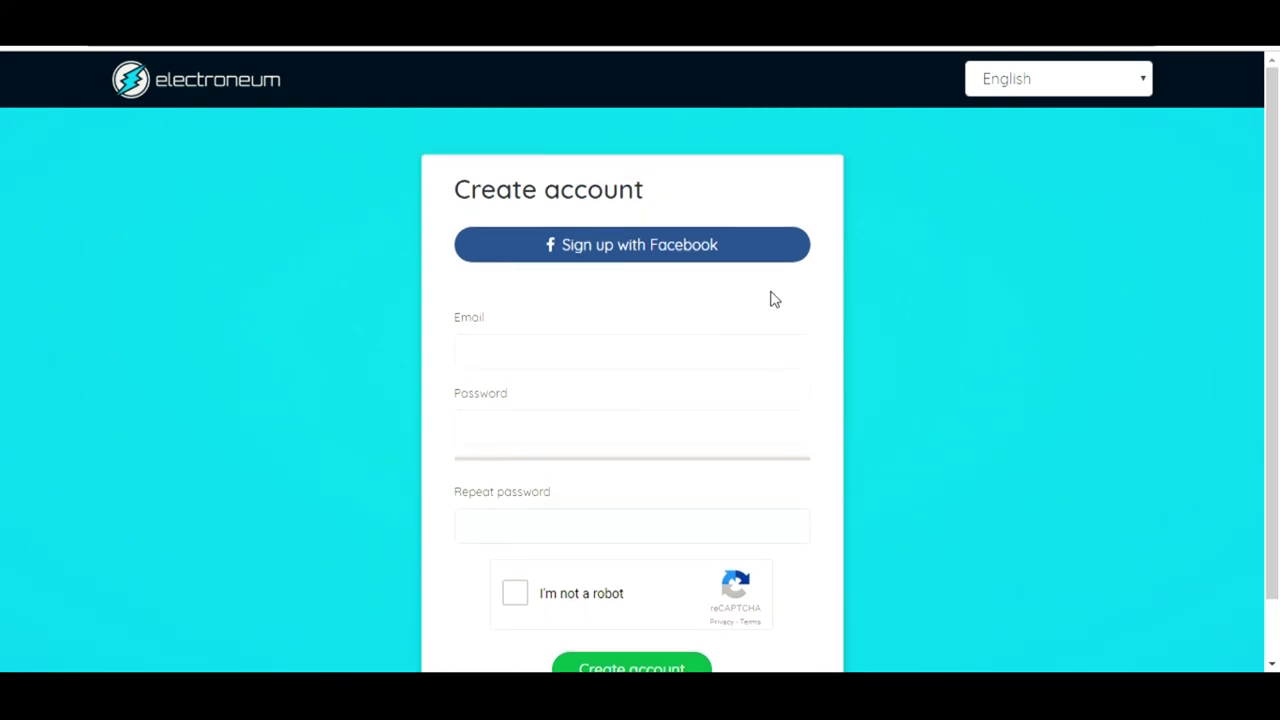
pyautogui.click(697, 262)
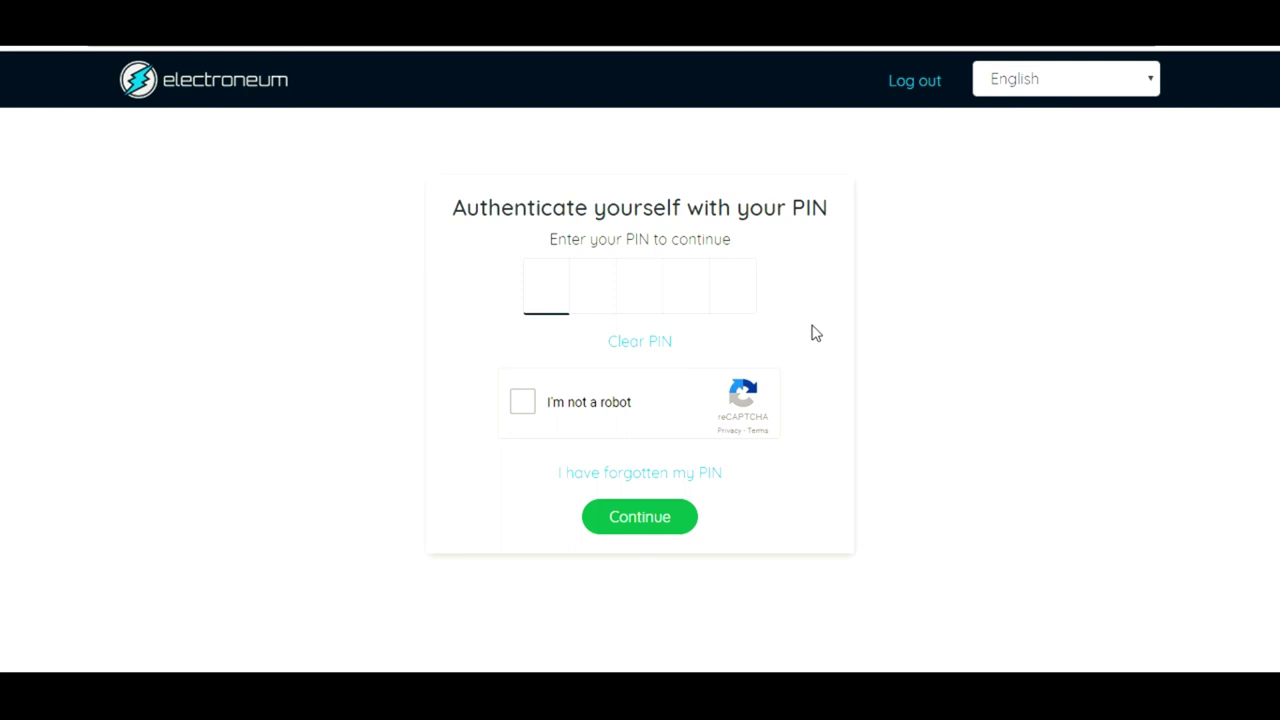
# Enter the five-digit PIN with the robot check, and resubmit it after the first attempt is rejected
pyautogui.write('*****')
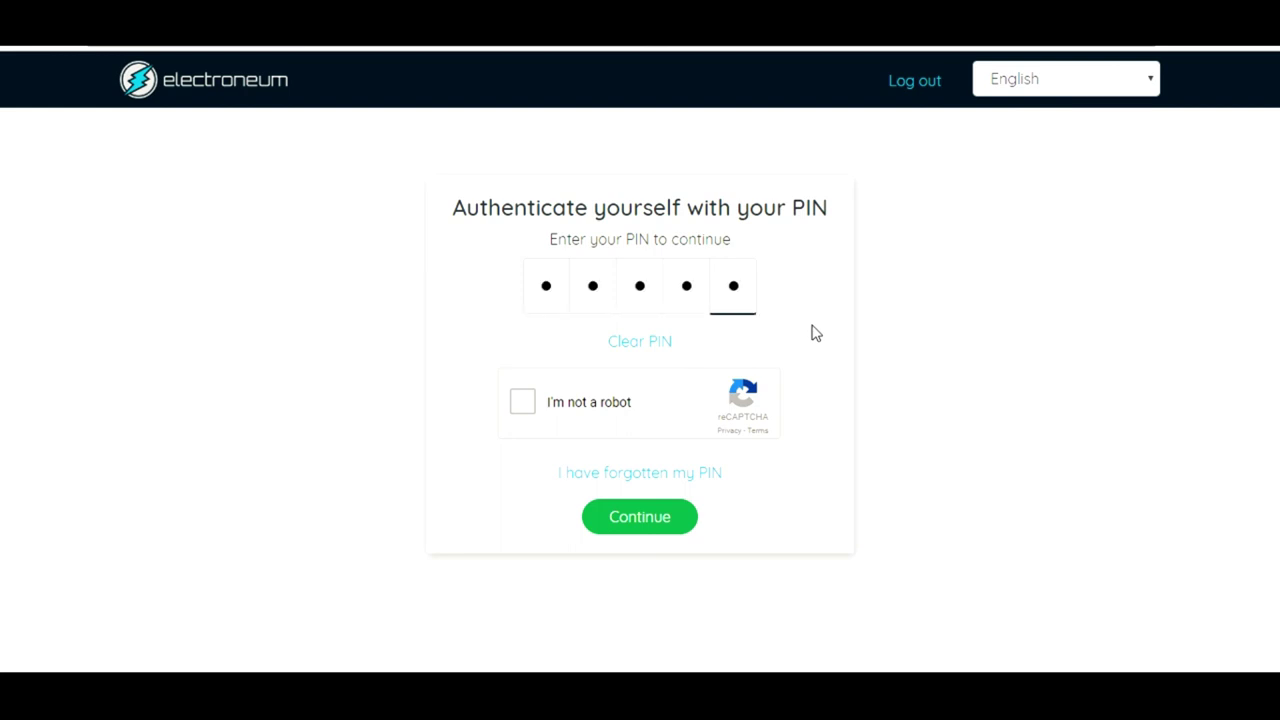
pyautogui.click(524, 402)
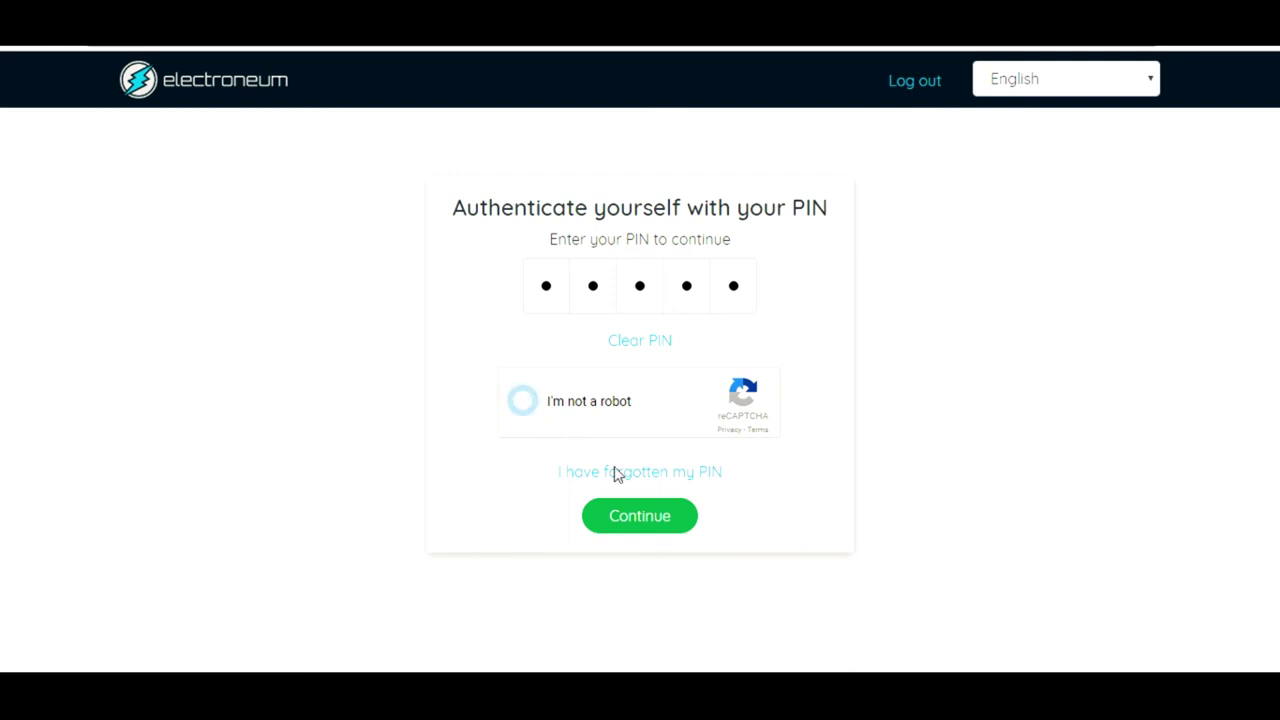
pyautogui.click(655, 528)
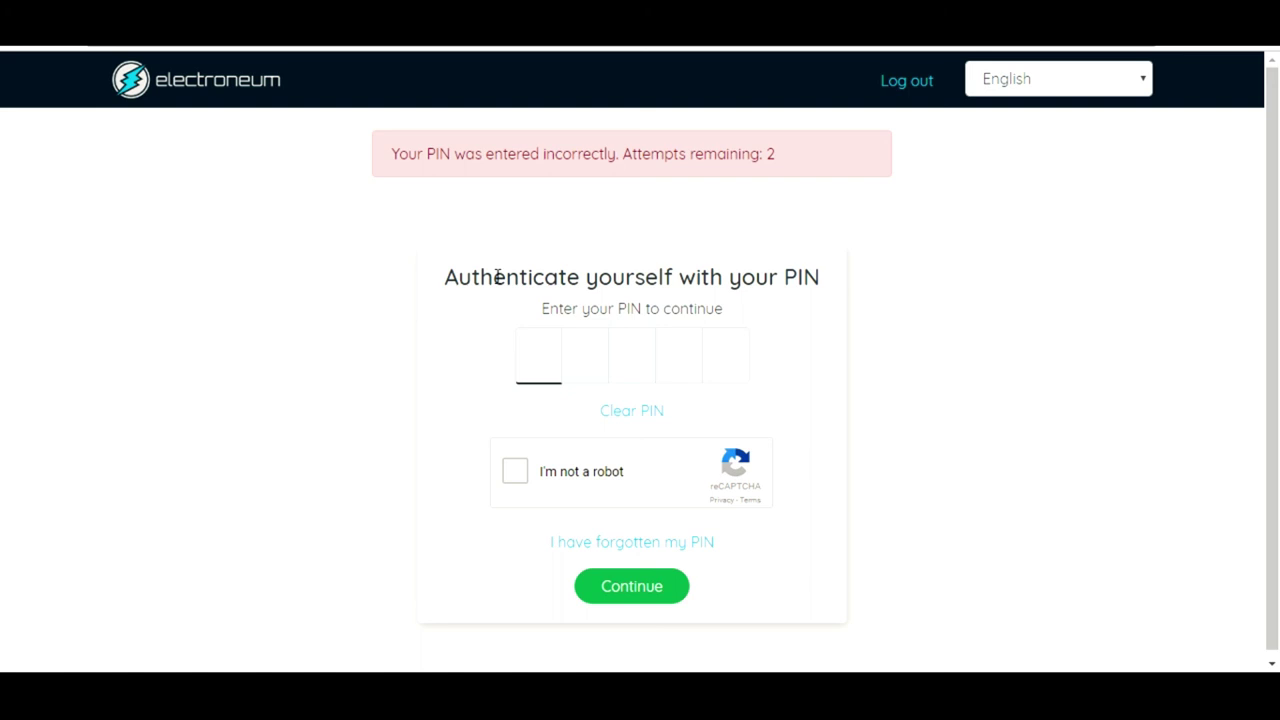
pyautogui.write('1234')
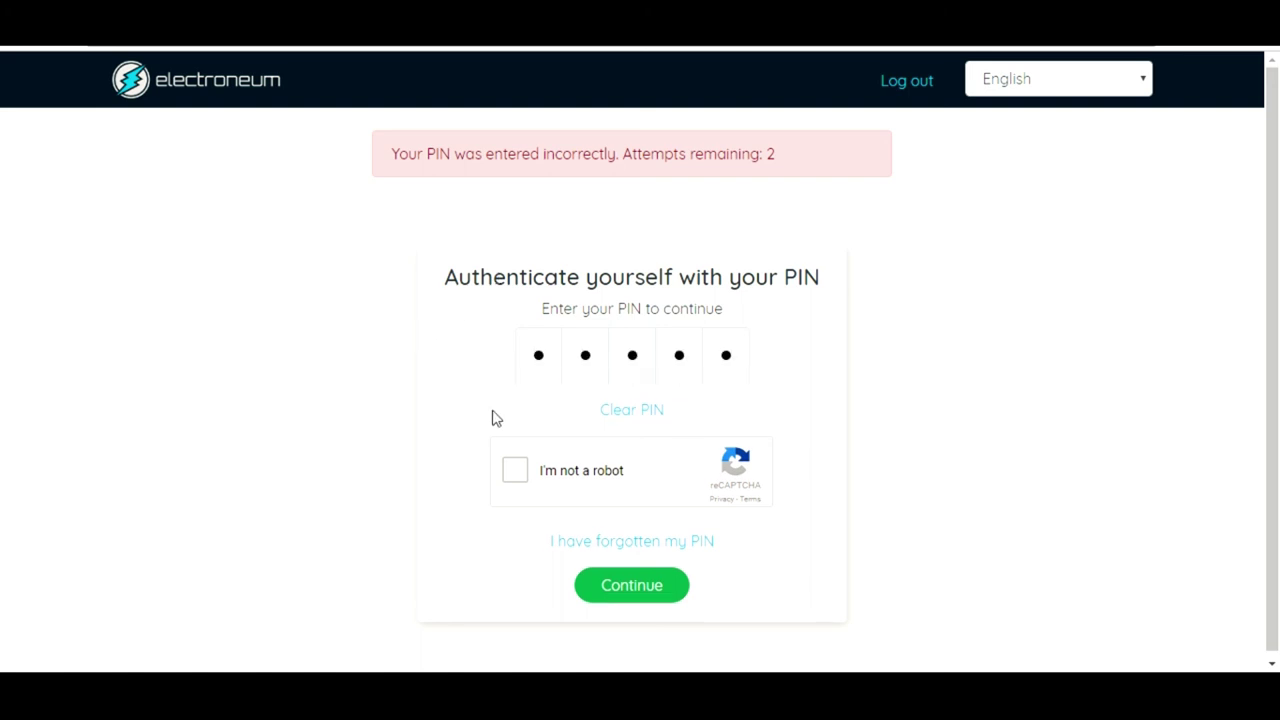
pyautogui.click(510, 470)
pyautogui.click(651, 603)
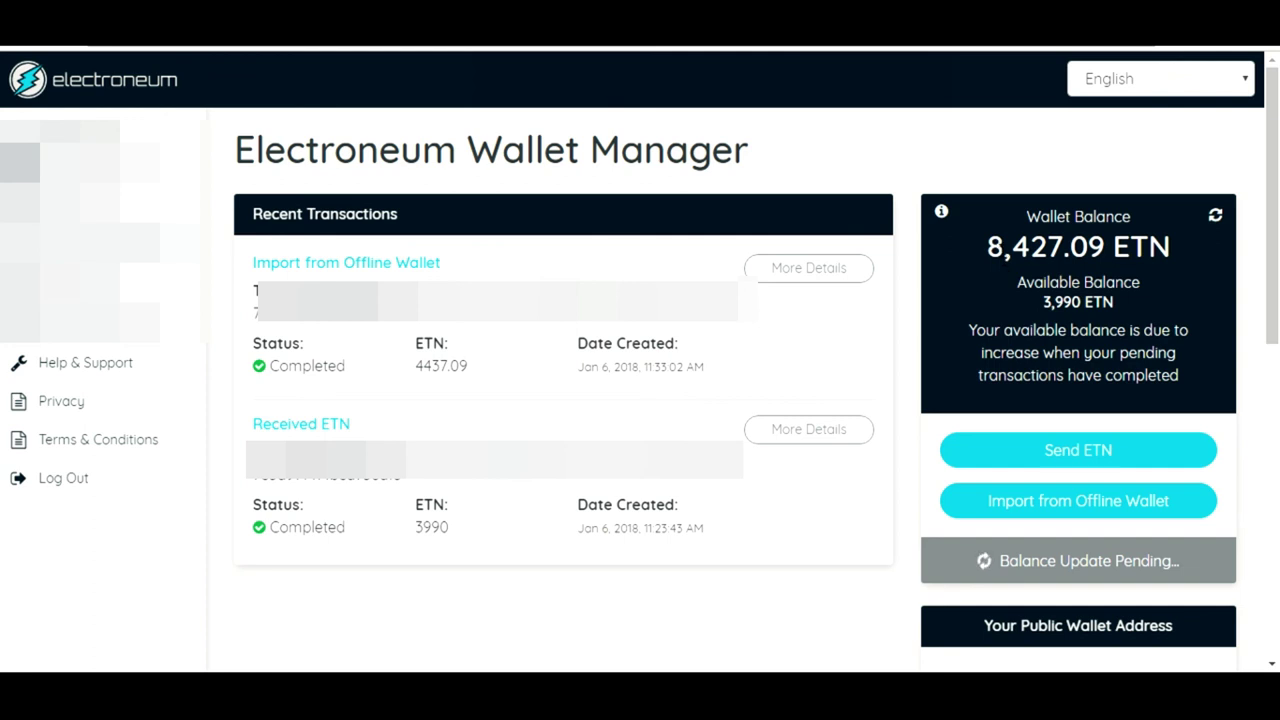
# Highlight the 8,427 wallet balance and scroll through the dashboard's two completed transactions
pyautogui.moveTo(990, 248); pyautogui.dragTo(1070, 248)
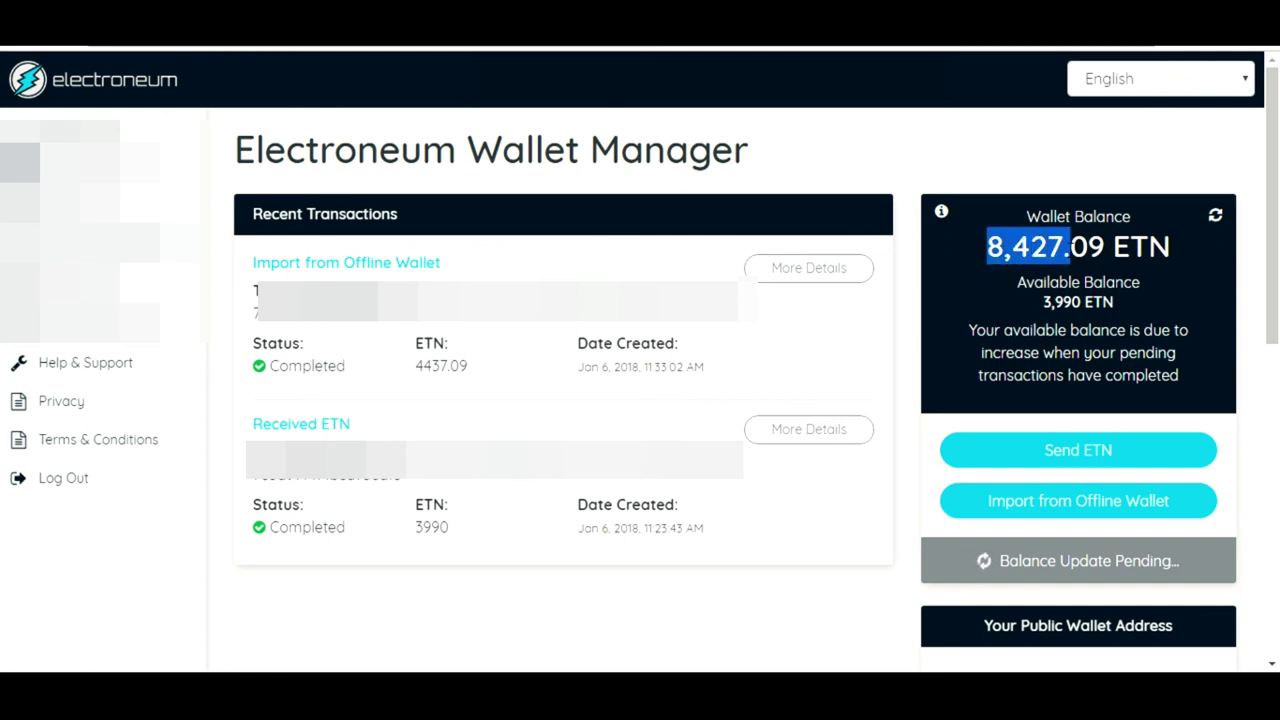
pyautogui.click(1070, 248)
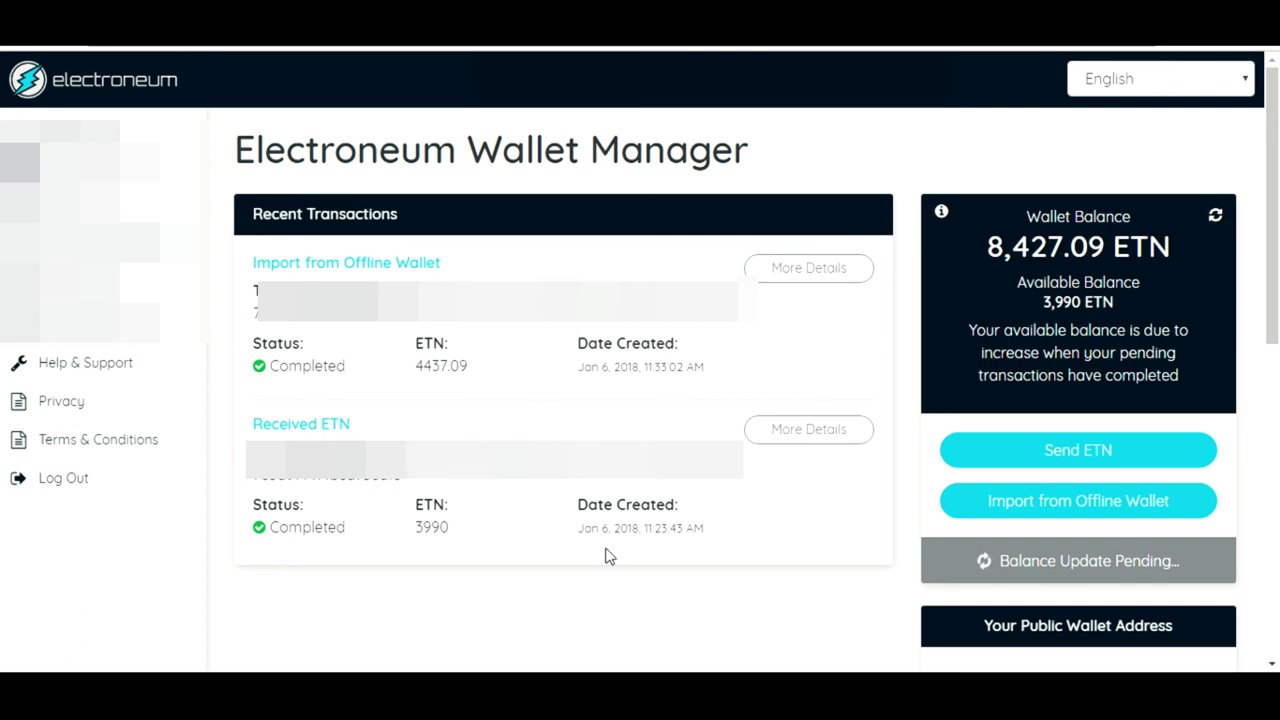
pyautogui.moveTo(1276, 280); pyautogui.dragTo(1277, 349)
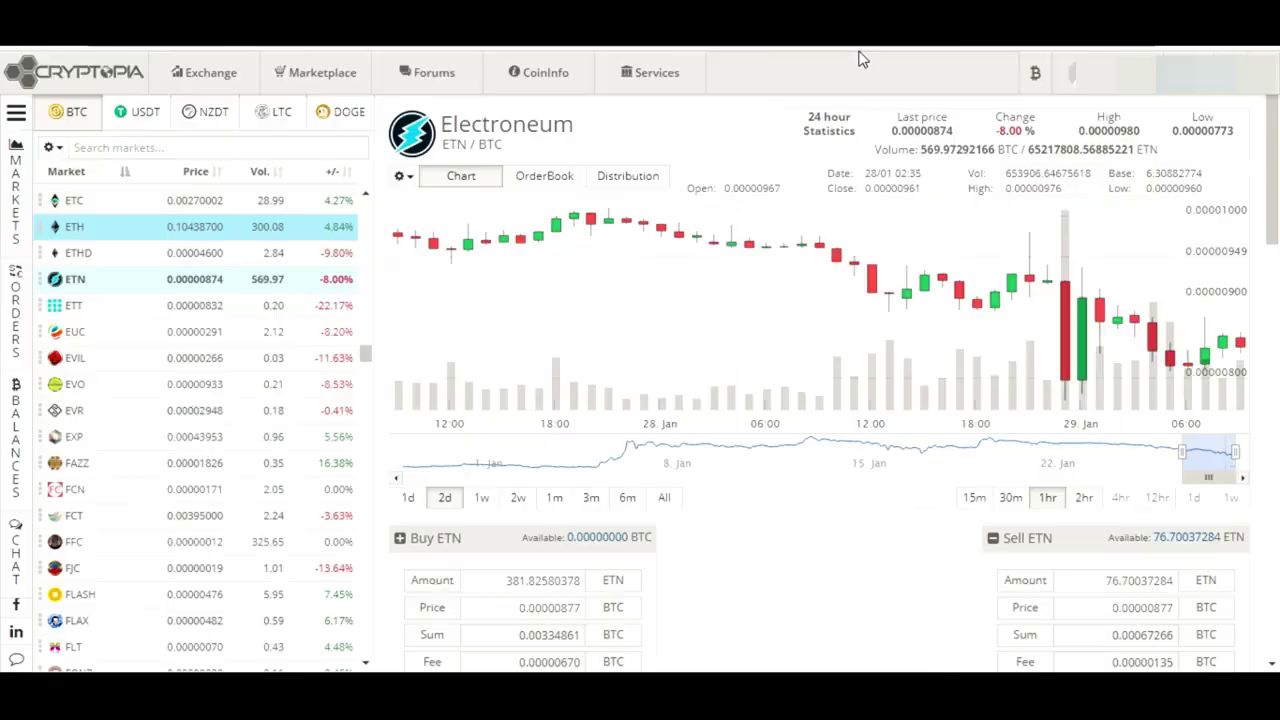
# Go to the Deposit page from Cryptopia's Wallets menu
pyautogui.click(1035, 76)
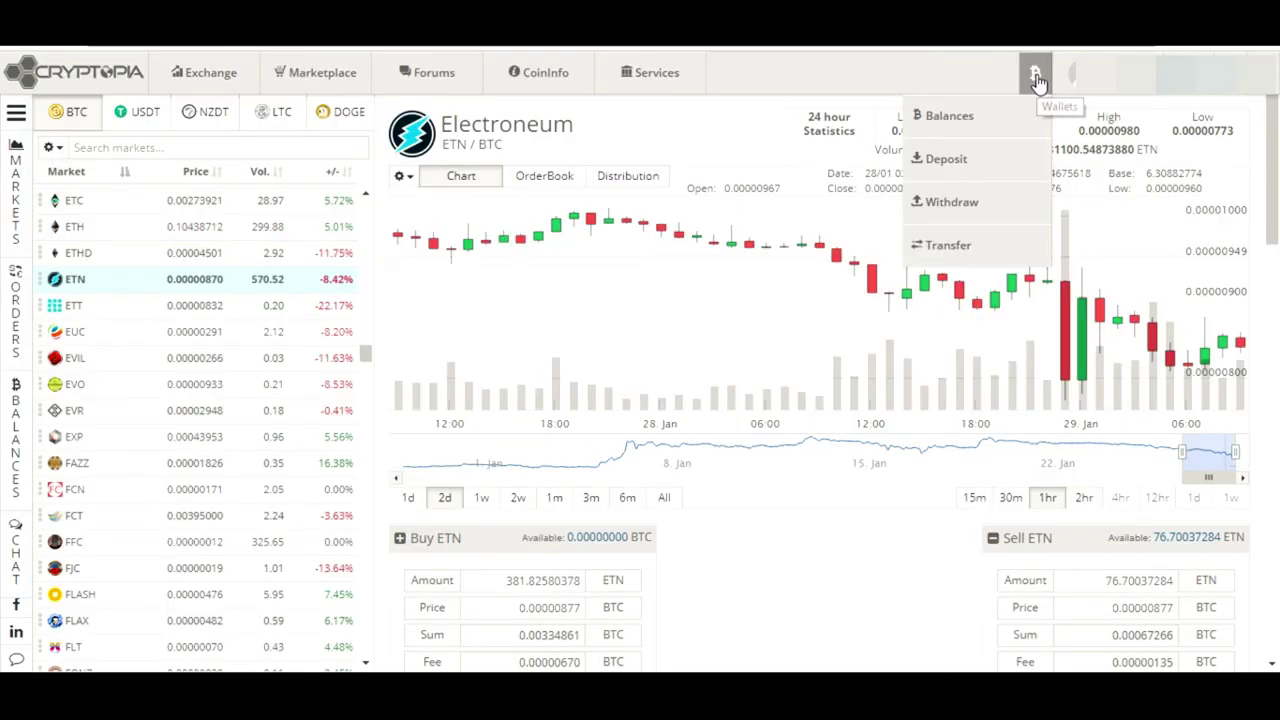
pyautogui.click(972, 168)
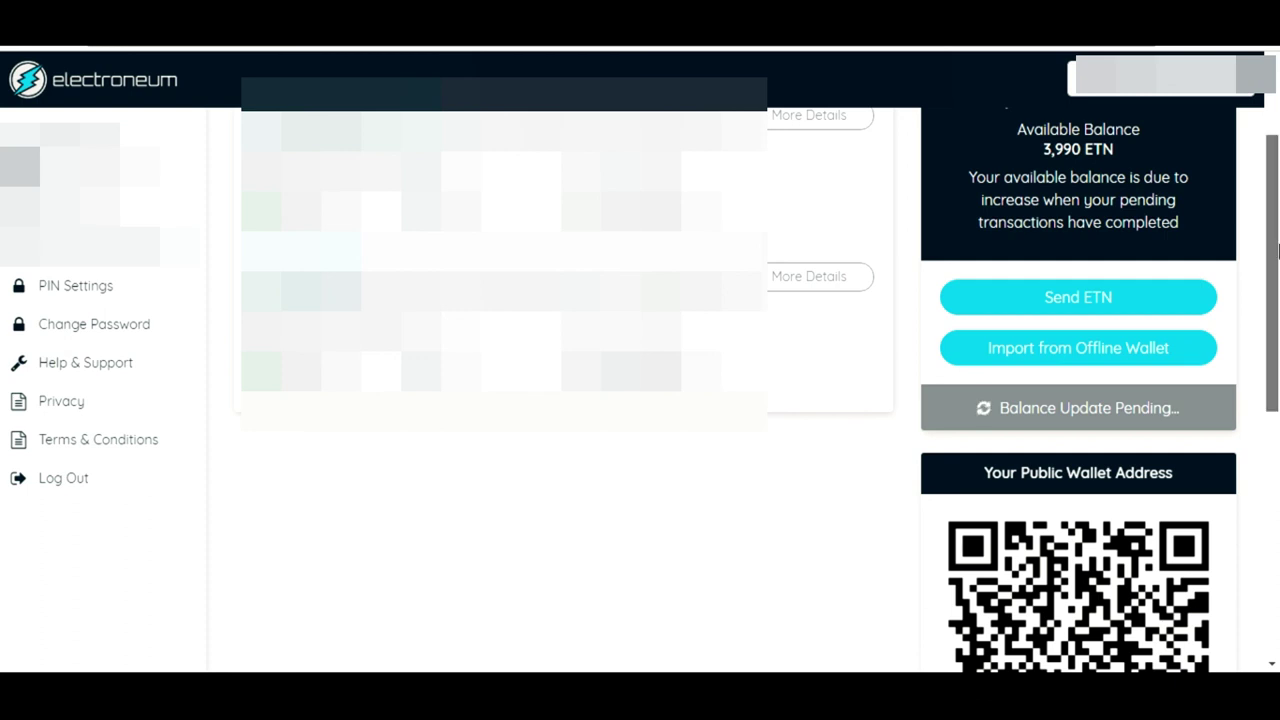
pyautogui.scroll(2, 1277, 250)
pyautogui.scroll(-1, 1277, 250)
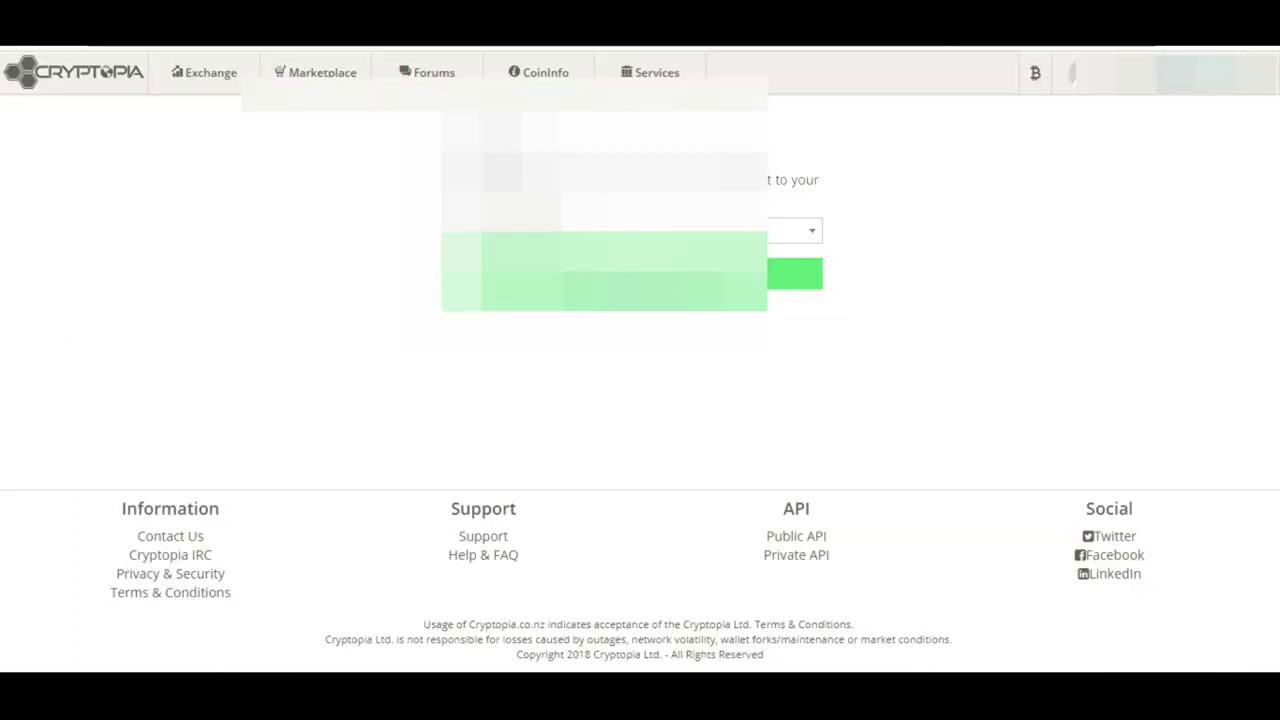
# Choose Electroneum(ETN) as deposit currency and select its PaymentId and deposit address
pyautogui.click(500, 237)
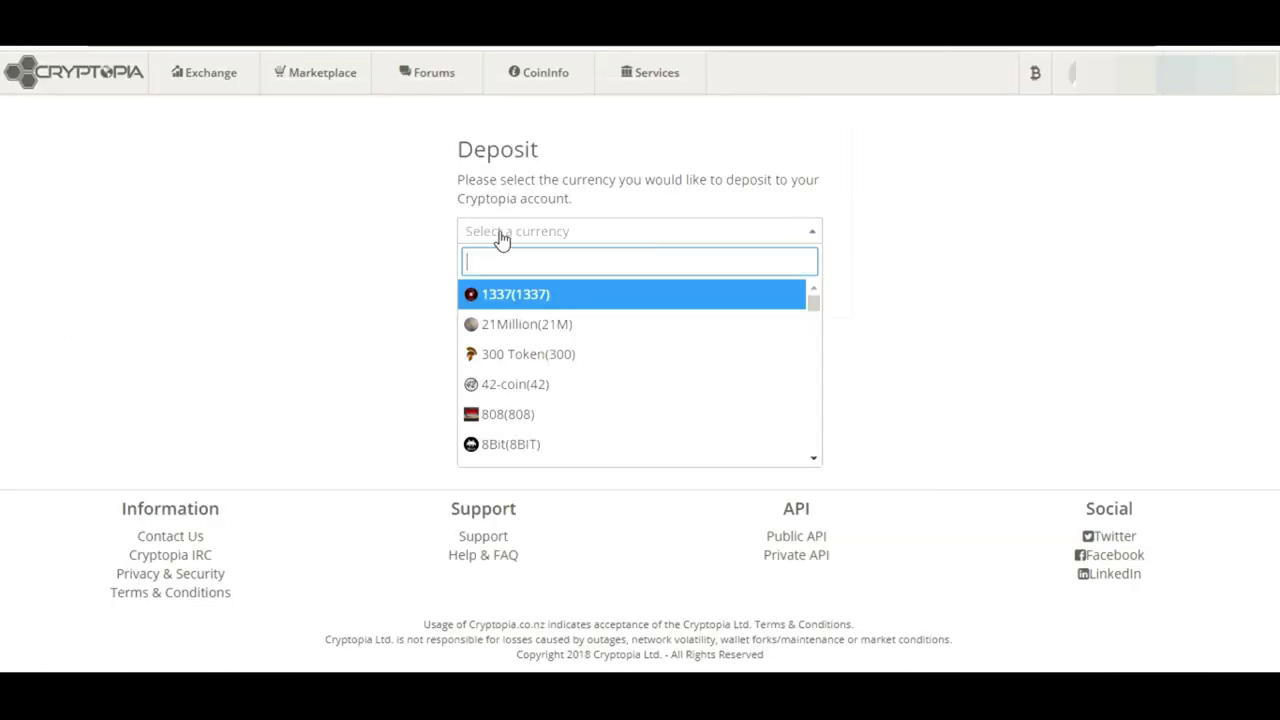
pyautogui.write('etn')
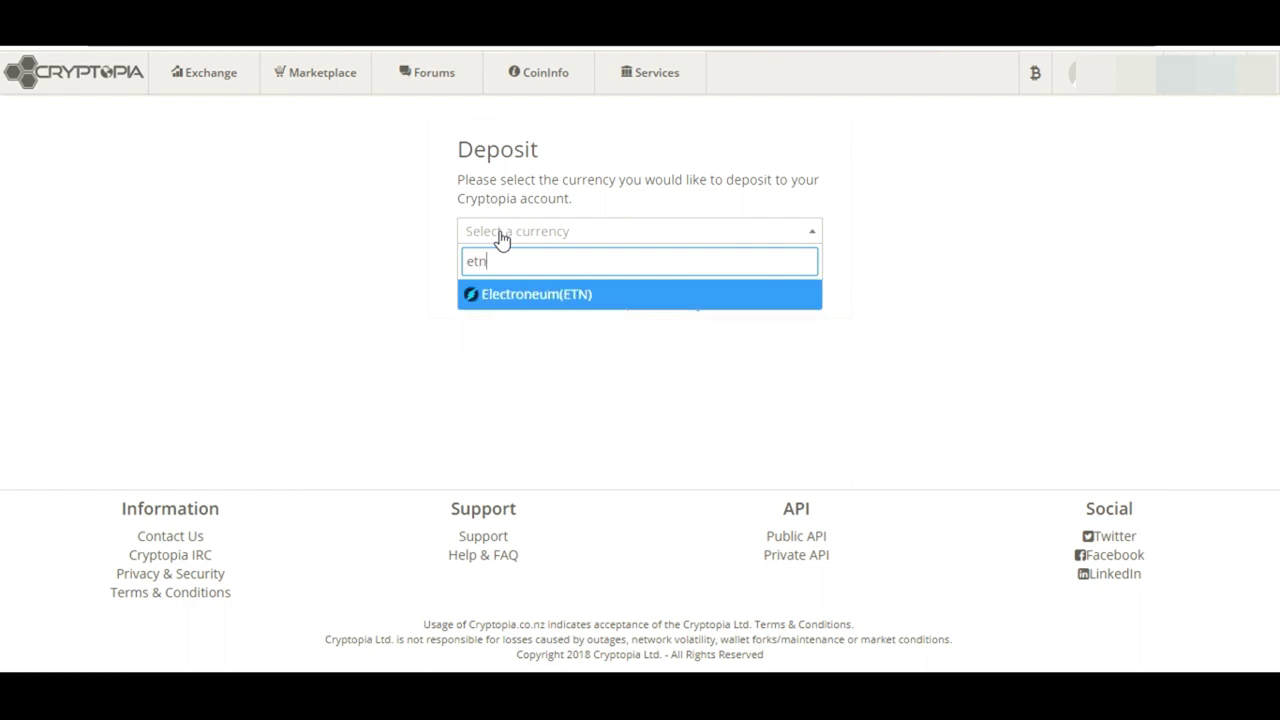
pyautogui.click(530, 300)
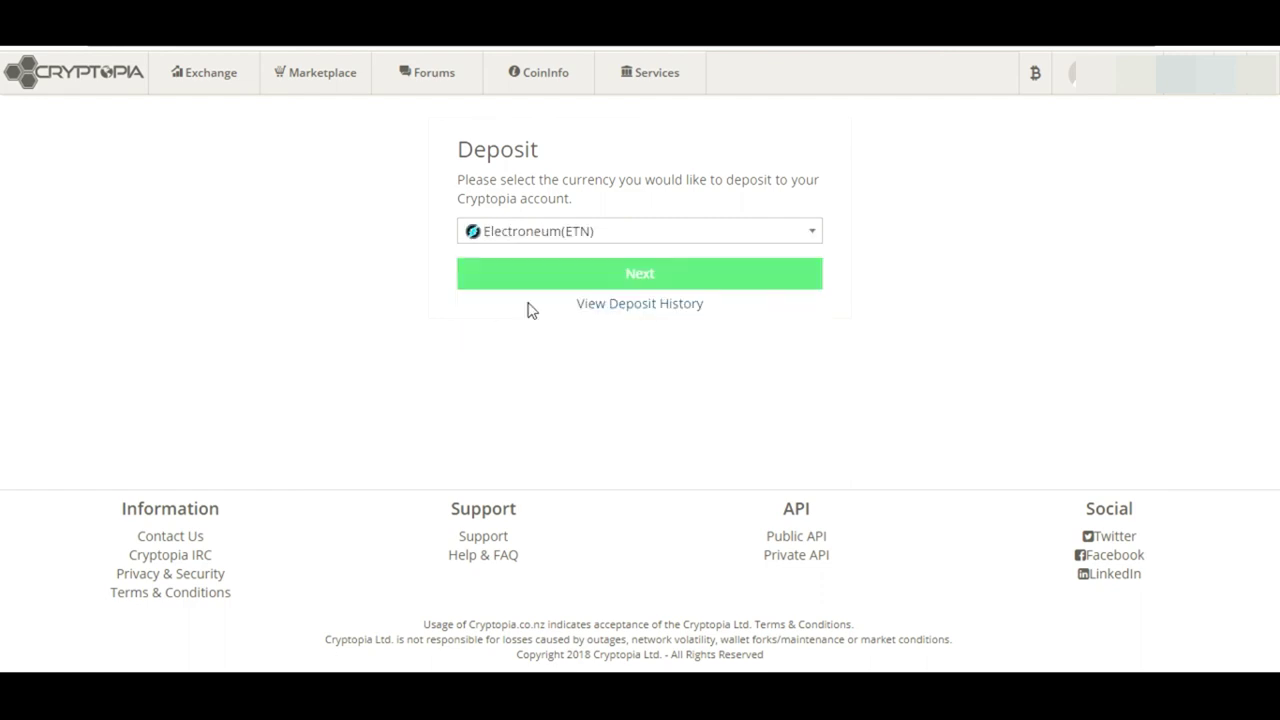
pyautogui.click(604, 286)
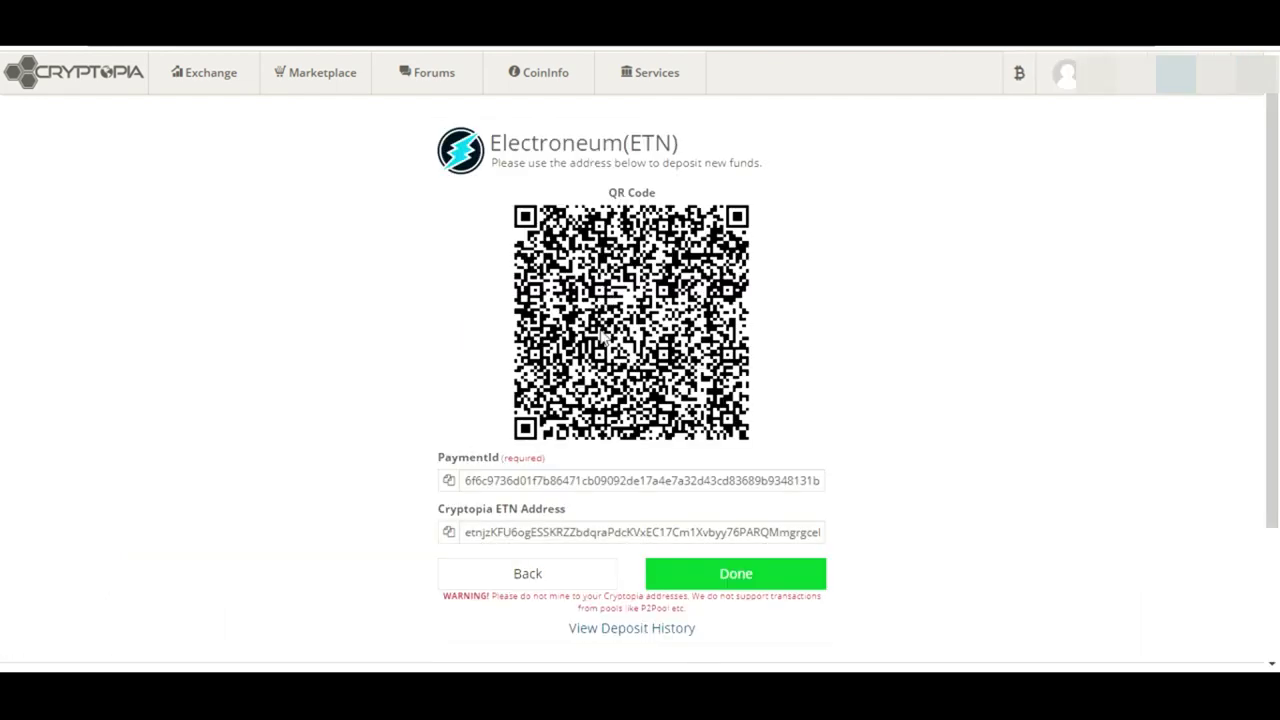
pyautogui.doubleClick(530, 482)
pyautogui.click(543, 535)
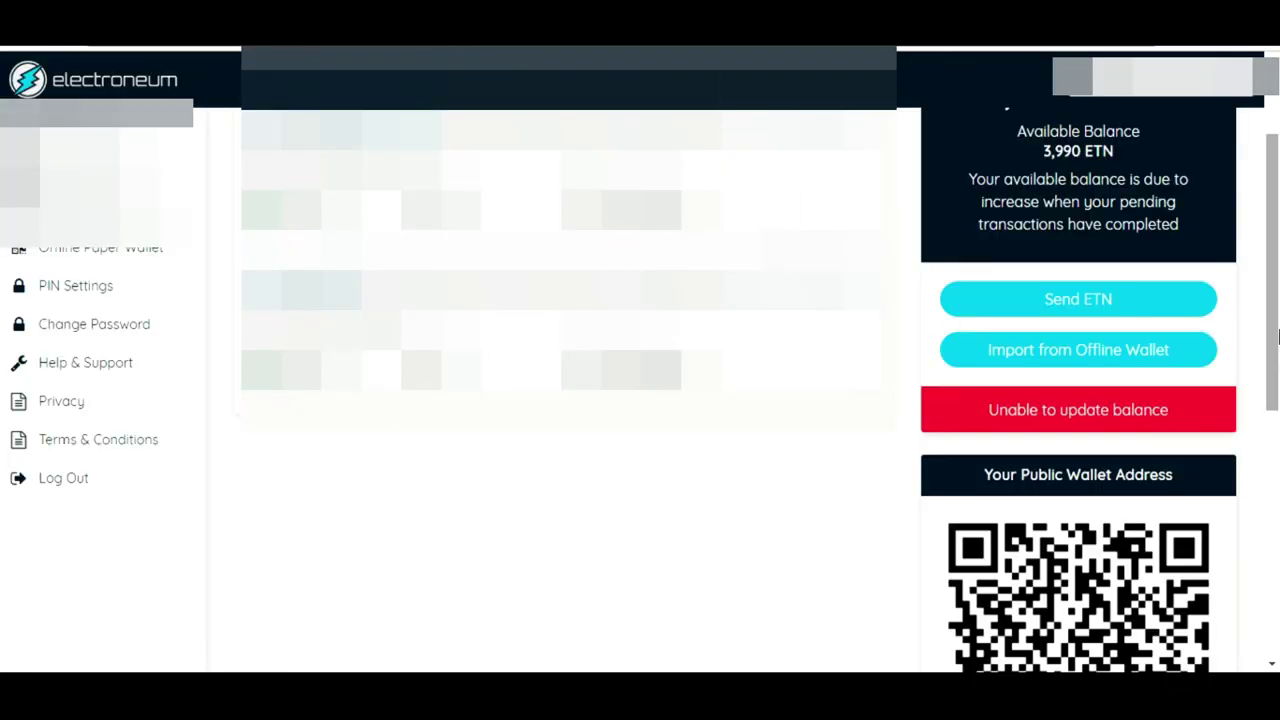
# Select the full address under Your Public Wallet Address and copy it to the clipboard
pyautogui.moveTo(1277, 338); pyautogui.dragTo(1277, 257)
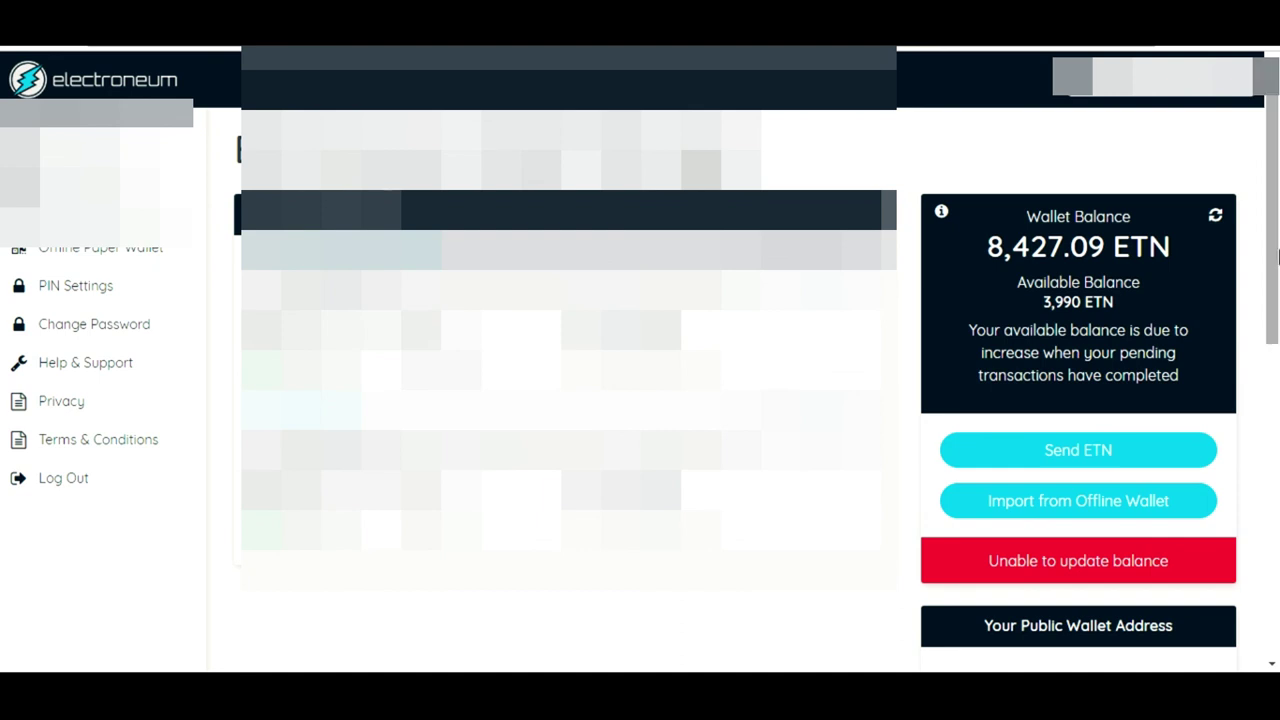
pyautogui.moveTo(1277, 228); pyautogui.dragTo(1277, 440)
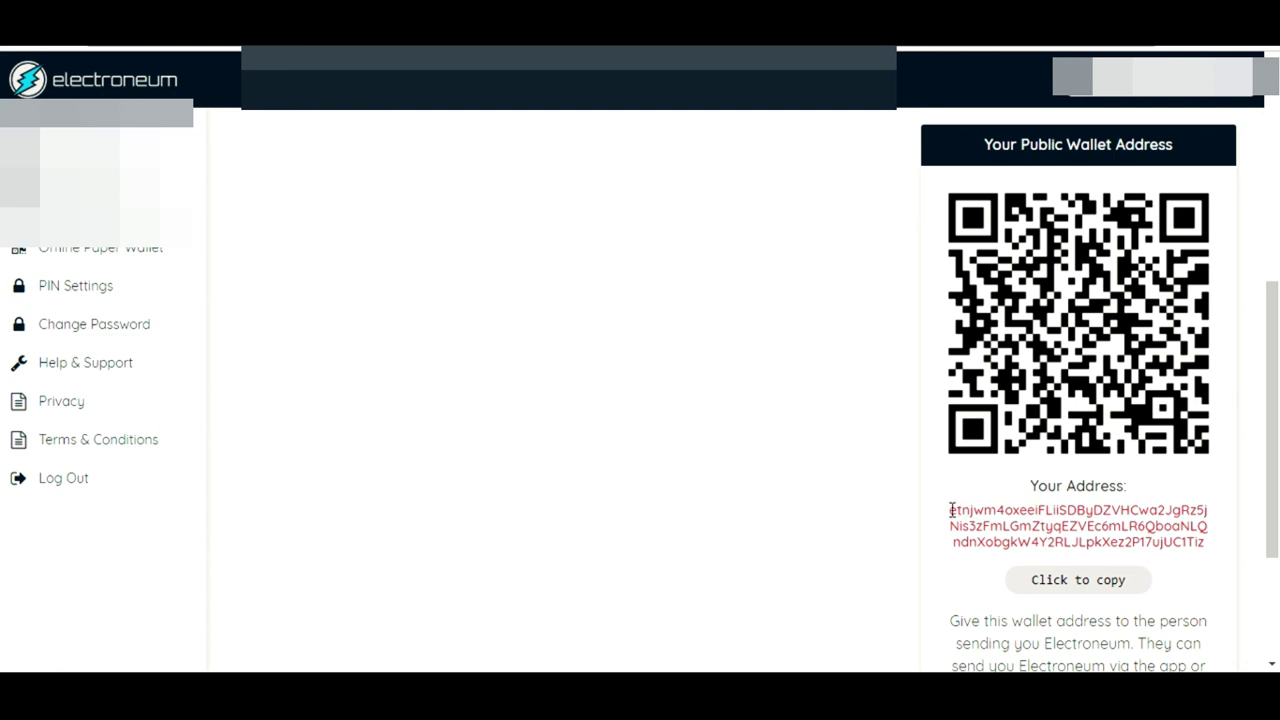
pyautogui.moveTo(951, 510); pyautogui.dragTo(1235, 603)
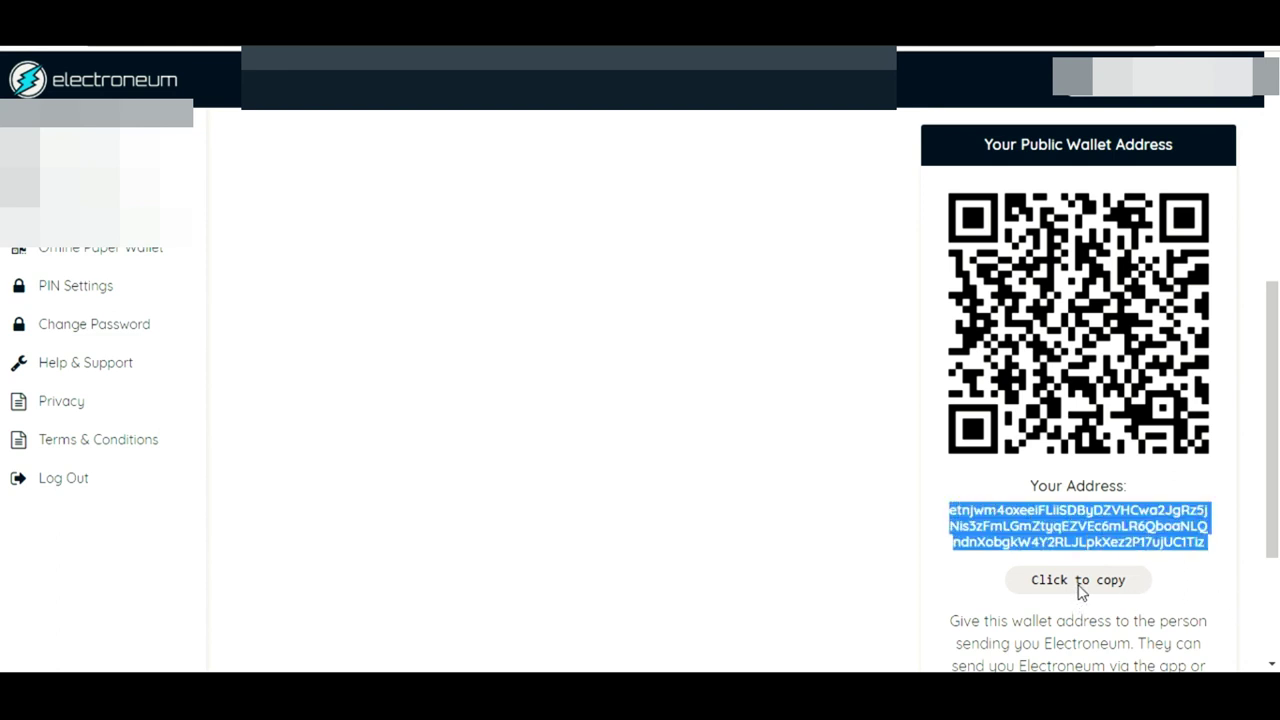
pyautogui.click(946, 582)
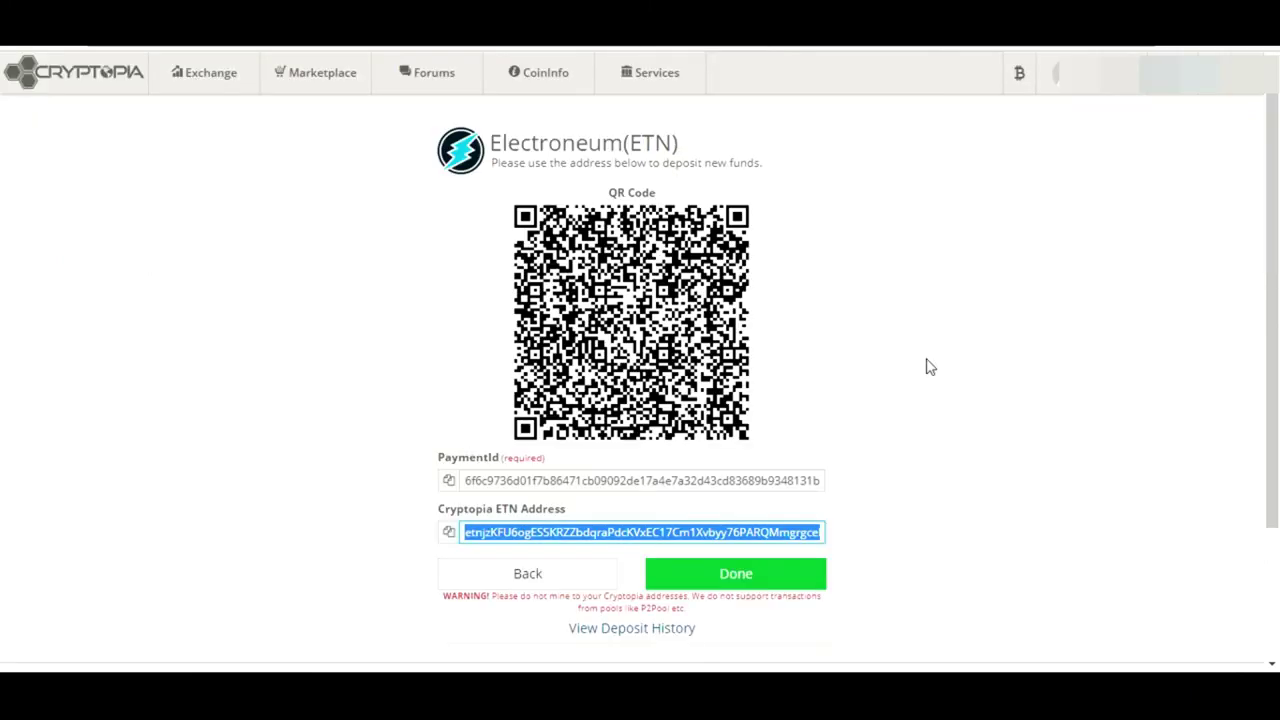
# Deselect the Cryptopia ETN deposit address and go to Balances from the Wallets menu
pyautogui.click(926, 367)
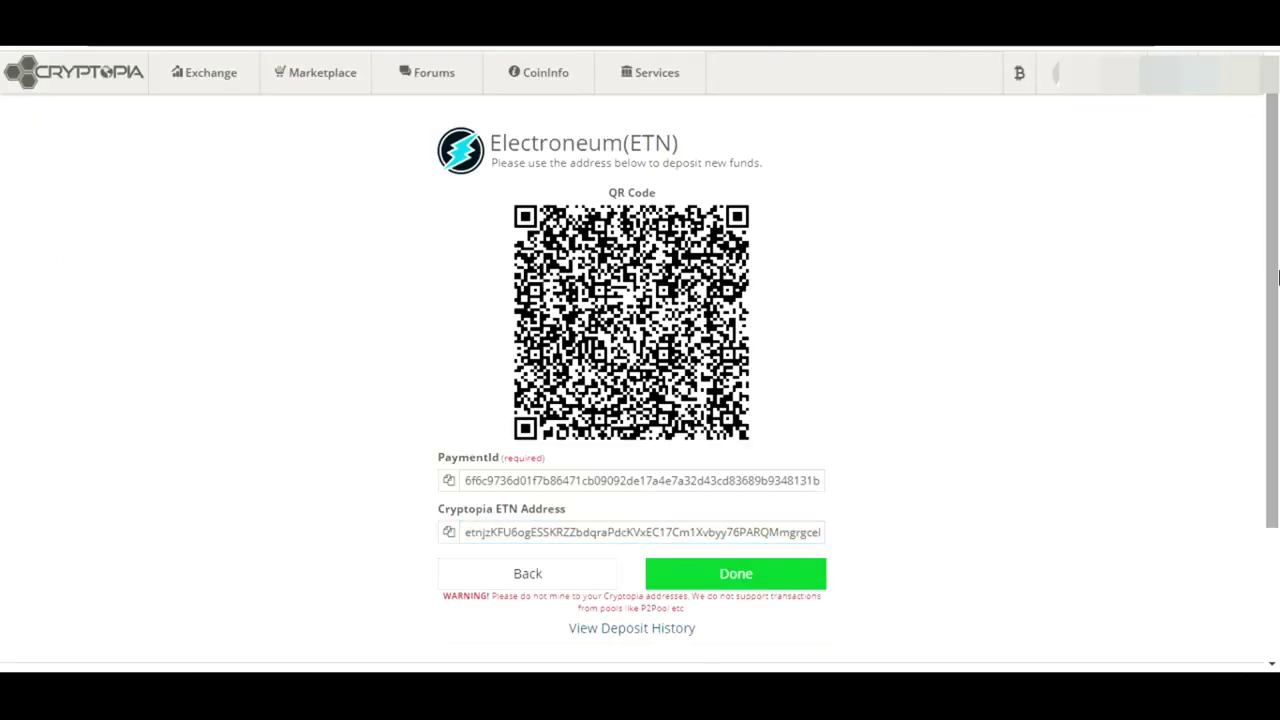
pyautogui.moveTo(1019, 90)
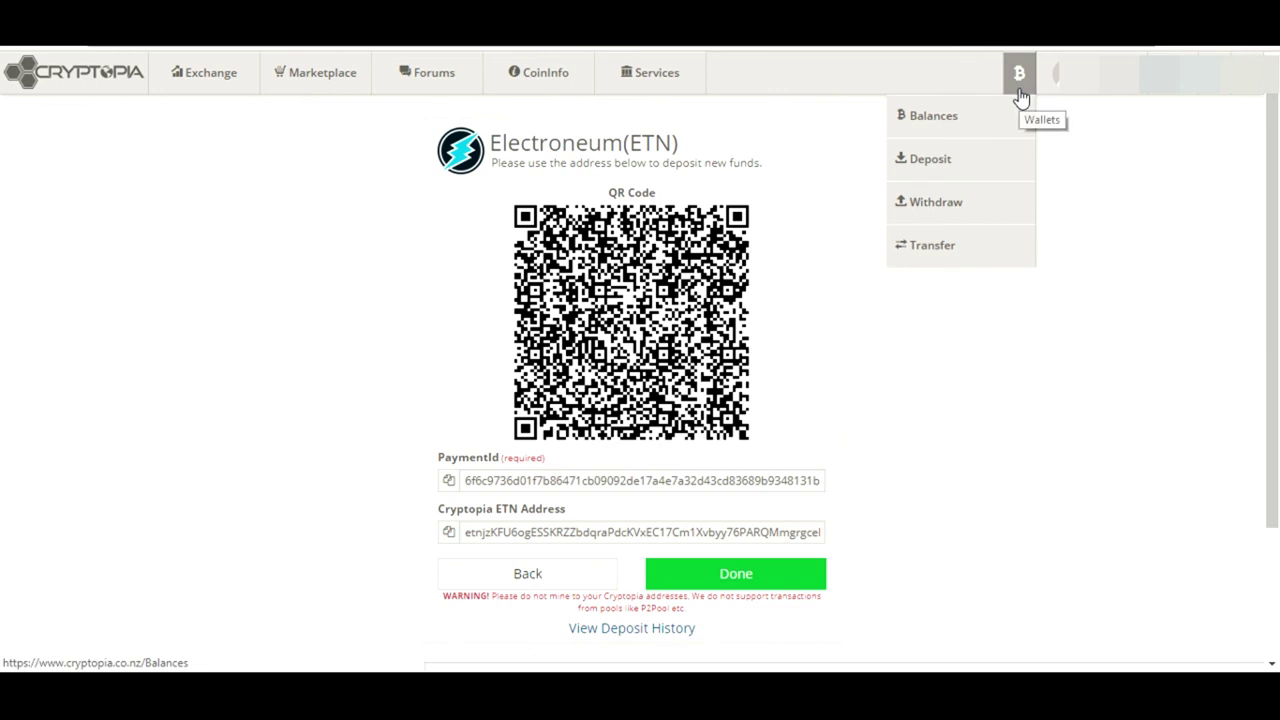
pyautogui.click(958, 139)
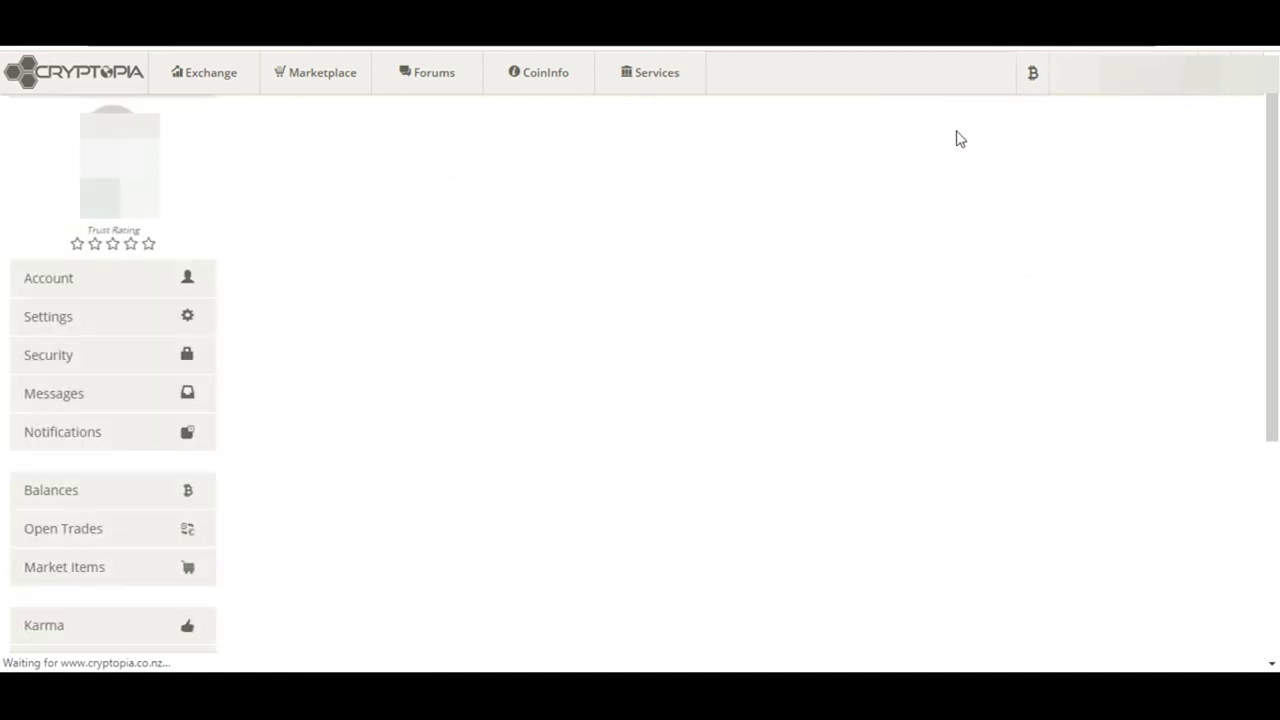